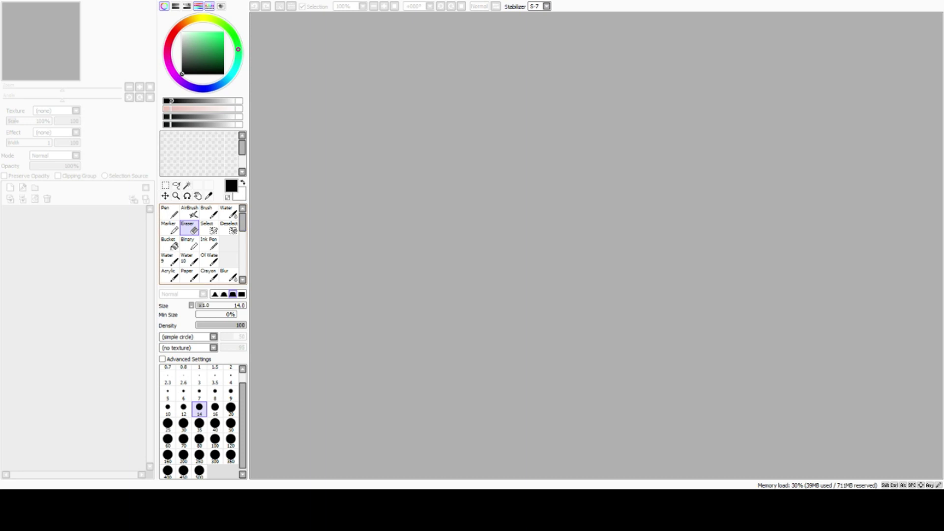
pyautogui.scroll(-3, 243, 222)
pyautogui.scroll(3, 242, 222)
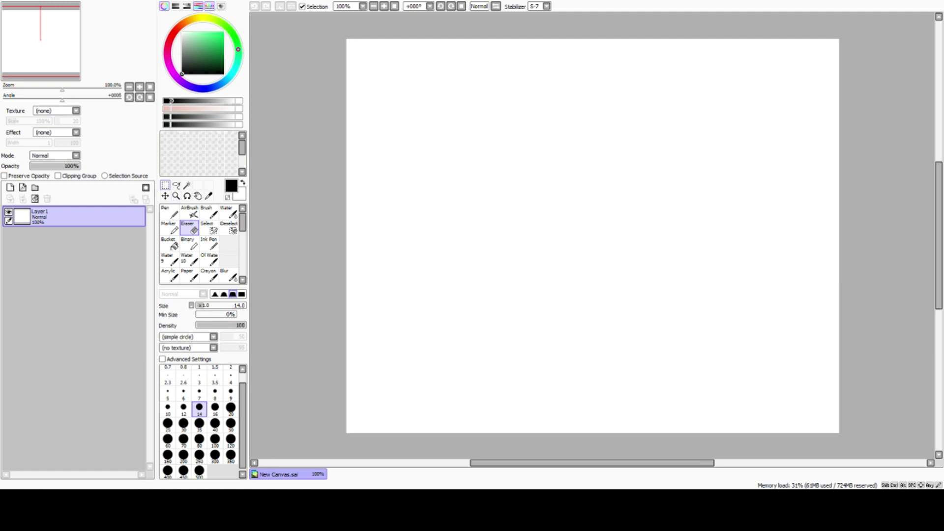
# Step: Make a rectangular selection across the upper middle of the canvas and deselect it
pyautogui.click(166, 186)
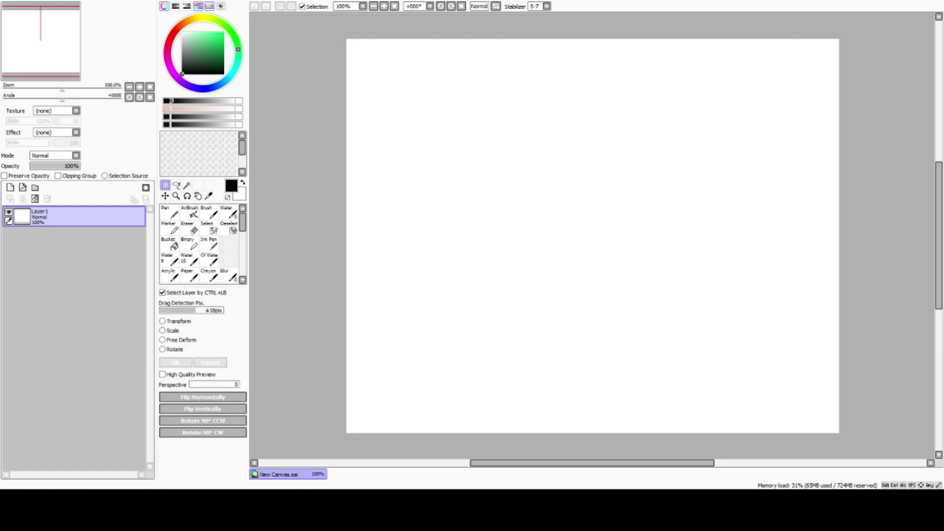
pyautogui.moveTo(430, 112); pyautogui.dragTo(777, 273)
pyautogui.hotkey('ctrl', 'd')
# Step: Outline a rounded freehand area on the canvas's left half with the Lasso tool and deselect it
pyautogui.click(176, 186)
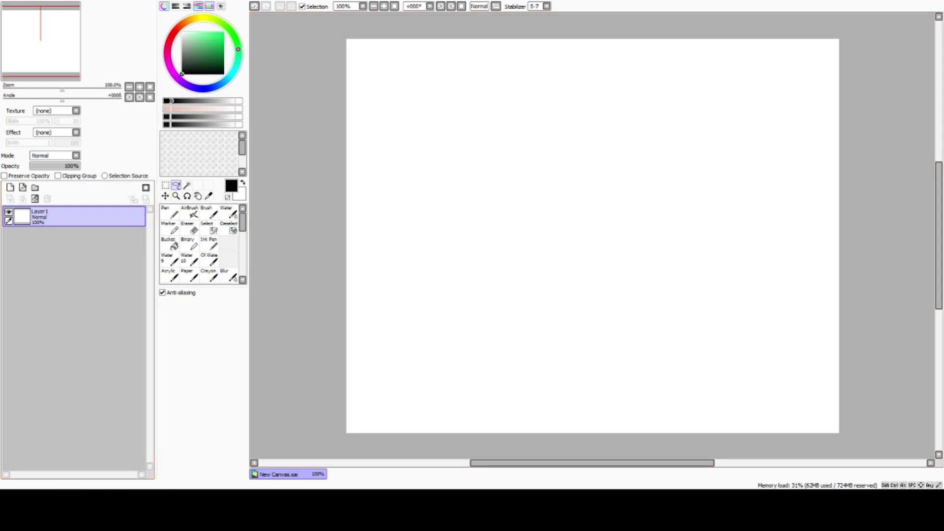
pyautogui.moveTo(553, 238)
pyautogui.mouseDown()
pyautogui.moveTo(404, 271)
pyautogui.moveTo(582, 310)
pyautogui.moveTo(552, 239)
pyautogui.mouseUp()
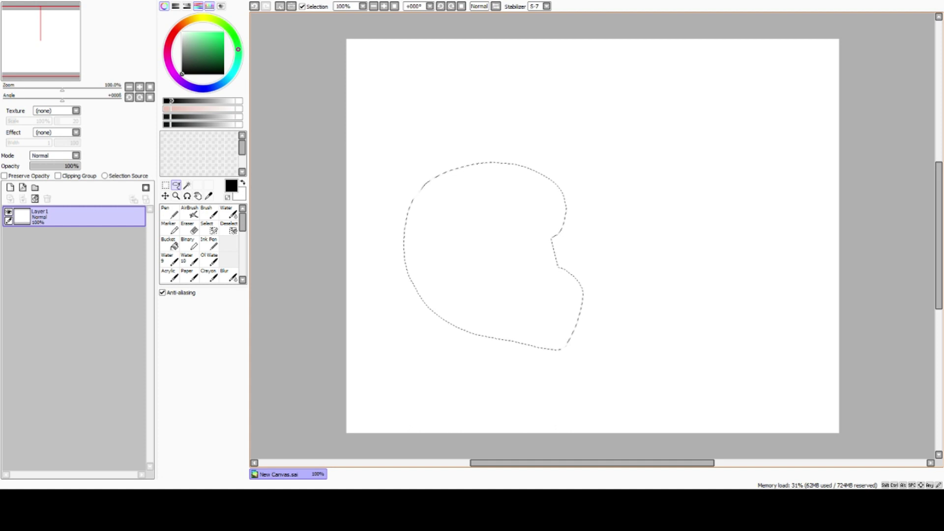
pyautogui.hotkey('ctrl', 'd')
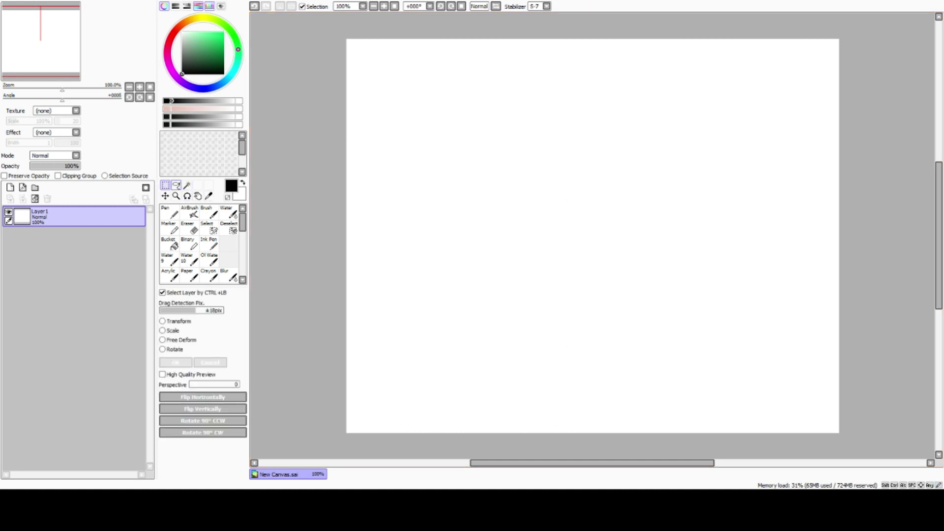
# Step: Display the options of the Magic Wand, Move and Zoom tools one after another
pyautogui.click(187, 185)
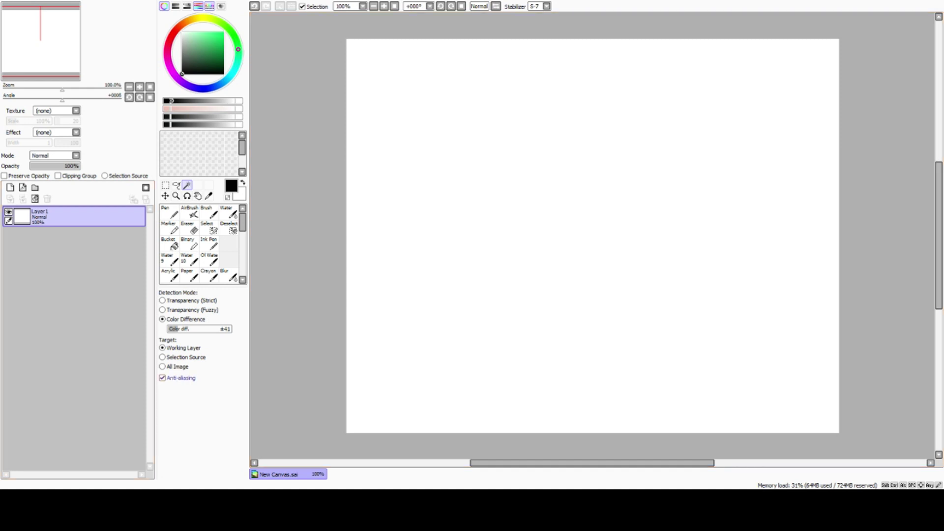
pyautogui.click(165, 196)
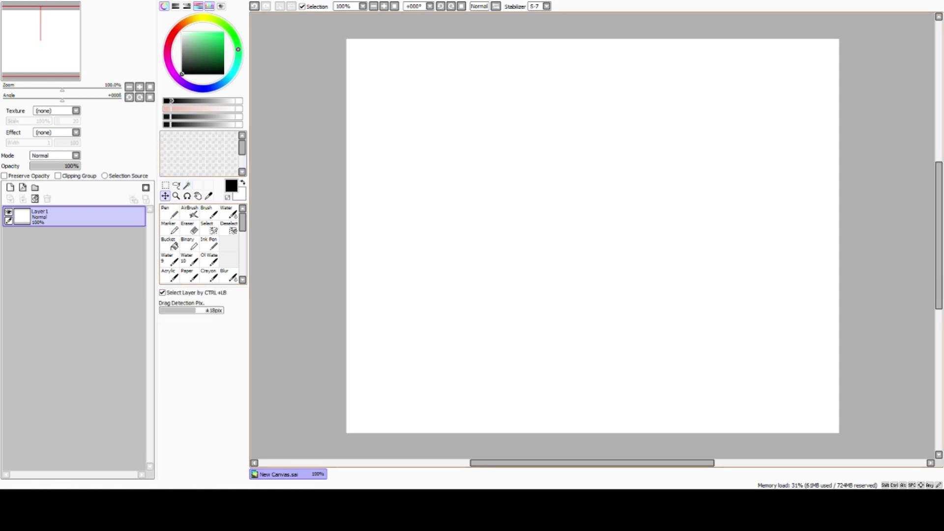
pyautogui.click(176, 195)
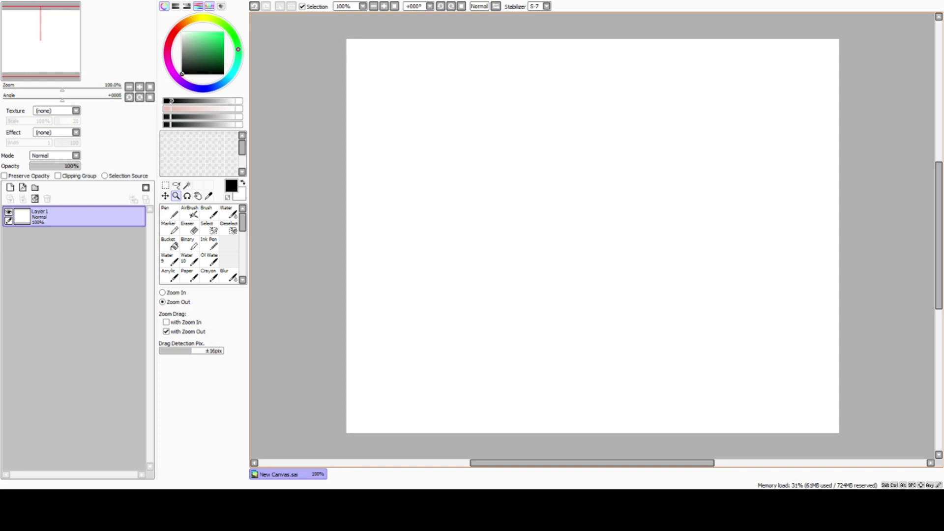
# Step: Zoom in and out on the canvas, reaching 200% and returning to 100%
pyautogui.click(140, 86)
pyautogui.click(139, 87)
pyautogui.click(139, 87)
pyautogui.click(129, 87)
pyautogui.click(129, 87)
pyautogui.click(129, 86)
pyautogui.click(140, 87)
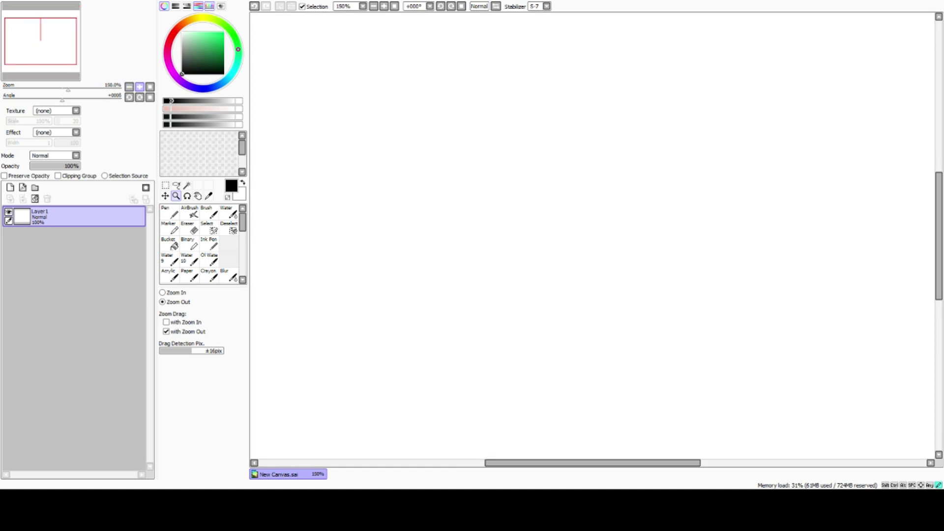
pyautogui.click(140, 86)
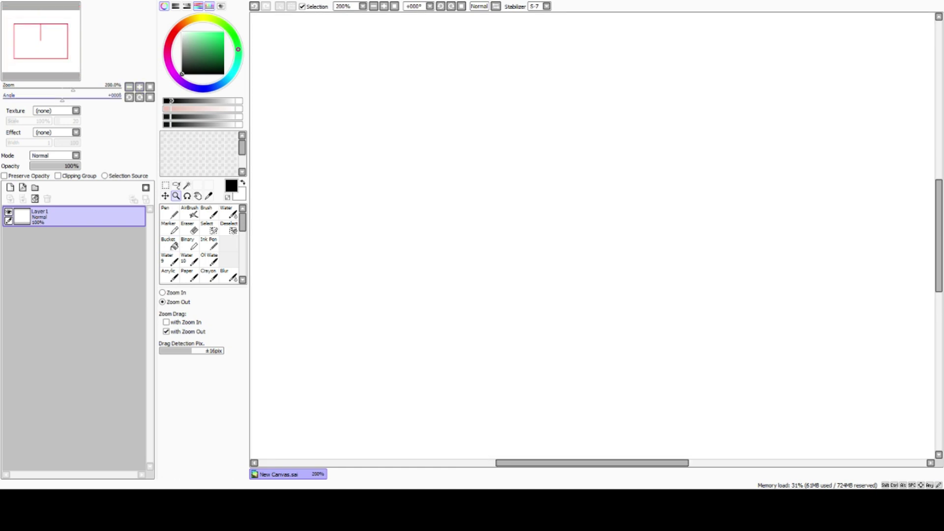
pyautogui.click(129, 86)
pyautogui.click(129, 87)
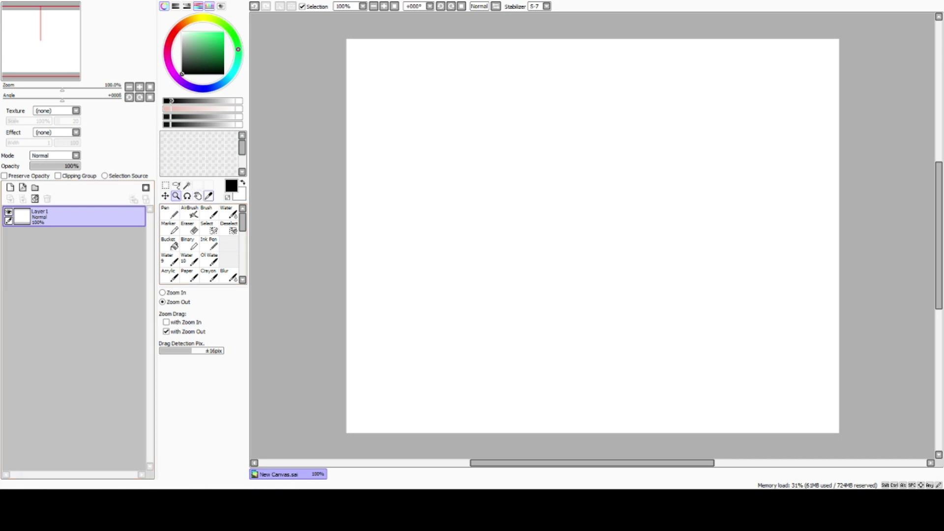
# Step: View the Color Picker's options, switch to the Pen tool and set its size to 2.6
pyautogui.click(208, 196)
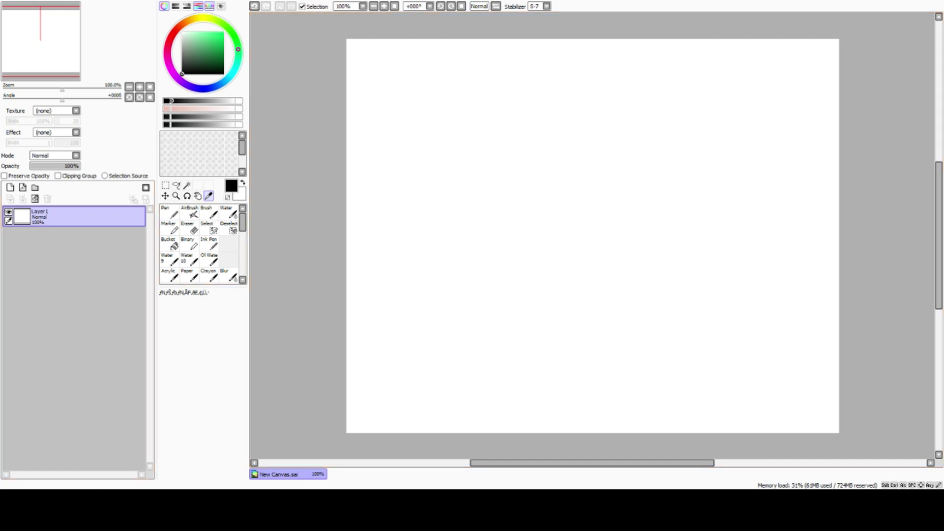
pyautogui.click(169, 213)
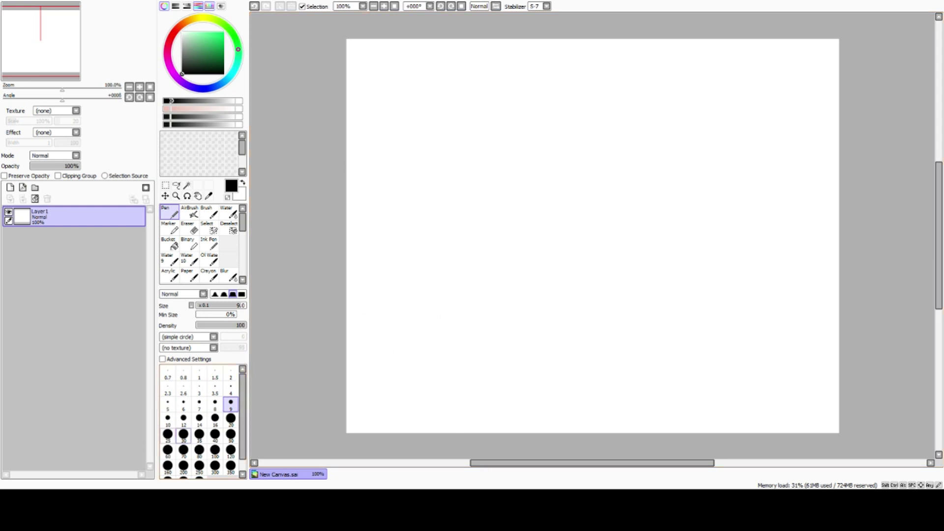
pyautogui.scroll(-2, 199, 433)
pyautogui.click(199, 468)
pyautogui.scroll(5, 199, 423)
pyautogui.click(168, 373)
pyautogui.click(183, 388)
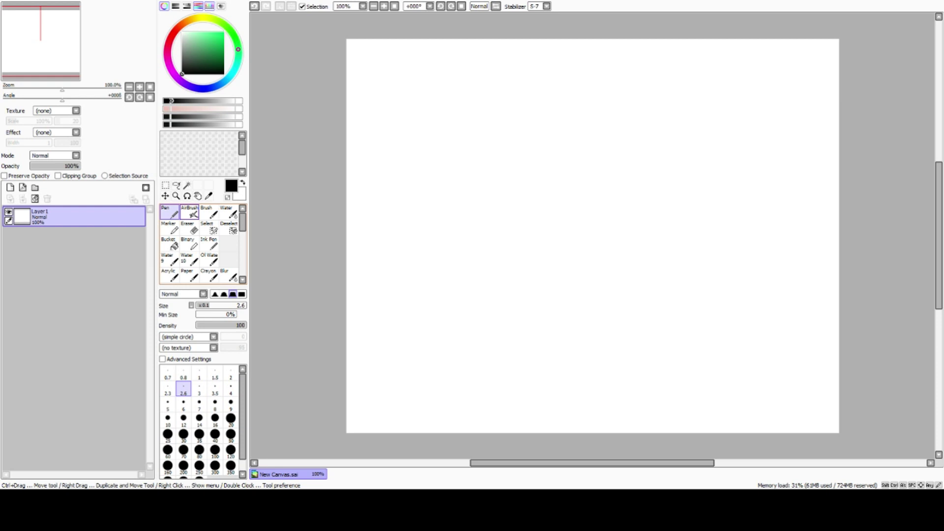
# Step: Switch to the AirBrush tool and try several sizes, finishing with size 6
pyautogui.click(190, 213)
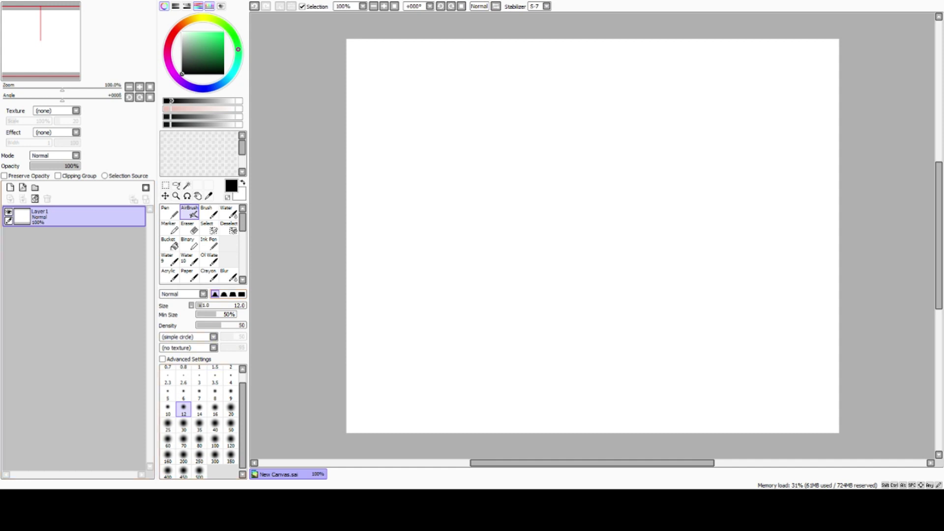
pyautogui.click(199, 440)
pyautogui.click(199, 456)
pyautogui.click(199, 393)
pyautogui.click(168, 393)
pyautogui.click(183, 409)
pyautogui.click(199, 425)
pyautogui.click(183, 394)
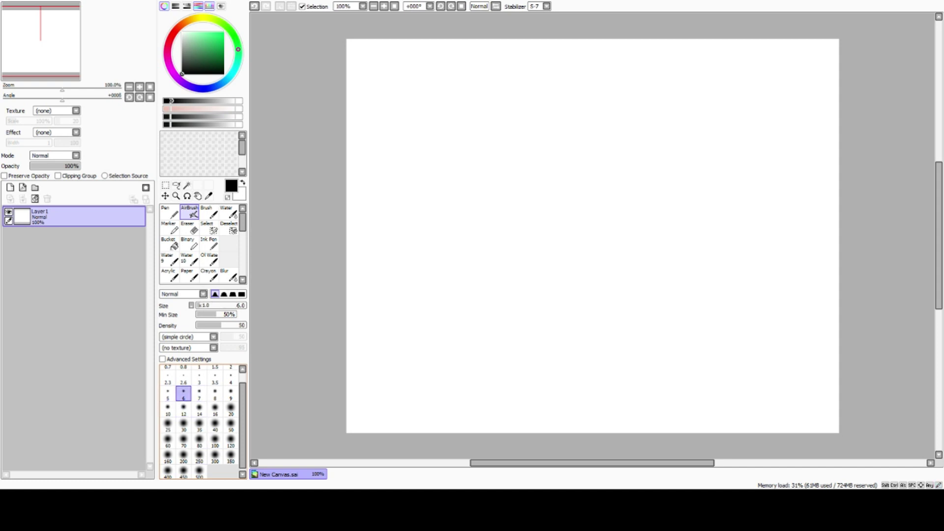
# Step: Switch to the Brush tool with the Fine_Round_1 shape and set its size to 80
pyautogui.click(209, 212)
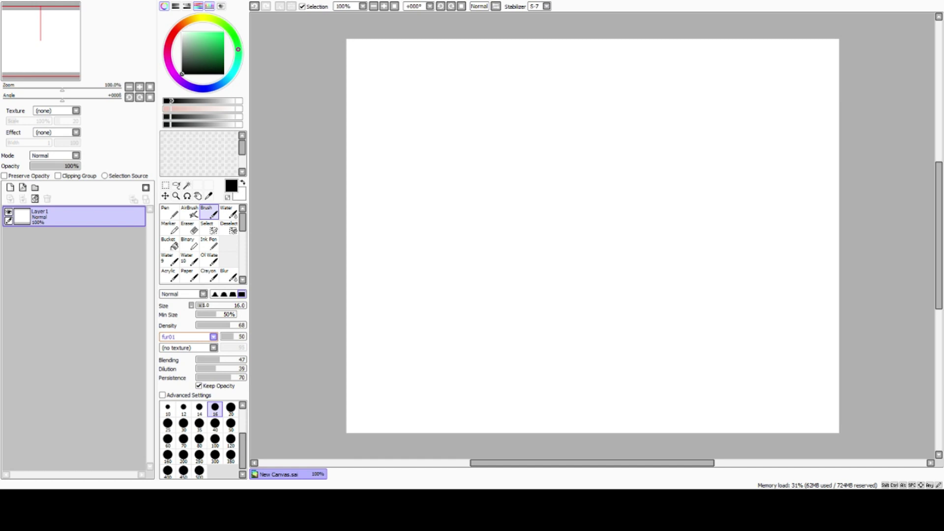
pyautogui.scroll(1, 186, 337)
pyautogui.click(199, 439)
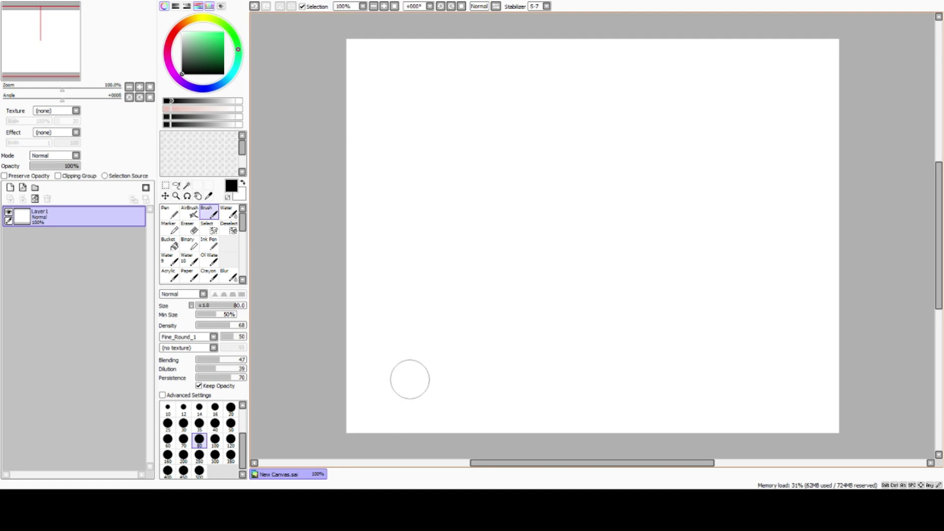
# Step: Paint overlapping vertical black strokes just left of the canvas centre to demonstrate the bristle brush
pyautogui.moveTo(506, 337); pyautogui.dragTo(489, 375)
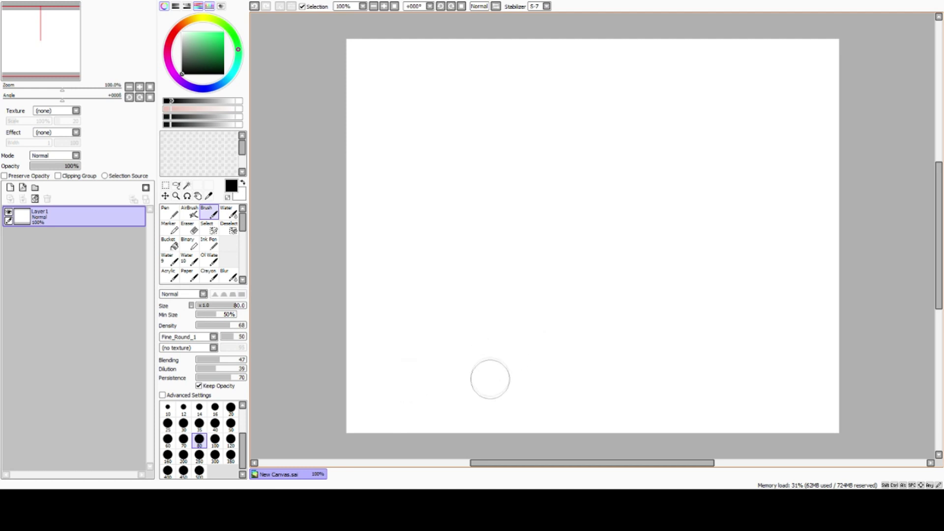
pyautogui.moveTo(515, 249); pyautogui.dragTo(491, 370)
pyautogui.moveTo(494, 177)
pyautogui.mouseDown()
pyautogui.moveTo(499, 371)
pyautogui.moveTo(503, 331)
pyautogui.mouseUp()
pyautogui.moveTo(516, 262); pyautogui.dragTo(514, 347)
pyautogui.moveTo(531, 176); pyautogui.dragTo(529, 361)
pyautogui.moveTo(525, 270)
pyautogui.mouseDown()
pyautogui.moveTo(486, 359)
pyautogui.moveTo(478, 360)
pyautogui.moveTo(468, 282)
pyautogui.moveTo(474, 363)
pyautogui.mouseUp()
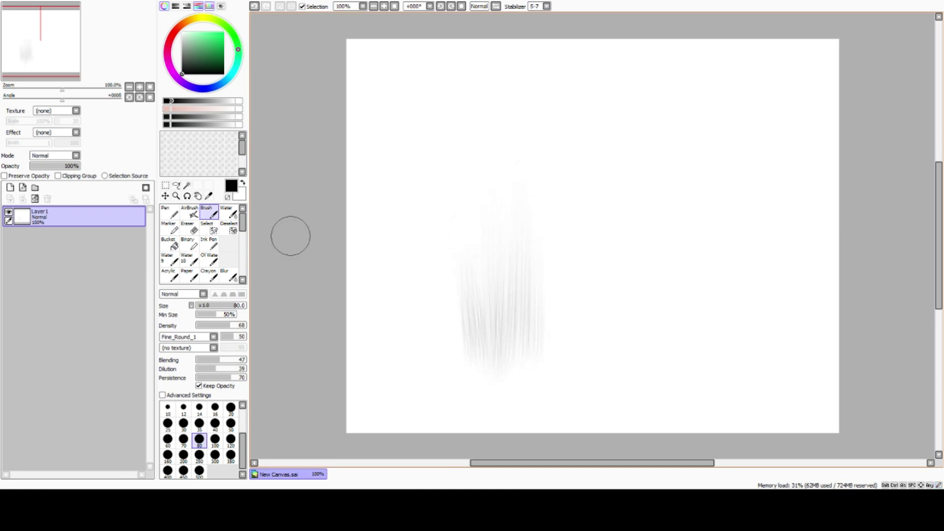
# Step: Paint green strokes to the right of the black ones and clear the layer
pyautogui.click(215, 50)
pyautogui.moveTo(579, 318)
pyautogui.mouseDown()
pyautogui.moveTo(597, 337)
pyautogui.moveTo(596, 267)
pyautogui.moveTo(607, 324)
pyautogui.moveTo(626, 328)
pyautogui.moveTo(639, 312)
pyautogui.moveTo(630, 308)
pyautogui.mouseUp()
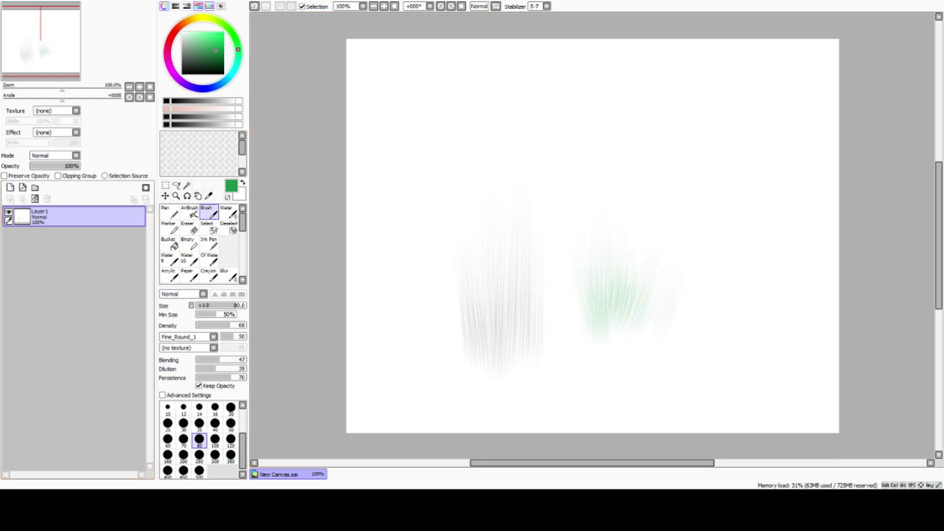
pyautogui.click(35, 199)
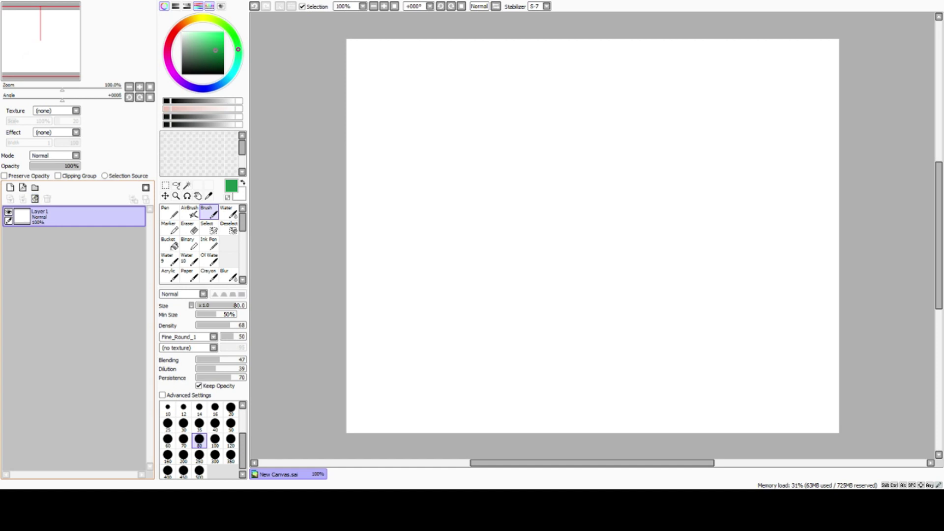
# Step: Paint a dark grey closed loop with the Water tool at size 30 and stabilizer S-1, and clear the layer
pyautogui.click(228, 213)
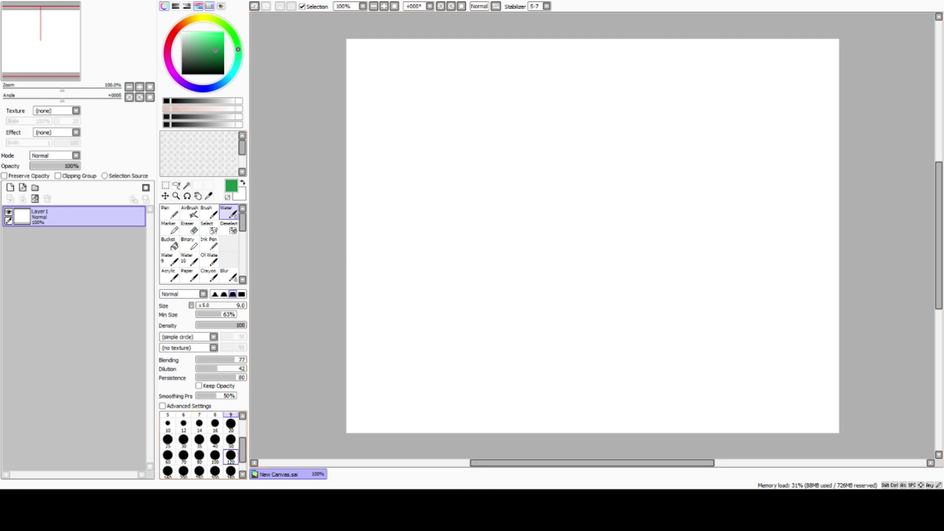
pyautogui.click(215, 424)
pyautogui.click(183, 61)
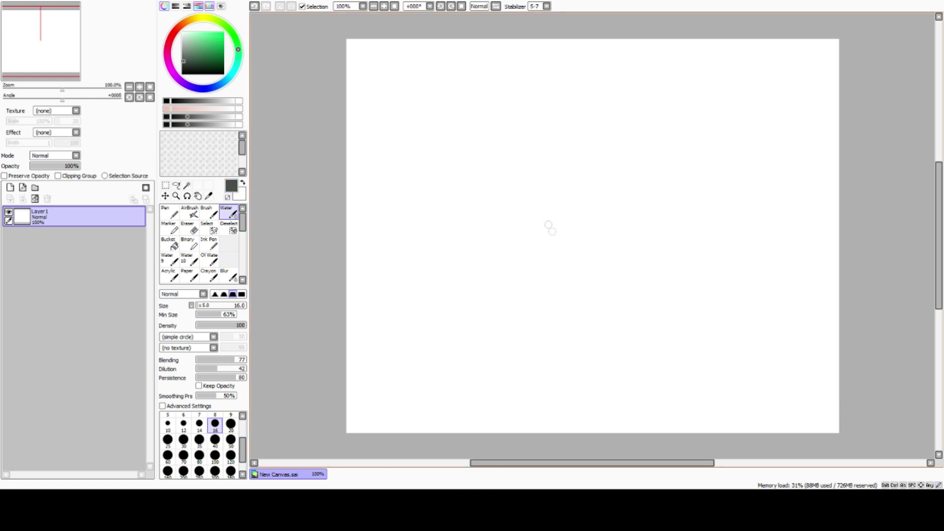
pyautogui.click(183, 439)
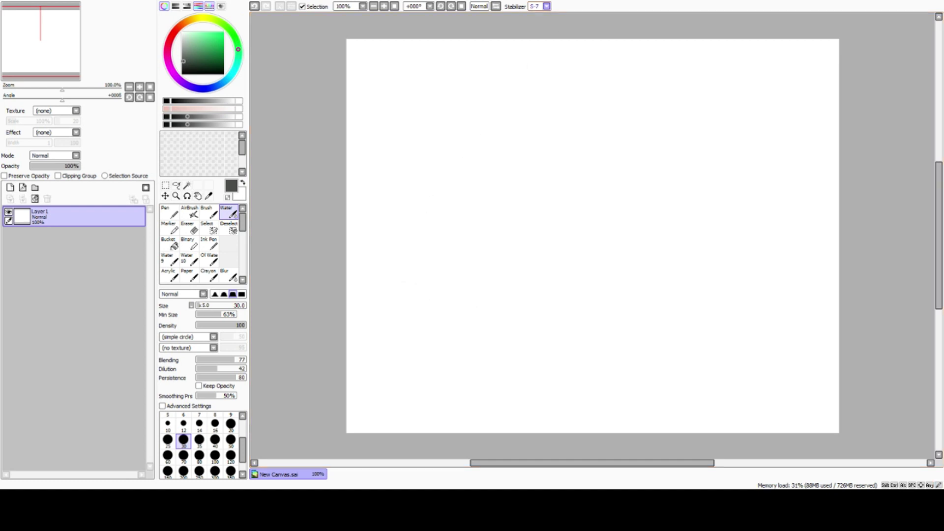
pyautogui.moveTo(428, 305)
pyautogui.mouseDown()
pyautogui.moveTo(414, 311)
pyautogui.moveTo(462, 279)
pyautogui.moveTo(505, 281)
pyautogui.moveTo(543, 307)
pyautogui.moveTo(546, 325)
pyautogui.moveTo(539, 336)
pyautogui.moveTo(468, 344)
pyautogui.moveTo(443, 338)
pyautogui.moveTo(421, 317)
pyautogui.moveTo(425, 309)
pyautogui.mouseUp()
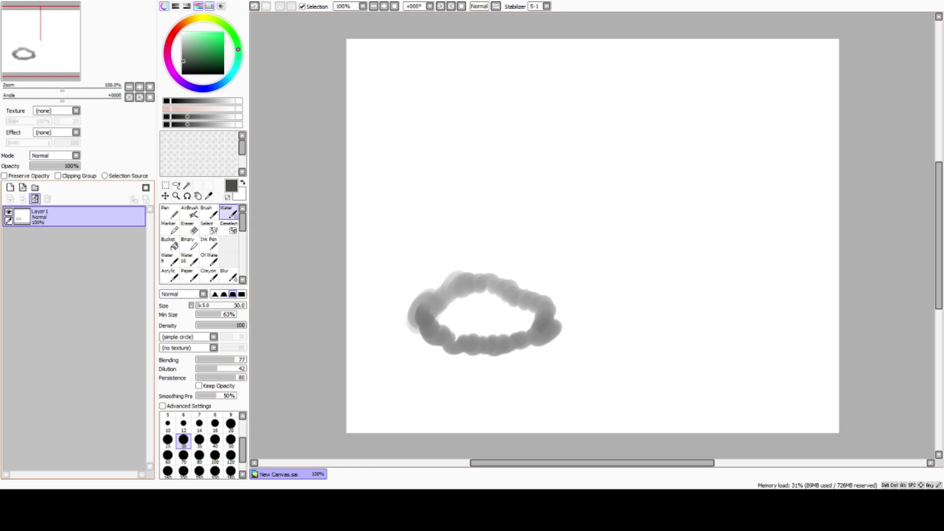
pyautogui.click(34, 199)
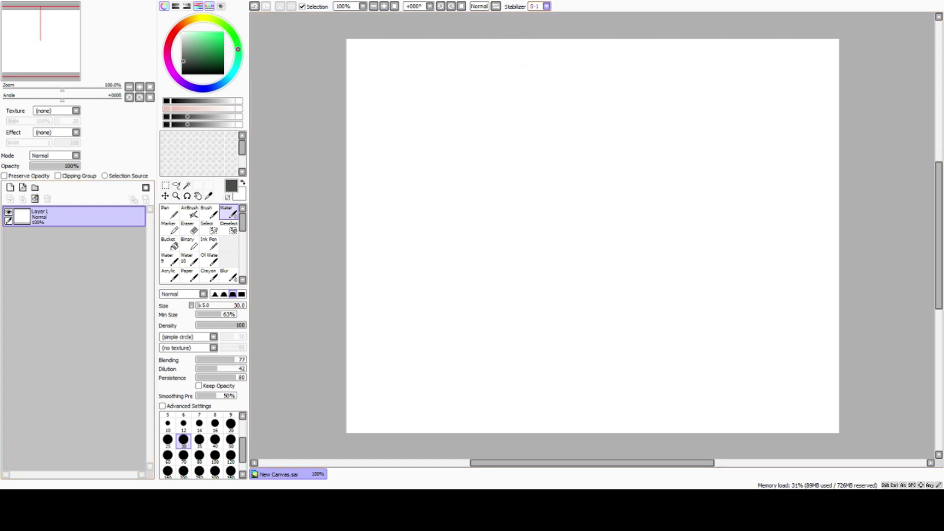
# Step: Set the stabilizer to S-7 and switch to the Pen tool in black at size 14
pyautogui.click(533, 176)
pyautogui.click(169, 212)
pyautogui.click(168, 100)
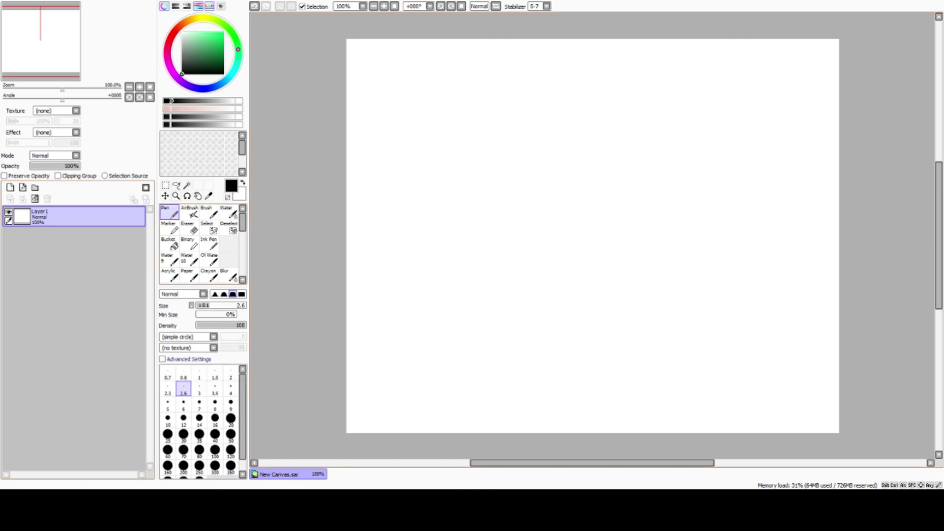
pyautogui.click(199, 403)
pyautogui.click(200, 418)
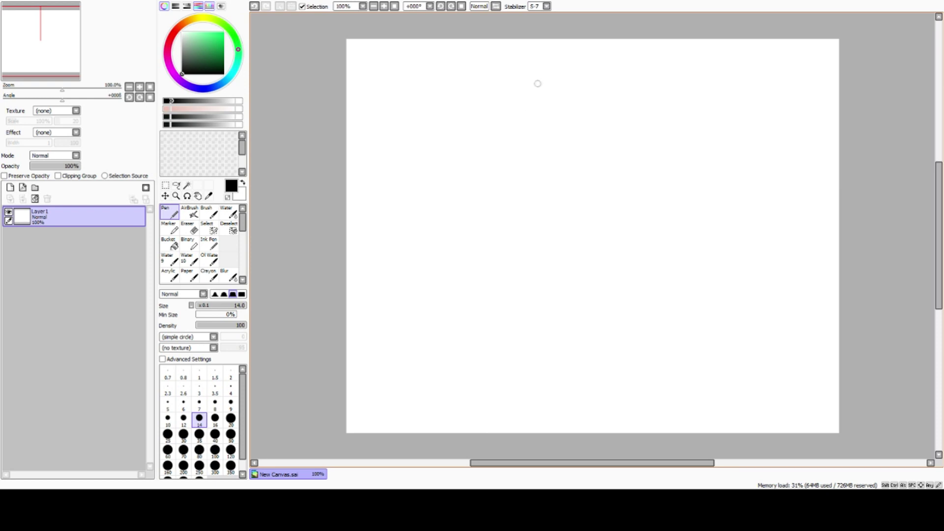
# Step: Draw a tall S-curve with the Pen, draw a second one beside it with the stabilizer at 0, and undo both
pyautogui.moveTo(521, 97)
pyautogui.mouseDown()
pyautogui.moveTo(494, 140)
pyautogui.moveTo(490, 181)
pyautogui.moveTo(542, 238)
pyautogui.moveTo(500, 392)
pyautogui.mouseUp()
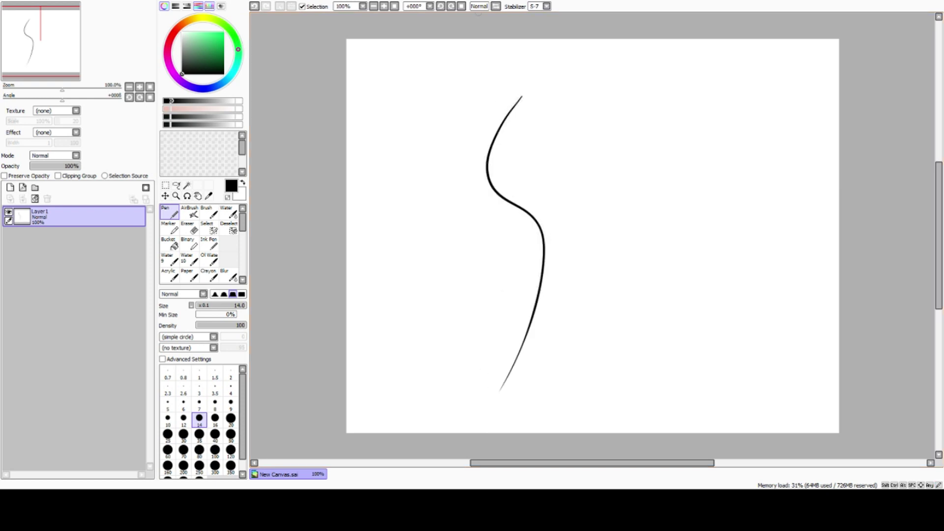
pyautogui.click(535, 15)
pyautogui.moveTo(610, 101)
pyautogui.mouseDown()
pyautogui.moveTo(590, 125)
pyautogui.moveTo(643, 241)
pyautogui.mouseUp()
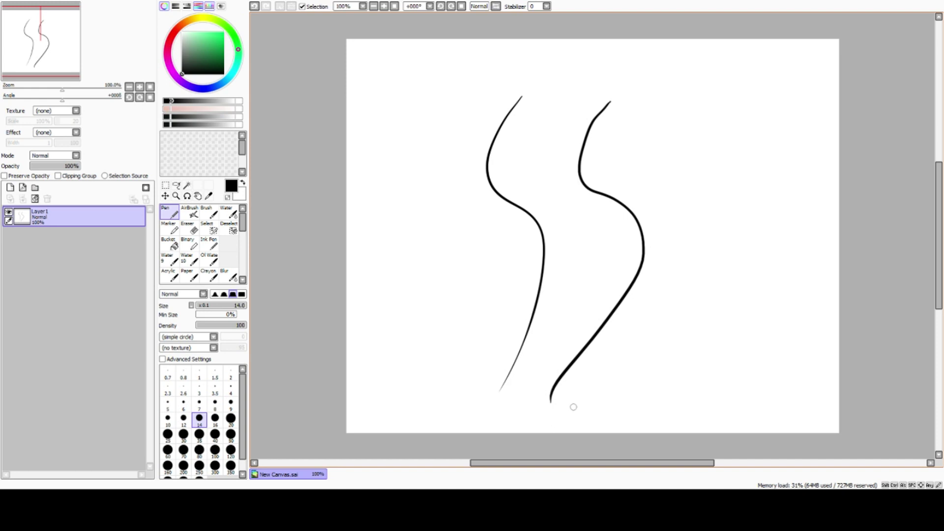
pyautogui.hotkey('ctrl', 'z')
pyautogui.hotkey('ctrl', 'z')
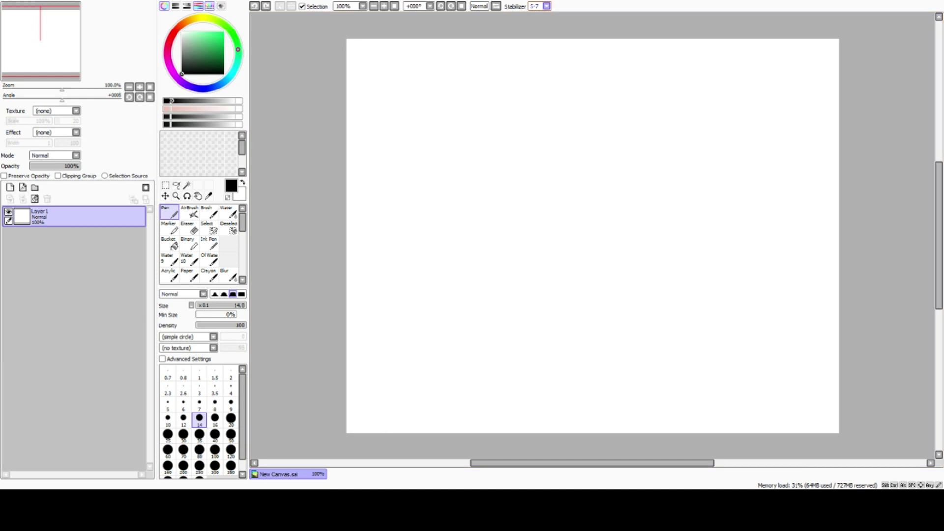
pyautogui.scroll(6, 542, 7)
pyautogui.scroll(-6, 543, 6)
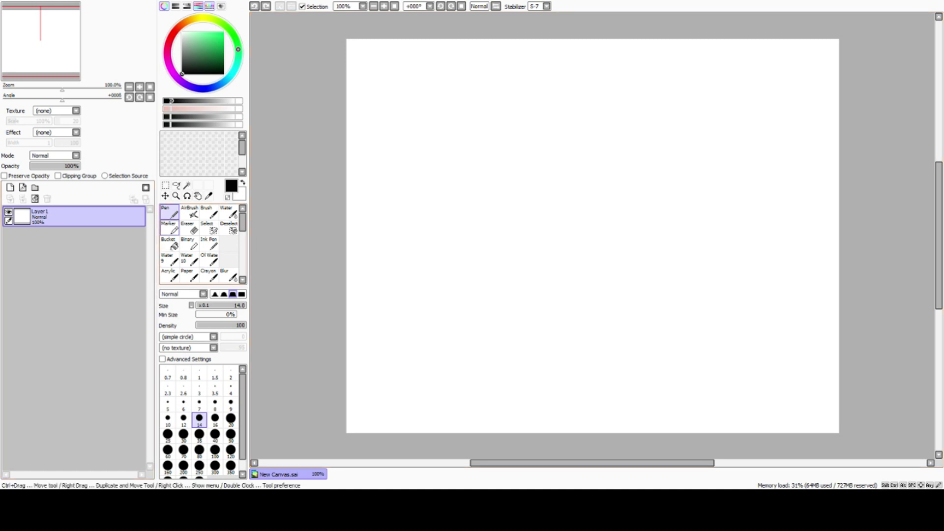
# Step: Switch through the Marker, Water, AirBrush and Brush tools to compare their settings
pyautogui.click(170, 227)
pyautogui.click(229, 213)
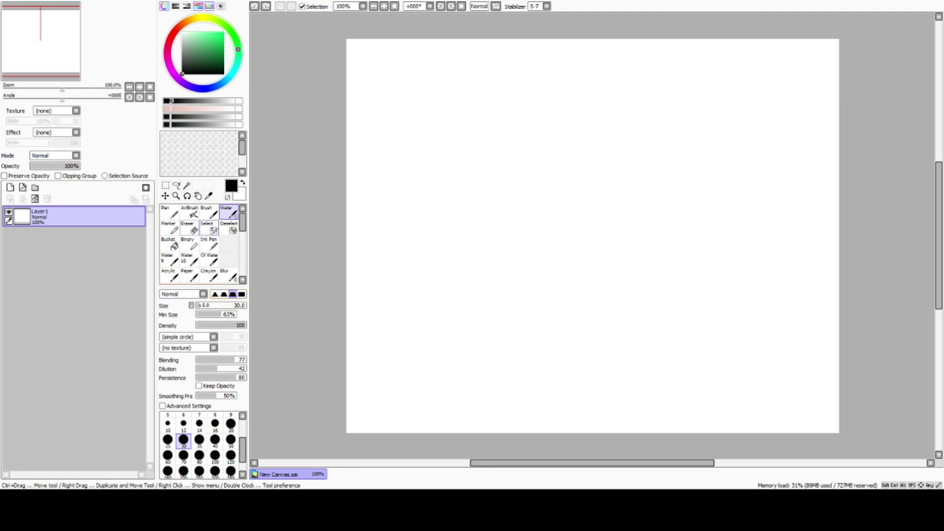
pyautogui.click(189, 213)
pyautogui.click(208, 213)
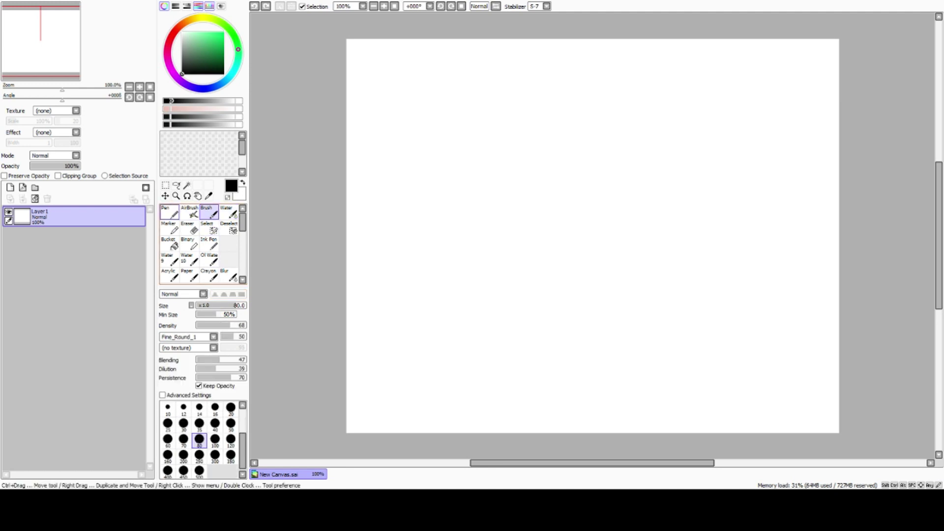
# Step: Switch among the Pen, Brush, Water, AirBrush and Marker tools to compare their brush settings
pyautogui.click(170, 212)
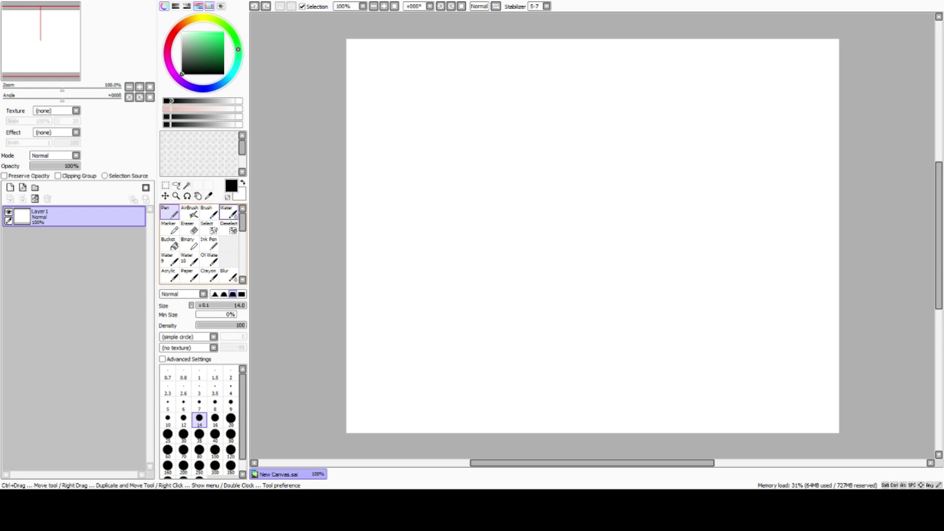
pyautogui.click(208, 213)
pyautogui.click(229, 213)
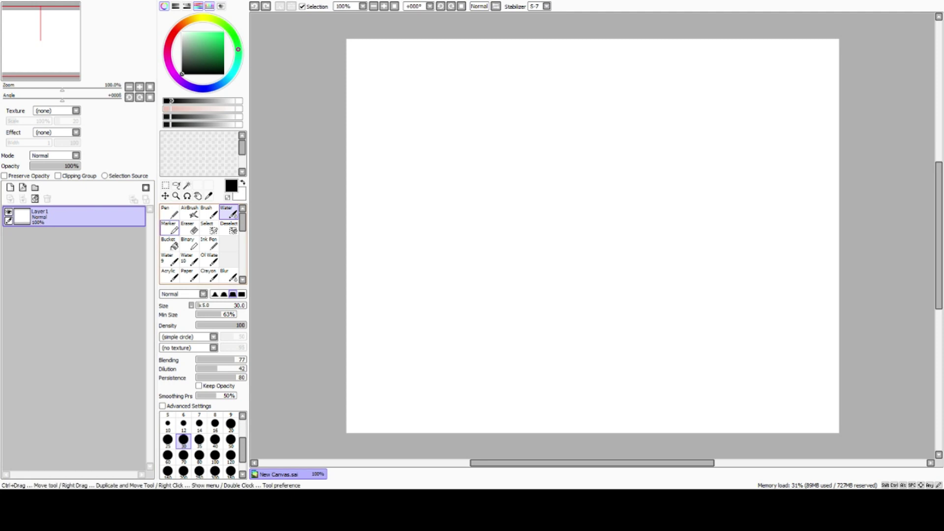
pyautogui.click(169, 227)
pyautogui.click(189, 213)
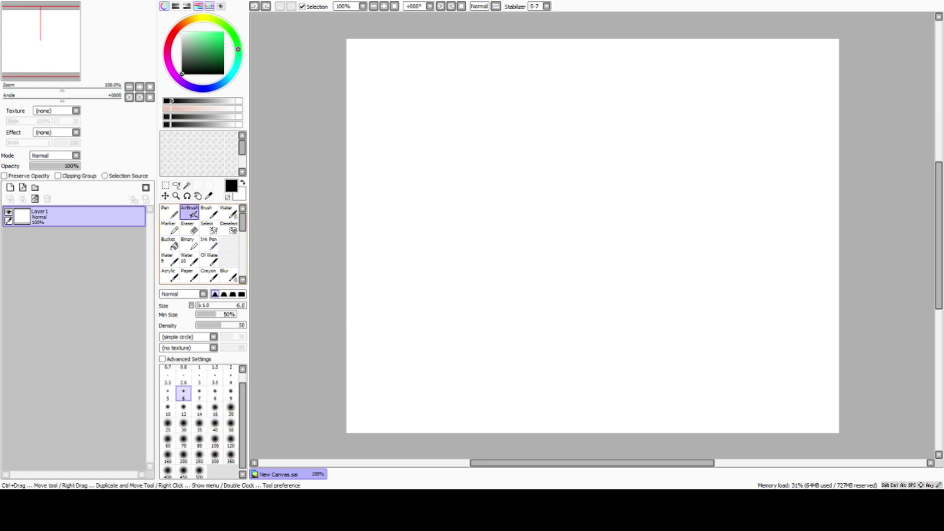
pyautogui.click(170, 227)
pyautogui.click(209, 212)
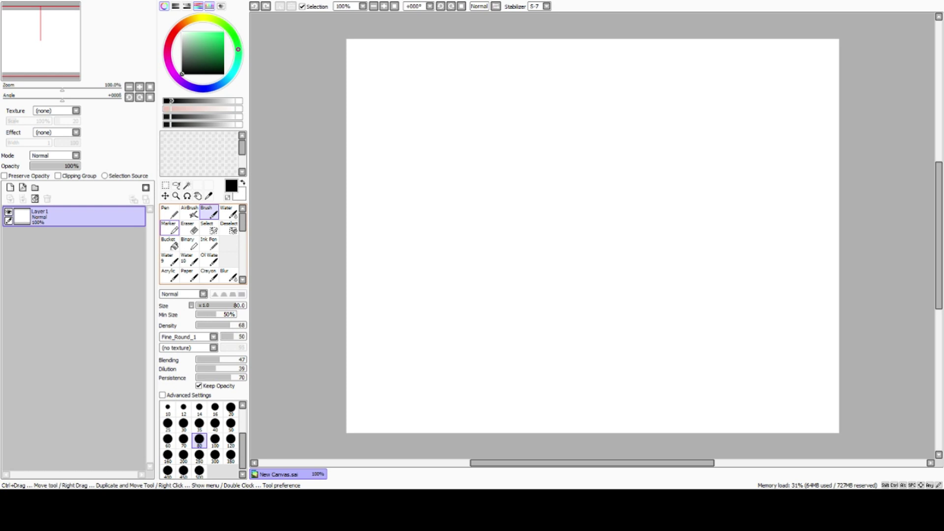
pyautogui.click(169, 227)
pyautogui.click(209, 212)
pyautogui.click(170, 228)
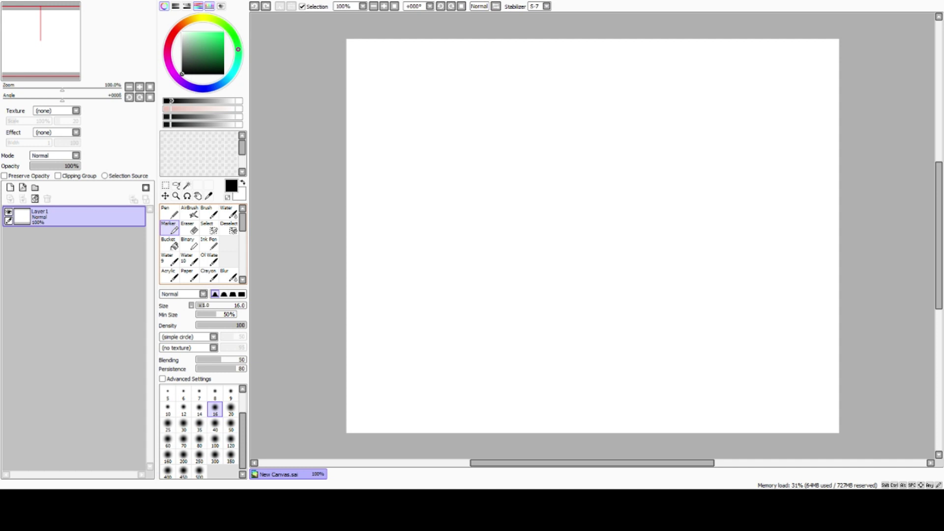
# Step: Compare the Water tool's settings with the Marker's, and try the Eraser at size 14 on the blank canvas
pyautogui.click(229, 213)
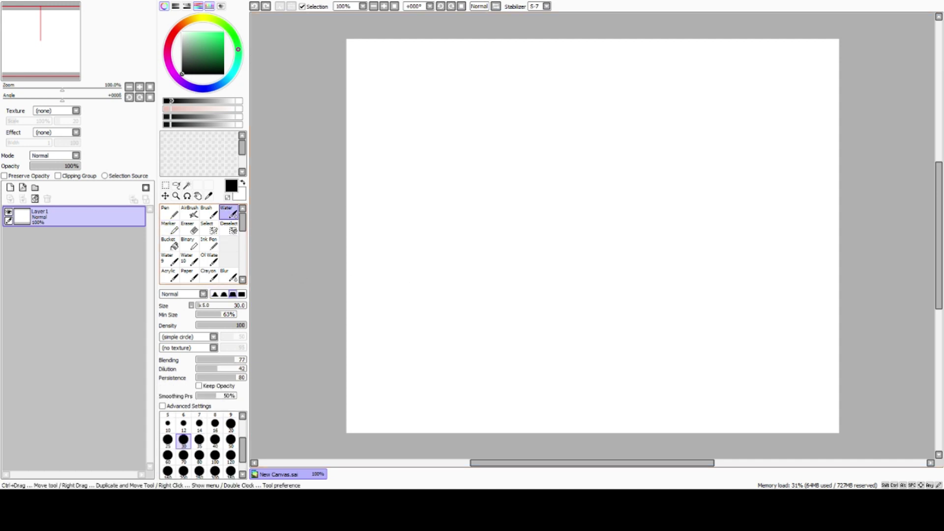
pyautogui.click(170, 228)
pyautogui.click(228, 213)
pyautogui.click(170, 228)
pyautogui.click(189, 228)
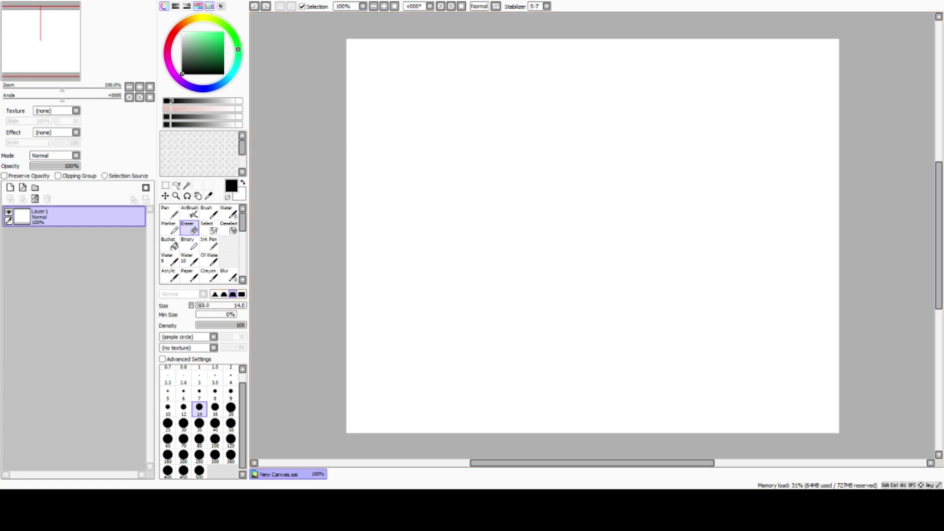
pyautogui.click(484, 292)
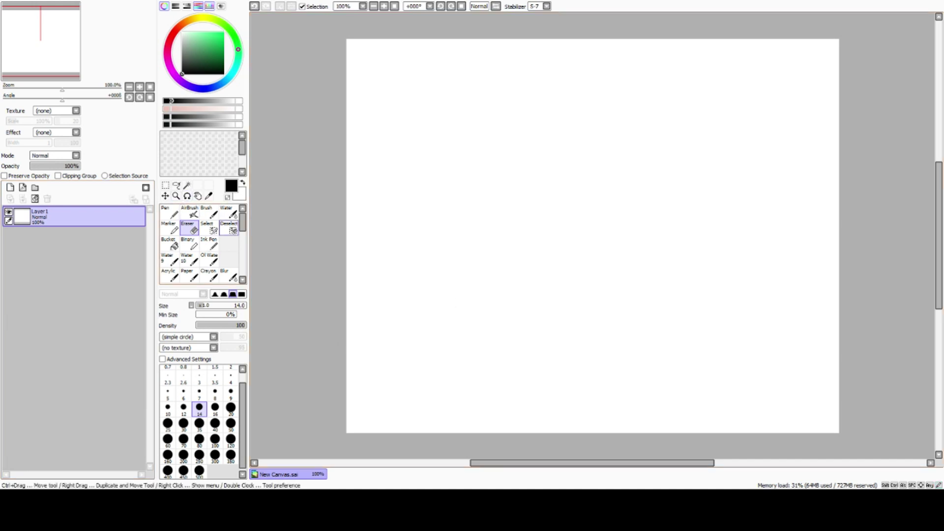
# Step: Compare the Select and Deselect brushes, draw a U-shaped selection stroke at size 4, and undo it
pyautogui.click(209, 227)
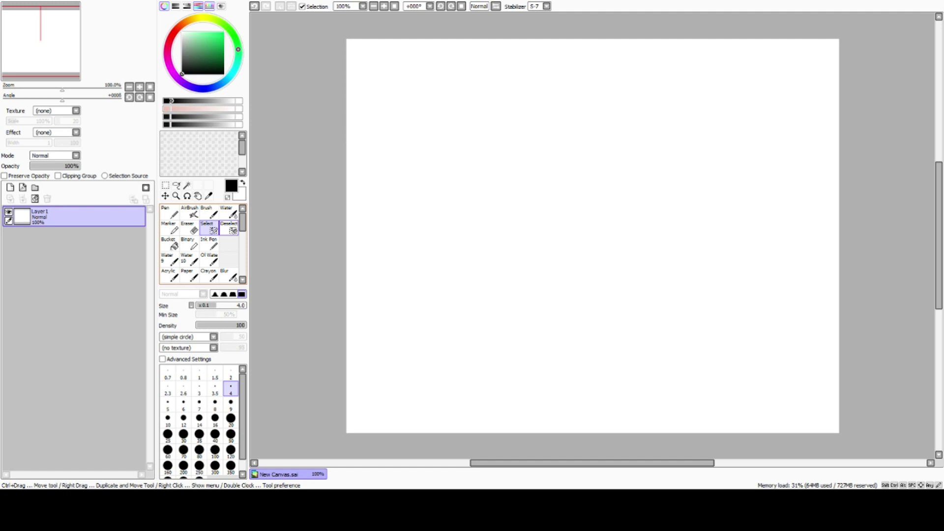
pyautogui.click(229, 228)
pyautogui.click(209, 228)
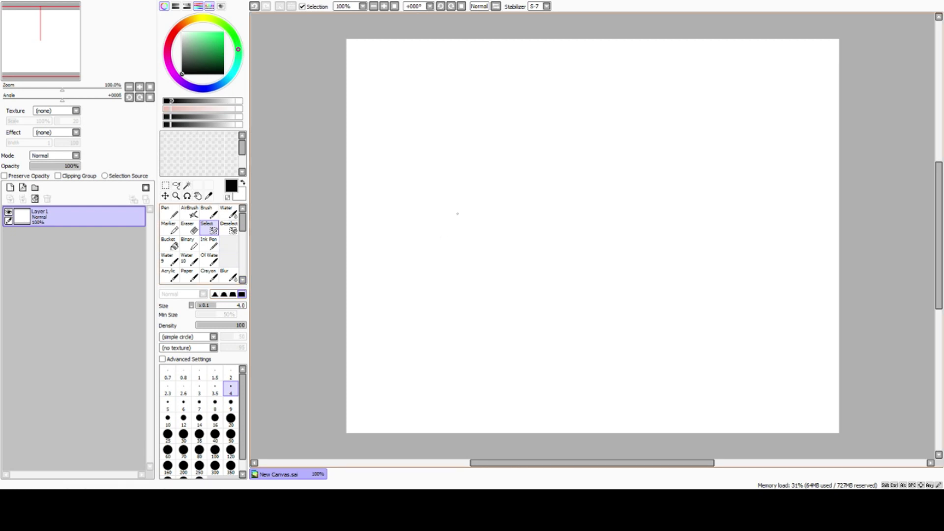
pyautogui.moveTo(460, 193)
pyautogui.mouseDown()
pyautogui.moveTo(451, 212)
pyautogui.moveTo(458, 251)
pyautogui.moveTo(500, 275)
pyautogui.moveTo(555, 259)
pyautogui.mouseUp()
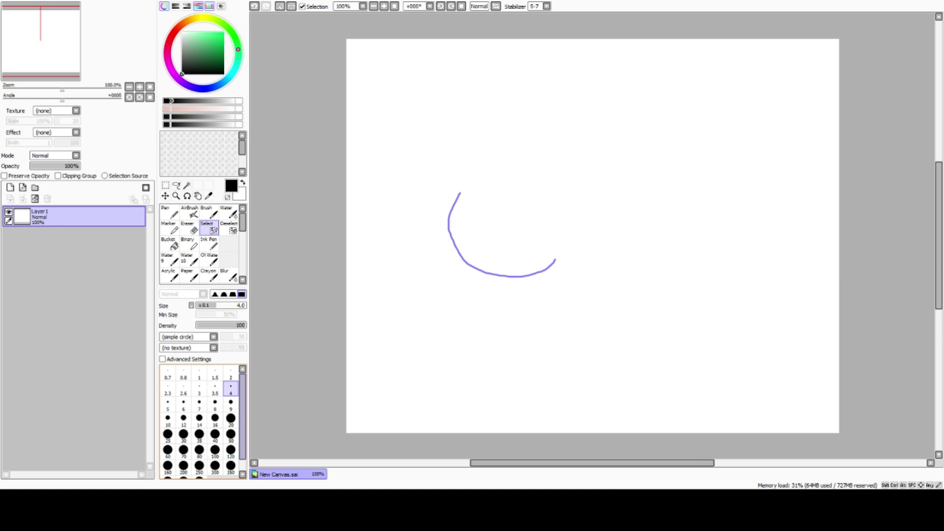
pyautogui.hotkey('ctrl', 'z')
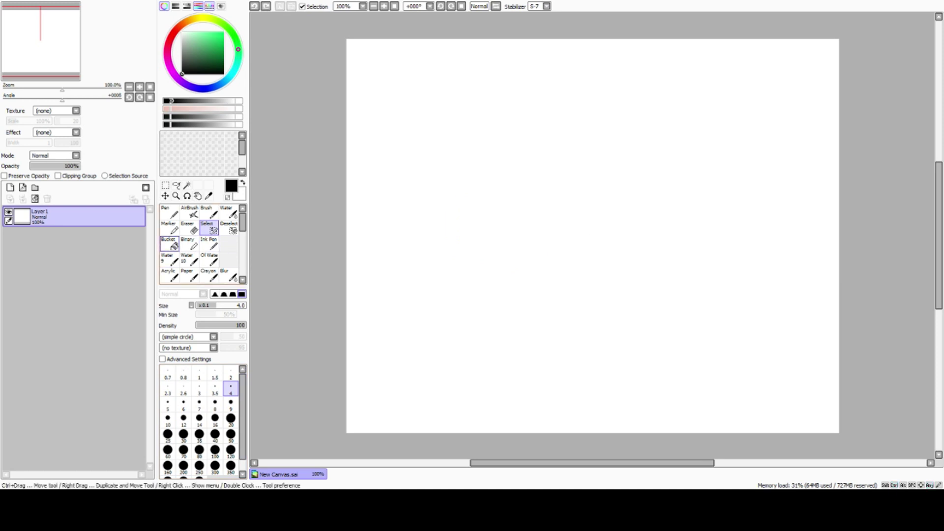
# Step: Look at the Bucket options, draw shallow curves with the Binary tool at size 1, and undo them
pyautogui.click(169, 244)
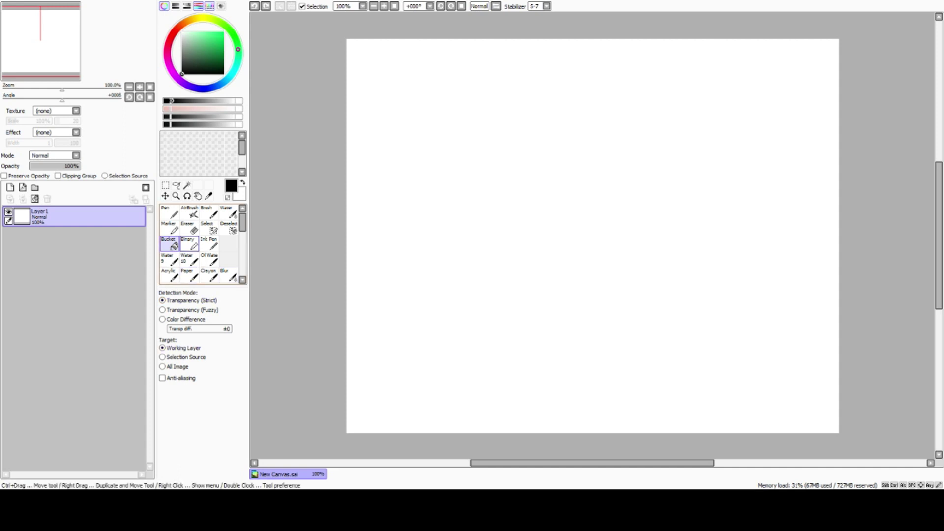
pyautogui.click(189, 243)
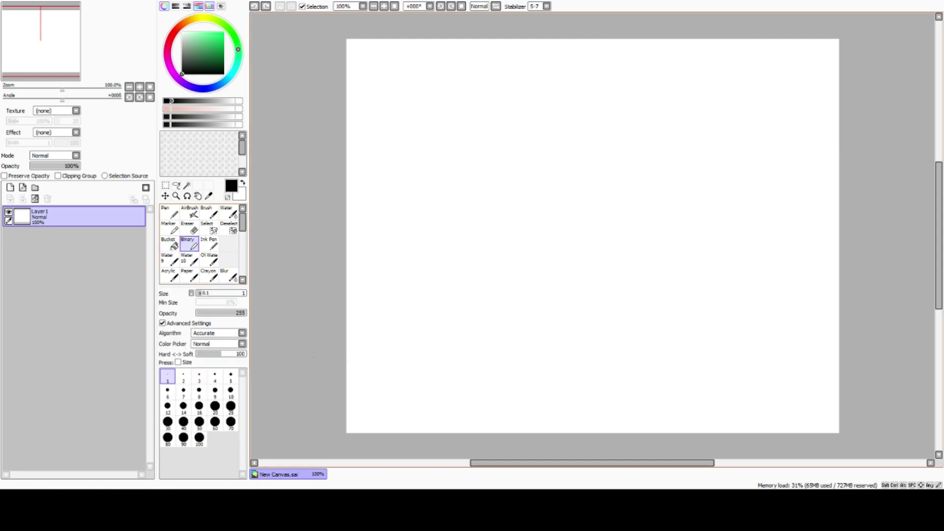
pyautogui.moveTo(471, 271); pyautogui.dragTo(407, 336)
pyautogui.hotkey('ctrl', 'z')
pyautogui.moveTo(482, 232); pyautogui.dragTo(663, 265)
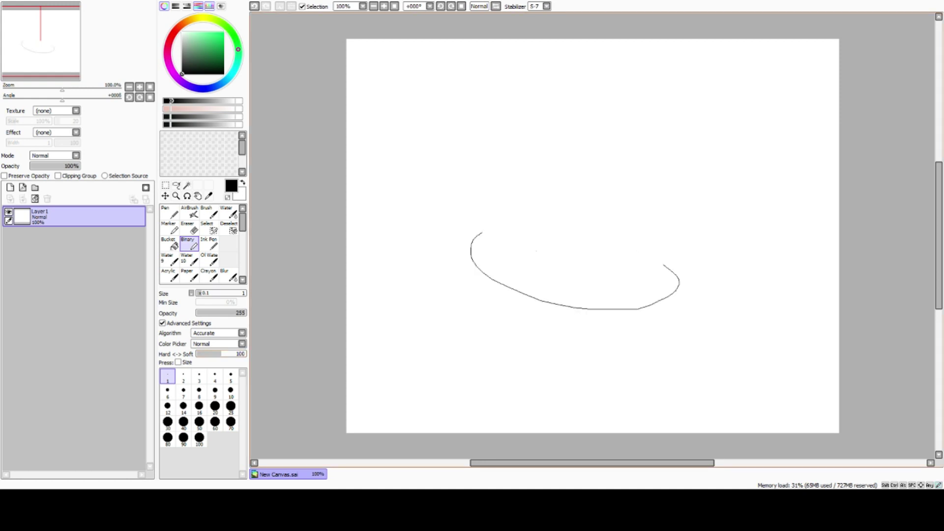
pyautogui.hotkey('ctrl', 'z')
# Step: Sketch horizontal lines and a slanted oval with the Ink Pen at size 9 and stabilizer S-1, and clear the layer
pyautogui.click(209, 243)
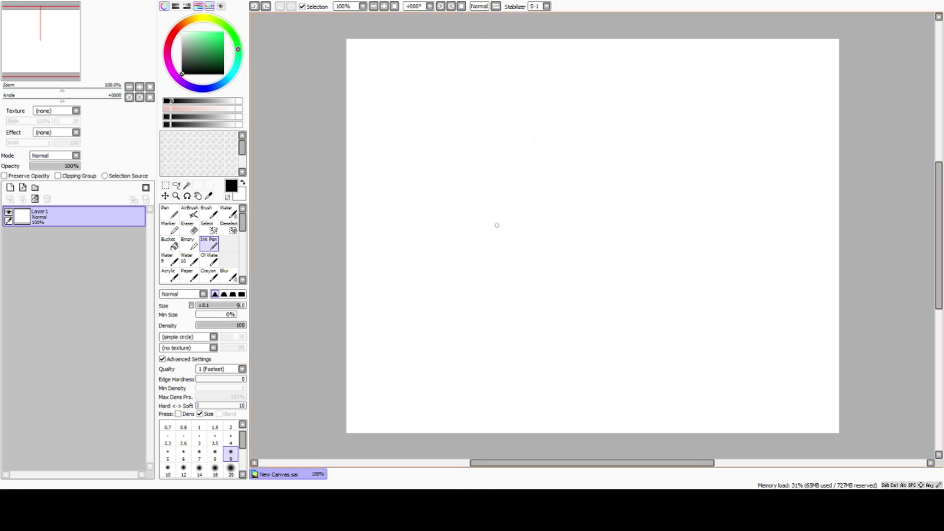
pyautogui.moveTo(530, 278)
pyautogui.mouseDown()
pyautogui.moveTo(487, 279)
pyautogui.moveTo(526, 278)
pyautogui.mouseUp()
pyautogui.moveTo(527, 280); pyautogui.dragTo(429, 275)
pyautogui.moveTo(429, 275); pyautogui.dragTo(481, 277)
pyautogui.moveTo(452, 236)
pyautogui.mouseDown()
pyautogui.moveTo(536, 230)
pyautogui.moveTo(432, 221)
pyautogui.moveTo(431, 231)
pyautogui.mouseUp()
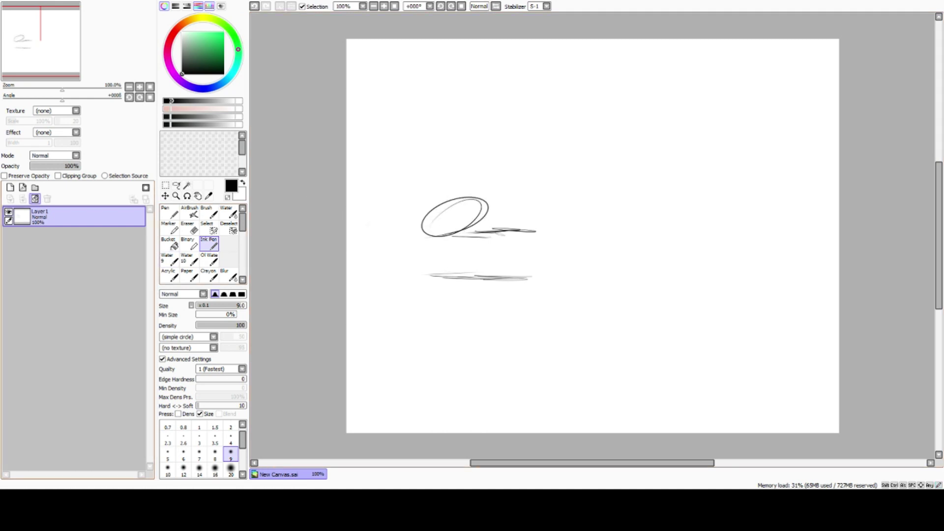
pyautogui.press('Delete')
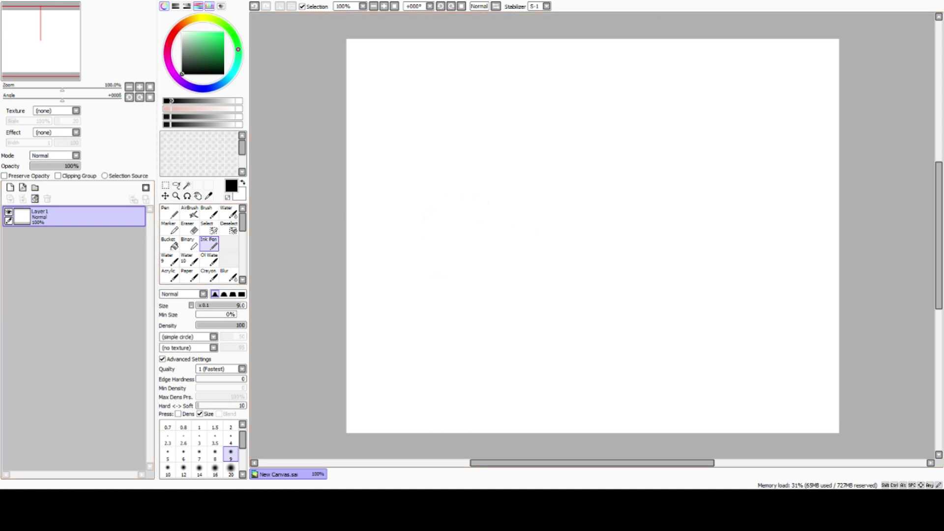
# Step: Cover the canvas with the Crayon at size 250 and stabilizer S-7, and clear the layer
pyautogui.click(538, 192)
pyautogui.moveTo(242, 223)
pyautogui.mouseDown()
pyautogui.moveTo(242, 251)
pyautogui.moveTo(243, 222)
pyautogui.mouseUp()
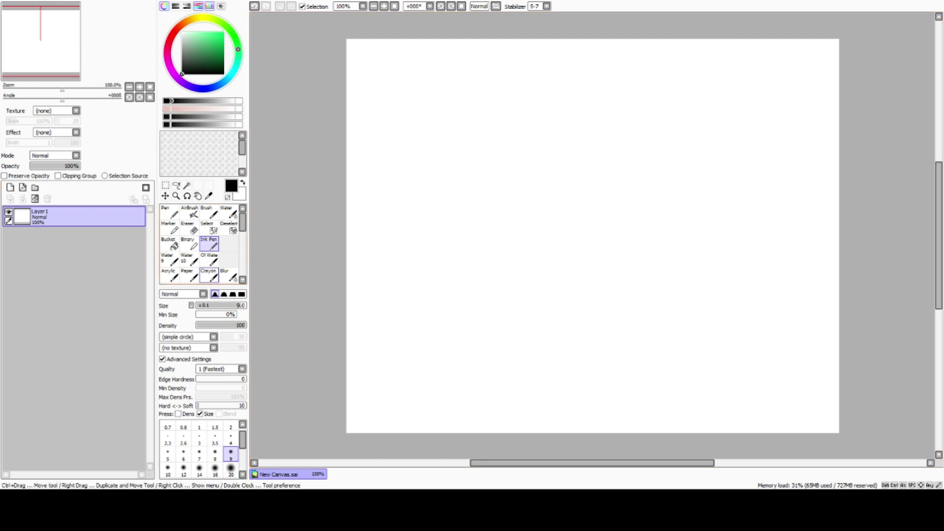
pyautogui.click(209, 276)
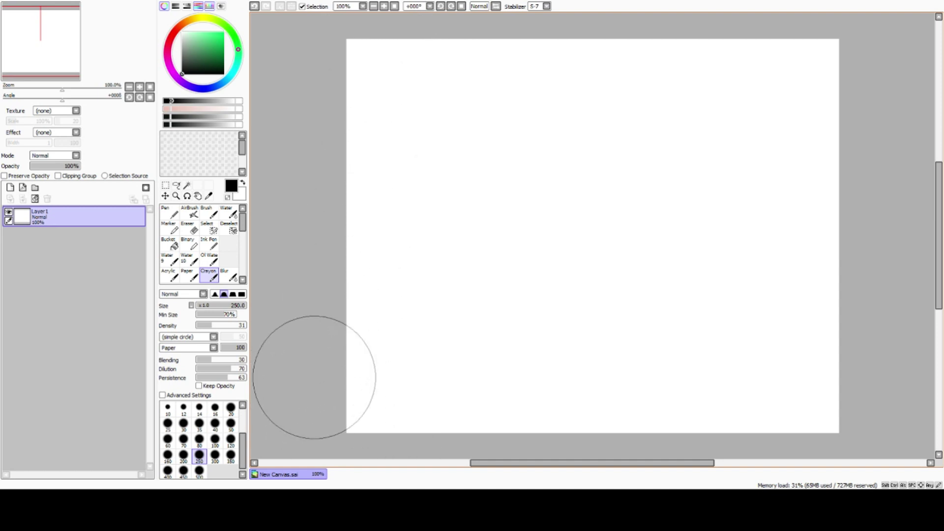
pyautogui.moveTo(329, 48)
pyautogui.mouseDown()
pyautogui.moveTo(526, 44)
pyautogui.moveTo(887, 63)
pyautogui.moveTo(858, 75)
pyautogui.moveTo(345, 88)
pyautogui.moveTo(319, 107)
pyautogui.moveTo(883, 137)
pyautogui.moveTo(833, 159)
pyautogui.moveTo(333, 176)
pyautogui.moveTo(315, 196)
pyautogui.moveTo(458, 220)
pyautogui.moveTo(813, 227)
pyautogui.moveTo(874, 238)
pyautogui.moveTo(840, 260)
pyautogui.moveTo(482, 258)
pyautogui.moveTo(358, 275)
pyautogui.moveTo(352, 306)
pyautogui.moveTo(478, 312)
pyautogui.moveTo(677, 294)
pyautogui.moveTo(810, 305)
pyautogui.moveTo(878, 330)
pyautogui.moveTo(814, 350)
pyautogui.moveTo(576, 339)
pyautogui.moveTo(395, 351)
pyautogui.moveTo(347, 383)
pyautogui.moveTo(852, 383)
pyautogui.moveTo(859, 411)
pyautogui.moveTo(408, 422)
pyautogui.mouseUp()
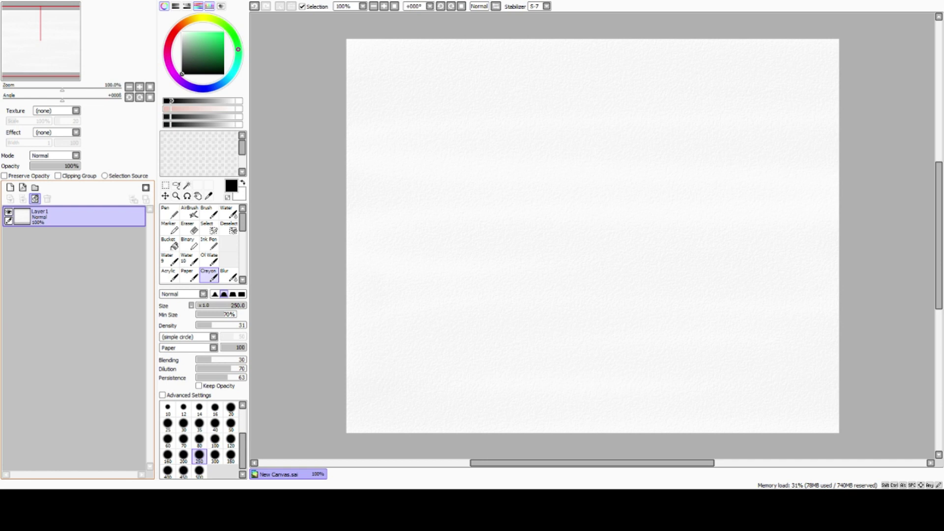
pyautogui.click(34, 199)
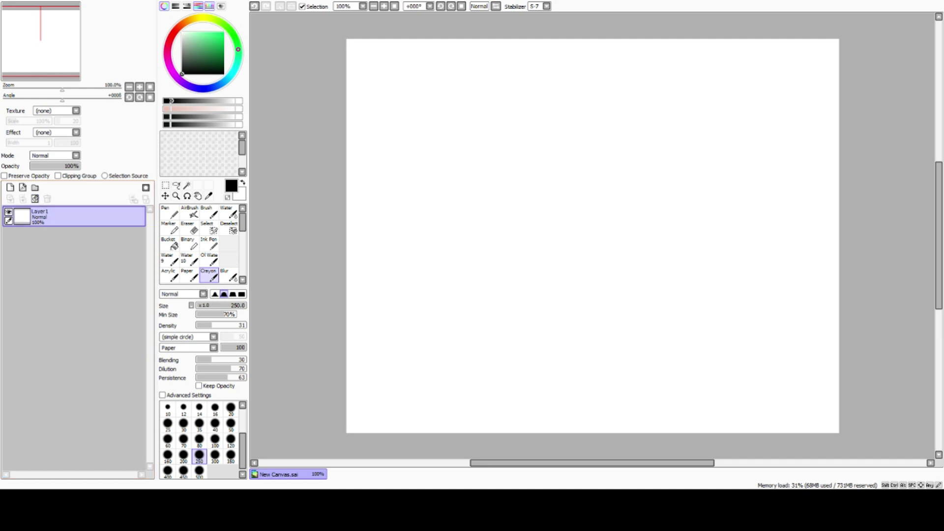
# Step: Look at the Blur tool's settings, and switch to the Ink Pen with stabilizer S-1 in a medium green
pyautogui.click(228, 275)
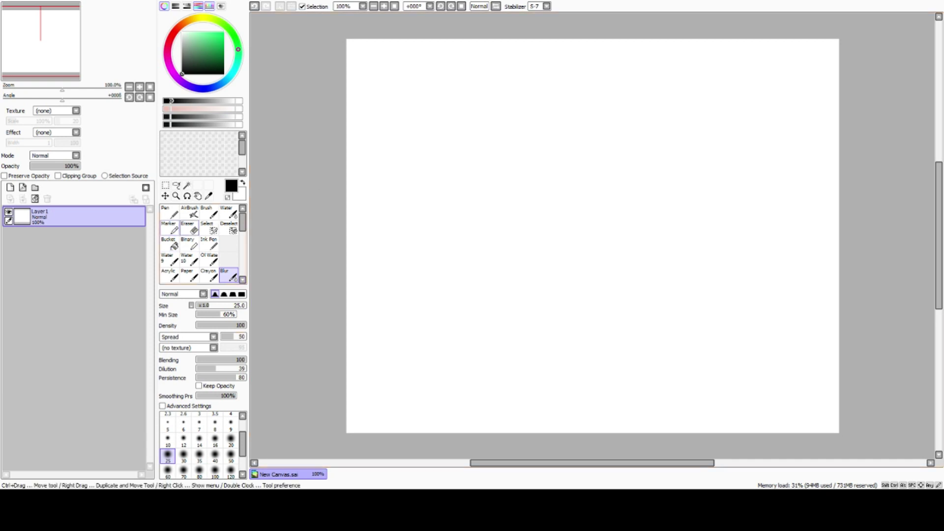
pyautogui.click(209, 244)
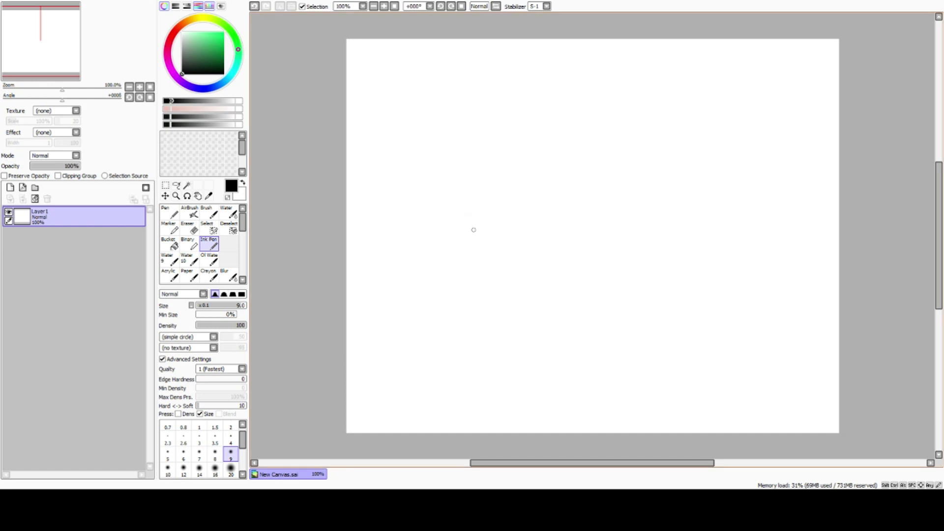
pyautogui.moveTo(180, 27); pyautogui.dragTo(176, 29)
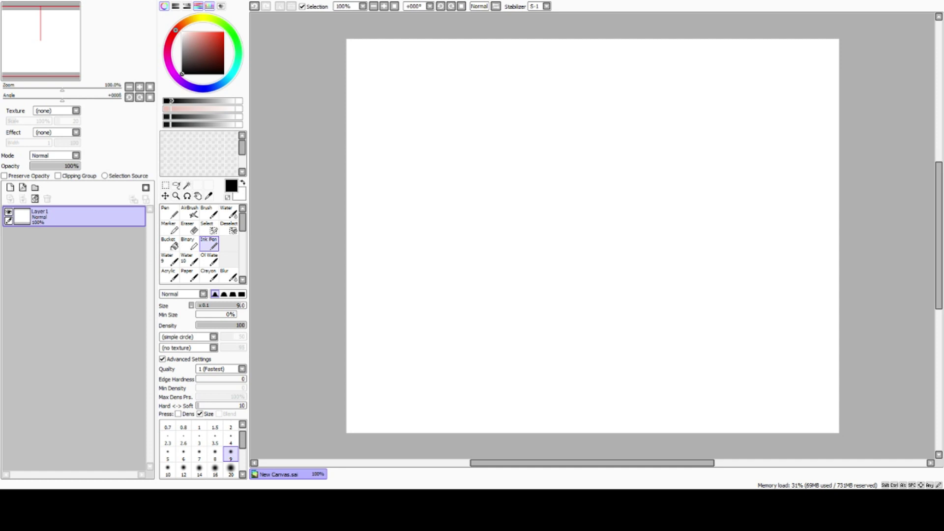
pyautogui.moveTo(236, 41); pyautogui.dragTo(237, 43)
pyautogui.click(224, 49)
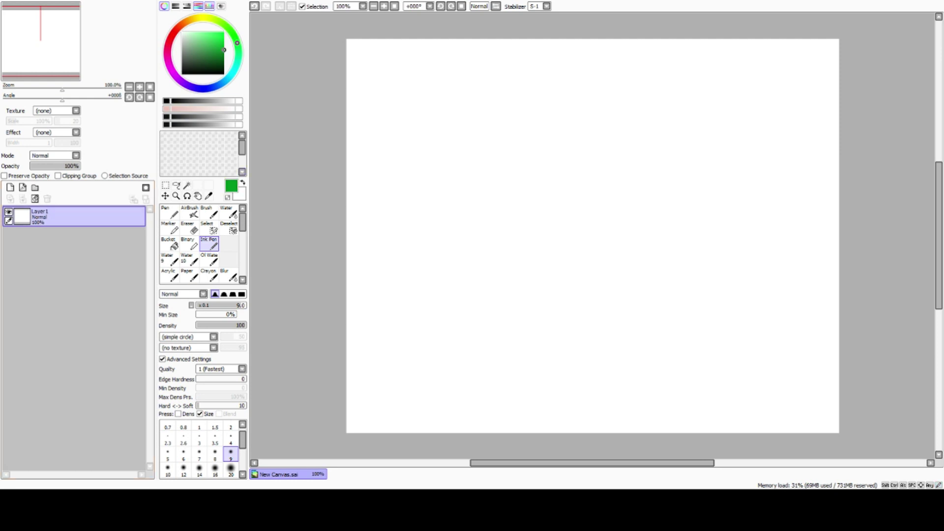
# Step: Sketch a large round head outline in green with overlapping Ink Pen strokes at 200% zoom
pyautogui.click(140, 87)
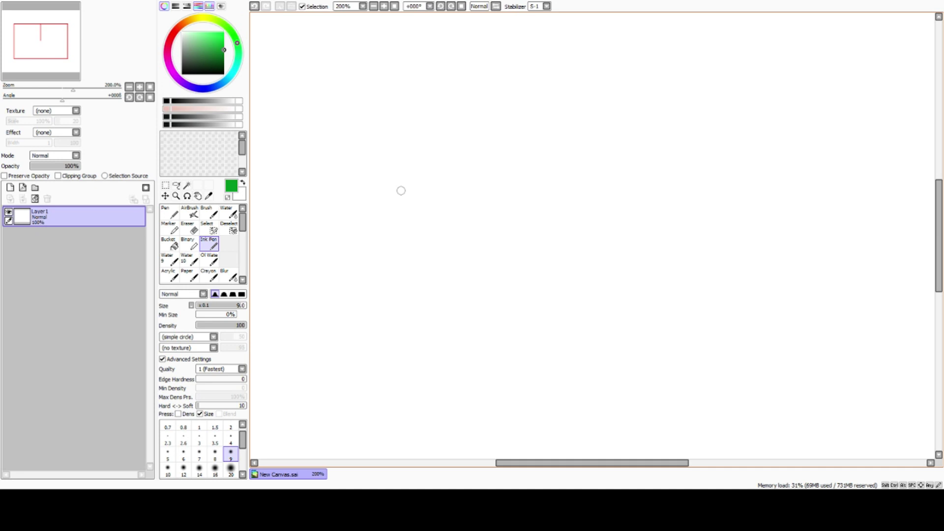
pyautogui.moveTo(480, 144)
pyautogui.mouseDown()
pyautogui.moveTo(537, 128)
pyautogui.moveTo(567, 141)
pyautogui.moveTo(587, 176)
pyautogui.mouseUp()
pyautogui.moveTo(561, 138)
pyautogui.mouseDown()
pyautogui.moveTo(598, 195)
pyautogui.moveTo(578, 150)
pyautogui.moveTo(602, 210)
pyautogui.moveTo(590, 246)
pyautogui.moveTo(598, 258)
pyautogui.moveTo(530, 310)
pyautogui.moveTo(567, 300)
pyautogui.moveTo(485, 304)
pyautogui.moveTo(498, 306)
pyautogui.moveTo(446, 259)
pyautogui.mouseUp()
pyautogui.moveTo(473, 303); pyautogui.dragTo(435, 241)
pyautogui.moveTo(491, 134)
pyautogui.mouseDown()
pyautogui.moveTo(447, 173)
pyautogui.moveTo(431, 241)
pyautogui.moveTo(444, 259)
pyautogui.moveTo(436, 227)
pyautogui.mouseUp()
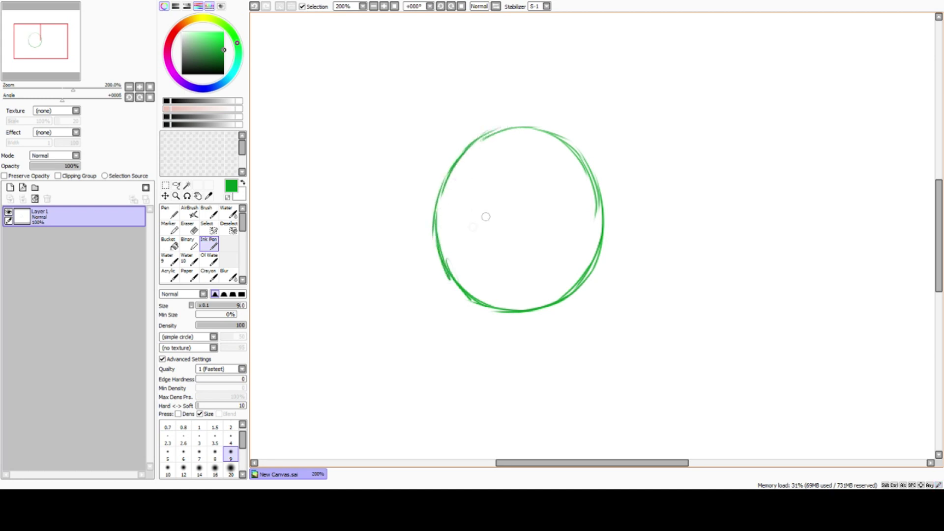
# Step: Draw a curved vertical centre line and a curved horizontal guide line across the head circle
pyautogui.moveTo(520, 110)
pyautogui.mouseDown()
pyautogui.moveTo(538, 165)
pyautogui.moveTo(536, 240)
pyautogui.moveTo(548, 274)
pyautogui.moveTo(541, 320)
pyautogui.mouseUp()
pyautogui.moveTo(545, 278); pyautogui.dragTo(541, 333)
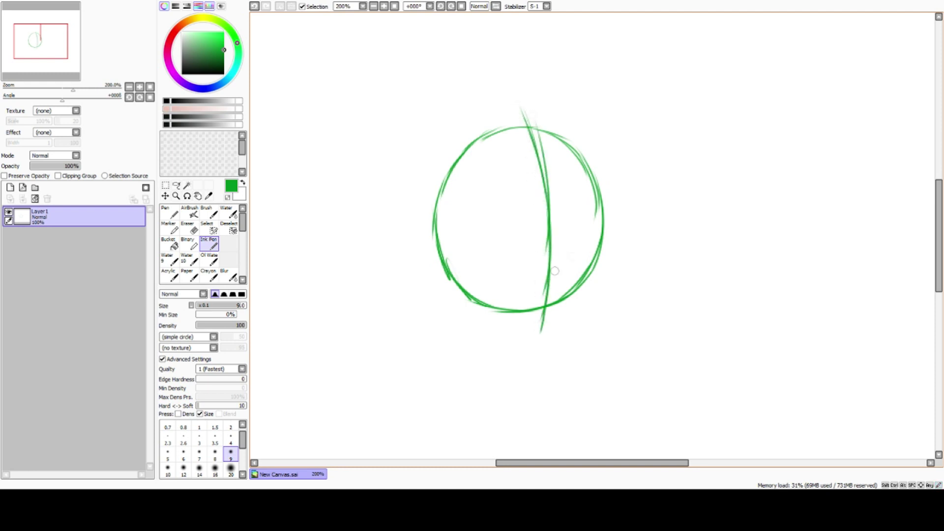
pyautogui.moveTo(615, 221)
pyautogui.mouseDown()
pyautogui.moveTo(579, 214)
pyautogui.moveTo(613, 218)
pyautogui.moveTo(593, 212)
pyautogui.moveTo(514, 220)
pyautogui.moveTo(563, 209)
pyautogui.moveTo(413, 247)
pyautogui.mouseUp()
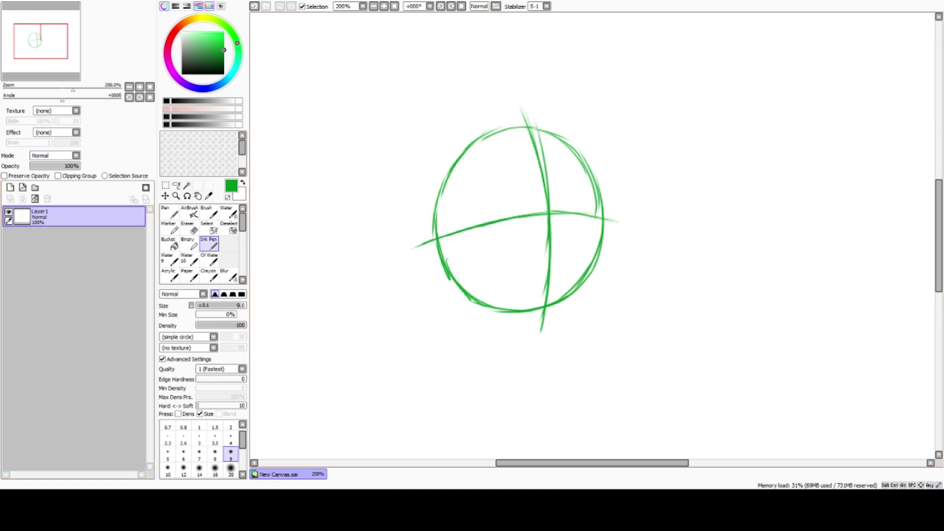
# Step: Lower the sketch layer's opacity to 50%, and add a new layer above it with a brighter green as the colour
pyautogui.moveTo(79, 166); pyautogui.dragTo(57, 166)
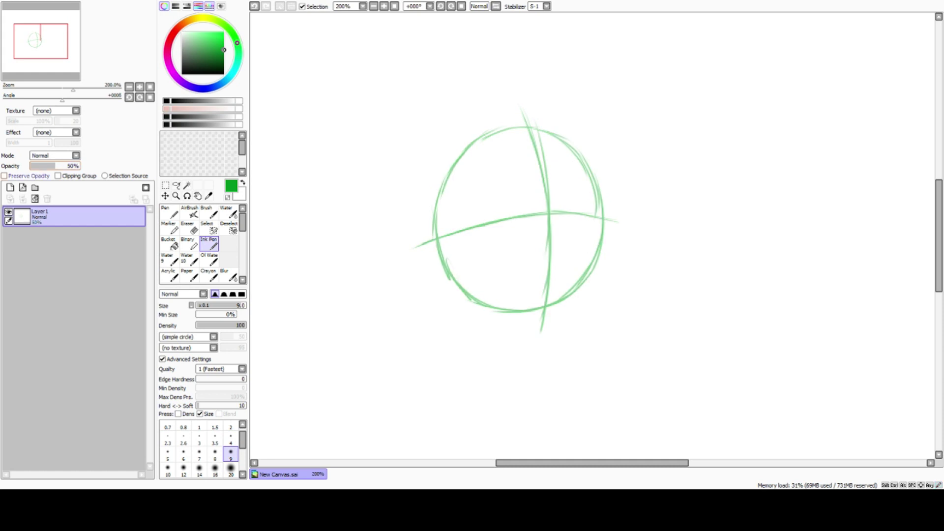
pyautogui.click(10, 188)
pyautogui.click(225, 44)
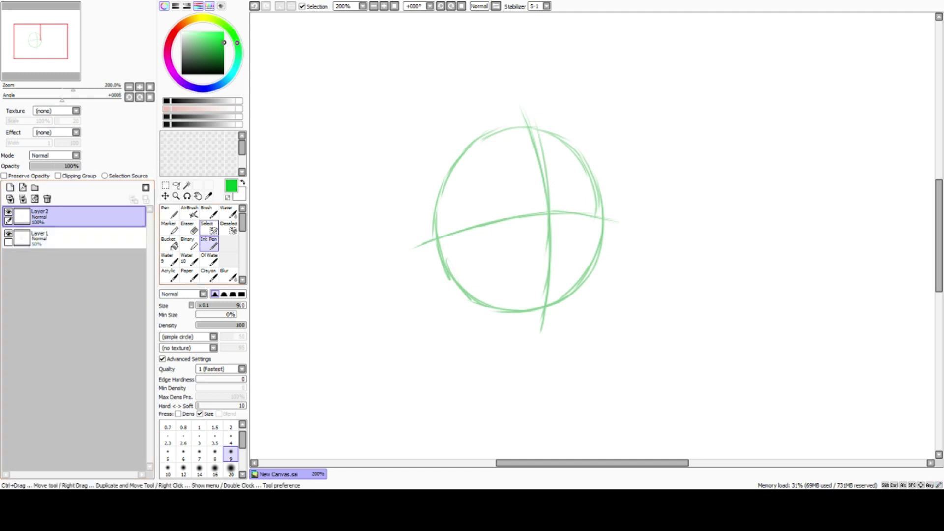
# Step: Draw a closed, wavy-topped muzzle shape across the lower head and a two-humped eye-area outline above it
pyautogui.moveTo(463, 301)
pyautogui.mouseDown()
pyautogui.moveTo(463, 272)
pyautogui.moveTo(515, 274)
pyautogui.moveTo(539, 260)
pyautogui.moveTo(588, 269)
pyautogui.moveTo(588, 290)
pyautogui.moveTo(565, 312)
pyautogui.moveTo(534, 320)
pyautogui.moveTo(478, 313)
pyautogui.moveTo(460, 295)
pyautogui.mouseUp()
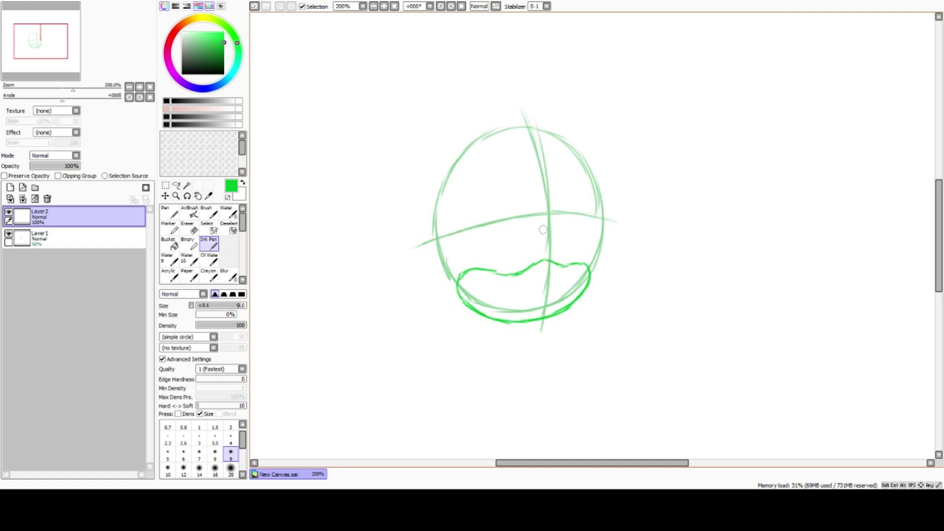
pyautogui.moveTo(553, 234)
pyautogui.mouseDown()
pyautogui.moveTo(513, 193)
pyautogui.moveTo(516, 201)
pyautogui.moveTo(491, 184)
pyautogui.moveTo(502, 181)
pyautogui.moveTo(486, 181)
pyautogui.moveTo(454, 215)
pyautogui.moveTo(470, 264)
pyautogui.mouseUp()
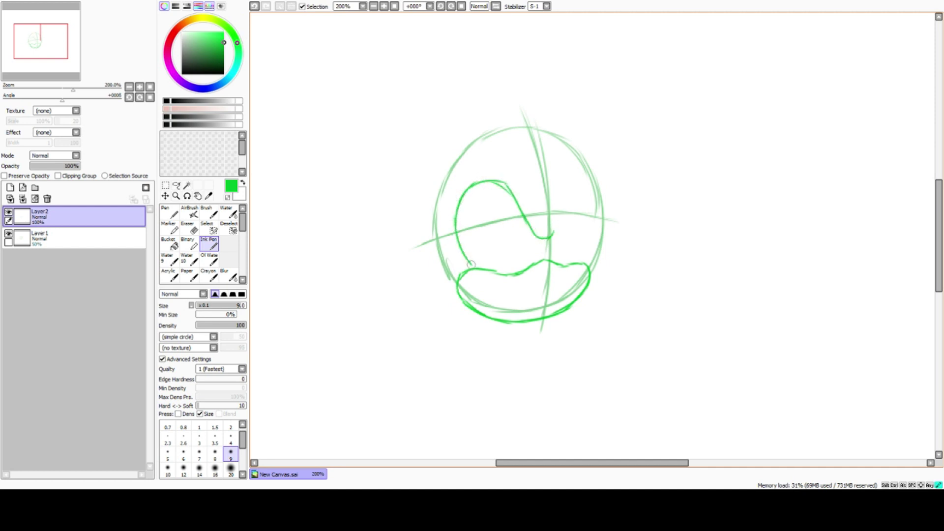
pyautogui.moveTo(546, 238)
pyautogui.mouseDown()
pyautogui.moveTo(571, 178)
pyautogui.moveTo(586, 235)
pyautogui.moveTo(583, 264)
pyautogui.mouseUp()
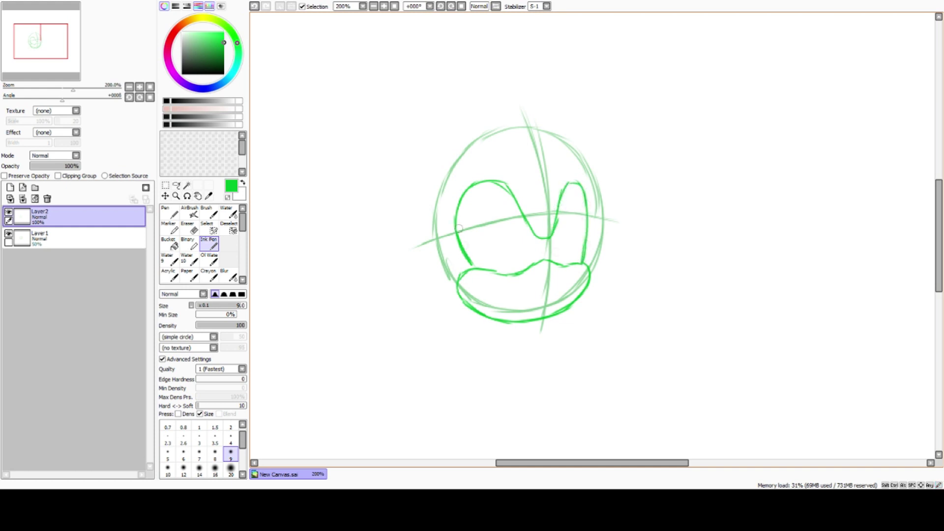
# Step: Draw a curved brow stroke above each of the two eye humps, following the head circle's edges
pyautogui.moveTo(491, 157)
pyautogui.mouseDown()
pyautogui.moveTo(454, 165)
pyautogui.moveTo(445, 181)
pyautogui.mouseUp()
pyautogui.moveTo(559, 164)
pyautogui.mouseDown()
pyautogui.moveTo(589, 175)
pyautogui.moveTo(566, 159)
pyautogui.moveTo(595, 174)
pyautogui.moveTo(587, 244)
pyautogui.mouseUp()
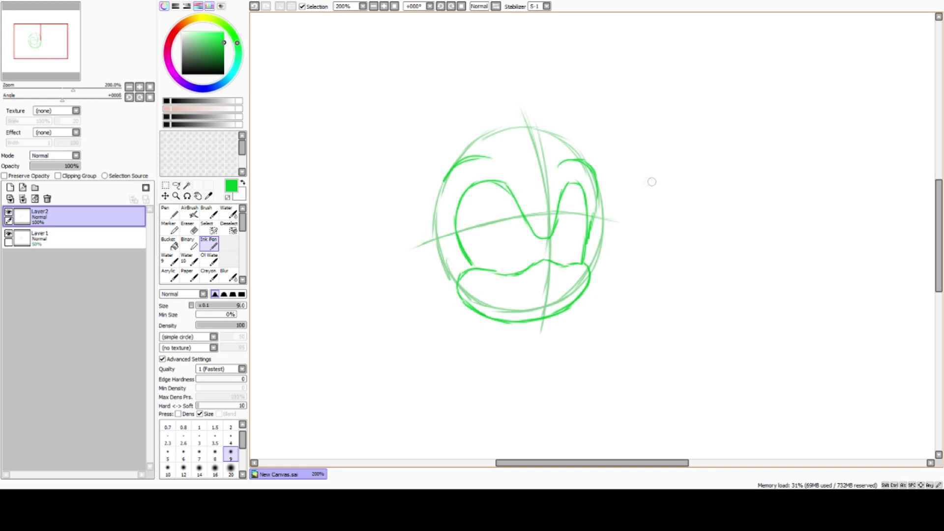
pyautogui.moveTo(661, 170)
pyautogui.mouseDown()
pyautogui.moveTo(615, 193)
pyautogui.moveTo(664, 187)
pyautogui.mouseUp()
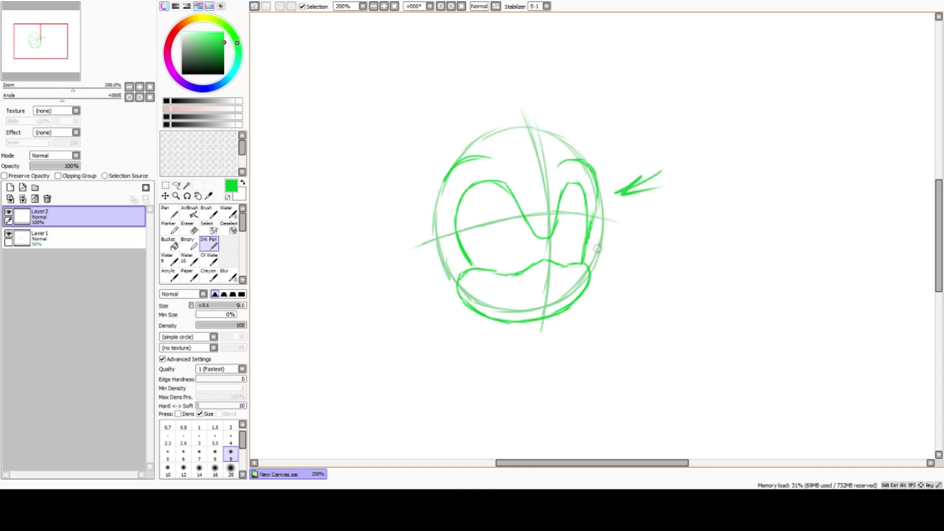
pyautogui.hotkey('ctrl', 'z')
pyautogui.hotkey('ctrl', 'z')
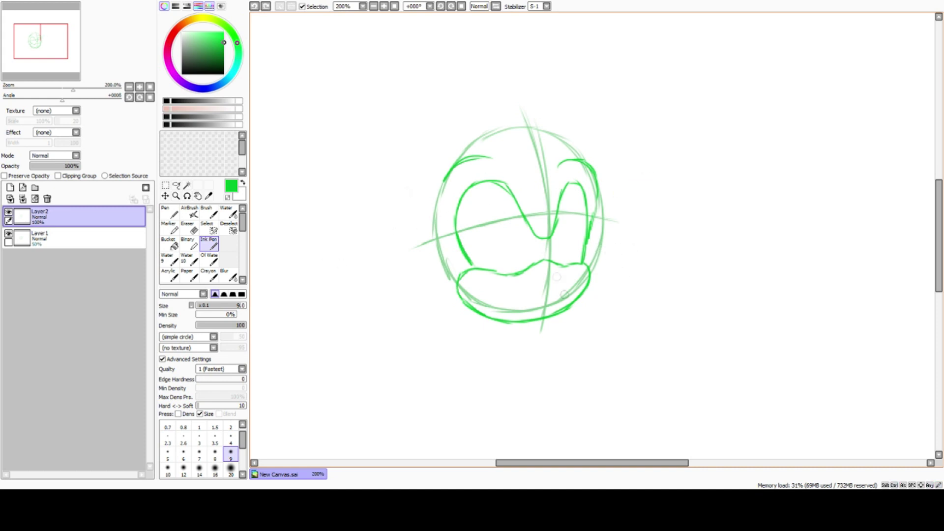
# Step: Sketch a pointed ear with an inner triangle on the head's upper left, and a short cheek line beside the muzzle
pyautogui.moveTo(476, 143)
pyautogui.mouseDown()
pyautogui.moveTo(437, 121)
pyautogui.moveTo(410, 123)
pyautogui.moveTo(417, 191)
pyautogui.mouseUp()
pyautogui.moveTo(444, 159); pyautogui.dragTo(423, 184)
pyautogui.moveTo(423, 184)
pyautogui.mouseDown()
pyautogui.moveTo(416, 135)
pyautogui.moveTo(437, 156)
pyautogui.mouseUp()
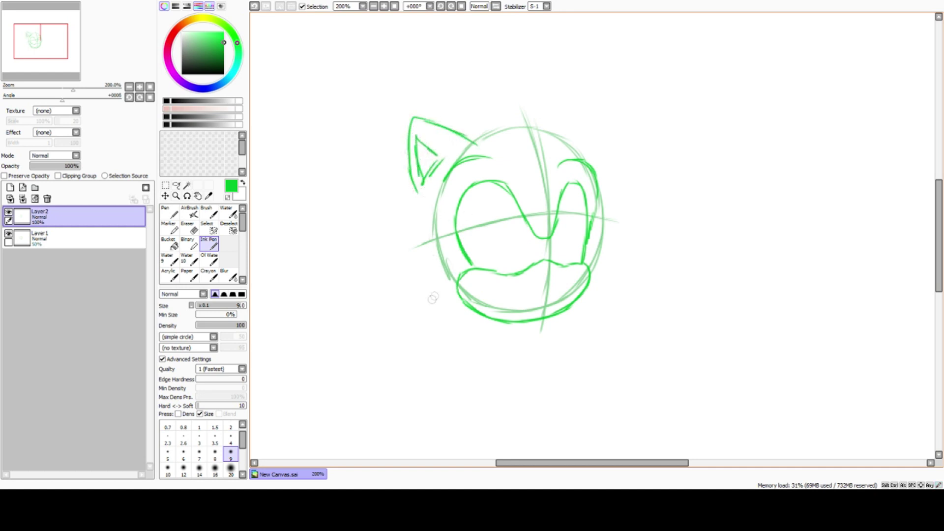
pyautogui.moveTo(436, 264); pyautogui.dragTo(459, 300)
# Step: Shift the Layer2 facial sketch slightly right relative to the head circle with the Move tool
pyautogui.click(165, 196)
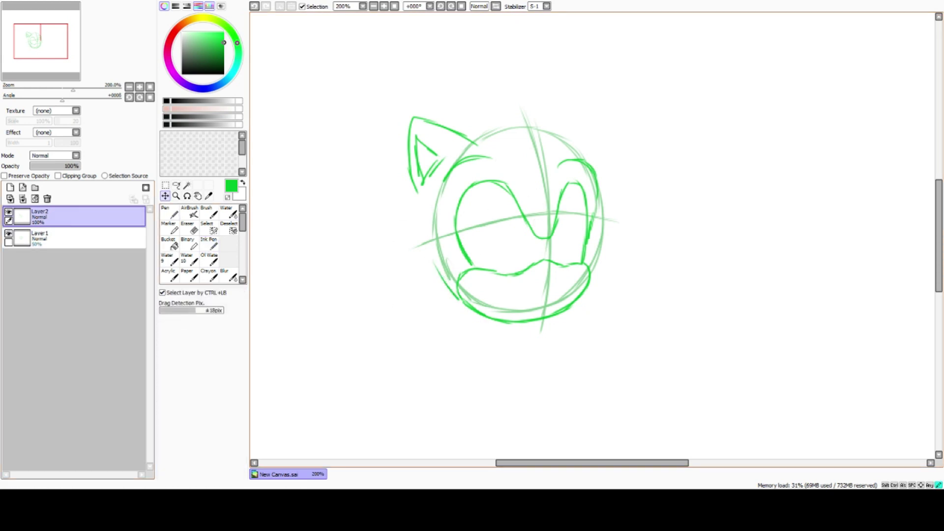
pyautogui.moveTo(516, 221); pyautogui.dragTo(526, 220)
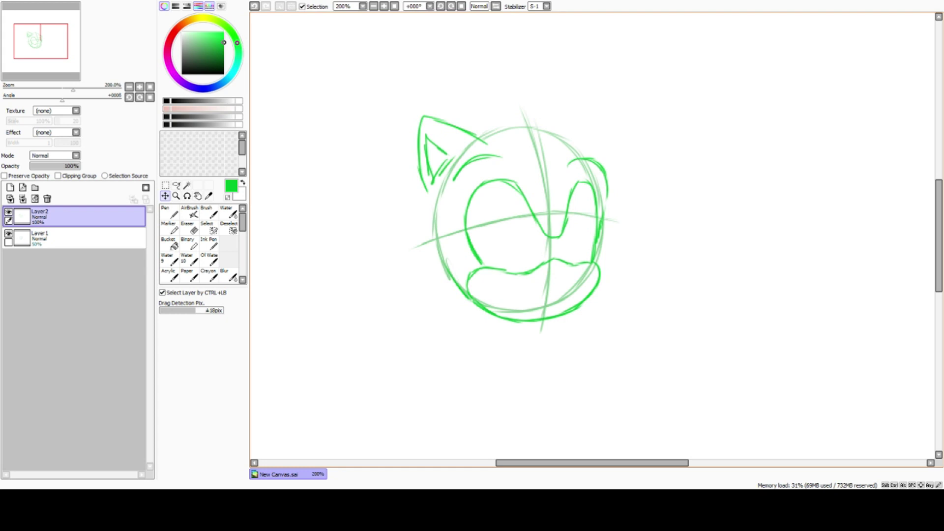
# Step: Draw the curved crown of the head with the Ink Pen, and two large pointed quills sweeping down behind it
pyautogui.click(209, 244)
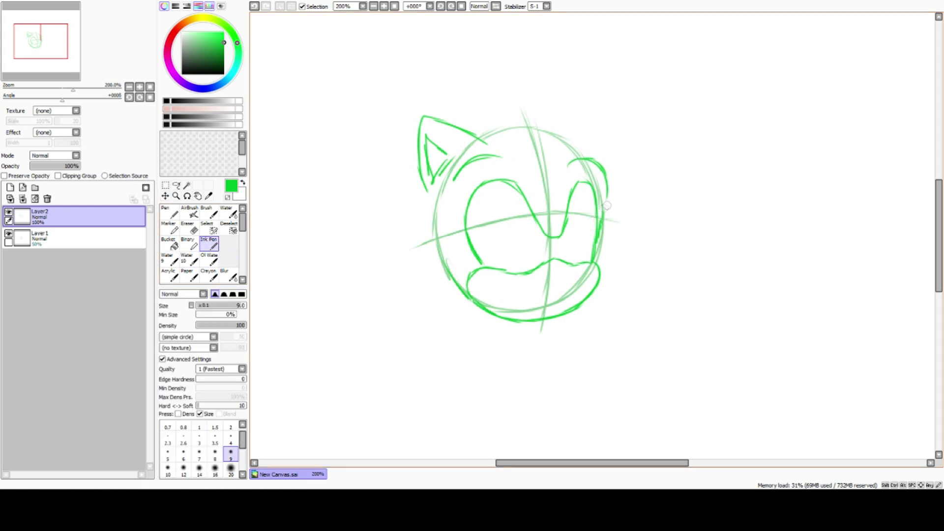
pyautogui.moveTo(588, 157)
pyautogui.mouseDown()
pyautogui.moveTo(563, 131)
pyautogui.moveTo(500, 105)
pyautogui.moveTo(437, 118)
pyautogui.mouseUp()
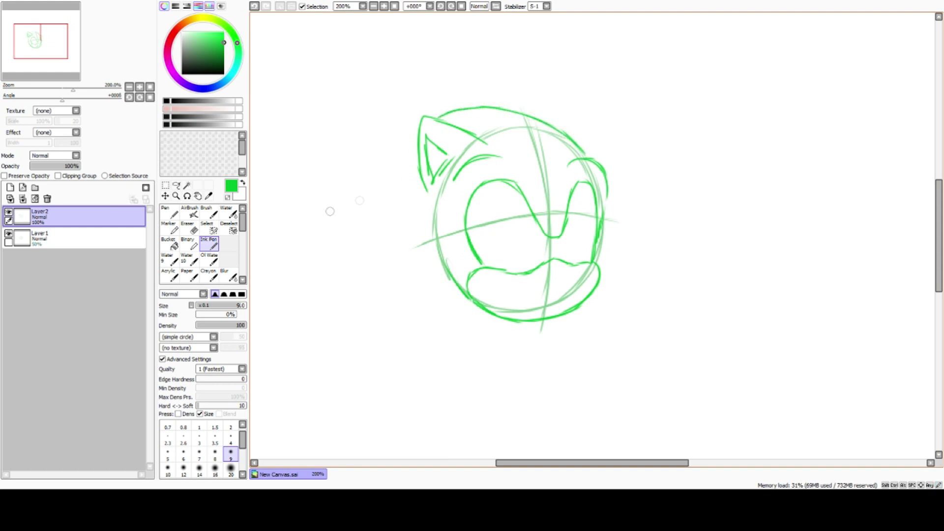
pyautogui.moveTo(407, 147)
pyautogui.mouseDown()
pyautogui.moveTo(416, 136)
pyautogui.moveTo(386, 162)
pyautogui.moveTo(357, 224)
pyautogui.moveTo(389, 241)
pyautogui.moveTo(347, 345)
pyautogui.mouseUp()
pyautogui.moveTo(494, 315)
pyautogui.mouseDown()
pyautogui.moveTo(391, 321)
pyautogui.moveTo(349, 349)
pyautogui.mouseUp()
pyautogui.moveTo(396, 231)
pyautogui.mouseDown()
pyautogui.moveTo(362, 238)
pyautogui.moveTo(362, 209)
pyautogui.moveTo(379, 189)
pyautogui.mouseUp()
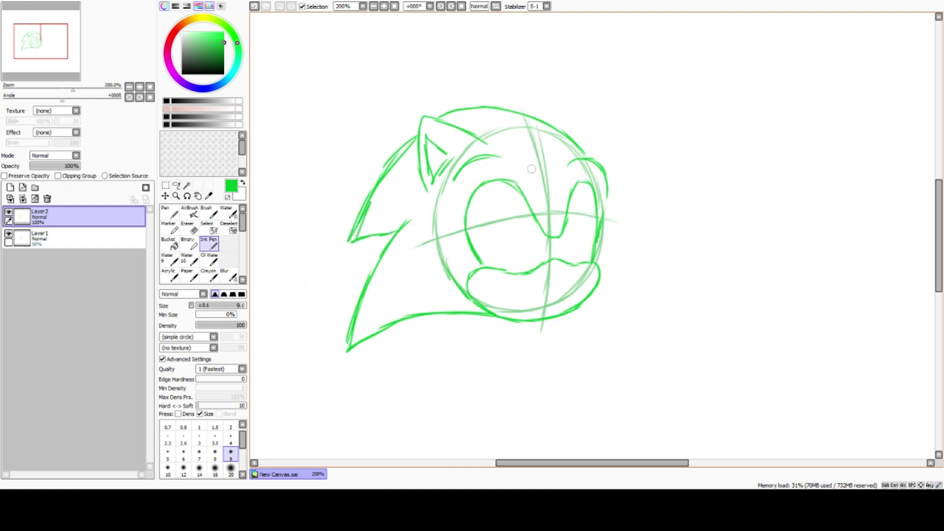
# Step: Draw a large fringe lock curving over the far eye and ending in a point beside the face
pyautogui.moveTo(536, 141)
pyautogui.mouseDown()
pyautogui.moveTo(534, 165)
pyautogui.moveTo(607, 233)
pyautogui.moveTo(620, 266)
pyautogui.moveTo(575, 114)
pyautogui.moveTo(600, 118)
pyautogui.moveTo(633, 200)
pyautogui.moveTo(620, 250)
pyautogui.mouseUp()
pyautogui.moveTo(626, 209); pyautogui.dragTo(614, 263)
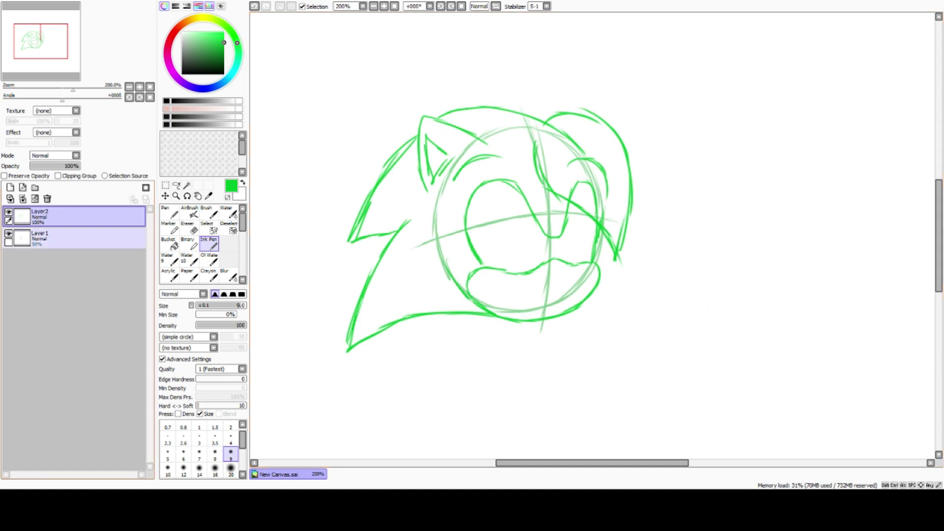
# Step: Lower Layer2's opacity to 60%, and add a new layer above it with dark green as the colour
pyautogui.click(54, 166)
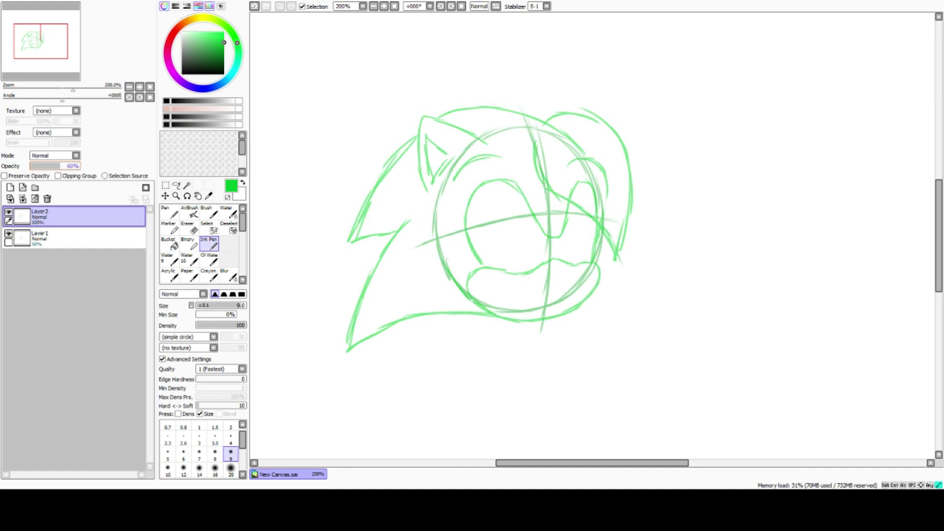
pyautogui.click(10, 188)
pyautogui.click(221, 37)
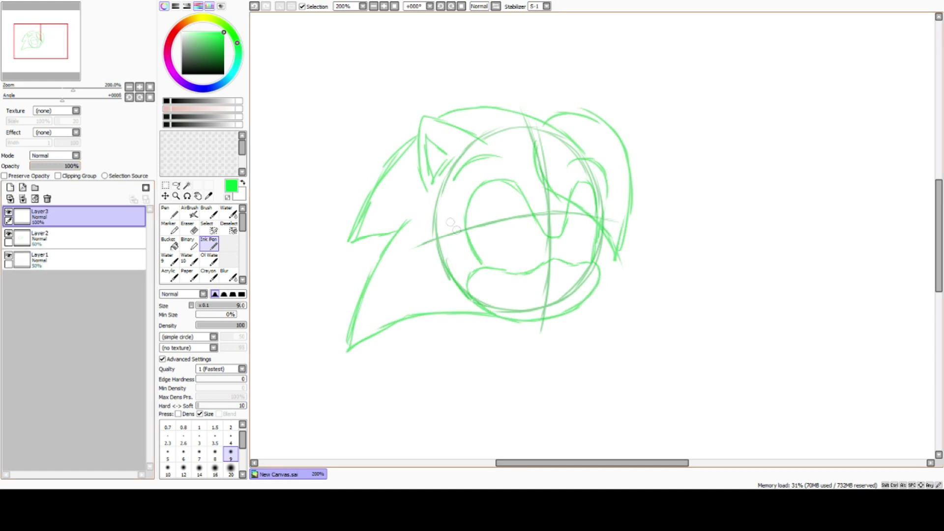
pyautogui.click(224, 58)
# Step: Draw the facial details in dark green: two oval pupils, a small nose, a short slanted mouth and winged eyelashes
pyautogui.moveTo(536, 220)
pyautogui.mouseDown()
pyautogui.moveTo(532, 252)
pyautogui.moveTo(522, 232)
pyautogui.moveTo(528, 201)
pyautogui.moveTo(524, 239)
pyautogui.mouseUp()
pyautogui.moveTo(571, 201)
pyautogui.mouseDown()
pyautogui.moveTo(570, 252)
pyautogui.moveTo(565, 218)
pyautogui.mouseUp()
pyautogui.moveTo(561, 261)
pyautogui.mouseDown()
pyautogui.moveTo(559, 272)
pyautogui.moveTo(575, 256)
pyautogui.moveTo(555, 272)
pyautogui.mouseUp()
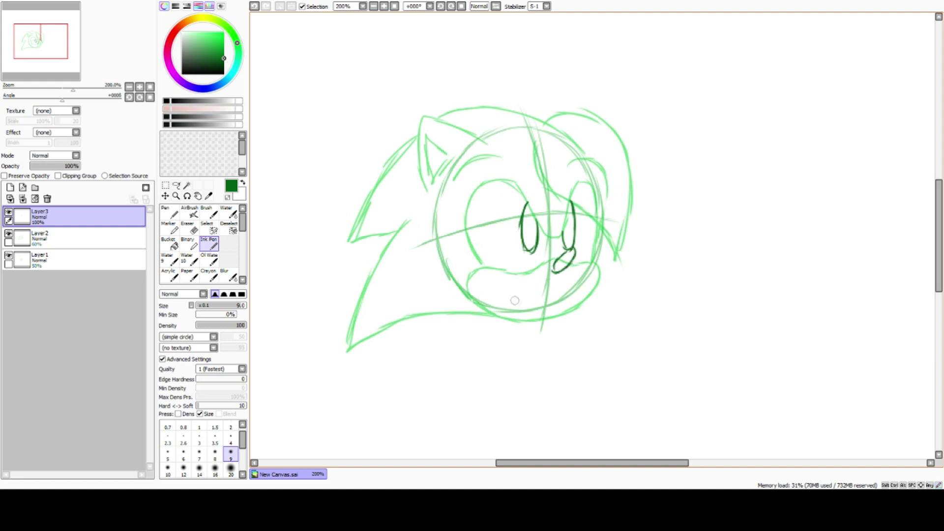
pyautogui.moveTo(492, 284); pyautogui.dragTo(522, 299)
pyautogui.moveTo(510, 183)
pyautogui.mouseDown()
pyautogui.moveTo(433, 173)
pyautogui.moveTo(470, 194)
pyautogui.mouseUp()
pyautogui.moveTo(581, 185)
pyautogui.mouseDown()
pyautogui.moveTo(627, 183)
pyautogui.moveTo(599, 197)
pyautogui.mouseUp()
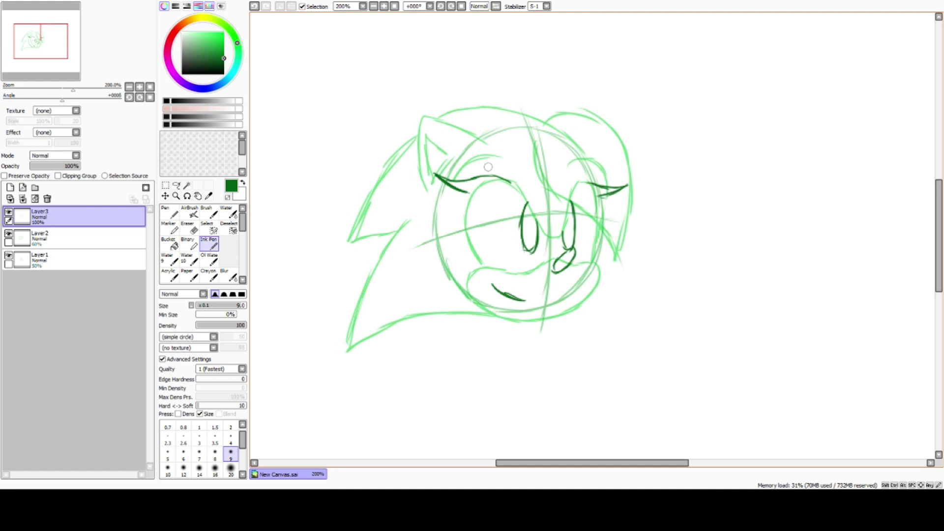
# Step: Sketch the second pointed ear above the fringe lock, and trim its tip with the Eraser
pyautogui.moveTo(566, 135)
pyautogui.mouseDown()
pyautogui.moveTo(597, 90)
pyautogui.moveTo(597, 162)
pyautogui.mouseUp()
pyautogui.press('e')
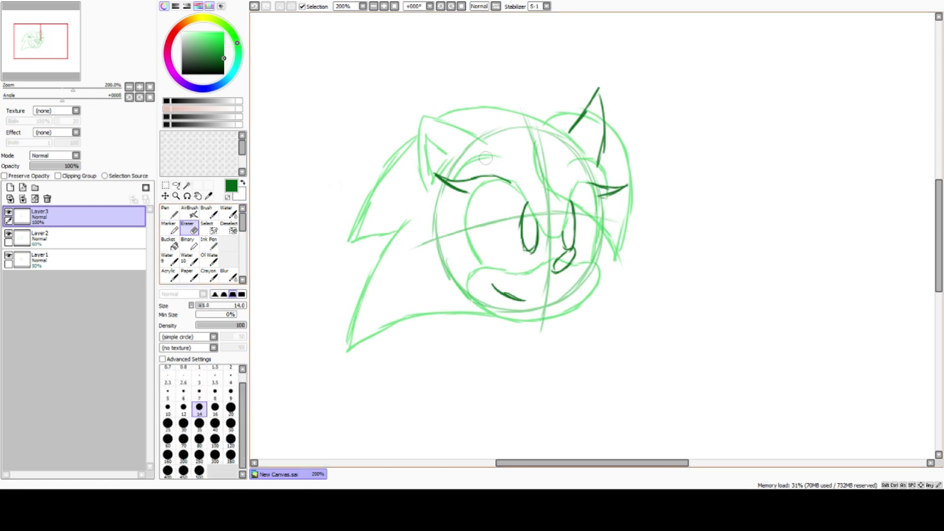
pyautogui.moveTo(592, 86); pyautogui.dragTo(601, 90)
pyautogui.click(23, 199)
pyautogui.click(23, 198)
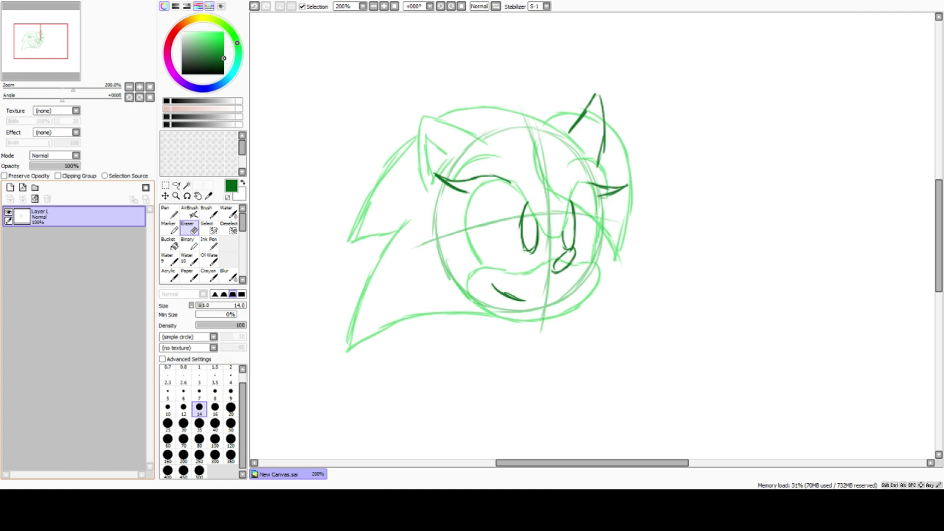
pyautogui.hotkey('ctrl', 'z')
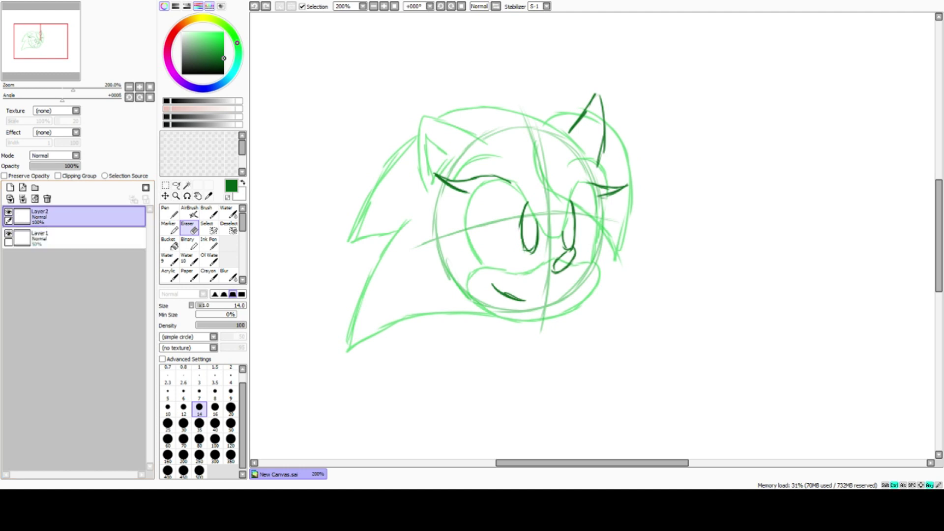
pyautogui.hotkey('ctrl', 'z')
# Step: Toggle the layers' visibility to view the Layer1 construction circle and the Layer2 sketch separately
pyautogui.click(9, 212)
pyautogui.click(64, 239)
pyautogui.click(8, 233)
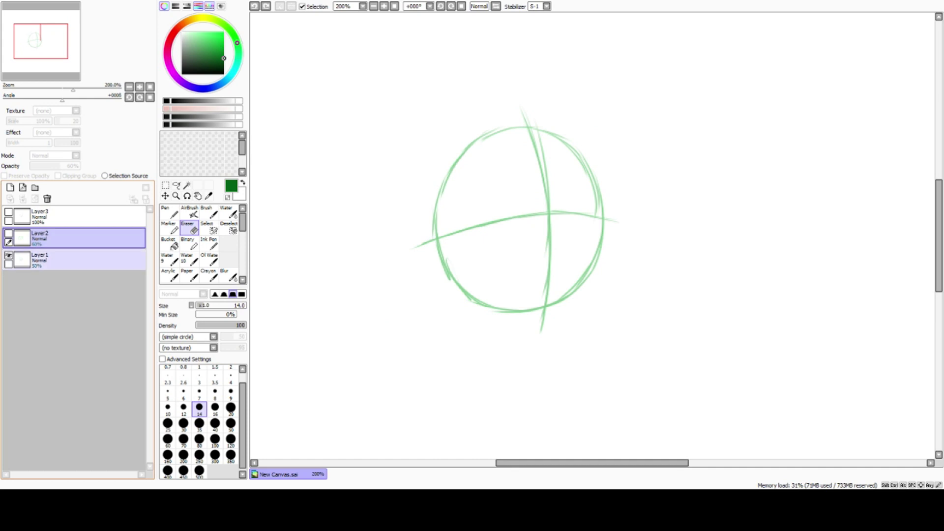
pyautogui.click(8, 255)
pyautogui.click(9, 233)
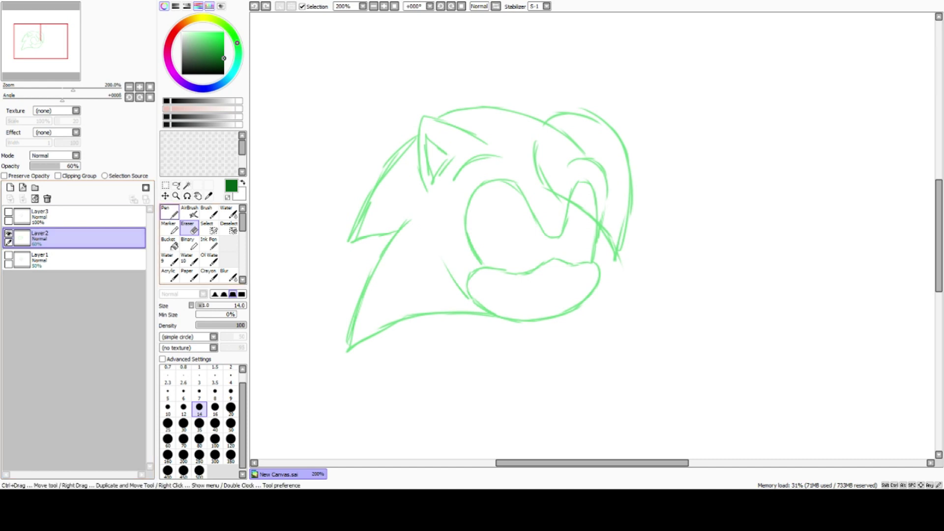
# Step: Switch to the Pen tool, make a test mark near the far eye, and undo it
pyautogui.click(169, 212)
pyautogui.click(583, 244)
pyautogui.hotkey('ctrl', 'z')
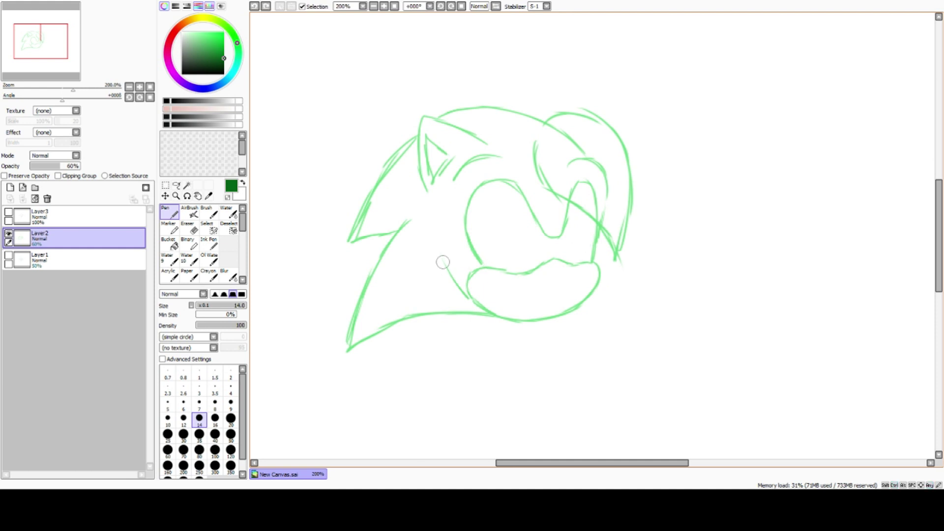
# Step: Make Layer3 and Layer1 visible again, and lower Layer1's opacity to 18%
pyautogui.click(8, 212)
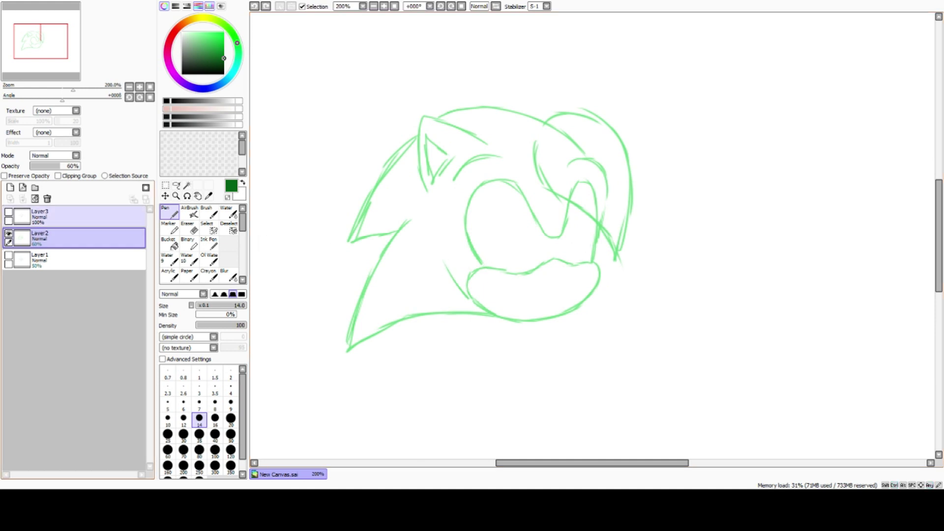
pyautogui.click(9, 212)
pyautogui.click(8, 212)
pyautogui.click(8, 255)
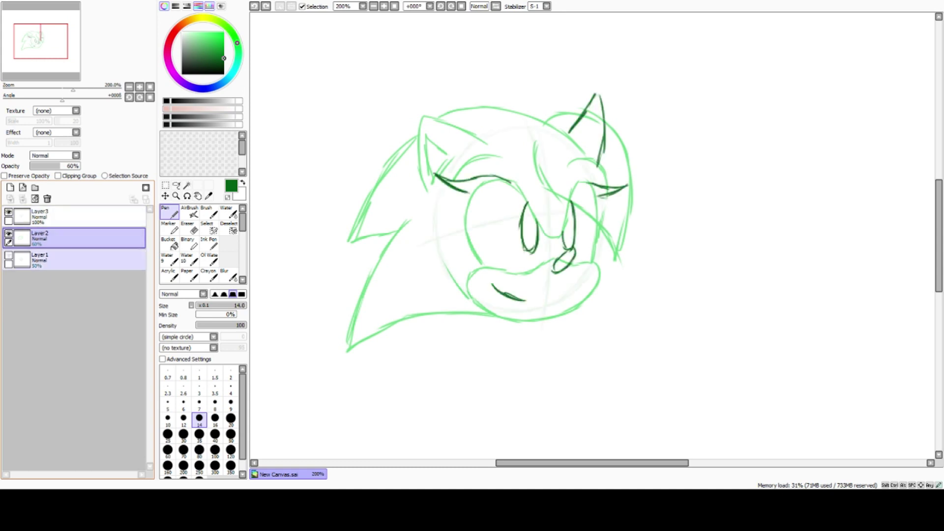
pyautogui.click(73, 259)
pyautogui.moveTo(55, 166); pyautogui.dragTo(39, 166)
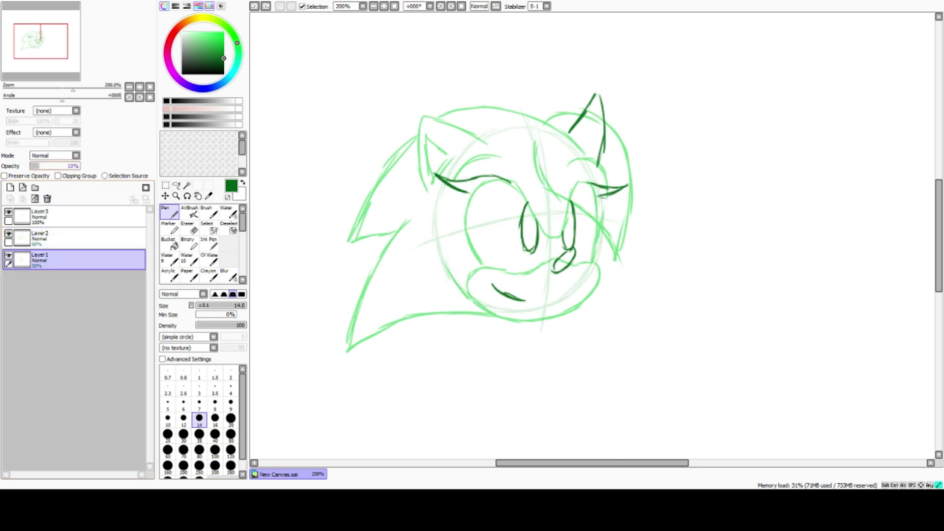
# Step: Merge the three sketch layers into one, and add a new layer above it with black as the colour
pyautogui.click(64, 217)
pyautogui.click(22, 199)
pyautogui.click(22, 199)
pyautogui.click(9, 187)
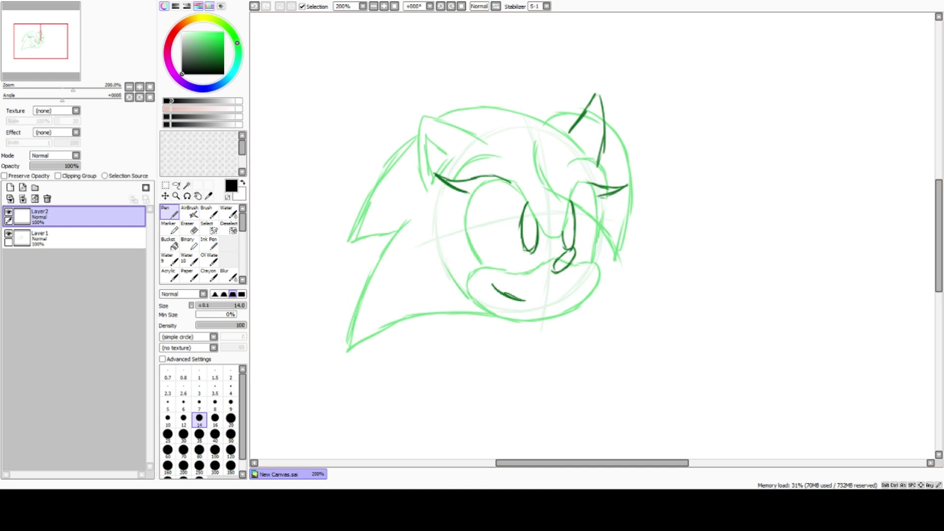
# Step: Set the stabilizer to S-7 and the Pen size to 4
pyautogui.click(536, 199)
pyautogui.click(231, 389)
# Step: Lower the merged sketch layer's opacity to 61%, and make the empty Layer2 active for the line art
pyautogui.click(39, 239)
pyautogui.moveTo(69, 165); pyautogui.dragTo(61, 165)
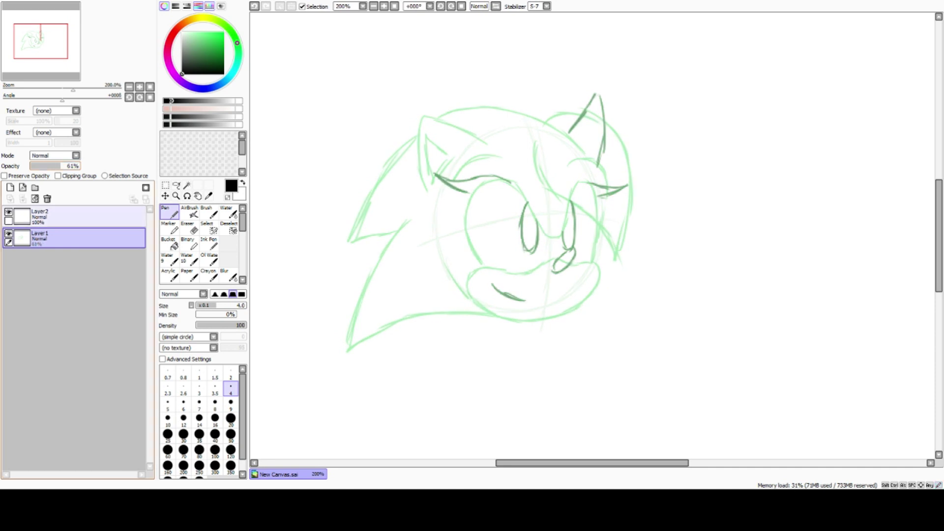
pyautogui.click(40, 217)
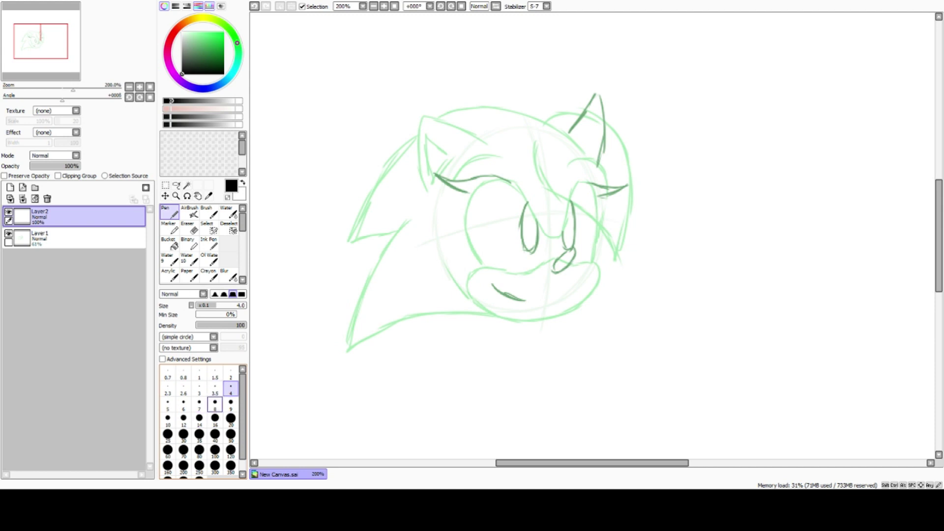
# Step: Ink the closed muzzle outline in black with the Pen at size 7, undoing the first pass and redrawing it
pyautogui.click(214, 403)
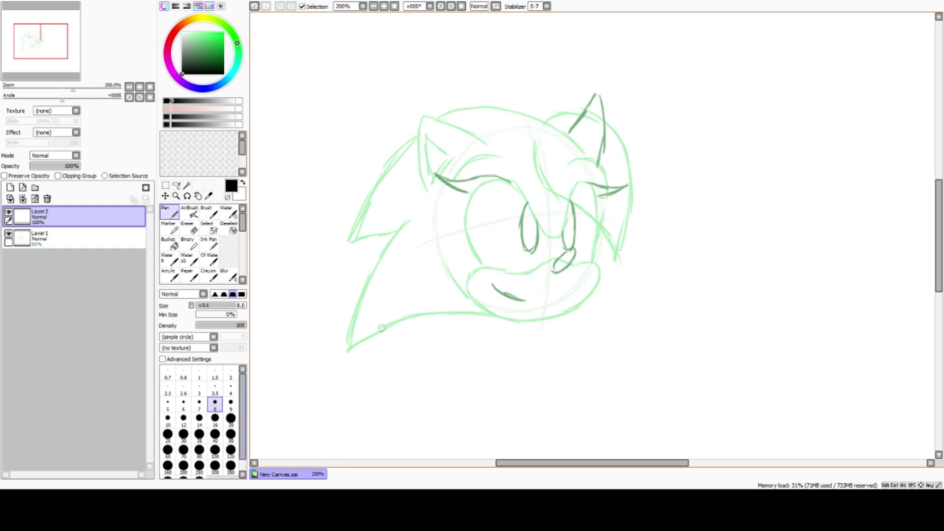
pyautogui.click(199, 403)
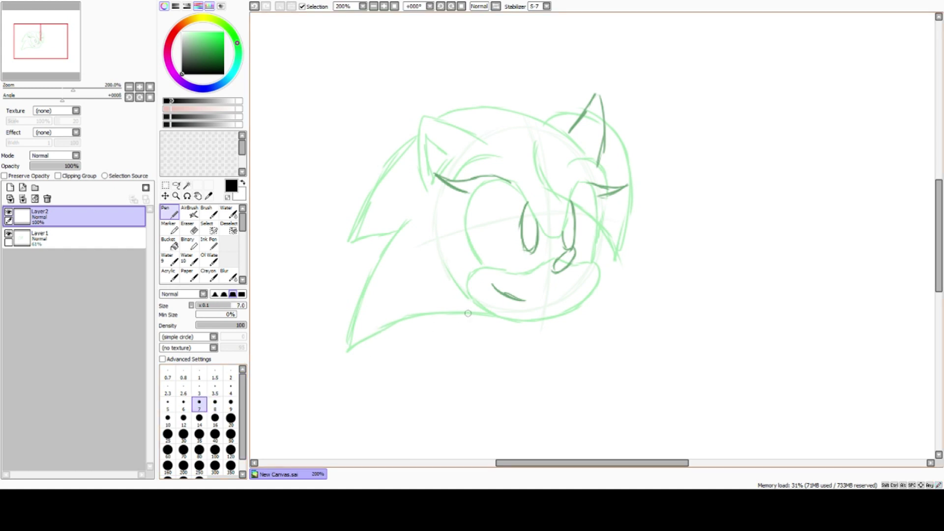
pyautogui.click(140, 87)
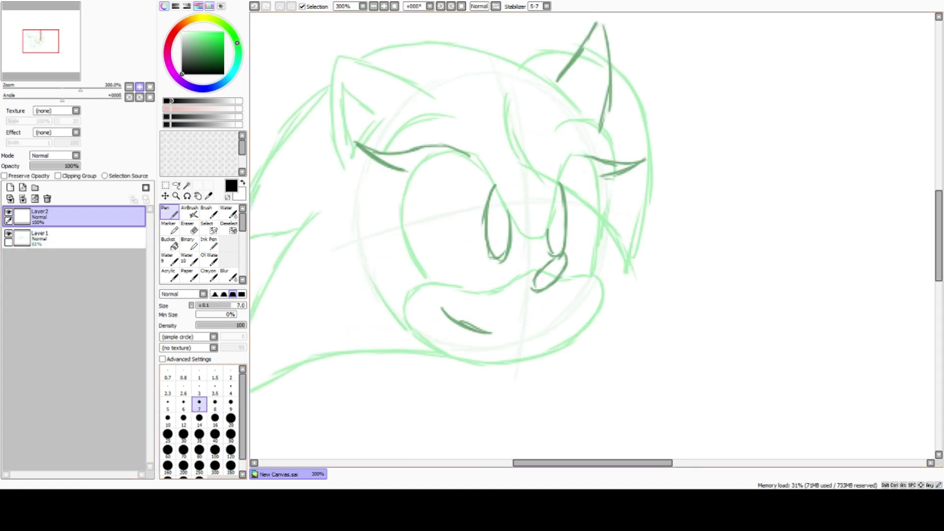
pyautogui.moveTo(593, 463); pyautogui.dragTo(568, 463)
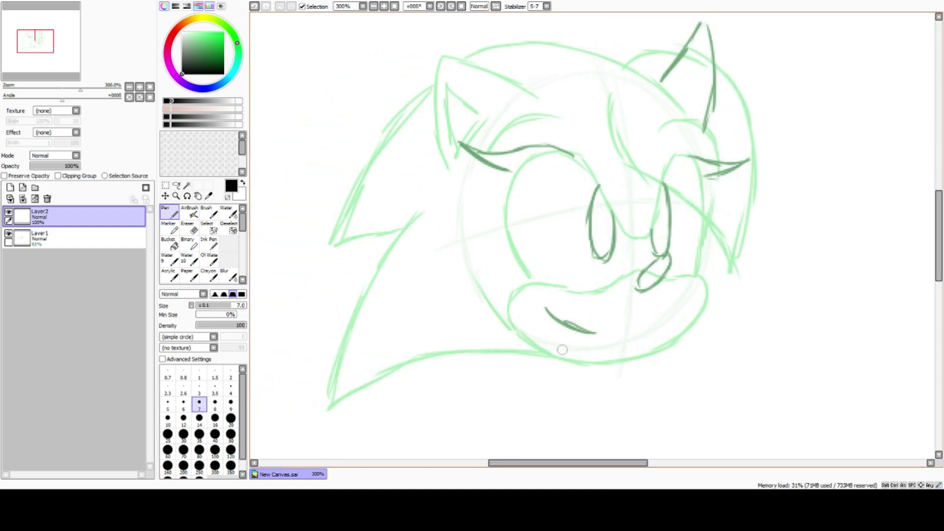
pyautogui.moveTo(559, 358)
pyautogui.mouseDown()
pyautogui.moveTo(517, 324)
pyautogui.moveTo(518, 299)
pyautogui.moveTo(533, 286)
pyautogui.moveTo(583, 294)
pyautogui.moveTo(648, 271)
pyautogui.moveTo(705, 283)
pyautogui.moveTo(697, 320)
pyautogui.moveTo(675, 340)
pyautogui.moveTo(620, 360)
pyautogui.moveTo(548, 350)
pyautogui.mouseUp()
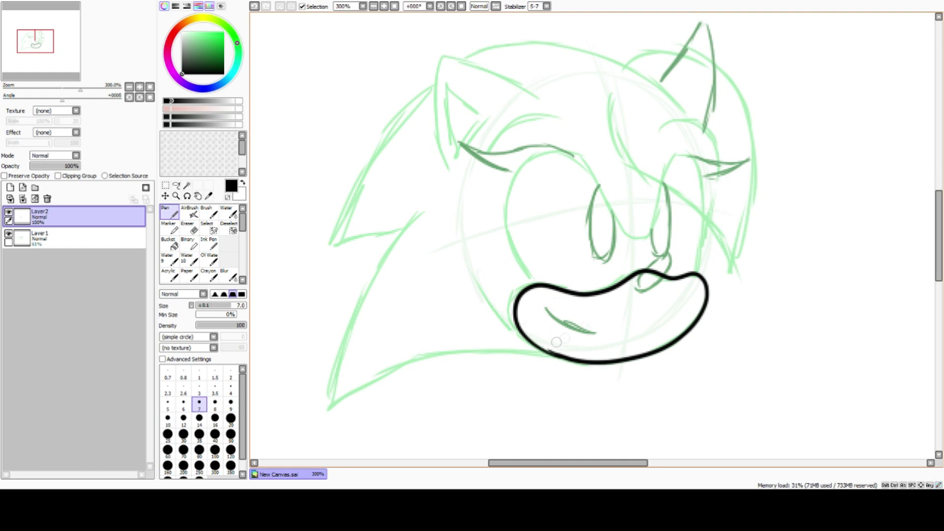
pyautogui.hotkey('ctrl', 'z')
pyautogui.moveTo(567, 362)
pyautogui.mouseDown()
pyautogui.moveTo(518, 337)
pyautogui.moveTo(510, 315)
pyautogui.moveTo(518, 294)
pyautogui.moveTo(541, 284)
pyautogui.moveTo(594, 294)
pyautogui.moveTo(654, 271)
pyautogui.moveTo(673, 282)
pyautogui.moveTo(699, 279)
pyautogui.moveTo(702, 312)
pyautogui.moveTo(668, 347)
pyautogui.moveTo(558, 362)
pyautogui.mouseUp()
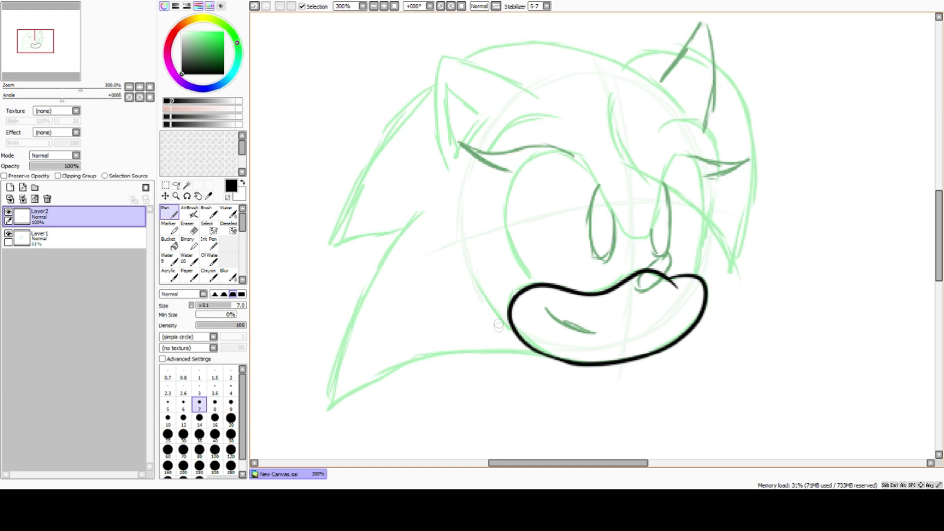
# Step: Ink the cheek line beside the muzzle and both edges of the large lower back quill
pyautogui.moveTo(516, 339); pyautogui.dragTo(484, 294)
pyautogui.moveTo(543, 355)
pyautogui.mouseDown()
pyautogui.moveTo(464, 359)
pyautogui.moveTo(362, 393)
pyautogui.moveTo(326, 417)
pyautogui.moveTo(333, 364)
pyautogui.moveTo(376, 264)
pyautogui.moveTo(430, 200)
pyautogui.mouseUp()
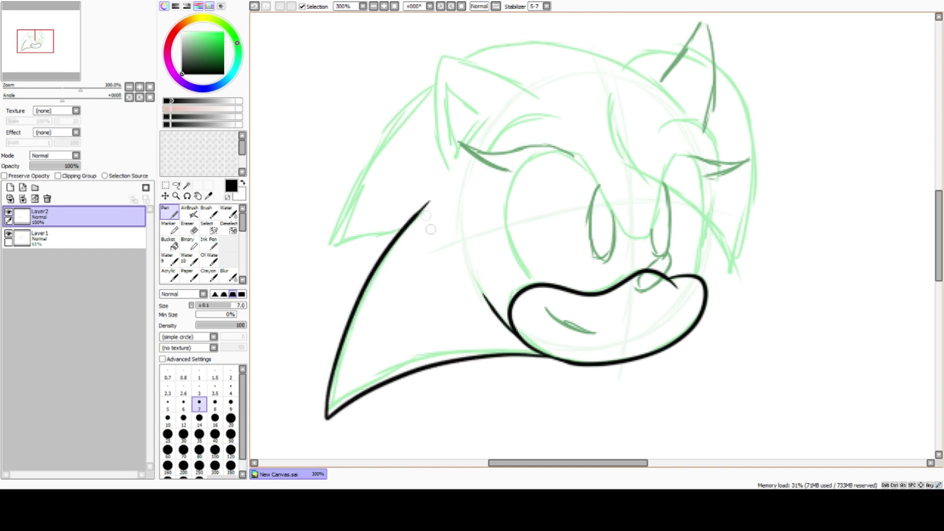
# Step: Ink both edges of the large hair bang that sweeps over the far eye, meeting in a sharp point
pyautogui.scroll(3, 895, 257)
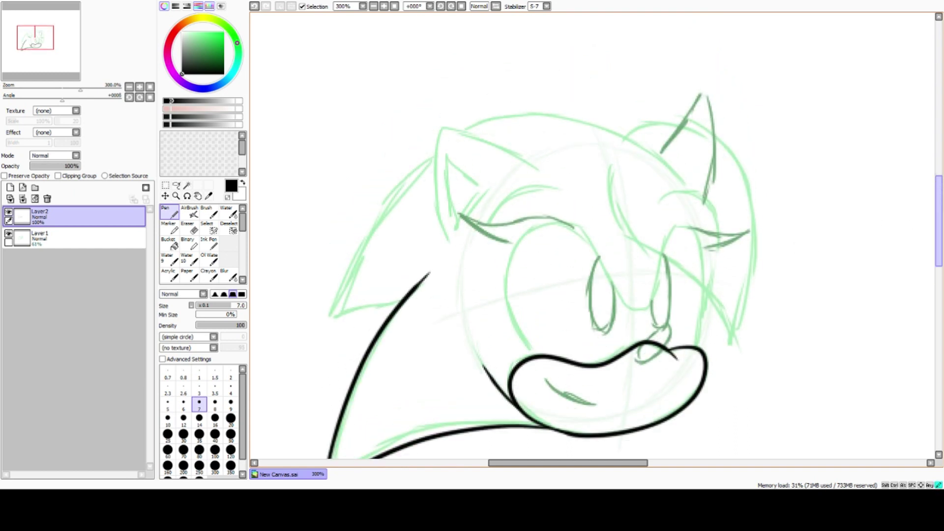
pyautogui.moveTo(616, 176)
pyautogui.mouseDown()
pyautogui.moveTo(614, 207)
pyautogui.moveTo(628, 238)
pyautogui.moveTo(695, 279)
pyautogui.moveTo(719, 309)
pyautogui.moveTo(732, 355)
pyautogui.mouseUp()
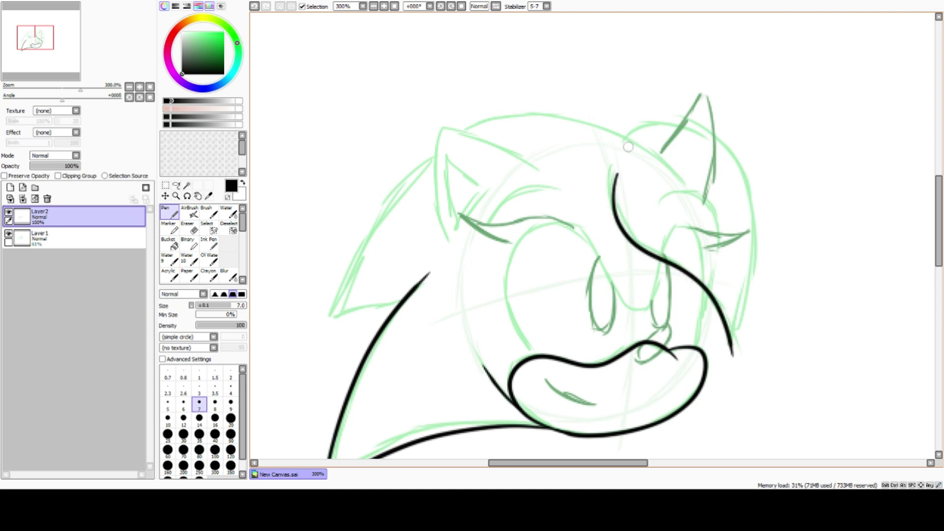
pyautogui.moveTo(627, 148)
pyautogui.mouseDown()
pyautogui.moveTo(666, 121)
pyautogui.moveTo(710, 130)
pyautogui.moveTo(743, 171)
pyautogui.moveTo(758, 255)
pyautogui.moveTo(731, 355)
pyautogui.mouseUp()
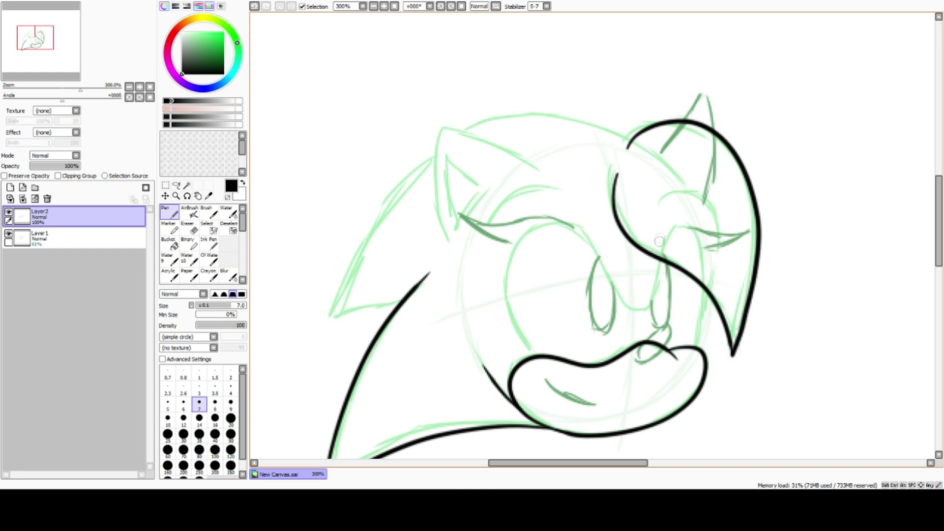
# Step: Ink the joined eye outline, the far edge of the face, the small crease between the eyes and the brow arc
pyautogui.moveTo(660, 260)
pyautogui.mouseDown()
pyautogui.moveTo(653, 306)
pyautogui.moveTo(642, 284)
pyautogui.moveTo(634, 307)
pyautogui.moveTo(621, 304)
pyautogui.moveTo(583, 233)
pyautogui.moveTo(533, 223)
pyautogui.moveTo(512, 239)
pyautogui.moveTo(500, 297)
pyautogui.moveTo(535, 355)
pyautogui.mouseUp()
pyautogui.hotkey('ctrl', 'z')
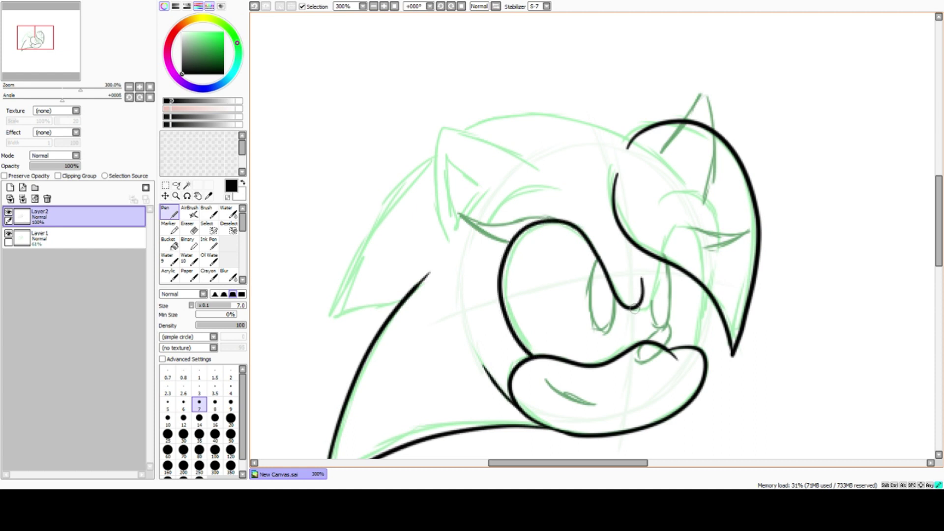
pyautogui.moveTo(642, 307); pyautogui.dragTo(662, 257)
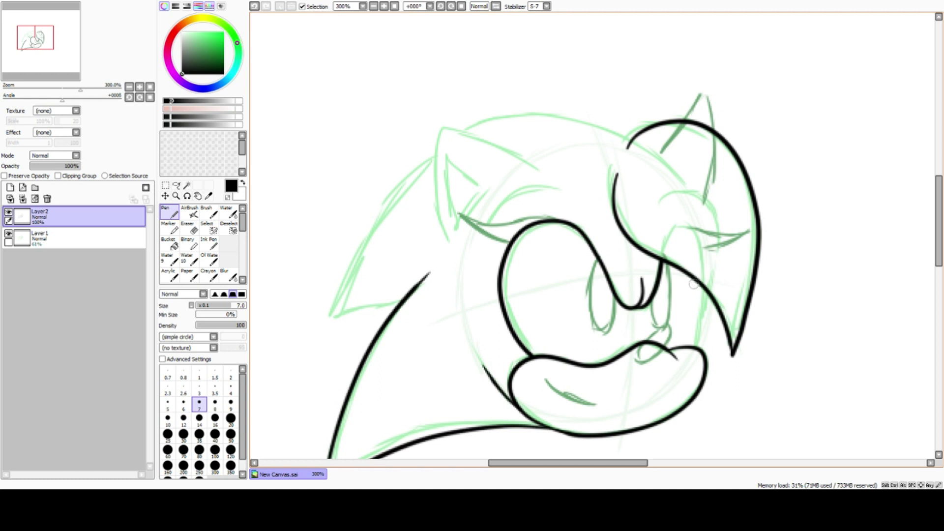
pyautogui.moveTo(702, 286)
pyautogui.mouseDown()
pyautogui.moveTo(699, 334)
pyautogui.moveTo(704, 294)
pyautogui.mouseUp()
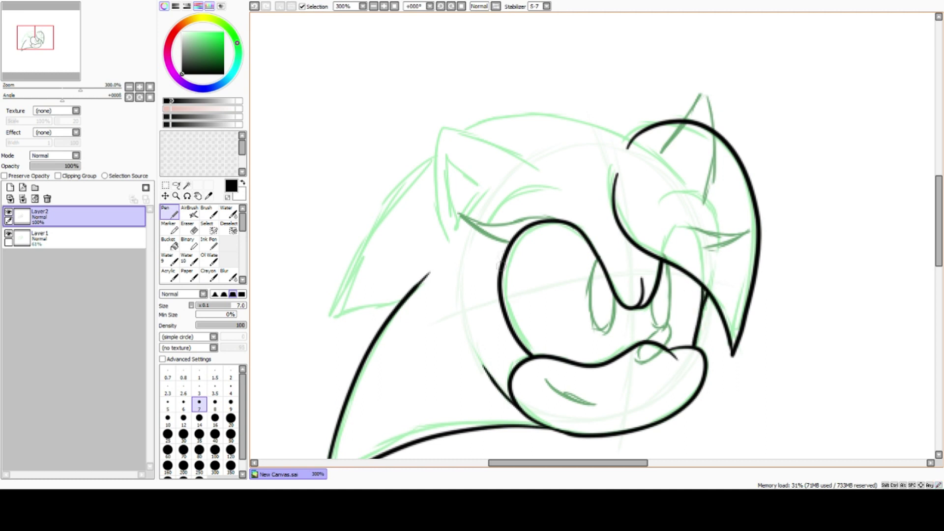
pyautogui.moveTo(633, 262)
pyautogui.mouseDown()
pyautogui.moveTo(640, 278)
pyautogui.moveTo(642, 265)
pyautogui.mouseUp()
pyautogui.moveTo(583, 202)
pyautogui.mouseDown()
pyautogui.moveTo(538, 181)
pyautogui.moveTo(493, 200)
pyautogui.moveTo(485, 262)
pyautogui.mouseUp()
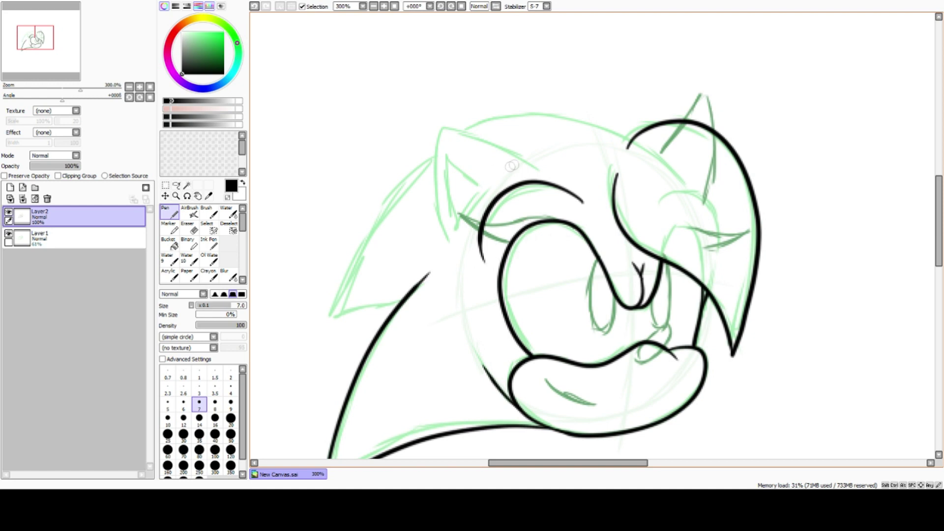
# Step: Ink the near ear's outer outline, redrawing the first pass, and the triangular inner ear
pyautogui.moveTo(541, 172)
pyautogui.mouseDown()
pyautogui.moveTo(445, 116)
pyautogui.moveTo(430, 191)
pyautogui.moveTo(451, 236)
pyautogui.mouseUp()
pyautogui.hotkey('ctrl', 'z')
pyautogui.moveTo(512, 152)
pyautogui.mouseDown()
pyautogui.moveTo(447, 122)
pyautogui.moveTo(435, 130)
pyautogui.moveTo(425, 218)
pyautogui.moveTo(441, 258)
pyautogui.mouseUp()
pyautogui.moveTo(481, 192)
pyautogui.mouseDown()
pyautogui.moveTo(446, 233)
pyautogui.moveTo(442, 160)
pyautogui.moveTo(486, 193)
pyautogui.mouseUp()
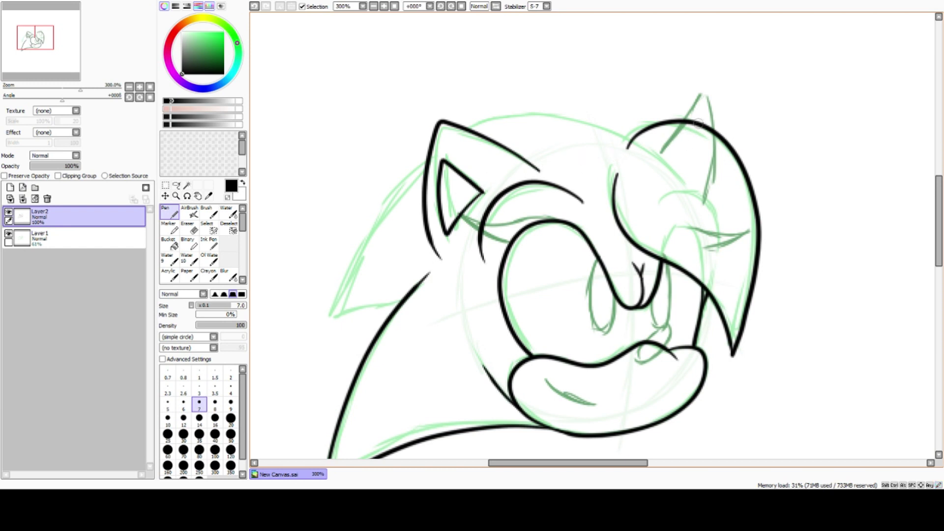
# Step: Ink the far ear tip behind the bang, the top of the head and the upper back quill
pyautogui.moveTo(697, 123)
pyautogui.mouseDown()
pyautogui.moveTo(722, 118)
pyautogui.moveTo(726, 139)
pyautogui.mouseUp()
pyautogui.moveTo(640, 130)
pyautogui.mouseDown()
pyautogui.moveTo(537, 108)
pyautogui.moveTo(465, 130)
pyautogui.mouseUp()
pyautogui.moveTo(427, 159)
pyautogui.mouseDown()
pyautogui.moveTo(372, 229)
pyautogui.moveTo(337, 323)
pyautogui.moveTo(407, 294)
pyautogui.mouseUp()
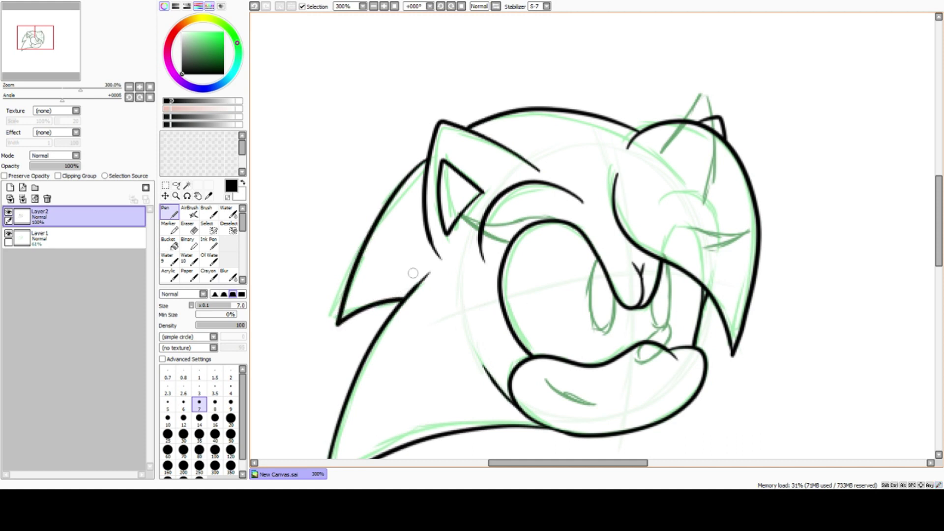
# Step: Add a new layer above the line art and ink the smile line and nose on it with the Pen at size 4
pyautogui.click(9, 233)
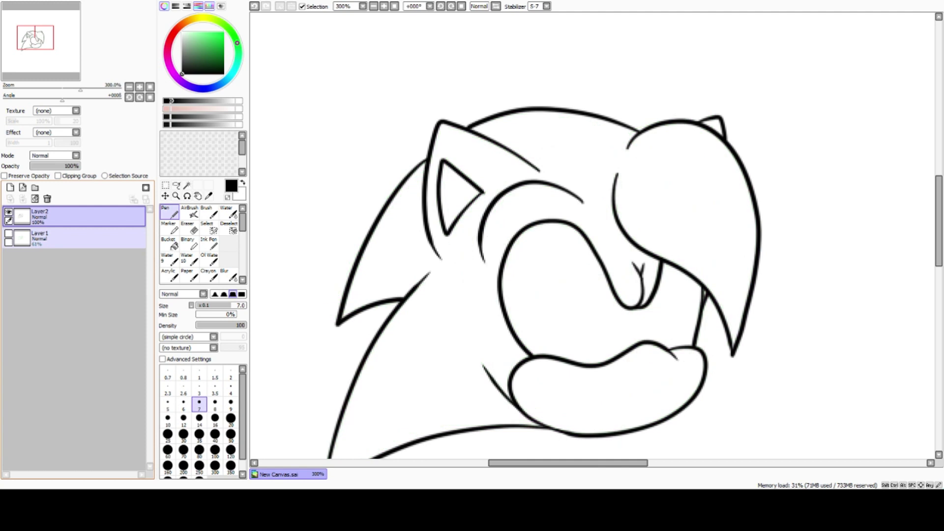
pyautogui.click(10, 188)
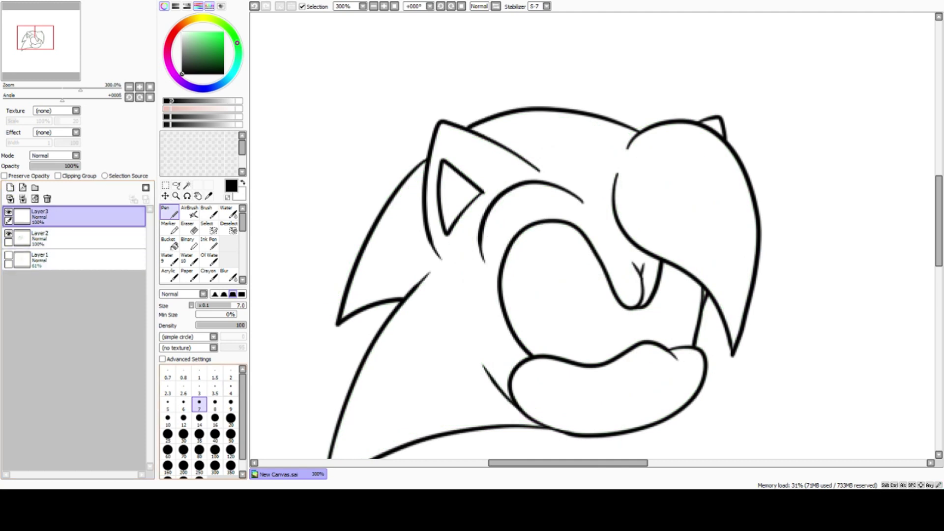
pyautogui.click(231, 388)
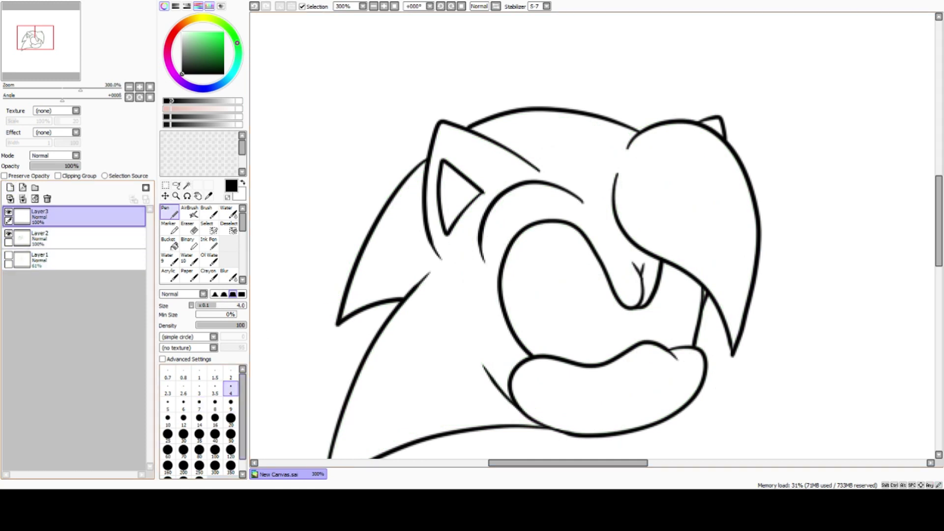
pyautogui.click(8, 256)
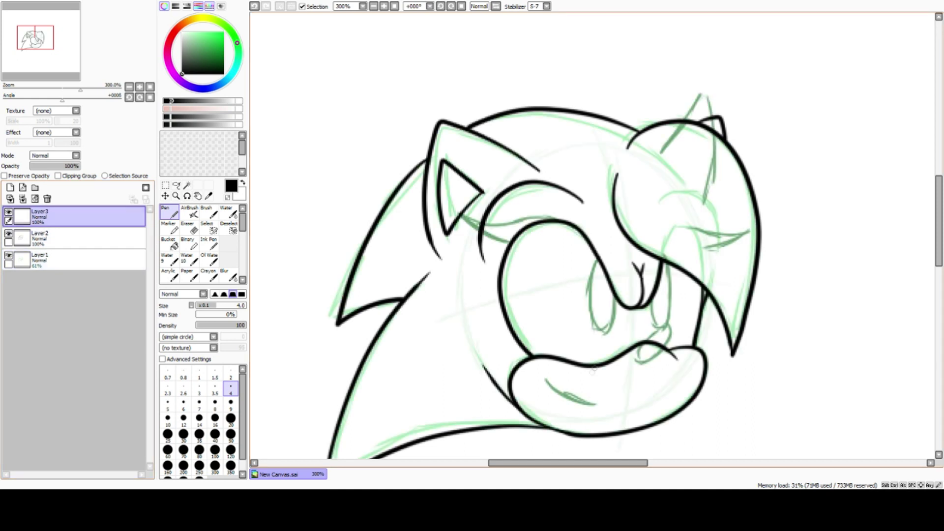
pyautogui.moveTo(565, 394); pyautogui.dragTo(596, 403)
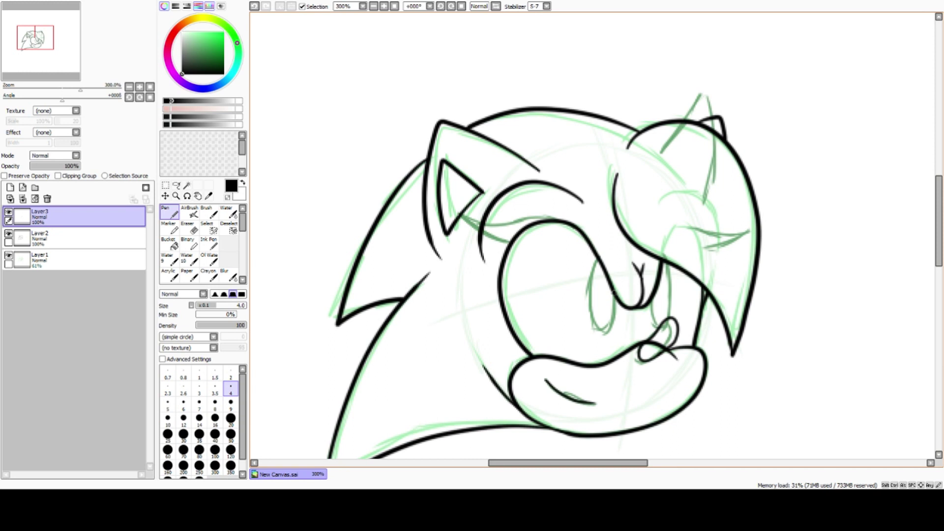
# Step: Ink the near eye's oval pupil, undoing the first attempts and redrawing it, and the far eye's partial pupil
pyautogui.moveTo(557, 264)
pyautogui.mouseDown()
pyautogui.moveTo(569, 315)
pyautogui.moveTo(554, 330)
pyautogui.moveTo(543, 298)
pyautogui.moveTo(557, 263)
pyautogui.mouseUp()
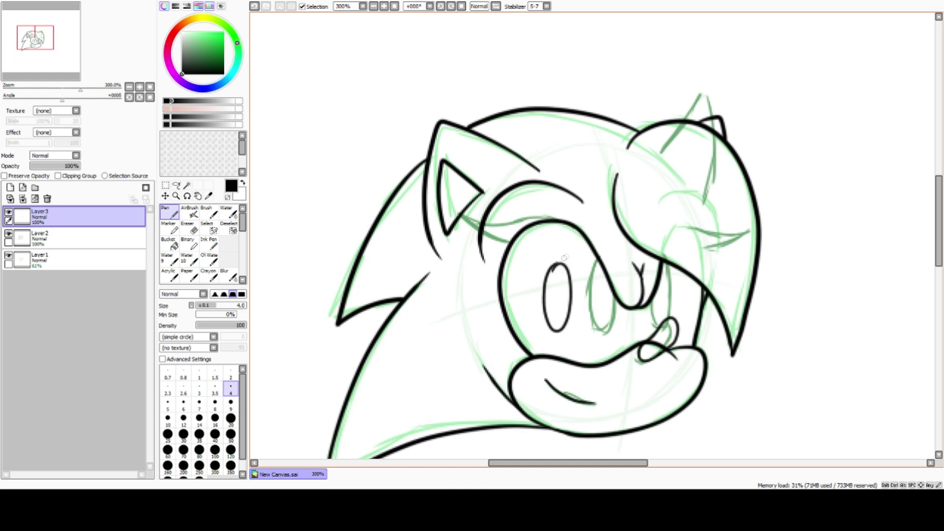
pyautogui.hotkey('ctrl', 'z')
pyautogui.hotkey('ctrl', 'z')
pyautogui.moveTo(559, 255)
pyautogui.mouseDown()
pyautogui.moveTo(578, 276)
pyautogui.moveTo(573, 313)
pyautogui.mouseUp()
pyautogui.hotkey('ctrl', 'z')
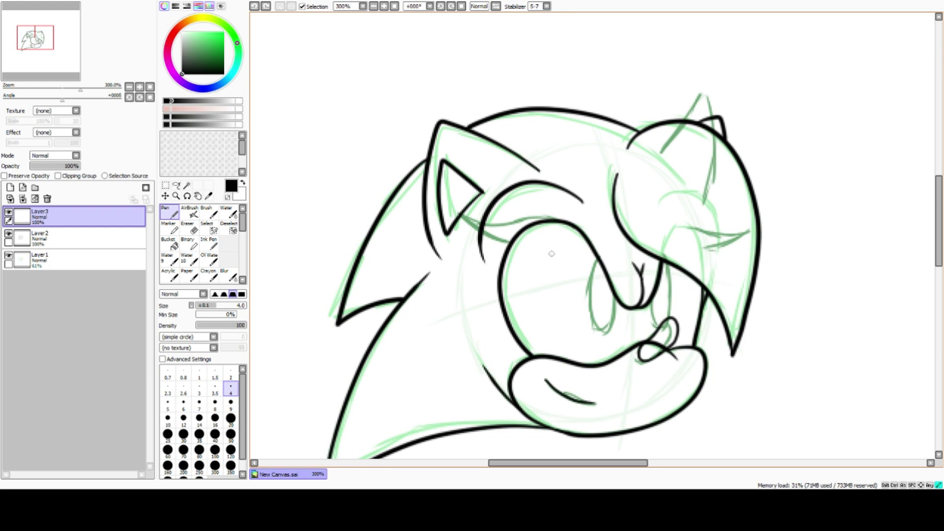
pyautogui.moveTo(564, 250)
pyautogui.mouseDown()
pyautogui.moveTo(570, 286)
pyautogui.moveTo(555, 324)
pyautogui.moveTo(541, 303)
pyautogui.moveTo(556, 249)
pyautogui.mouseUp()
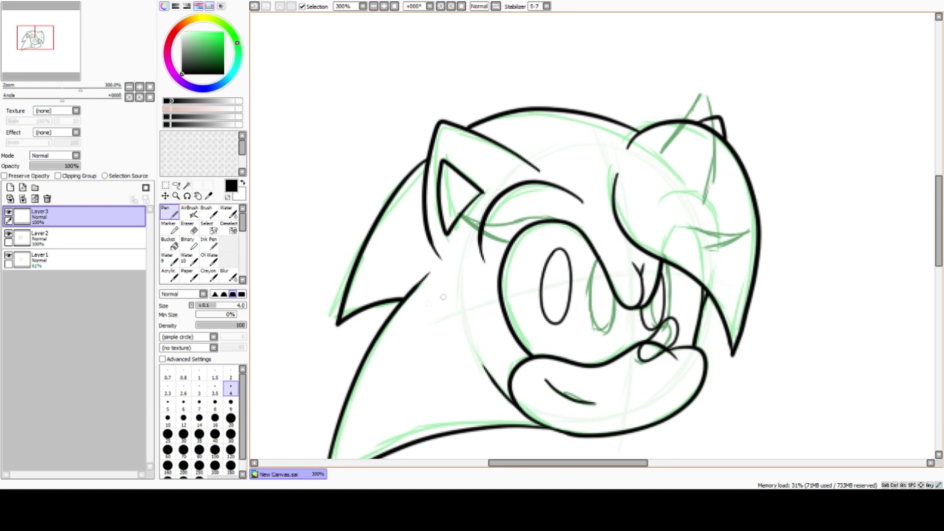
# Step: Ink the eyelash outline and the thickened outer edge of the near eye, and hide the sketch layer
pyautogui.moveTo(544, 218)
pyautogui.mouseDown()
pyautogui.moveTo(497, 226)
pyautogui.moveTo(445, 206)
pyautogui.moveTo(491, 251)
pyautogui.mouseUp()
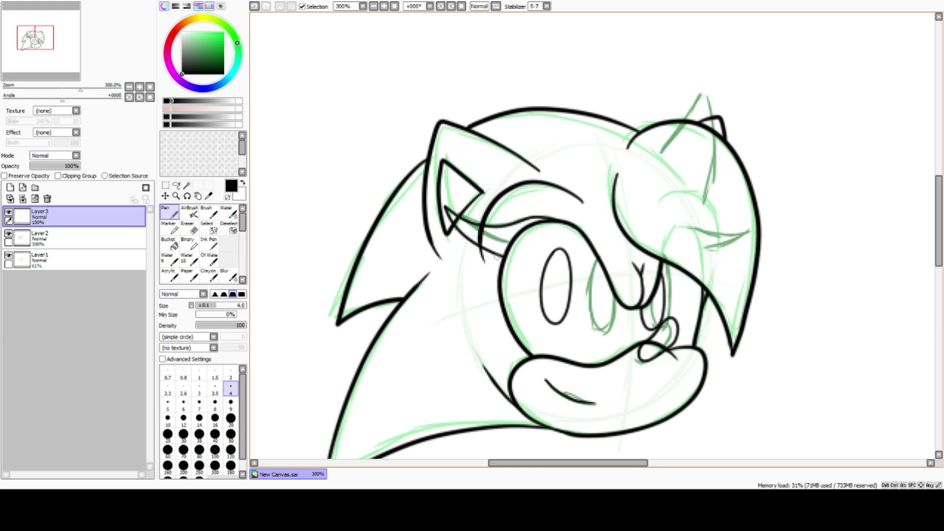
pyautogui.moveTo(495, 270); pyautogui.dragTo(499, 291)
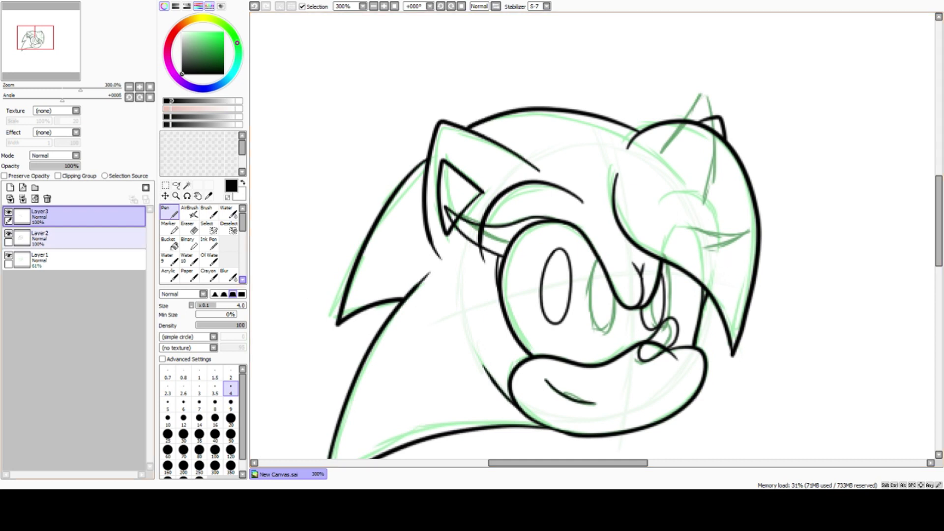
pyautogui.click(9, 255)
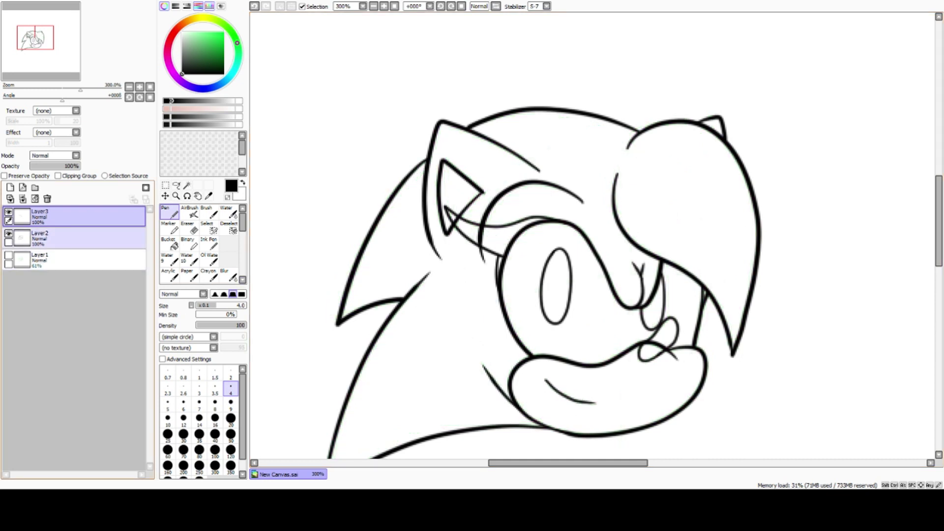
# Step: Fill the near eye's lash solid black on Layer3 with the Pen at size 7
pyautogui.click(8, 234)
pyautogui.click(8, 234)
pyautogui.click(59, 239)
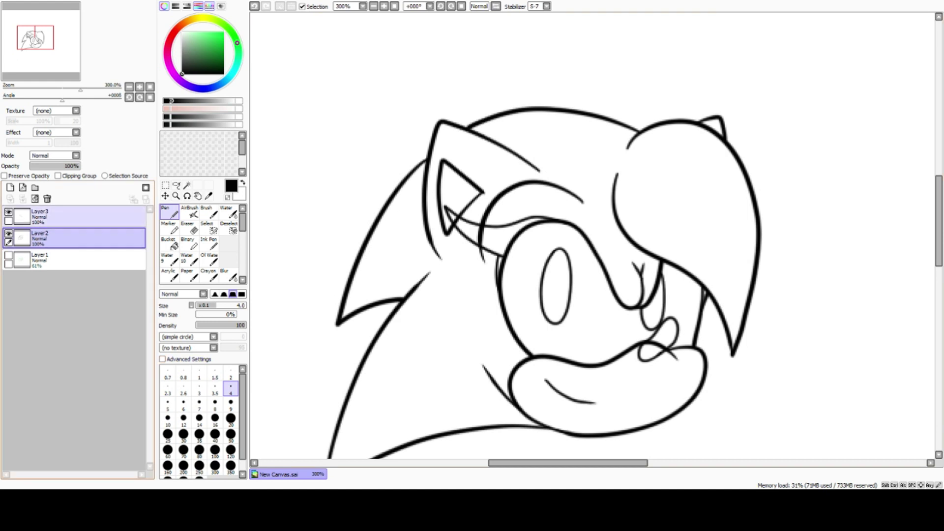
pyautogui.click(74, 216)
pyautogui.click(199, 403)
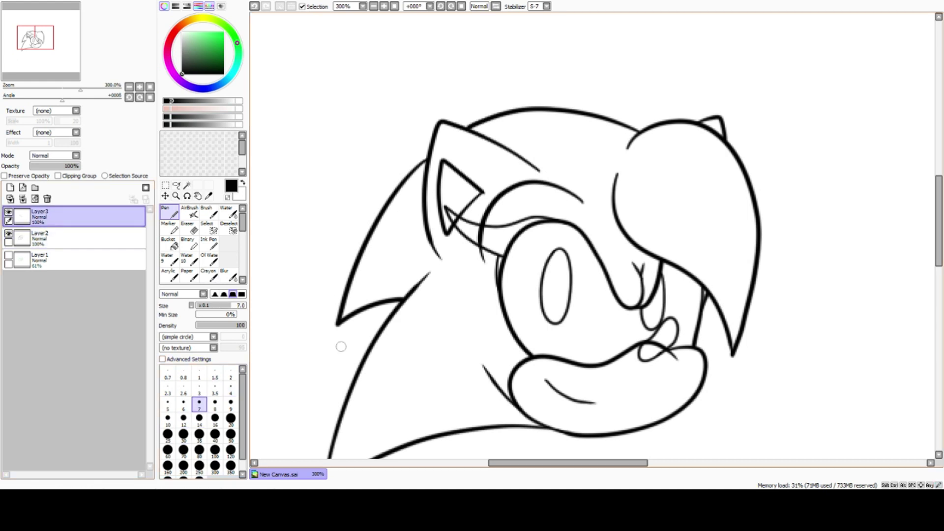
pyautogui.moveTo(498, 236); pyautogui.dragTo(522, 223)
pyautogui.moveTo(544, 218)
pyautogui.mouseDown()
pyautogui.moveTo(483, 231)
pyautogui.moveTo(446, 206)
pyautogui.moveTo(462, 229)
pyautogui.moveTo(502, 253)
pyautogui.moveTo(498, 291)
pyautogui.mouseUp()
pyautogui.moveTo(501, 259)
pyautogui.mouseDown()
pyautogui.moveTo(524, 224)
pyautogui.moveTo(500, 249)
pyautogui.moveTo(454, 217)
pyautogui.moveTo(489, 234)
pyautogui.moveTo(518, 229)
pyautogui.moveTo(494, 246)
pyautogui.moveTo(467, 230)
pyautogui.moveTo(484, 246)
pyautogui.moveTo(471, 235)
pyautogui.moveTo(514, 231)
pyautogui.moveTo(475, 232)
pyautogui.moveTo(504, 236)
pyautogui.moveTo(456, 219)
pyautogui.mouseUp()
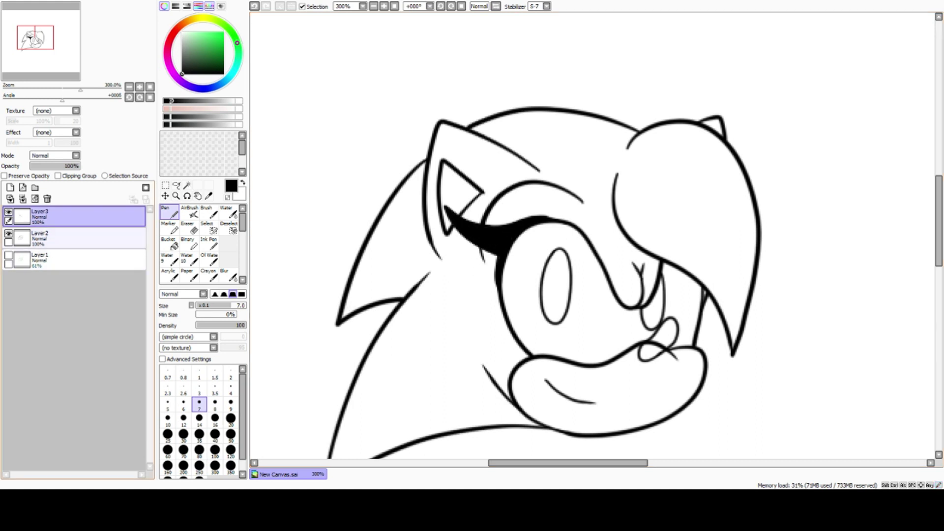
# Step: Erase the muzzle line running through the nose on Layer2 with the Eraser at size 7
pyautogui.click(74, 238)
pyautogui.click(189, 227)
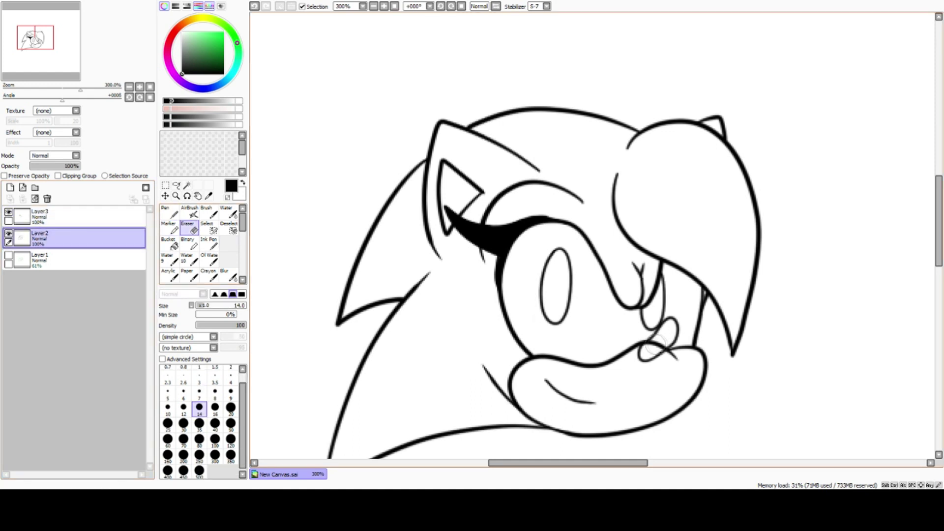
pyautogui.click(199, 393)
pyautogui.moveTo(659, 336); pyautogui.dragTo(648, 348)
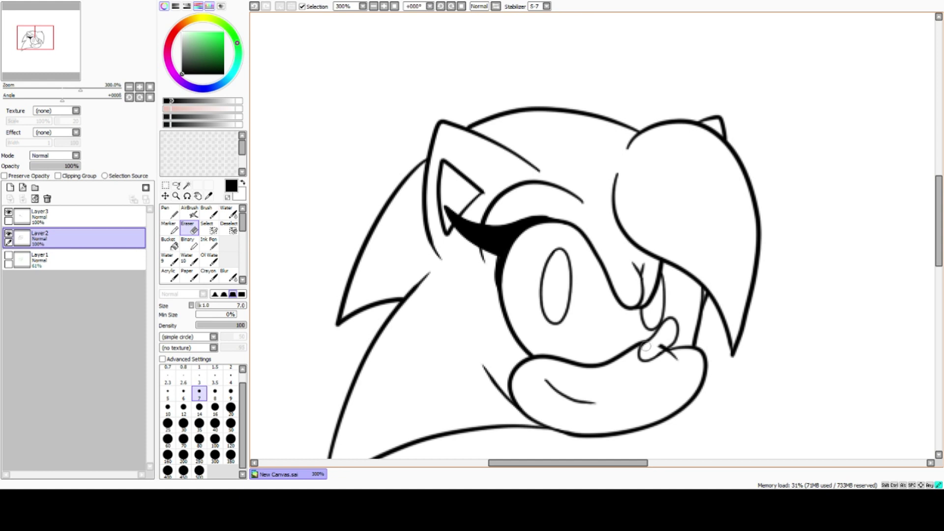
pyautogui.moveTo(655, 347); pyautogui.dragTo(659, 347)
# Step: Merge Layer3 down into the Layer2 line art and delete the Layer1 sketch
pyautogui.click(78, 217)
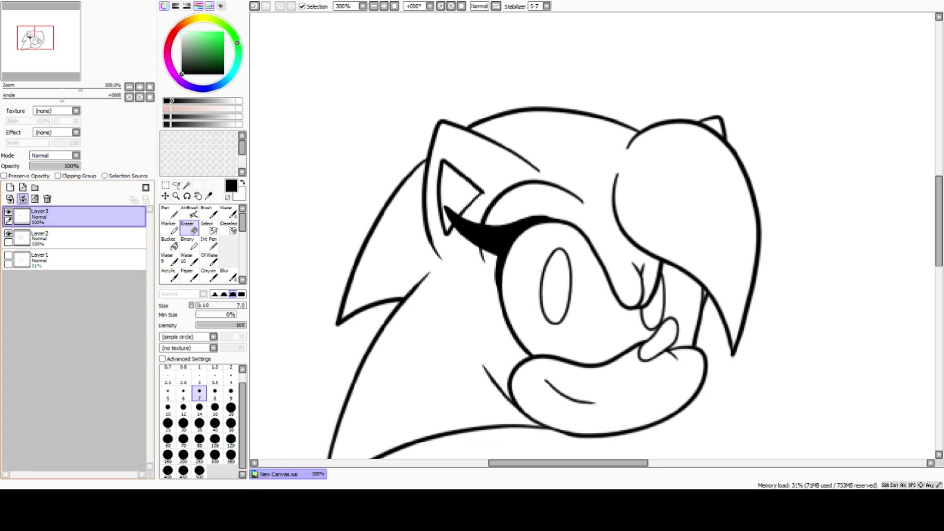
pyautogui.click(23, 198)
pyautogui.click(79, 239)
pyautogui.click(8, 234)
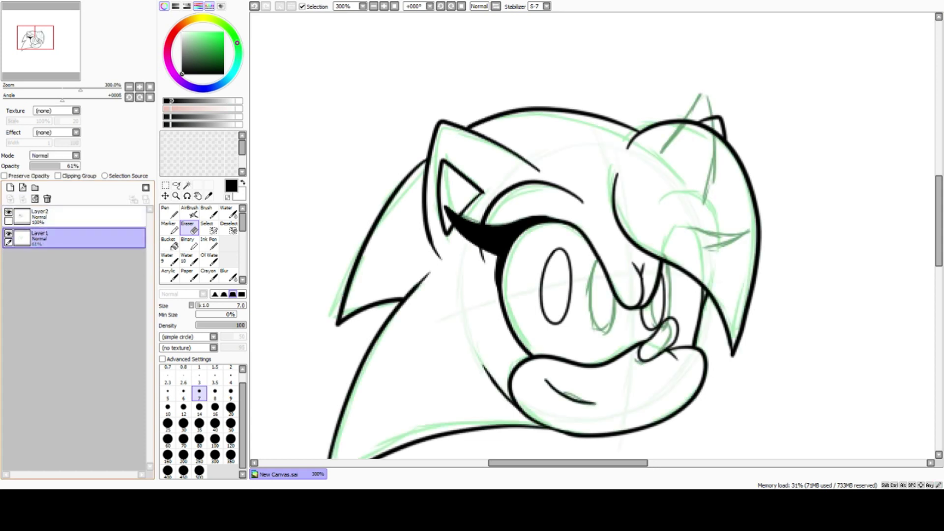
pyautogui.click(47, 198)
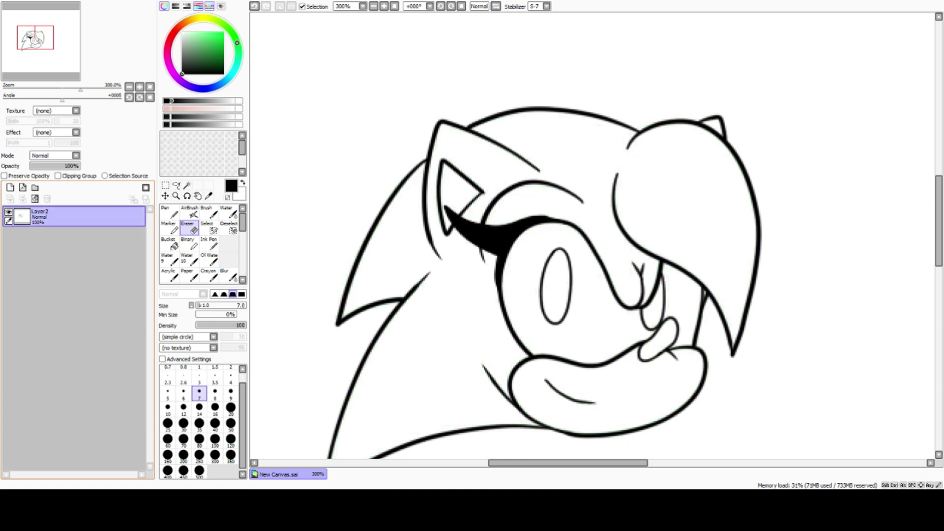
# Step: Add a new layer for the colour and sample the blue of the character's fur from dodo.sai
pyautogui.click(10, 188)
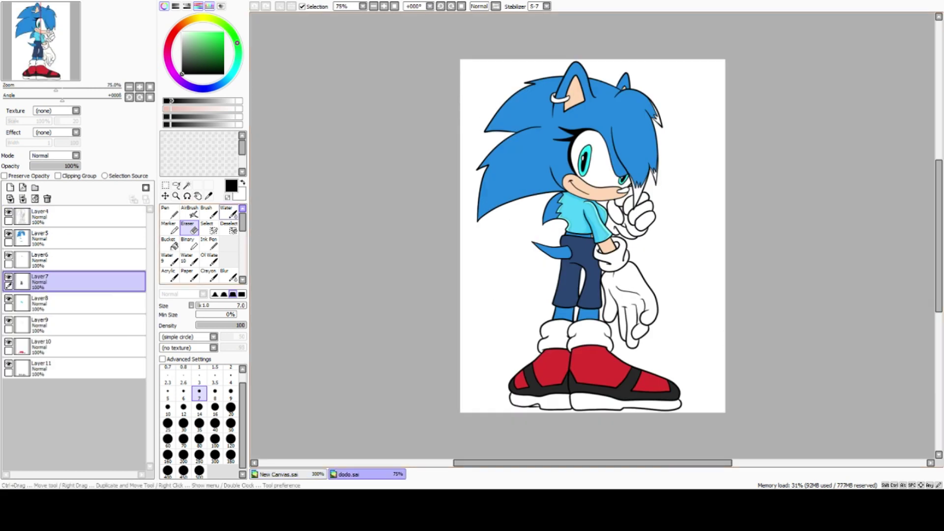
pyautogui.press('alt')
pyautogui.click(602, 114)
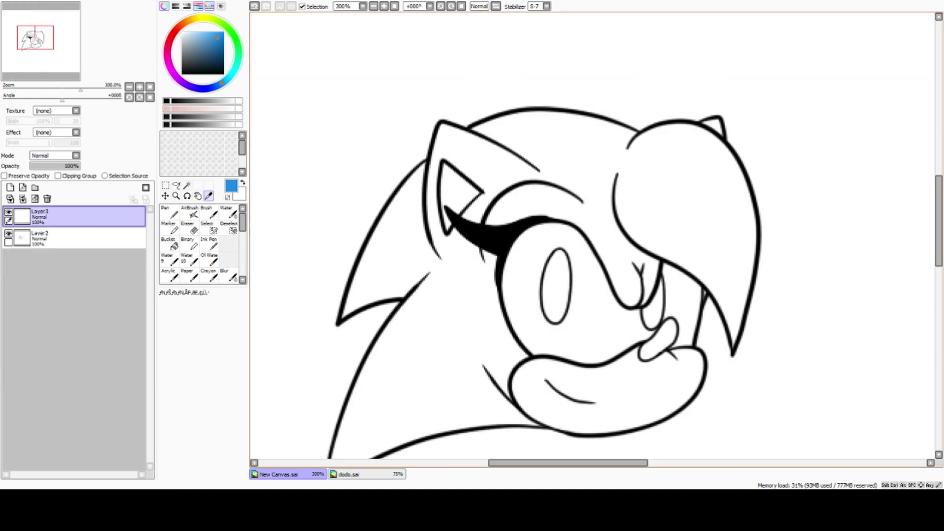
# Step: Place the new empty Layer3 beneath the Layer2 line art and view the drawing at 200%
pyautogui.click(129, 87)
pyautogui.click(129, 87)
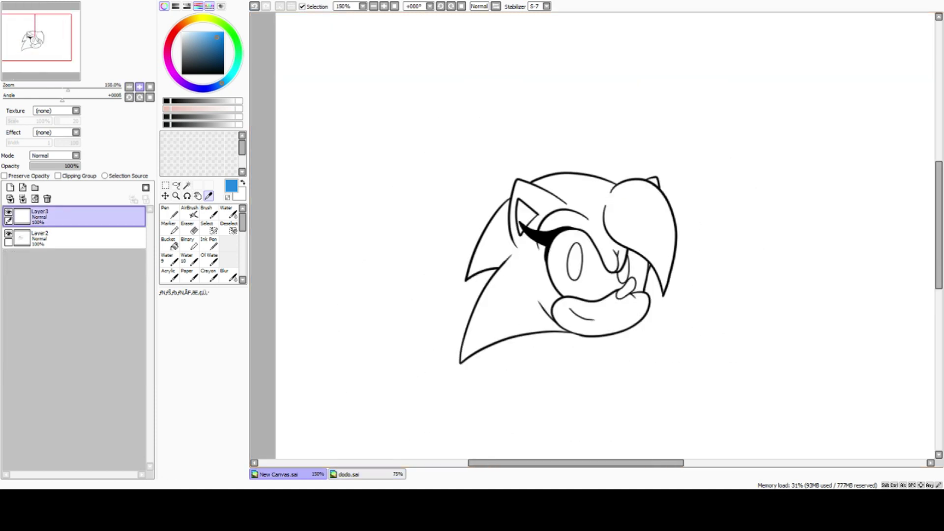
pyautogui.click(140, 87)
pyautogui.moveTo(74, 238); pyautogui.dragTo(74, 215)
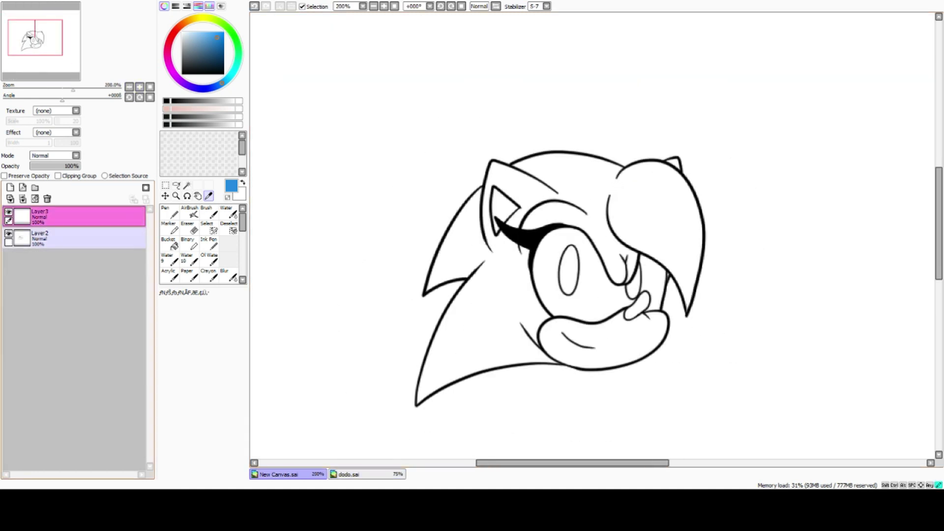
# Step: Try selecting the head, quills and far ear inside the line art with the Magic Wand, and clear the selection
pyautogui.press('w')
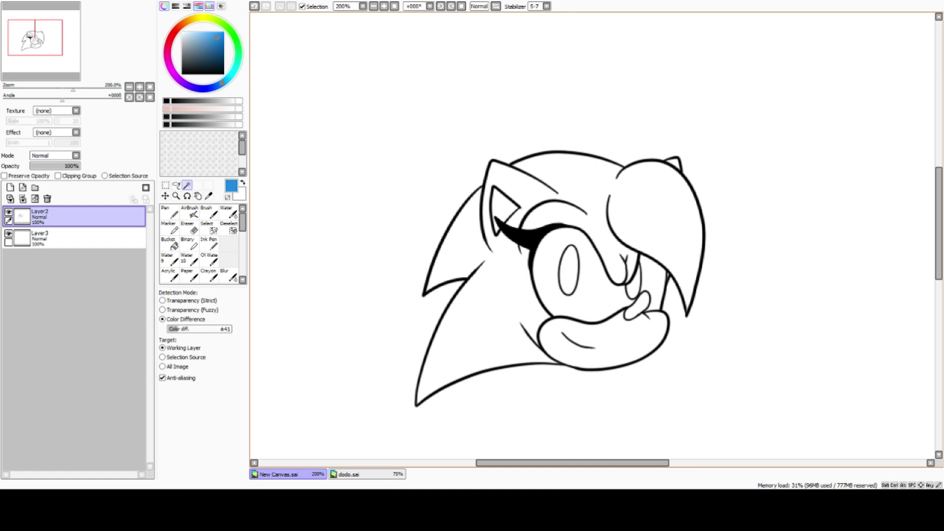
pyautogui.click(494, 305)
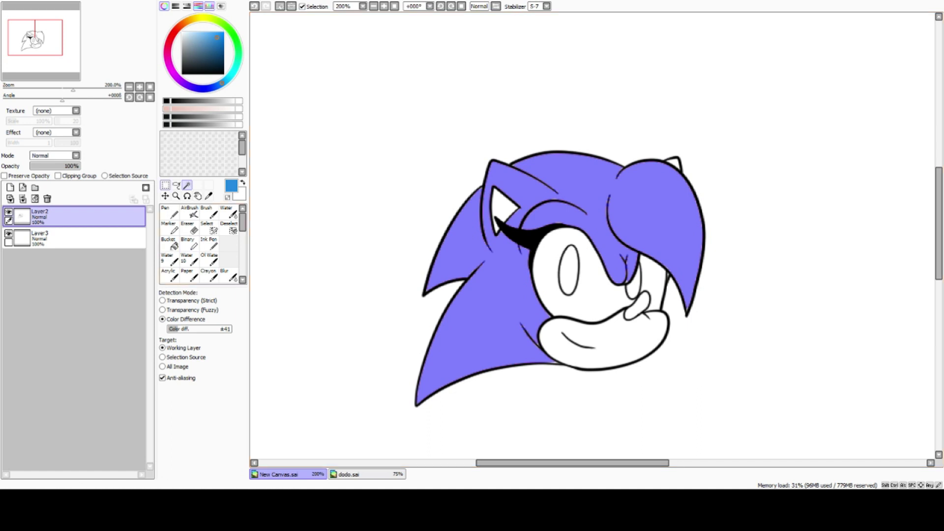
pyautogui.click(675, 164)
pyautogui.click(166, 186)
pyautogui.hotkey('ctrl', 'd')
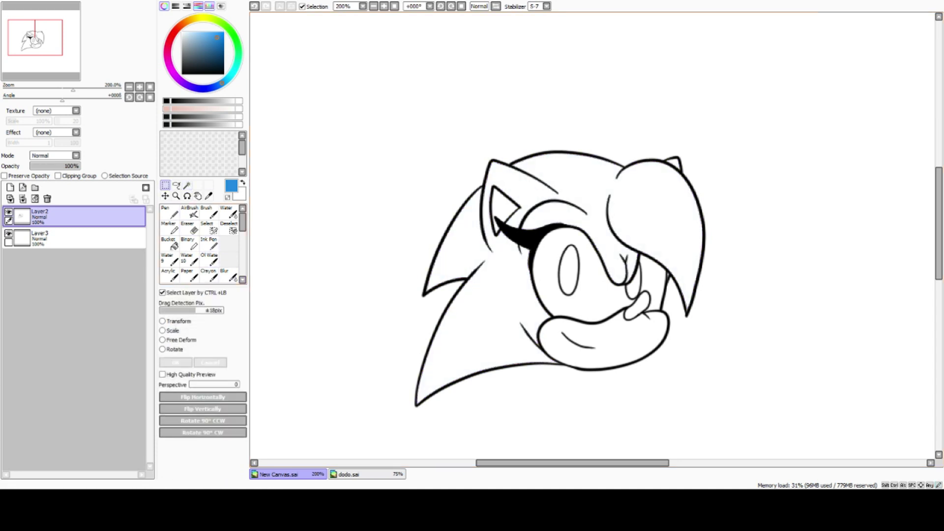
# Step: Select the whole head silhouette by picking the background around the Layer2 line art with the Magic Wand and inverting the selection
pyautogui.click(187, 185)
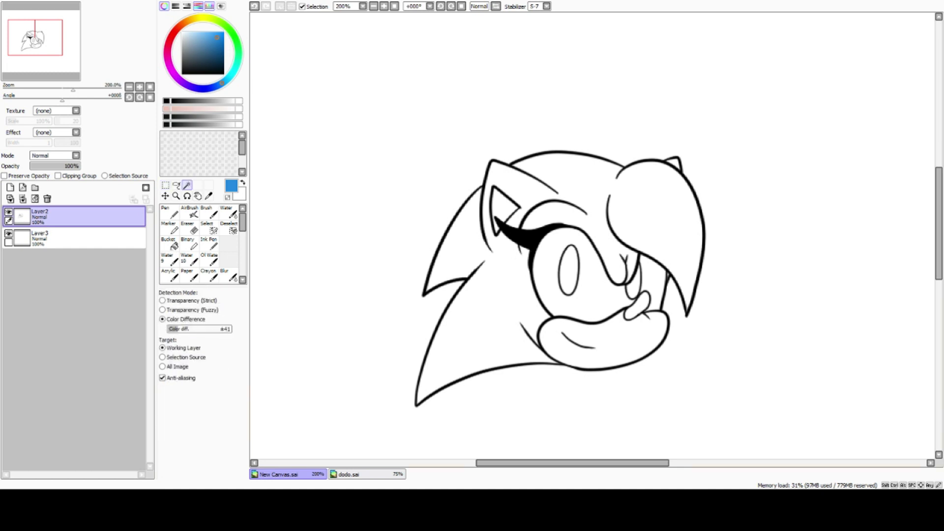
pyautogui.click(383, 206)
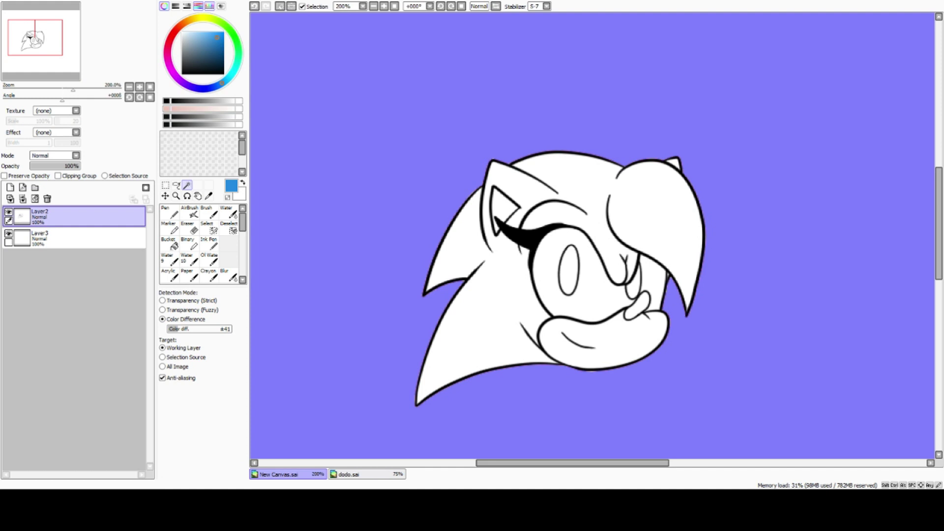
pyautogui.hotkey('ctrl', 'i')
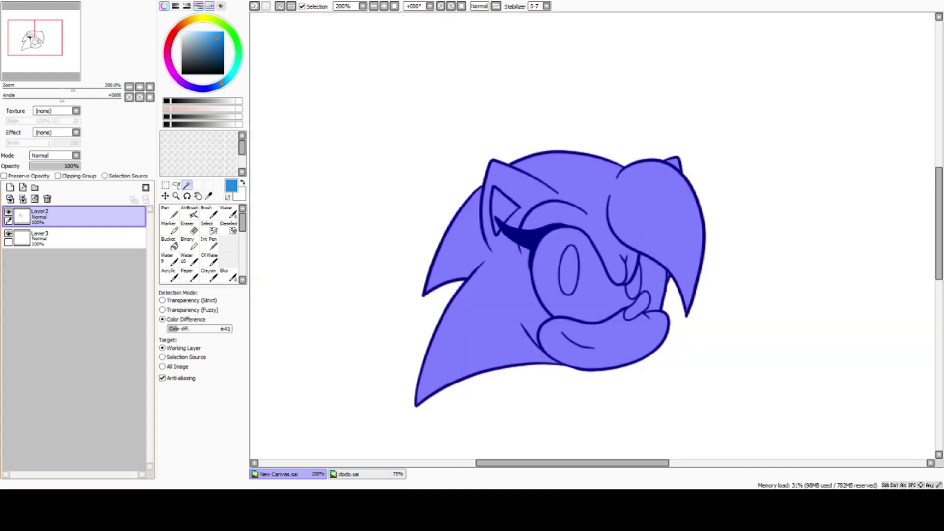
# Step: Fill the selected head silhouette with grey on Layer3 using the Pen at size 250, and clear the selection
pyautogui.click(88, 239)
pyautogui.click(169, 212)
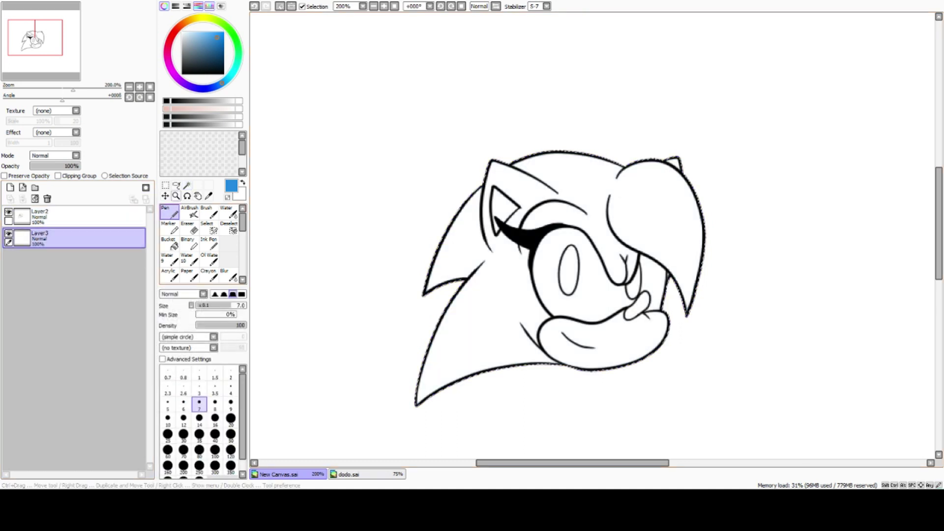
pyautogui.click(210, 101)
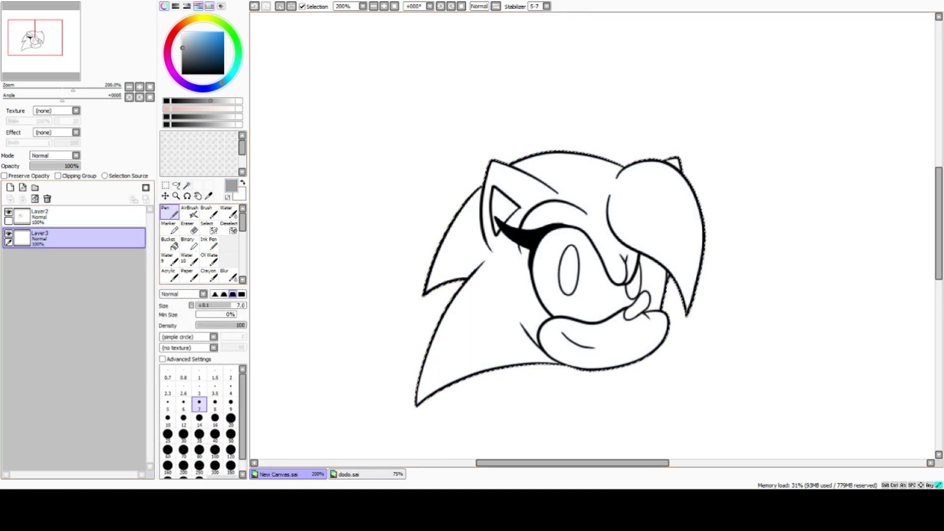
pyautogui.click(206, 101)
pyautogui.click(200, 434)
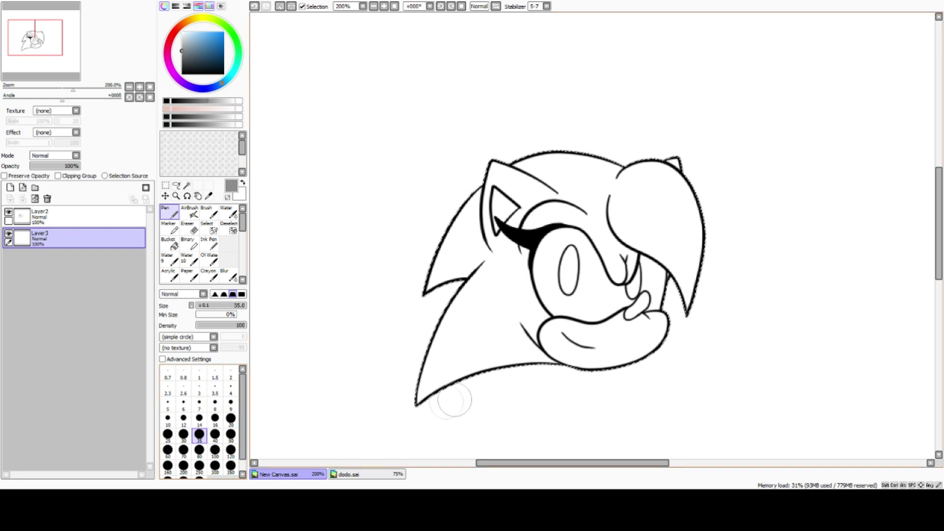
pyautogui.click(199, 466)
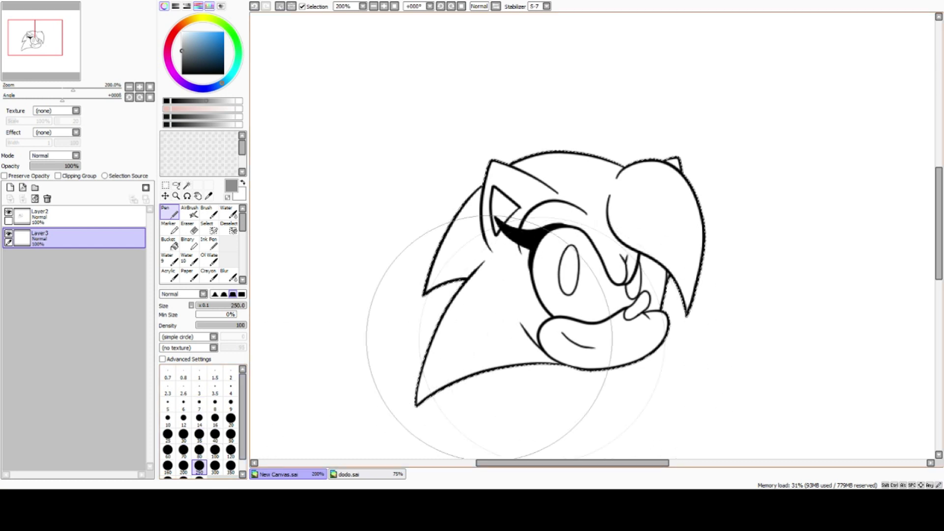
pyautogui.moveTo(369, 366)
pyautogui.mouseDown()
pyautogui.moveTo(464, 316)
pyautogui.moveTo(411, 210)
pyautogui.moveTo(688, 190)
pyautogui.mouseUp()
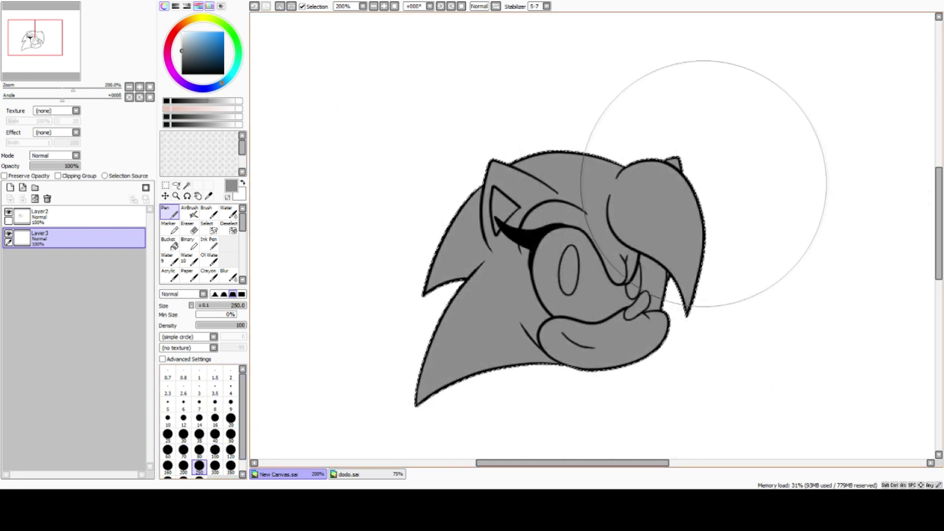
pyautogui.click(165, 185)
pyautogui.click(324, 207)
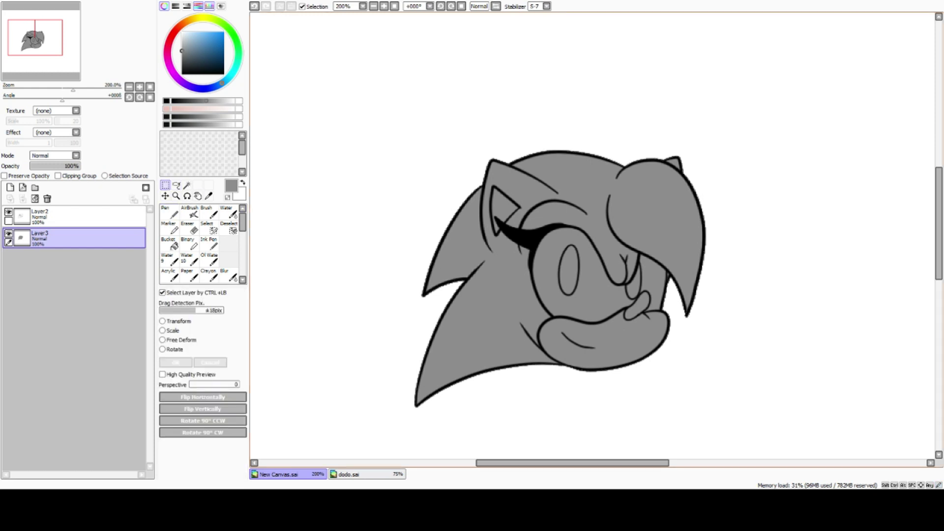
# Step: Erase any grey outside the line art on Layer3 with the Eraser at size 250, limited to a Magic Wand selection of the background
pyautogui.click(187, 185)
pyautogui.click(74, 216)
pyautogui.click(344, 147)
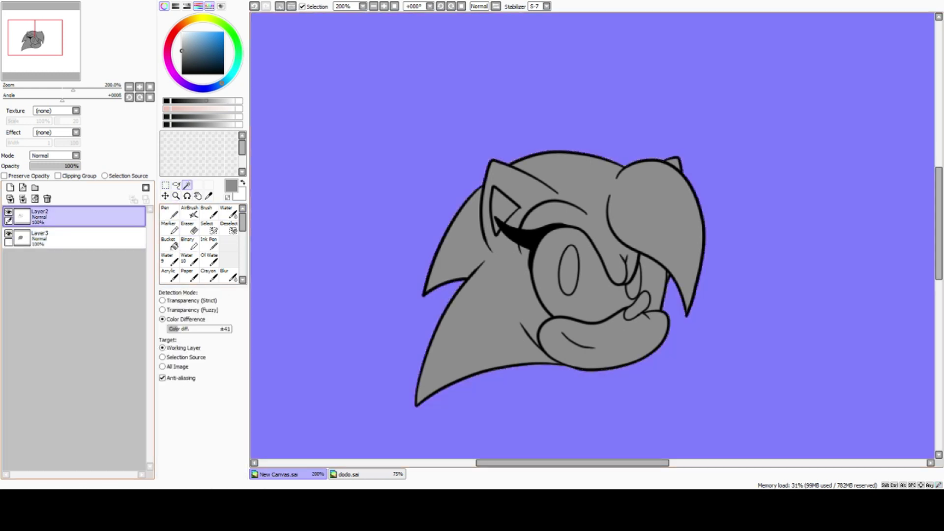
pyautogui.click(74, 238)
pyautogui.click(189, 228)
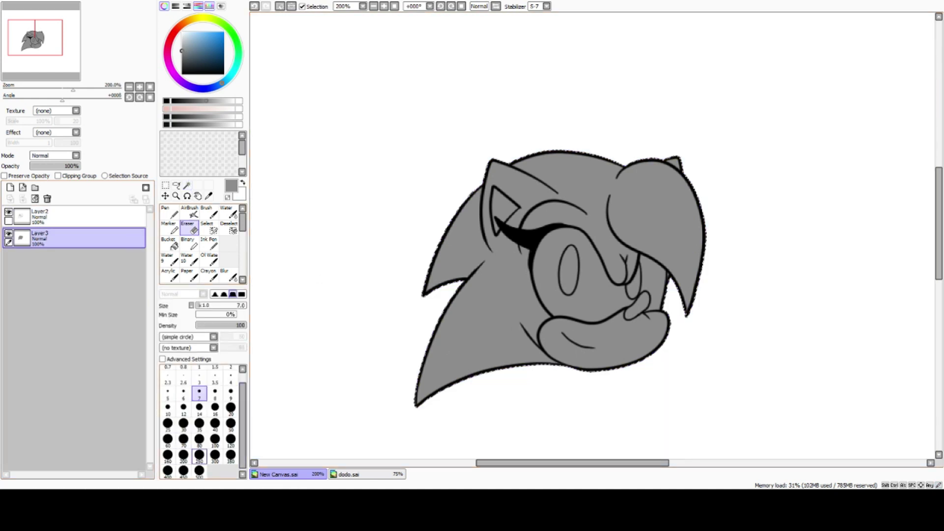
pyautogui.click(199, 454)
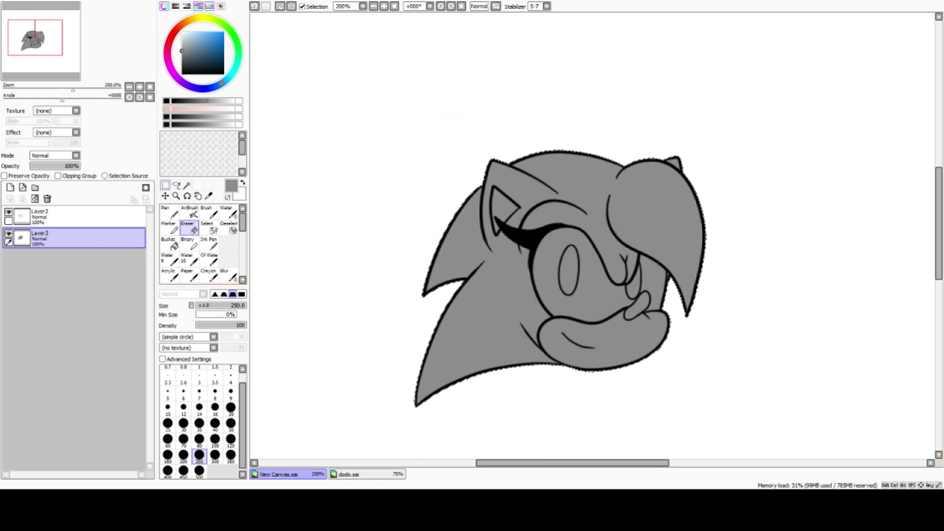
pyautogui.hotkey('ctrl', 'd')
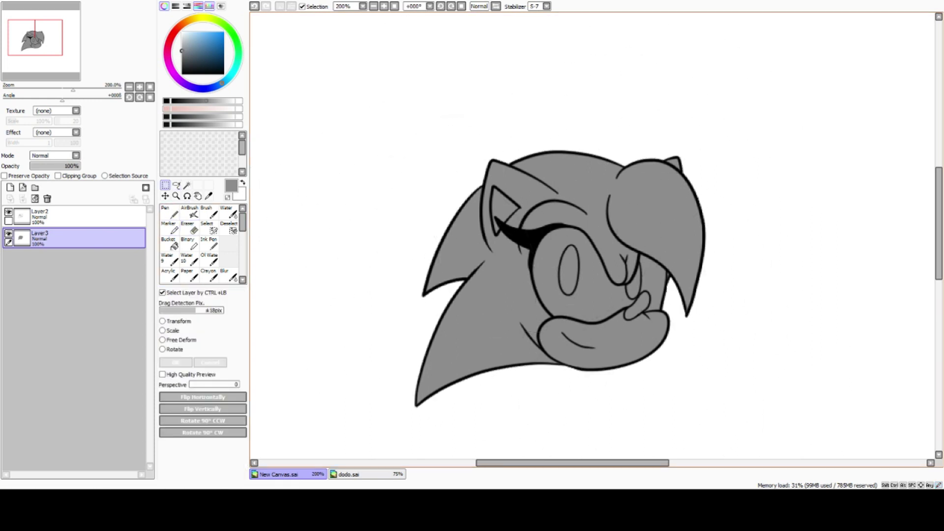
# Step: Lower Layer3's opacity to 61%, check the grey fill's edges against the line art at 400%, and restore the opacity to 100%
pyautogui.click(189, 228)
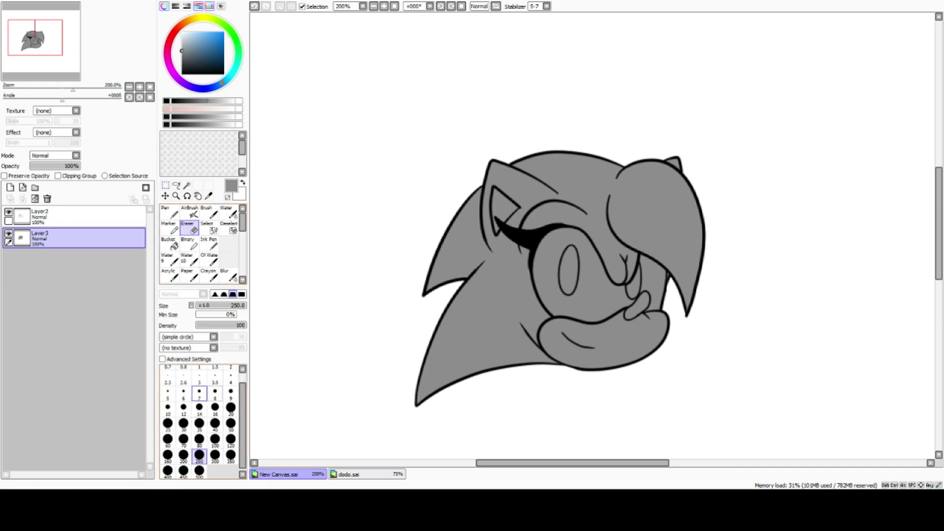
pyautogui.click(215, 394)
pyautogui.click(61, 165)
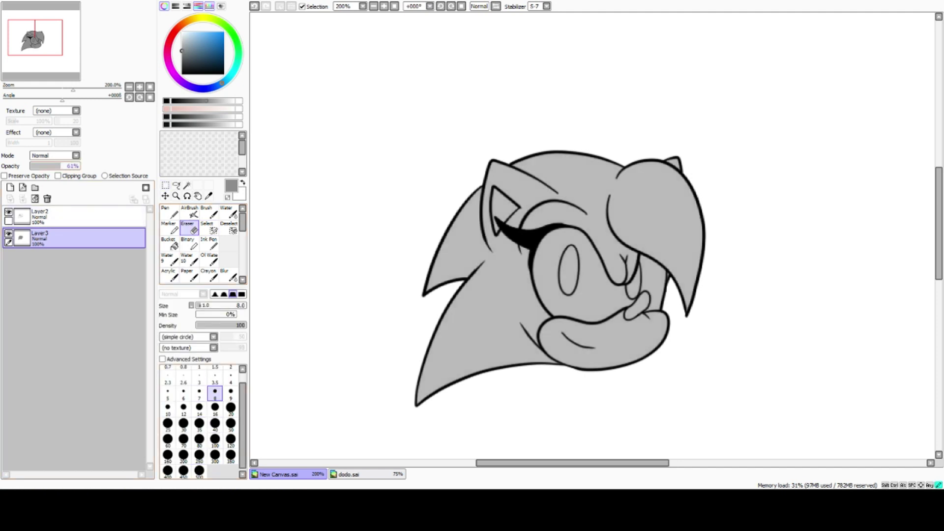
pyautogui.click(139, 87)
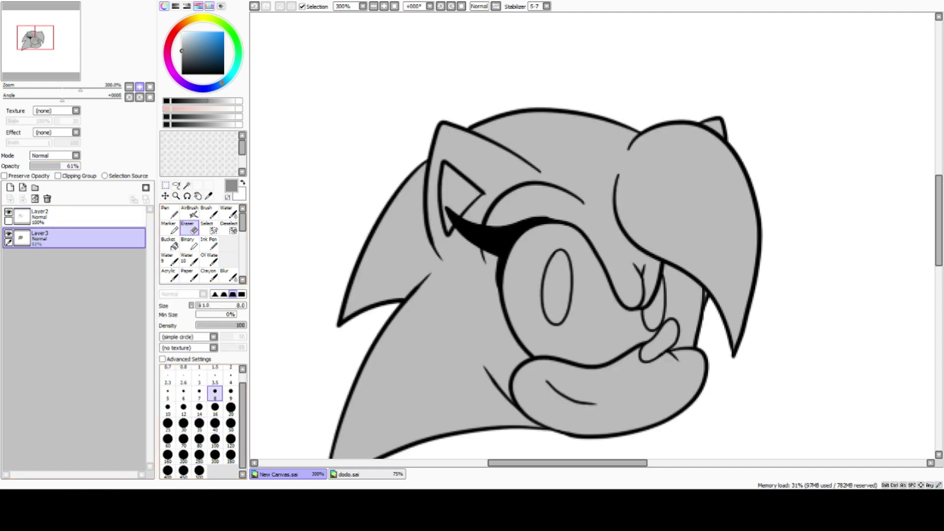
pyautogui.click(139, 87)
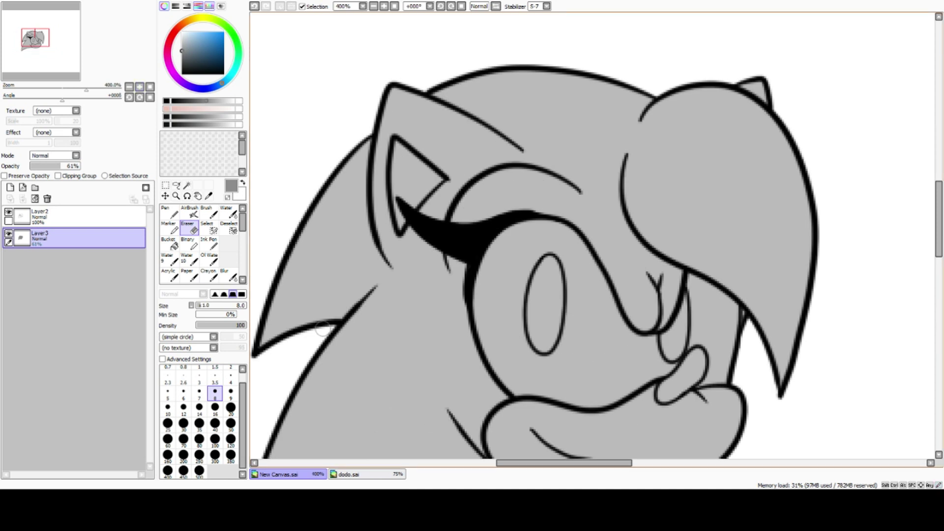
pyautogui.click(184, 393)
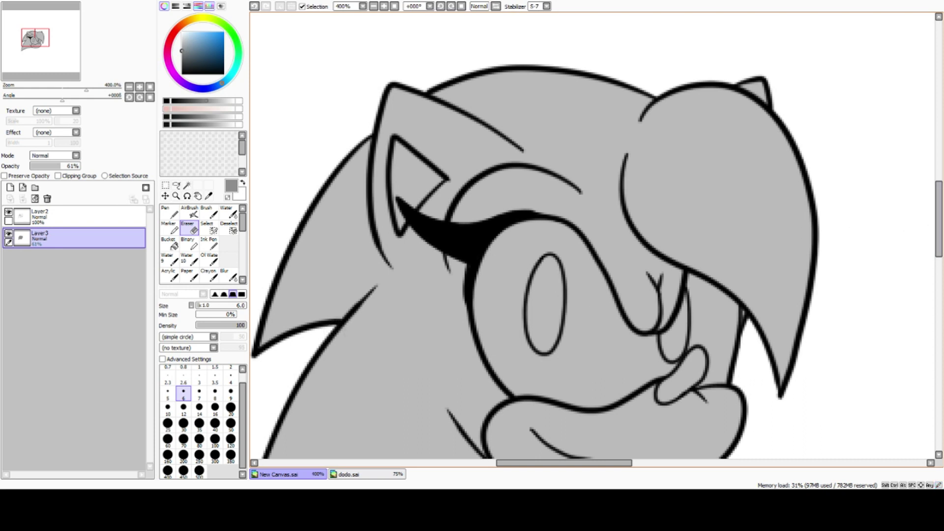
pyautogui.scroll(-3, 931, 228)
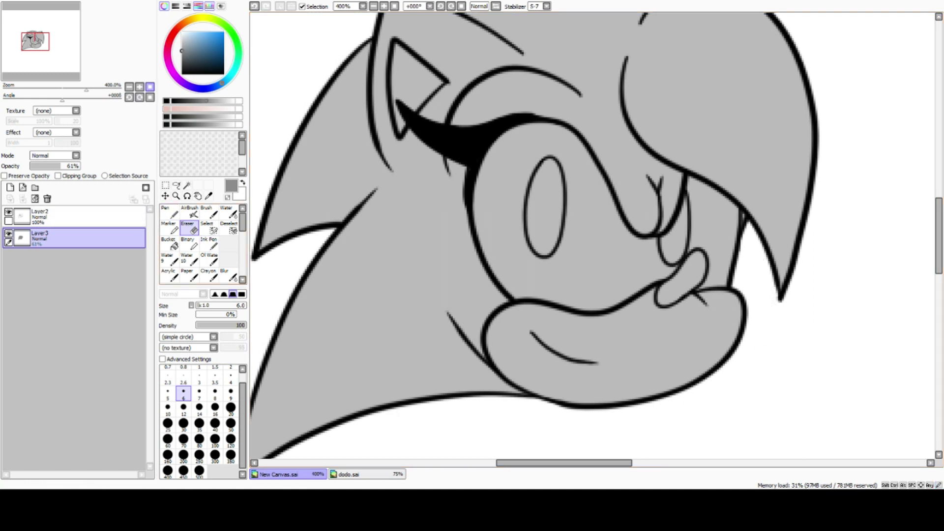
pyautogui.click(129, 88)
pyautogui.click(129, 87)
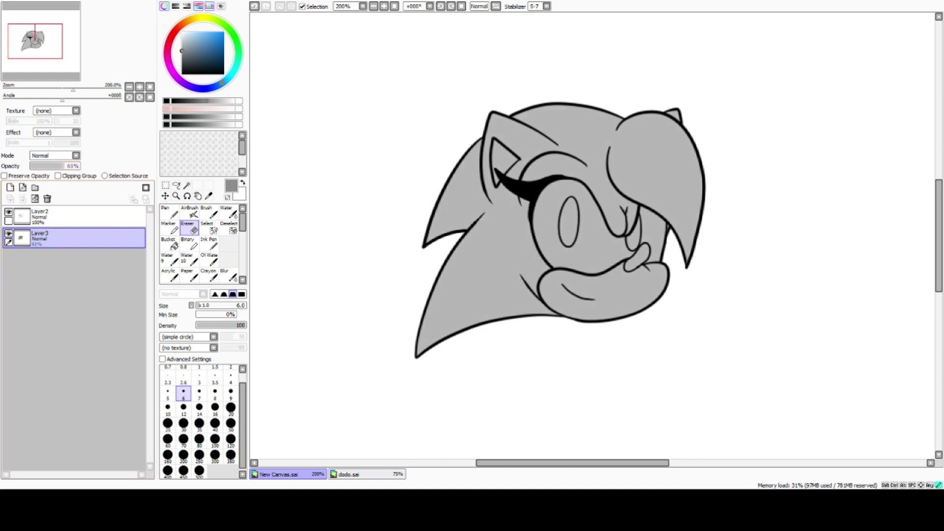
pyautogui.moveTo(61, 166); pyautogui.dragTo(81, 166)
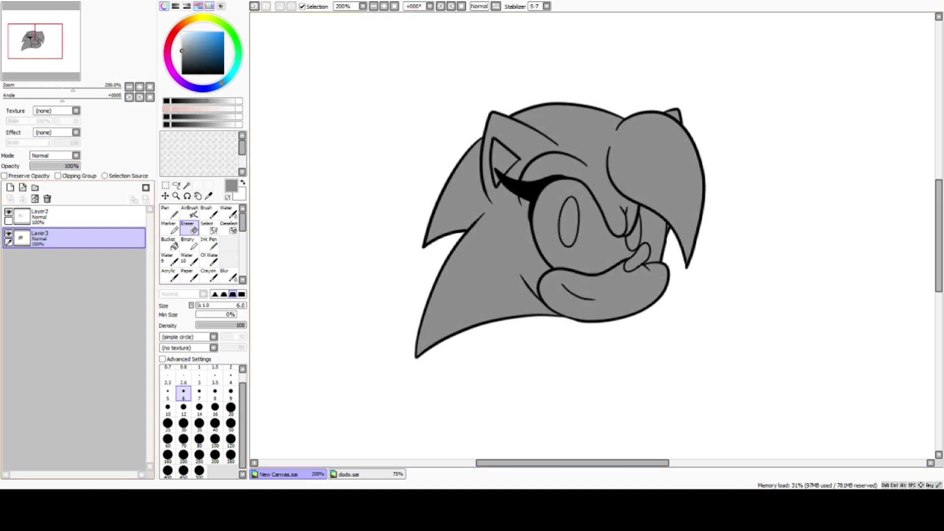
# Step: Try a new layer above the grey Layer3 as a clipping group, and delete both that layer and Layer3
pyautogui.click(10, 187)
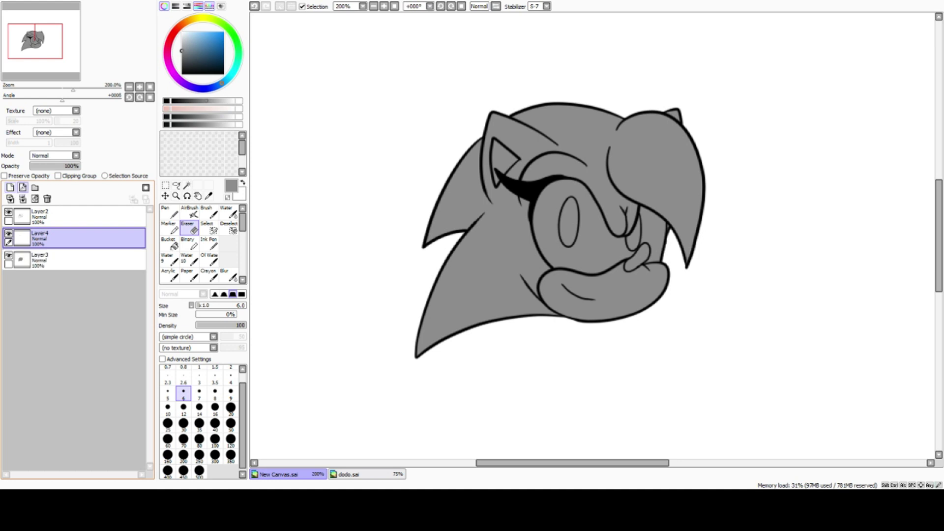
pyautogui.click(58, 176)
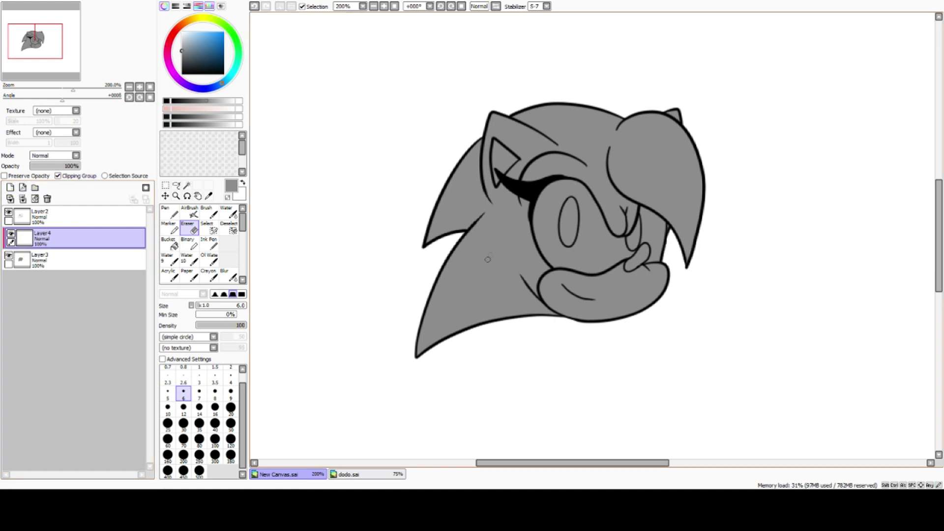
pyautogui.press('n')
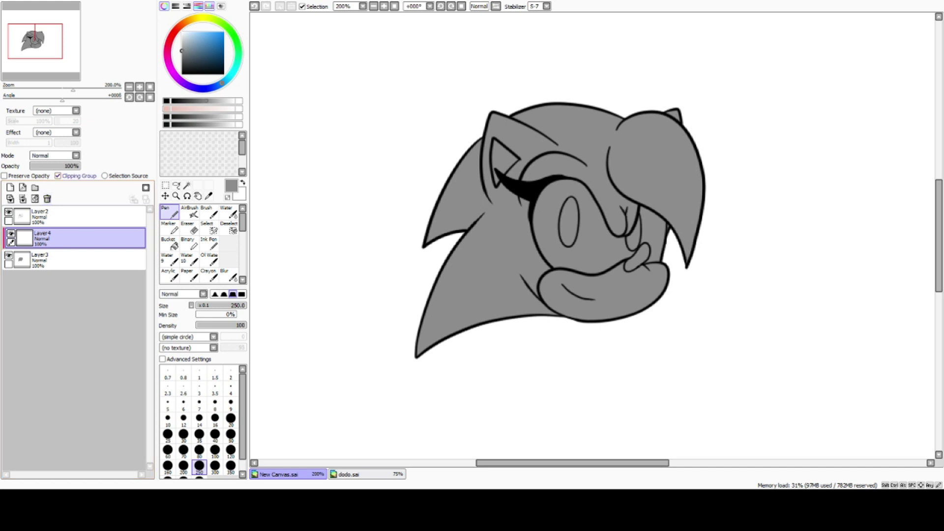
pyautogui.click(78, 175)
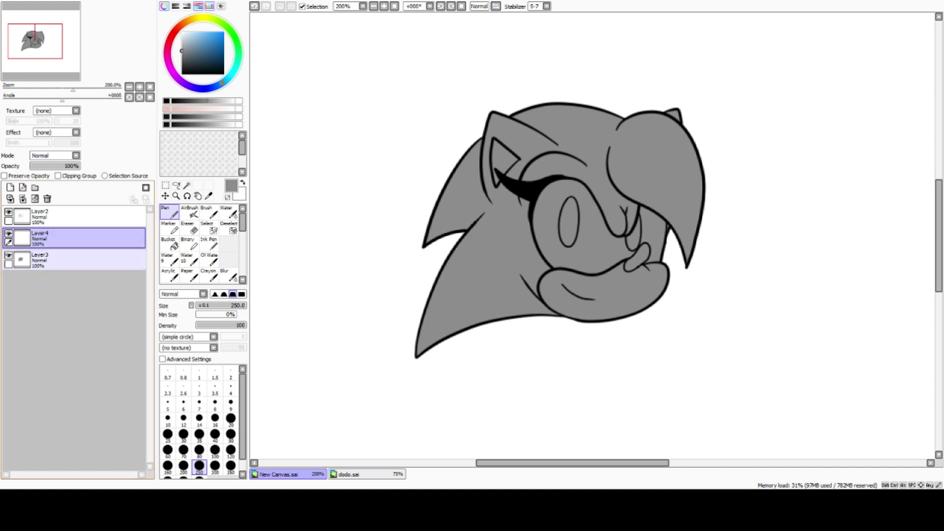
pyautogui.click(48, 198)
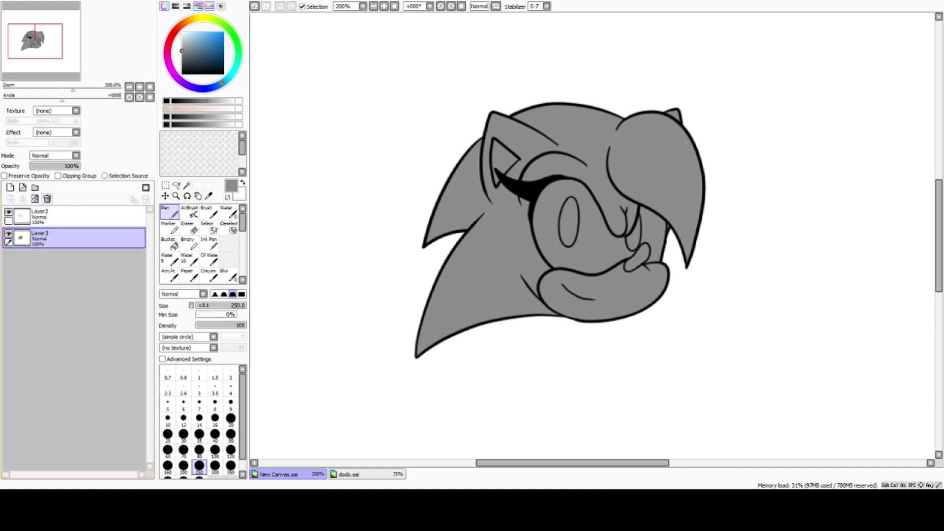
pyautogui.click(47, 198)
# Step: Sample the blue of the character's fur from dodo.sai and add a new layer beneath the Layer2 line art
pyautogui.click(187, 184)
pyautogui.click(208, 196)
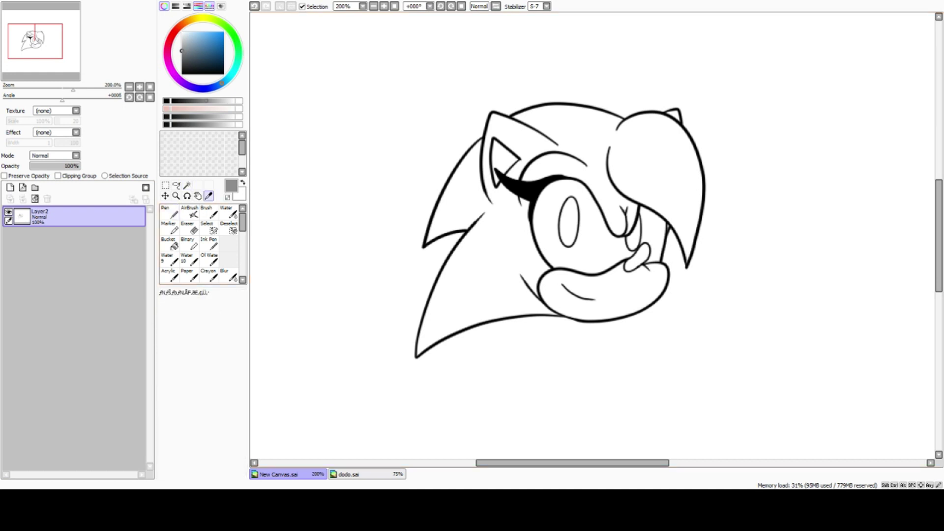
pyautogui.click(366, 474)
pyautogui.click(533, 159)
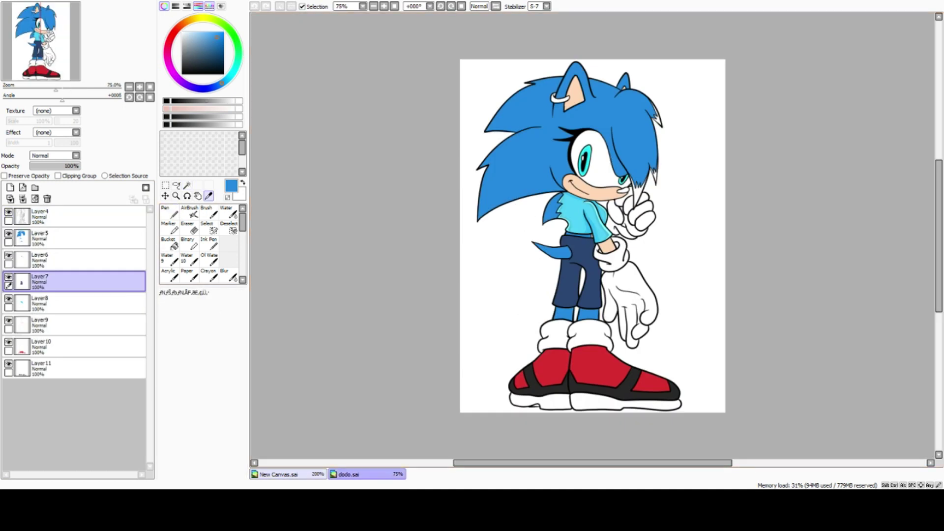
pyautogui.click(275, 474)
pyautogui.click(10, 187)
pyautogui.moveTo(64, 216); pyautogui.dragTo(64, 245)
# Step: Select the head, quills and far ear inside the line art with the Magic Wand and paint them blue on Layer3 with the Pen
pyautogui.click(187, 185)
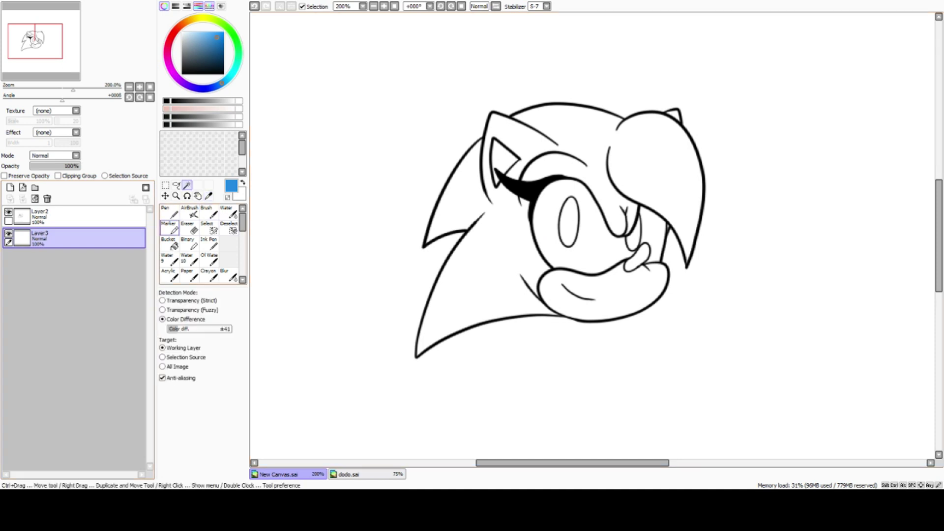
pyautogui.click(74, 217)
pyautogui.click(458, 275)
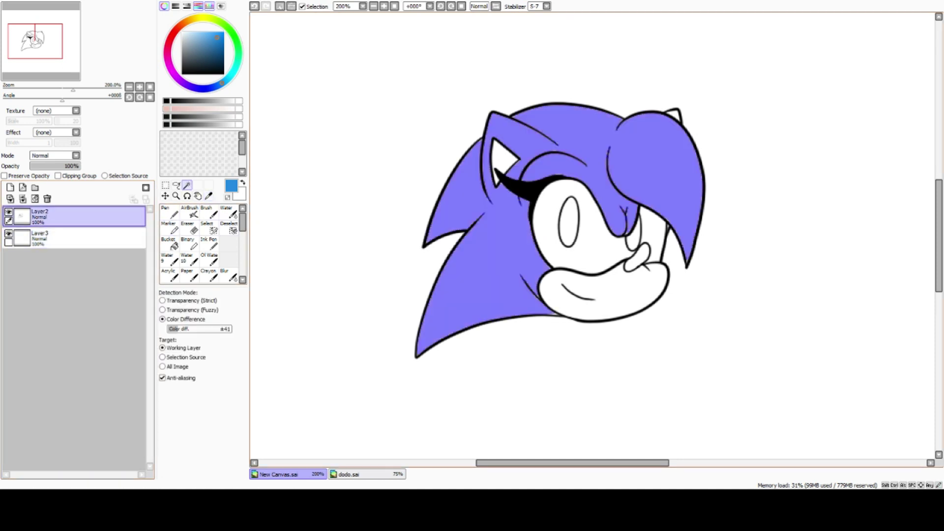
pyautogui.click(74, 238)
pyautogui.click(169, 212)
pyautogui.moveTo(469, 339)
pyautogui.mouseDown()
pyautogui.moveTo(514, 339)
pyautogui.moveTo(334, 212)
pyautogui.moveTo(597, 173)
pyautogui.mouseUp()
pyautogui.click(166, 184)
pyautogui.hotkey('ctrl', 'd')
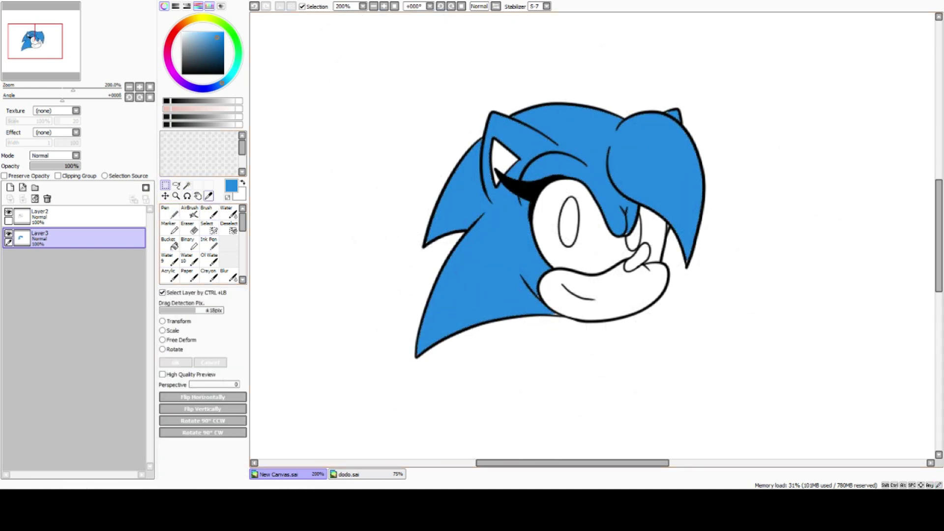
# Step: Sample the cyan of the character's iris from dodo.sai and add a new layer above the blue Layer3
pyautogui.press('alt')
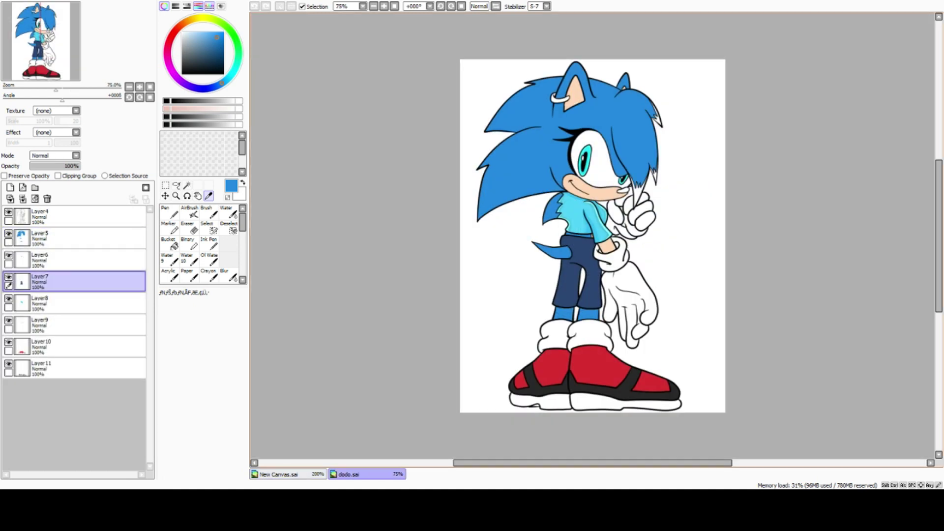
pyautogui.click(583, 172)
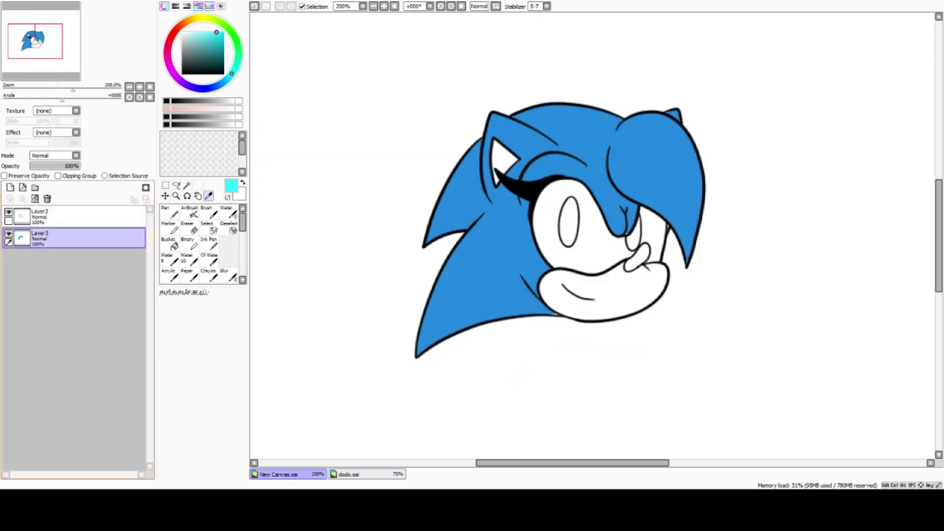
pyautogui.click(10, 188)
# Step: Select both irises in the Layer2 line art with the Magic Wand, paint them cyan on Layer4 with the Pen, and deselect
pyautogui.click(74, 217)
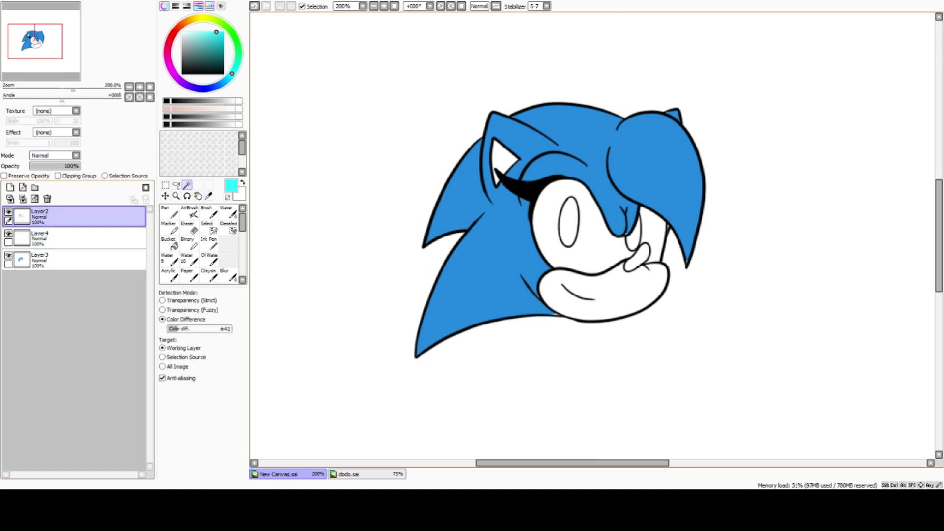
pyautogui.click(569, 222)
pyautogui.click(633, 238)
pyautogui.click(74, 238)
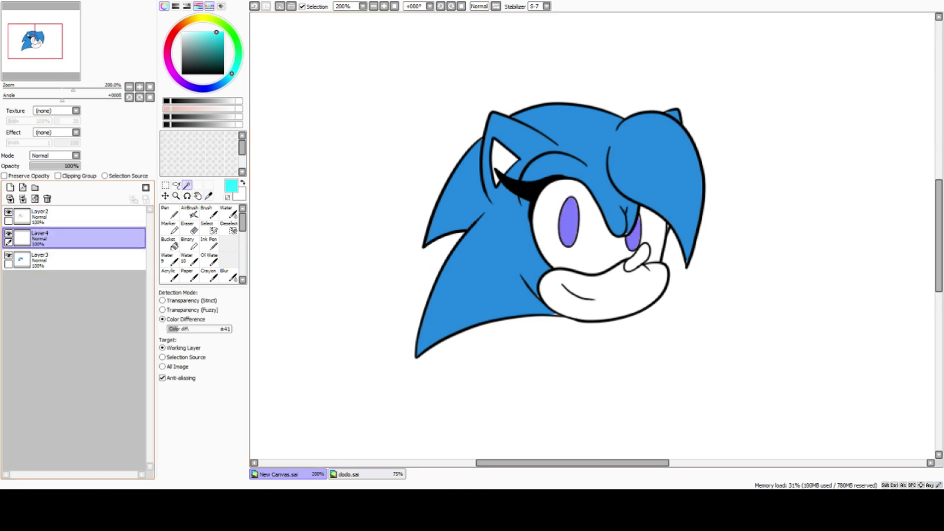
pyautogui.click(170, 213)
pyautogui.moveTo(628, 195); pyautogui.dragTo(532, 240)
pyautogui.click(166, 185)
pyautogui.click(344, 211)
# Step: Sample the peach of the character's skin from dodo.sai and add a new layer above the cyan Layer4
pyautogui.click(209, 195)
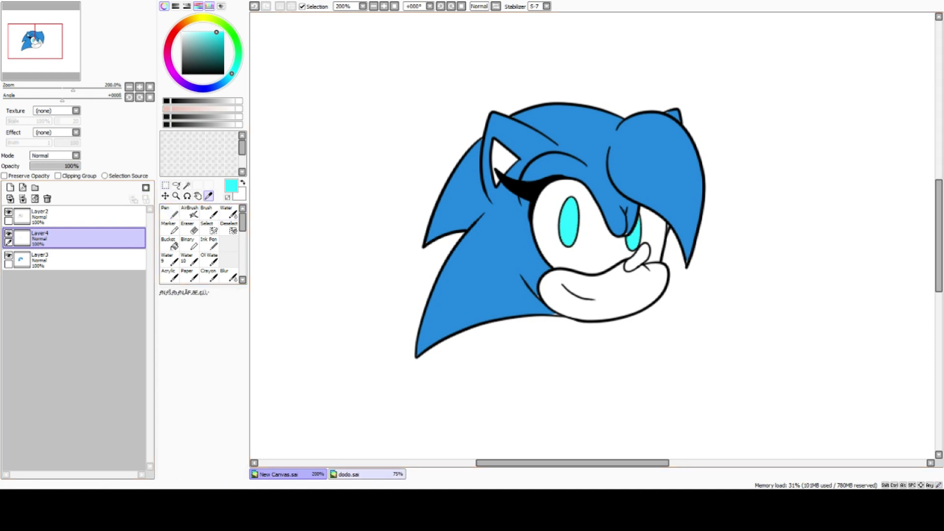
pyautogui.click(367, 475)
pyautogui.click(590, 193)
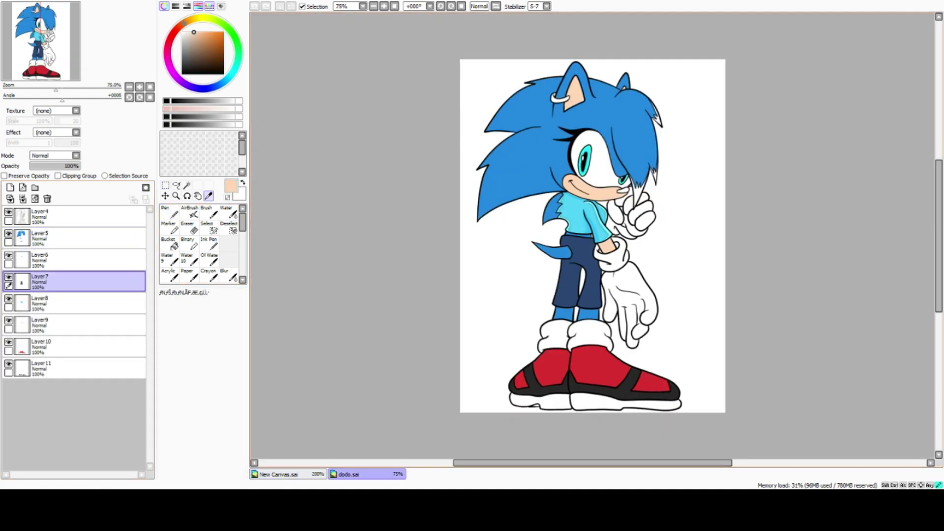
pyautogui.click(287, 474)
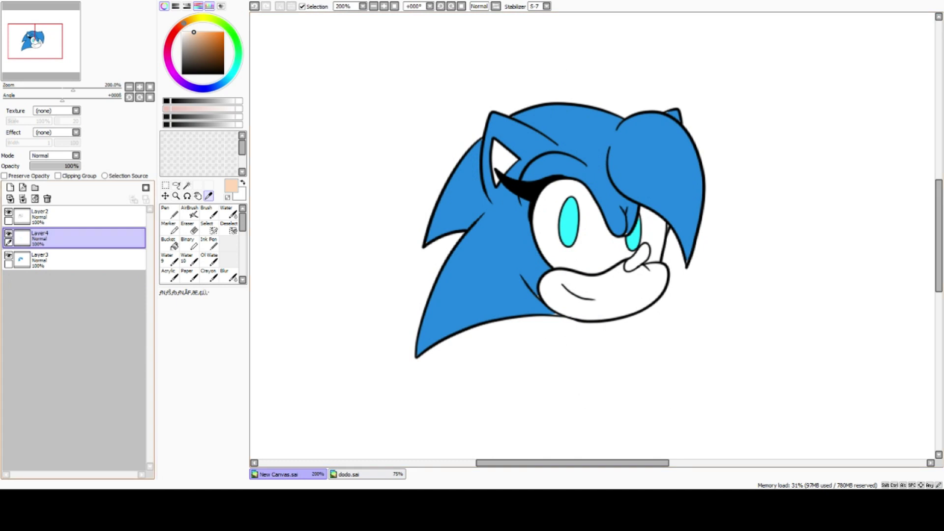
pyautogui.click(11, 187)
# Step: Select the inner ear and muzzle in the Layer2 line art, paint them peach on Layer5 with the Pen, and deselect
pyautogui.click(84, 217)
pyautogui.click(187, 185)
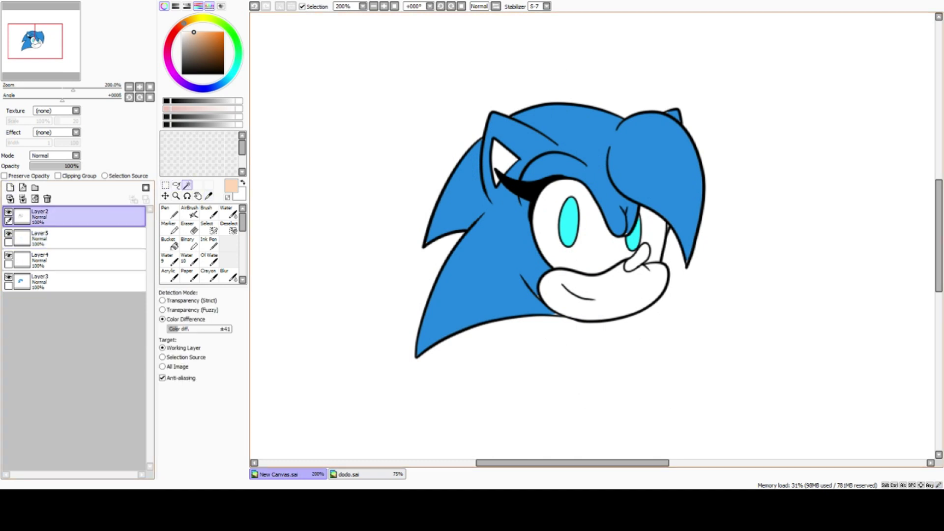
pyautogui.click(503, 158)
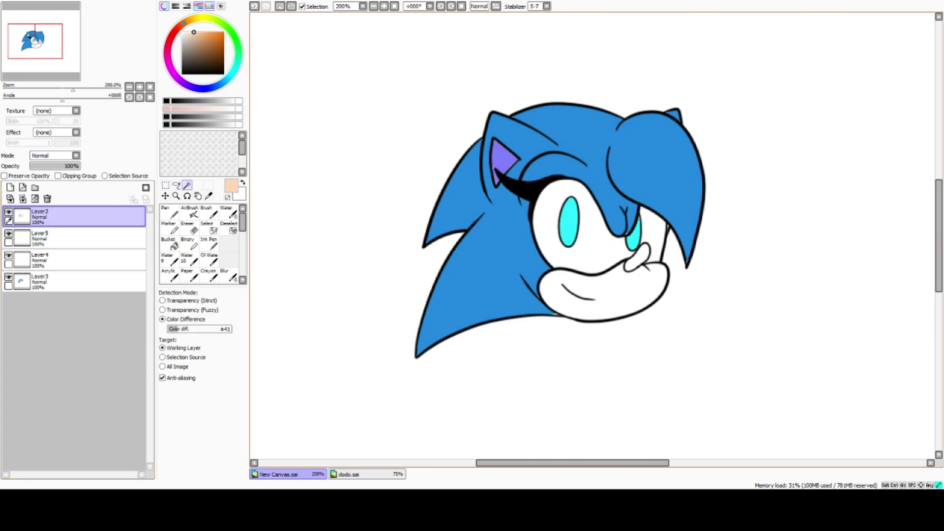
pyautogui.click(605, 291)
pyautogui.click(88, 260)
pyautogui.click(88, 239)
pyautogui.click(169, 212)
pyautogui.moveTo(545, 165)
pyautogui.mouseDown()
pyautogui.moveTo(476, 190)
pyautogui.moveTo(498, 242)
pyautogui.mouseUp()
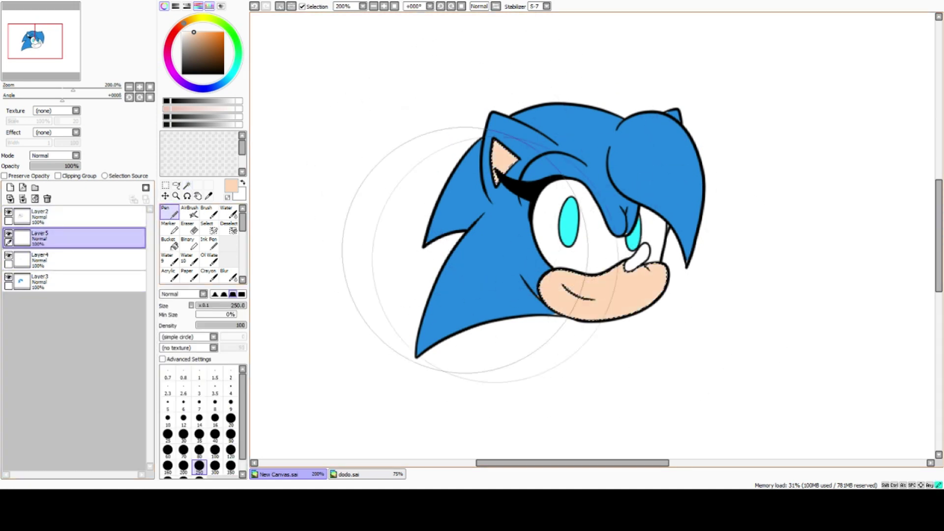
pyautogui.hotkey('ctrl', 'd')
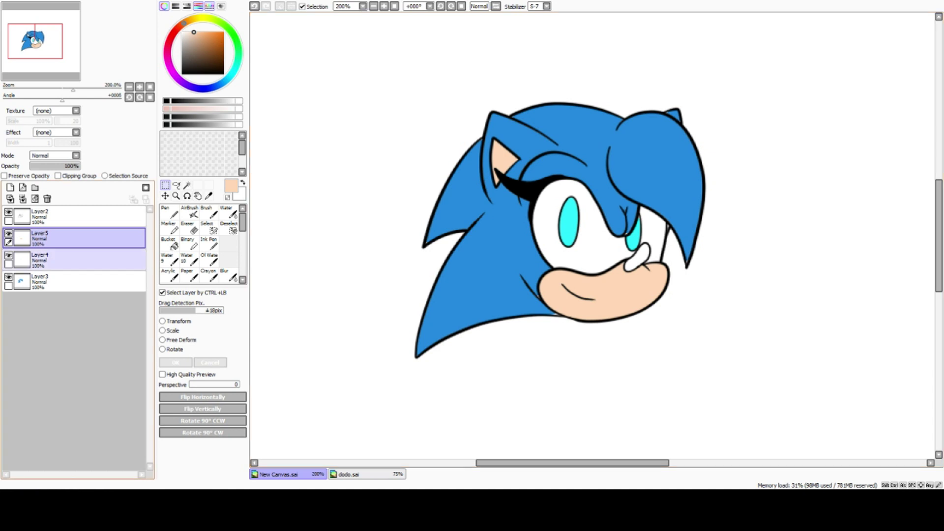
# Step: Mix a near-black drawing colour for the nose and return to New Canvas.sai
pyautogui.press('alt')
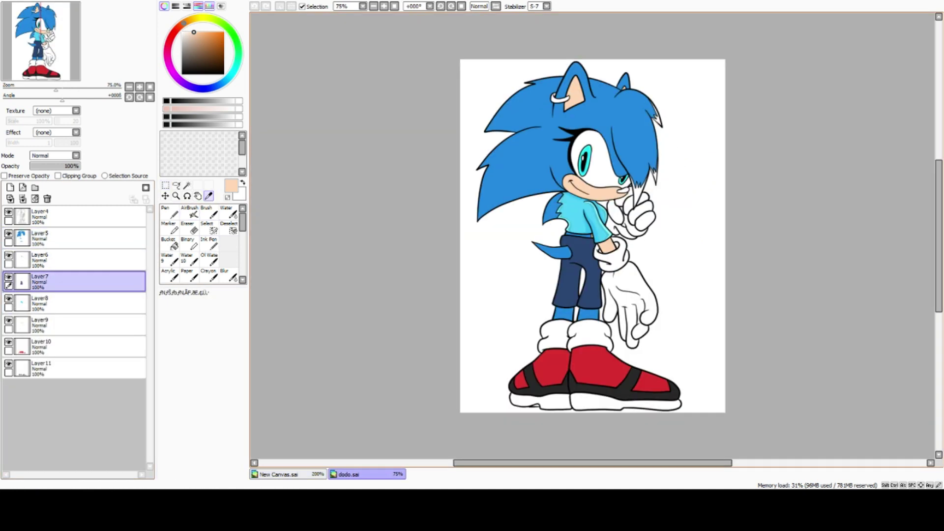
pyautogui.click(182, 100)
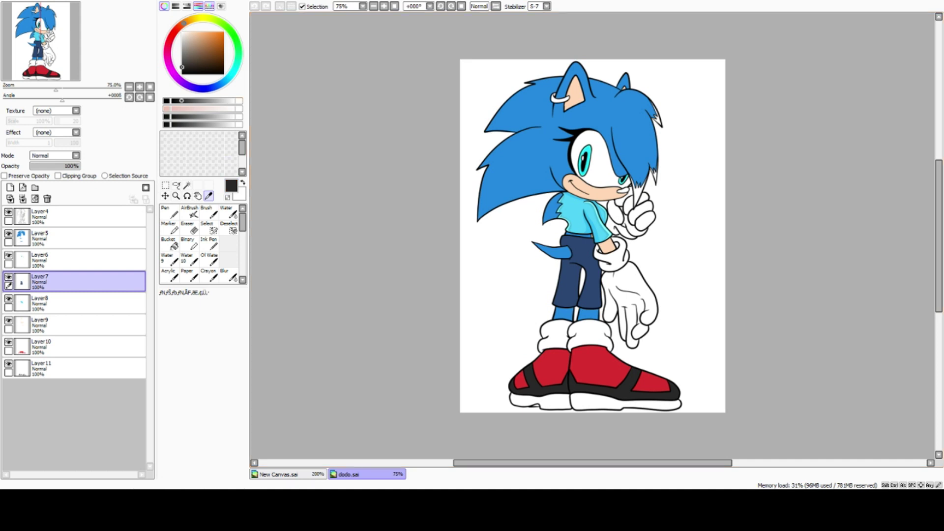
pyautogui.click(186, 70)
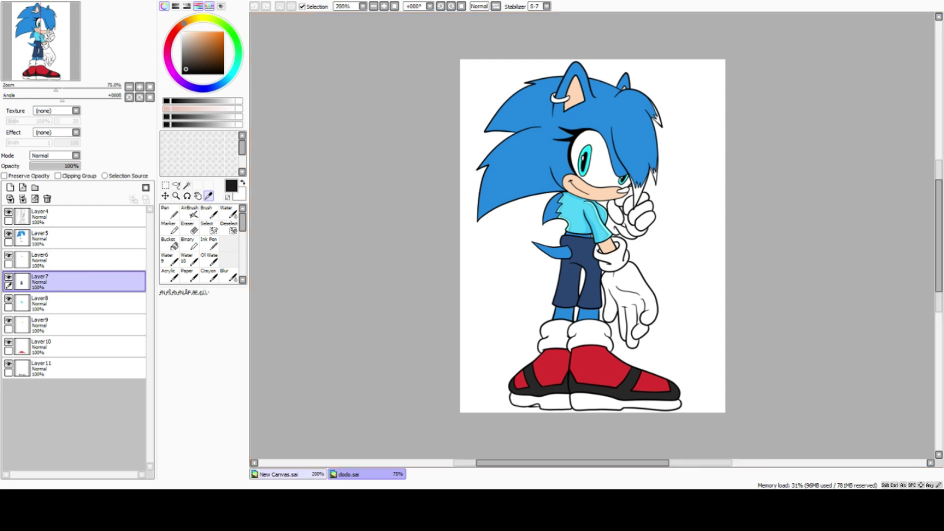
pyautogui.click(288, 474)
# Step: Select the nose in the Layer2 line art, add a layer above Layer5, paint the nose near-black on it, and deselect
pyautogui.click(83, 217)
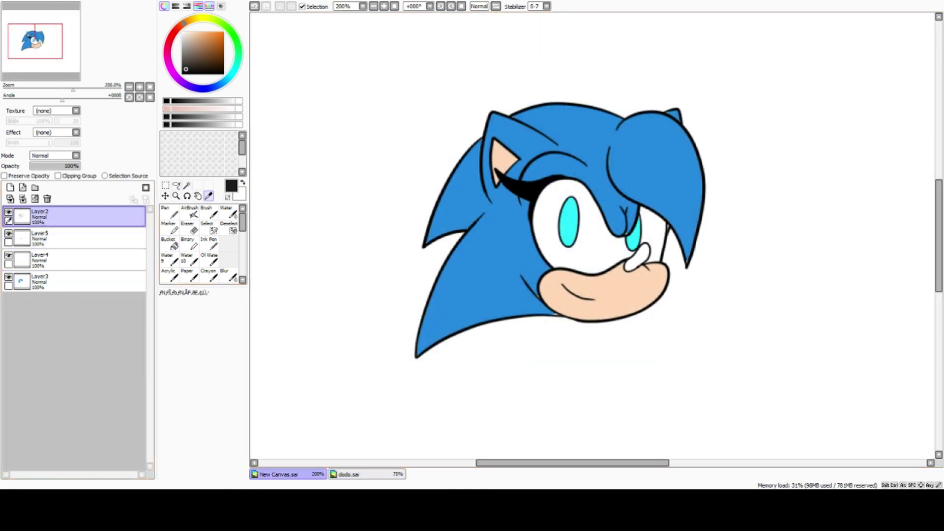
pyautogui.click(187, 185)
pyautogui.click(638, 257)
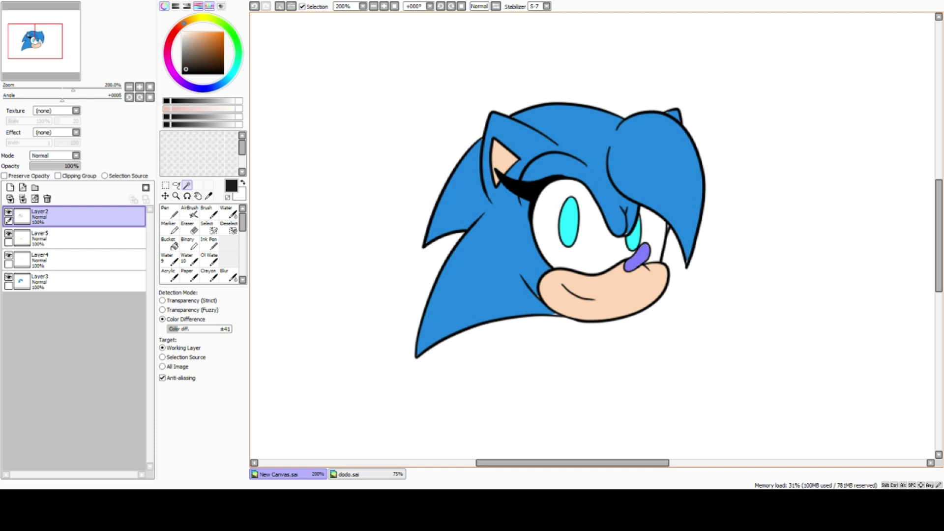
pyautogui.click(83, 238)
pyautogui.click(11, 188)
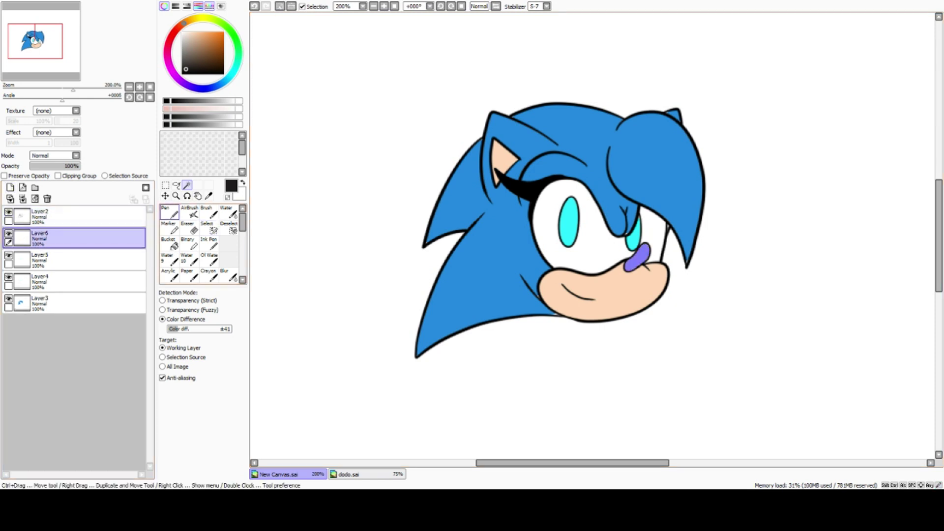
pyautogui.click(169, 212)
pyautogui.moveTo(675, 238); pyautogui.dragTo(517, 279)
pyautogui.click(165, 185)
pyautogui.click(344, 246)
# Step: Close dodo.sai, hide Layer6, Layer5 and Layer4, and make the blue Layer3 active
pyautogui.click(366, 474)
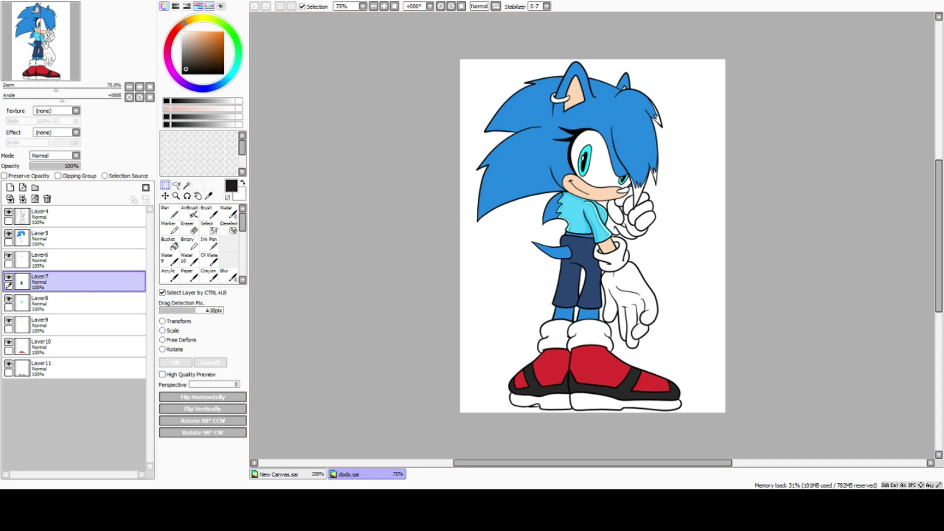
pyautogui.hotkey('ctrl', 'w')
pyautogui.click(84, 260)
pyautogui.click(84, 238)
pyautogui.click(8, 234)
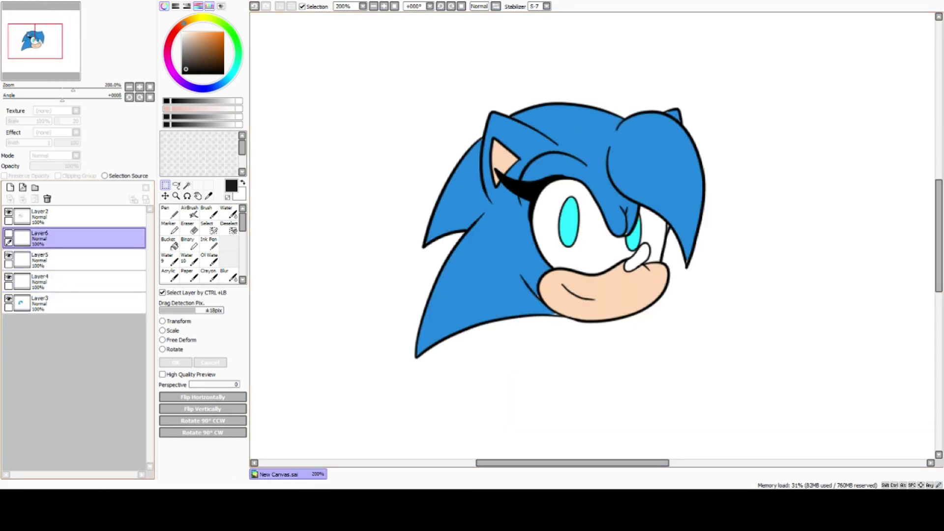
pyautogui.click(8, 255)
pyautogui.click(9, 277)
pyautogui.click(74, 302)
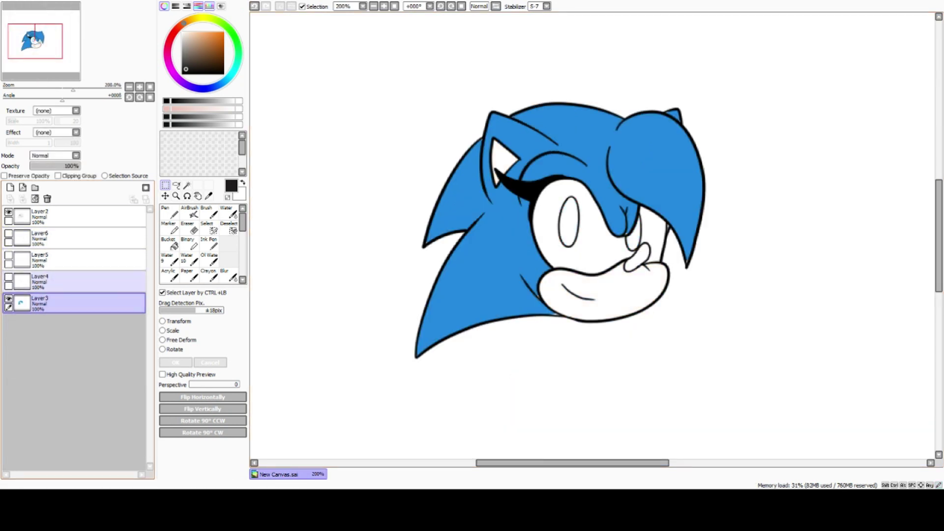
# Step: Sample the blue fill and touch up the gaps beside the muzzle on Layer3 with the Pen at size 5
pyautogui.click(208, 196)
pyautogui.click(462, 202)
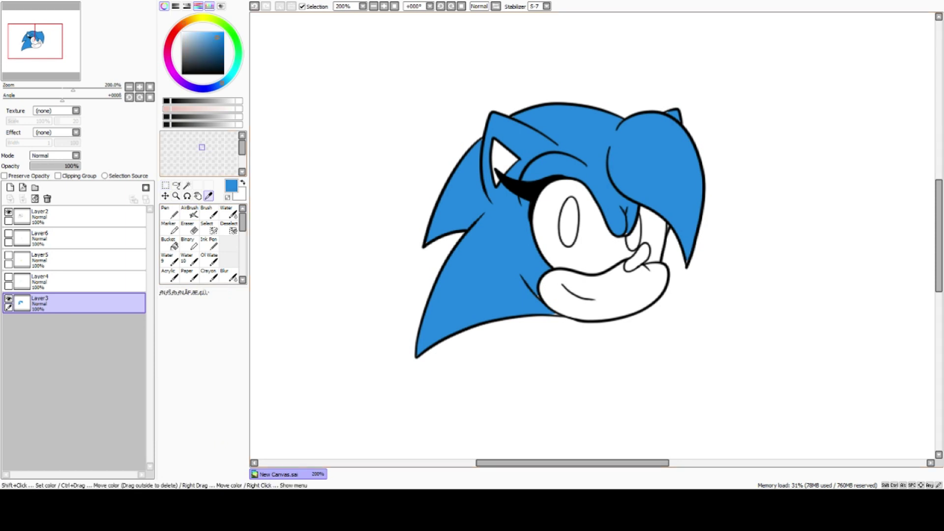
pyautogui.click(139, 87)
pyautogui.click(139, 87)
pyautogui.click(139, 87)
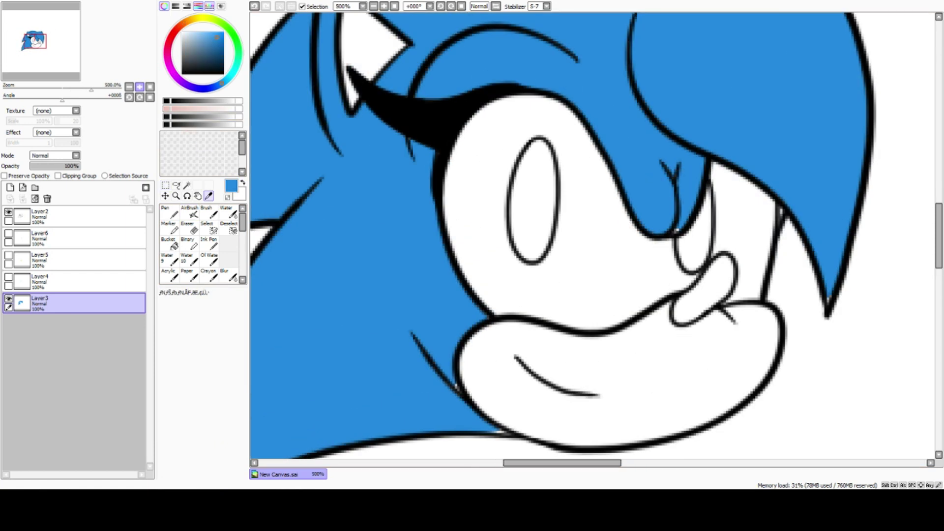
pyautogui.click(169, 212)
pyautogui.click(199, 405)
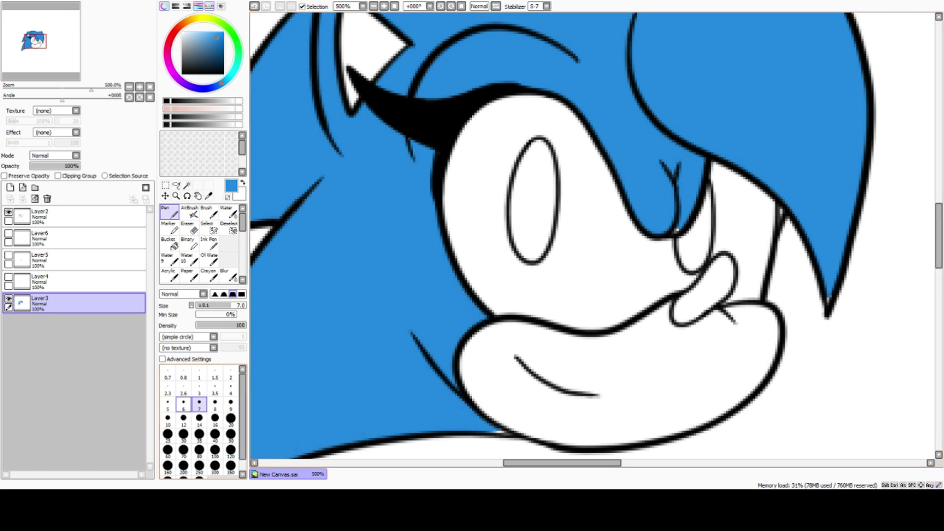
pyautogui.click(168, 404)
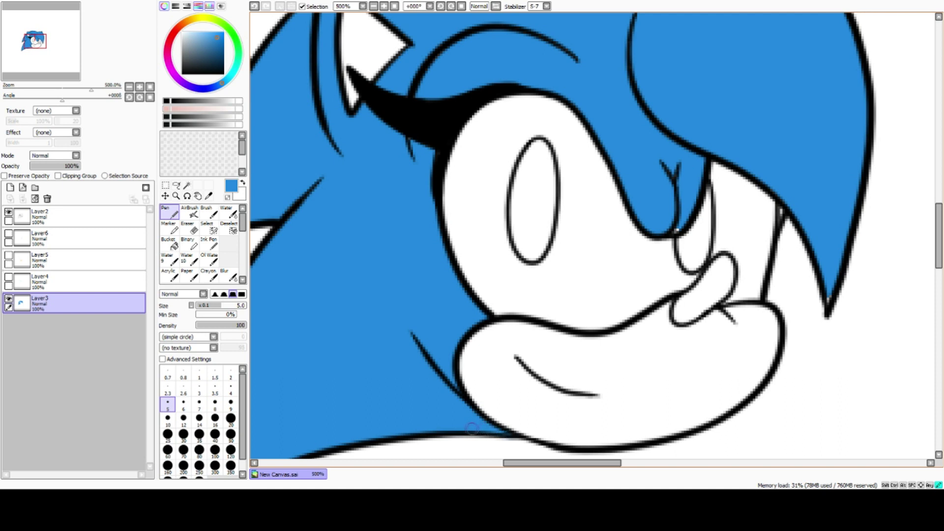
pyautogui.click(189, 227)
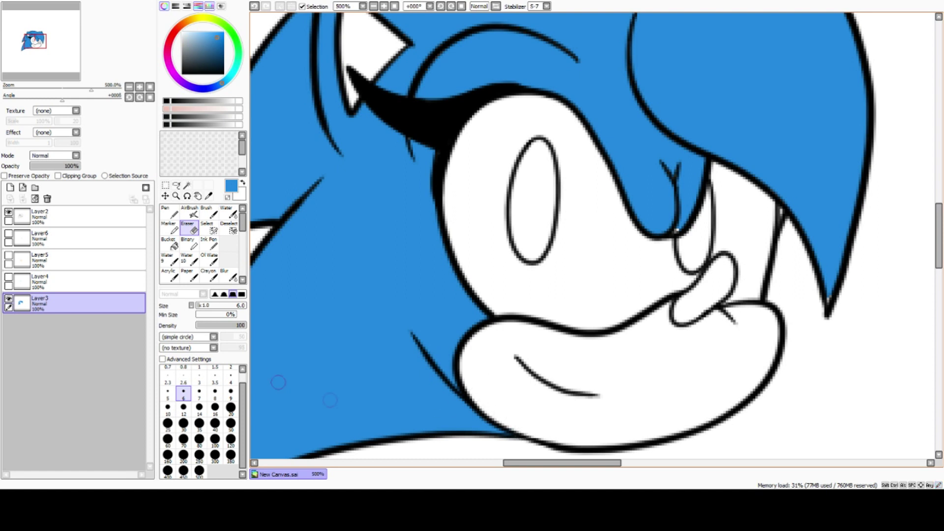
pyautogui.click(169, 213)
# Step: Fill the remaining blue gaps along the back quills, near ear and brow on Layer3 with the Pen
pyautogui.moveTo(562, 462); pyautogui.dragTo(508, 463)
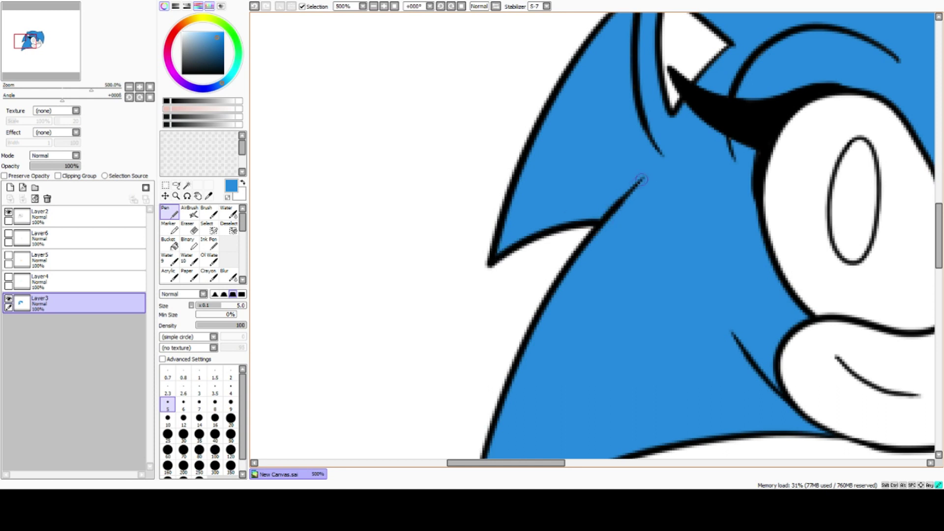
pyautogui.moveTo(938, 241); pyautogui.dragTo(939, 263)
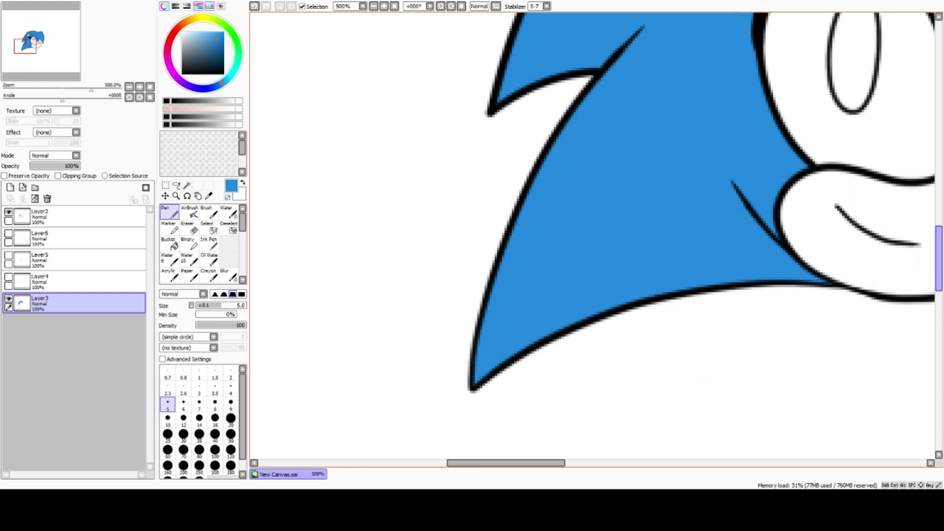
pyautogui.moveTo(938, 258); pyautogui.dragTo(939, 211)
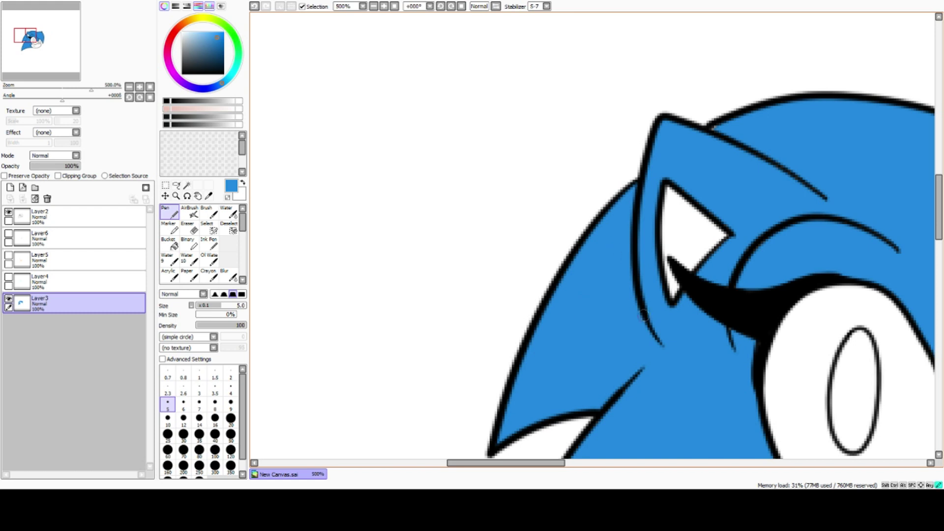
pyautogui.hscroll(3, 644, 315)
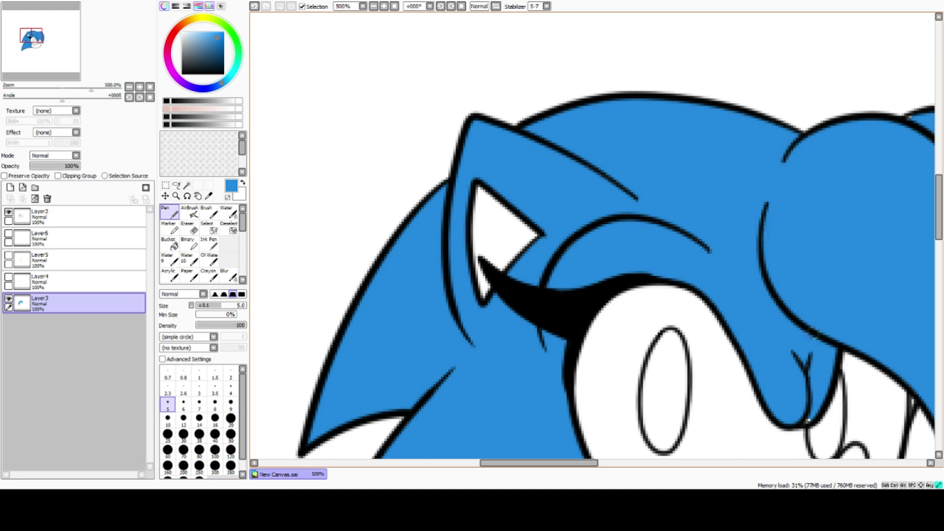
pyautogui.moveTo(803, 422); pyautogui.dragTo(796, 427)
# Step: Touch up the blue in the far ear and the small gap beneath the fringe on Layer3
pyautogui.moveTo(541, 462); pyautogui.dragTo(602, 463)
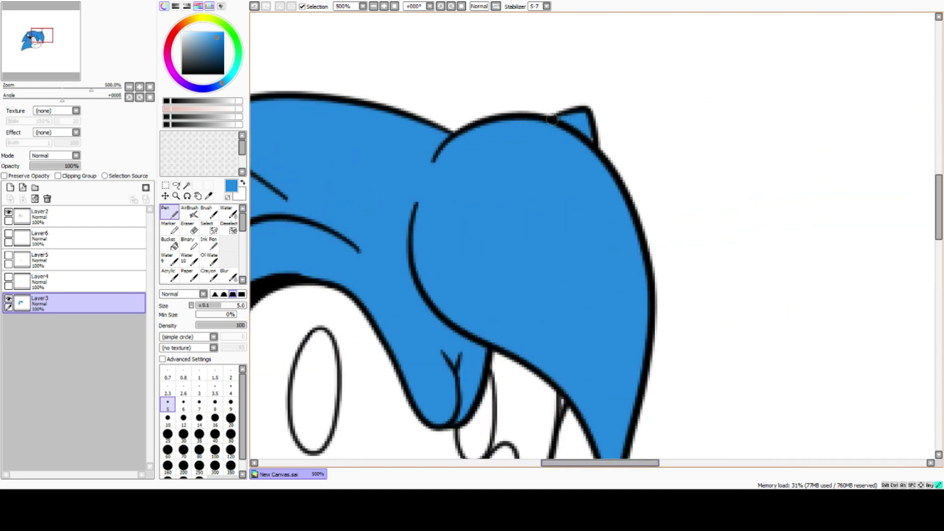
pyautogui.moveTo(590, 131); pyautogui.dragTo(593, 140)
pyautogui.moveTo(931, 228); pyautogui.dragTo(931, 248)
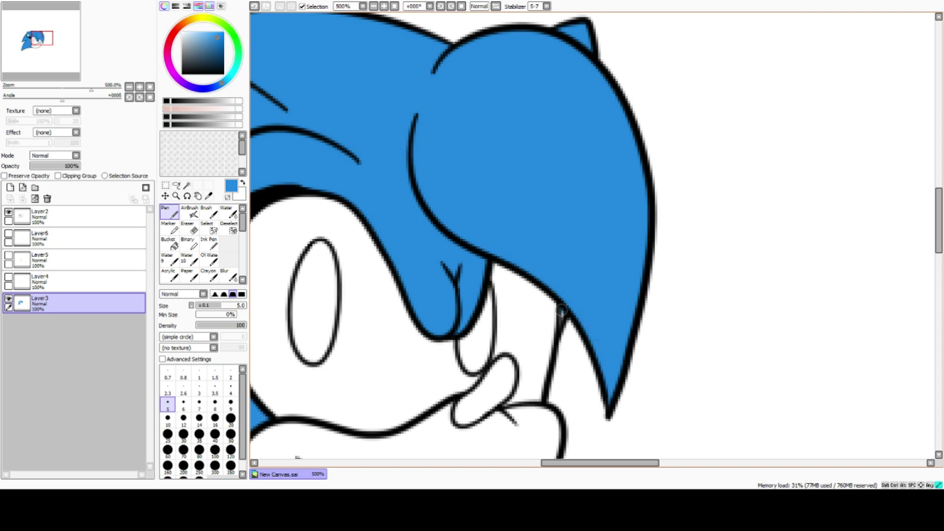
pyautogui.moveTo(561, 320)
pyautogui.mouseDown()
pyautogui.moveTo(559, 290)
pyautogui.moveTo(569, 307)
pyautogui.mouseUp()
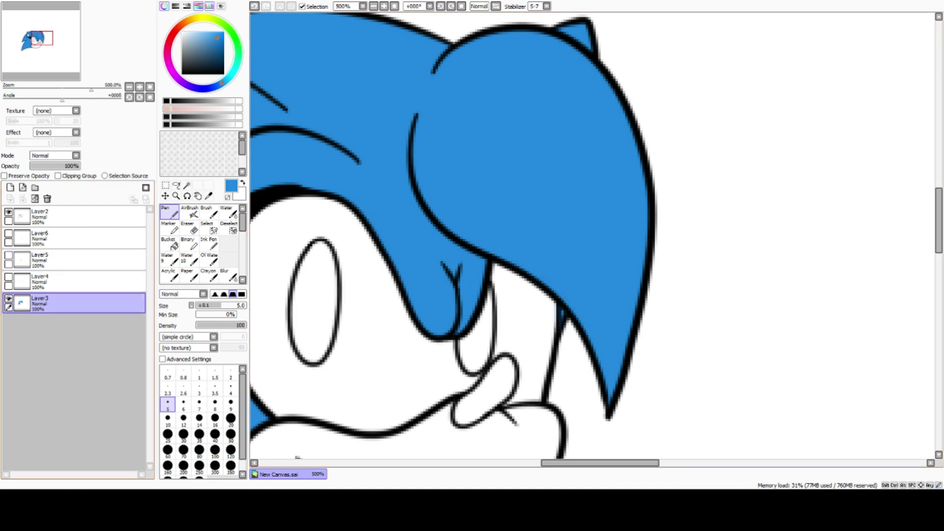
# Step: Hide Layer3, show and activate Layer4, sample its cyan, and touch up the upper tip of the far iris with the Pen
pyautogui.click(8, 298)
pyautogui.click(8, 277)
pyautogui.click(49, 281)
pyautogui.click(209, 196)
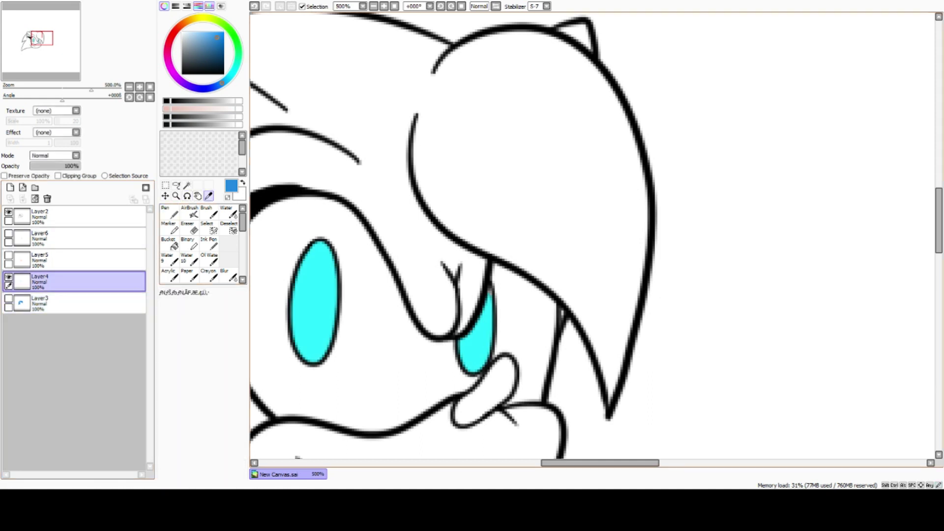
pyautogui.click(317, 251)
pyautogui.click(169, 212)
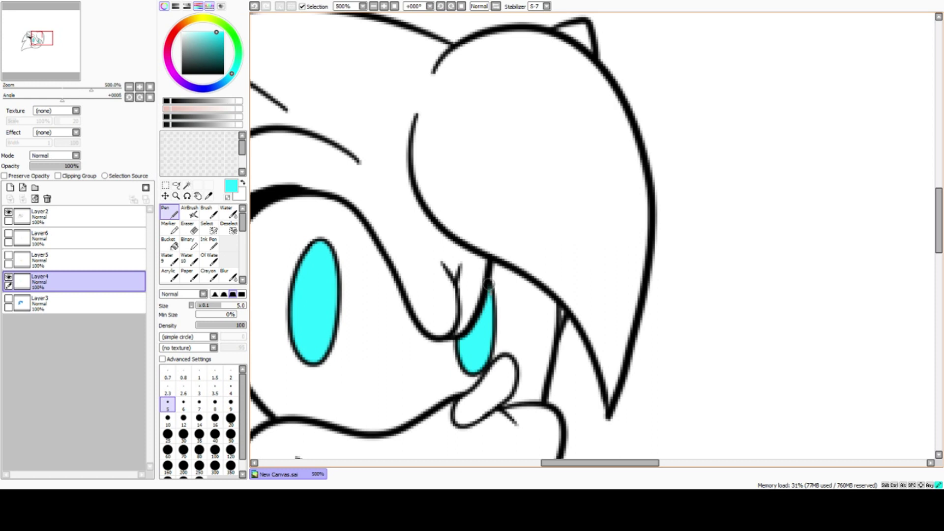
pyautogui.moveTo(489, 284); pyautogui.dragTo(490, 291)
# Step: Hide Layer4, show and activate Layer5, sample its peach, and touch up the muzzle's edge around the nose with the Pen
pyautogui.click(8, 277)
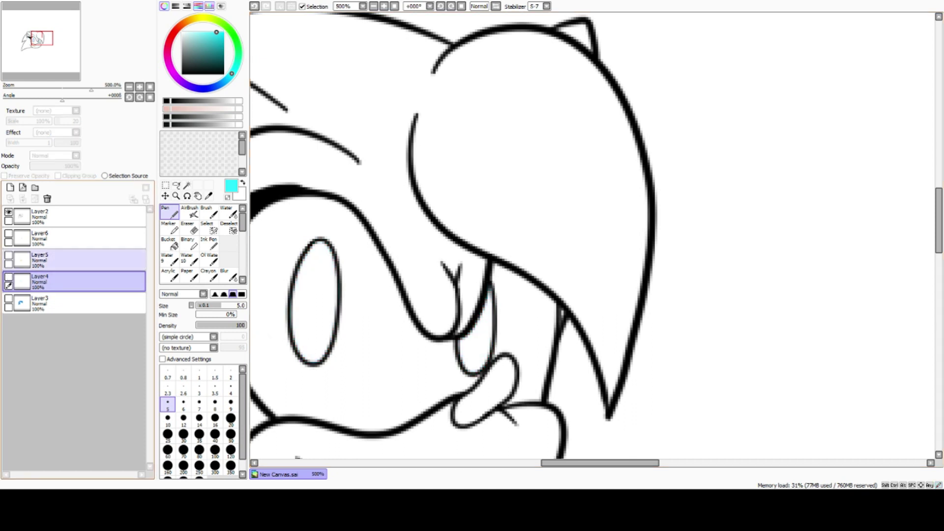
pyautogui.click(9, 255)
pyautogui.click(74, 259)
pyautogui.click(209, 195)
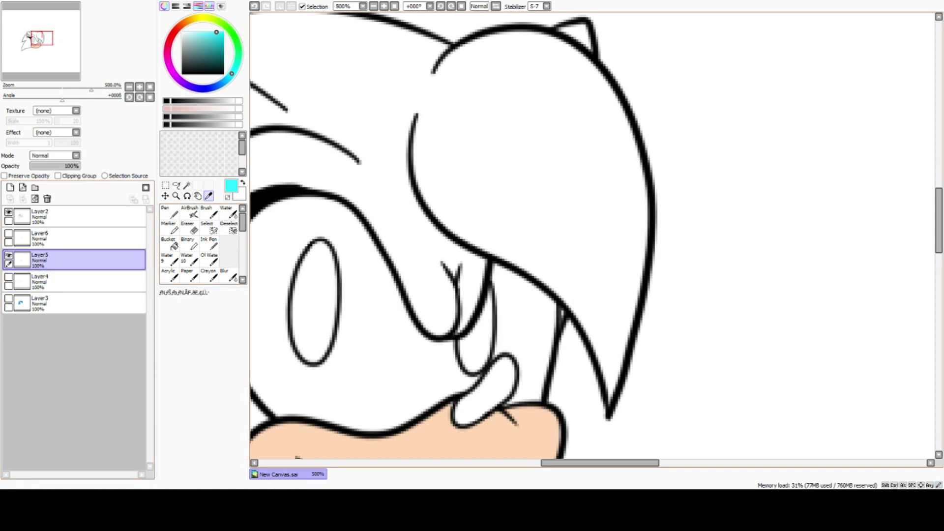
pyautogui.click(344, 440)
pyautogui.click(168, 212)
pyautogui.moveTo(448, 405)
pyautogui.mouseDown()
pyautogui.moveTo(467, 430)
pyautogui.moveTo(504, 416)
pyautogui.mouseUp()
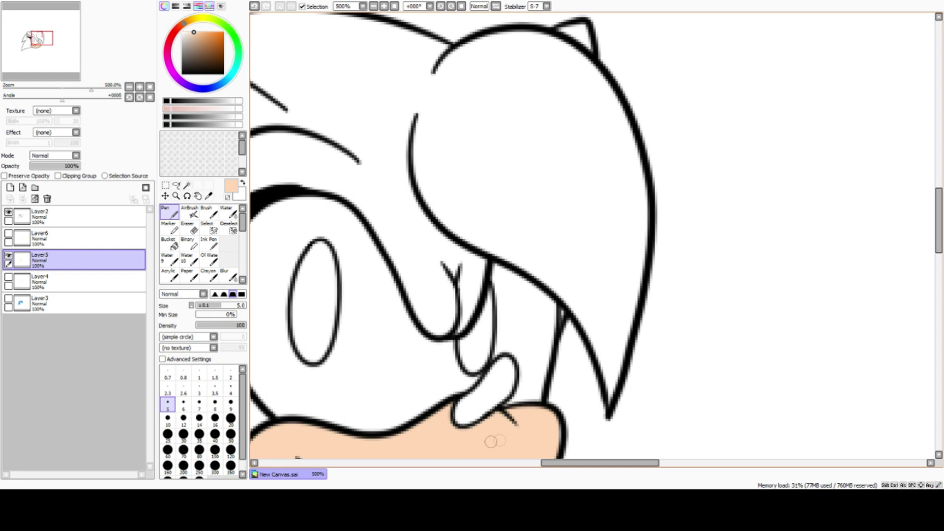
# Step: Hide Layer5, show and activate Layer6, sample the nose's black, and touch up the nose's edge with the Pen
pyautogui.moveTo(543, 463); pyautogui.dragTo(502, 463)
pyautogui.moveTo(377, 191)
pyautogui.mouseDown()
pyautogui.moveTo(367, 161)
pyautogui.moveTo(372, 97)
pyautogui.moveTo(426, 144)
pyautogui.moveTo(392, 181)
pyautogui.moveTo(371, 175)
pyautogui.moveTo(380, 195)
pyautogui.moveTo(403, 202)
pyautogui.mouseUp()
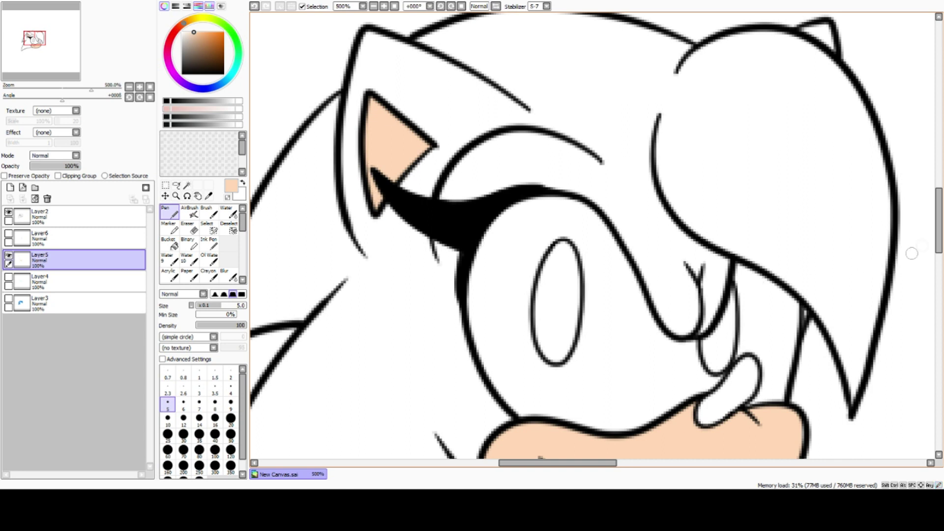
pyautogui.moveTo(938, 222); pyautogui.dragTo(938, 247)
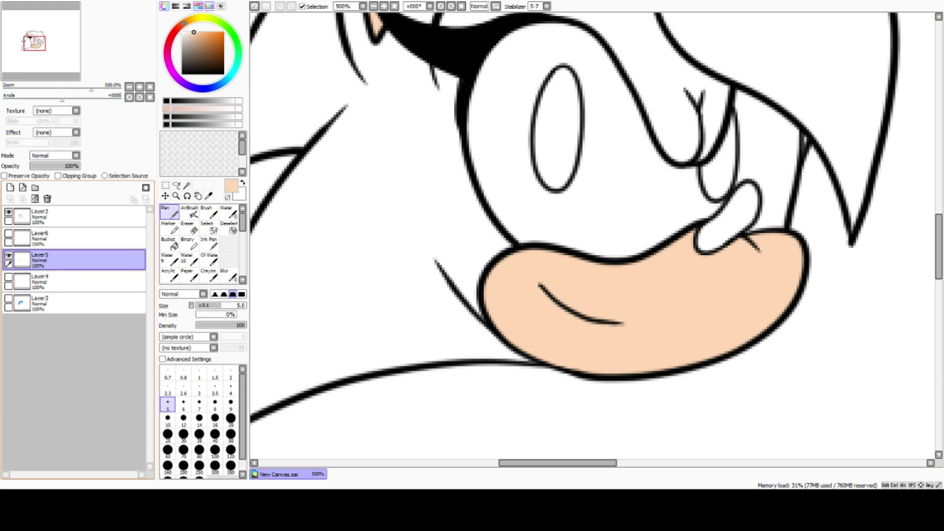
pyautogui.click(8, 255)
pyautogui.click(8, 234)
pyautogui.click(73, 237)
pyautogui.click(209, 195)
pyautogui.moveTo(557, 463); pyautogui.dragTo(582, 463)
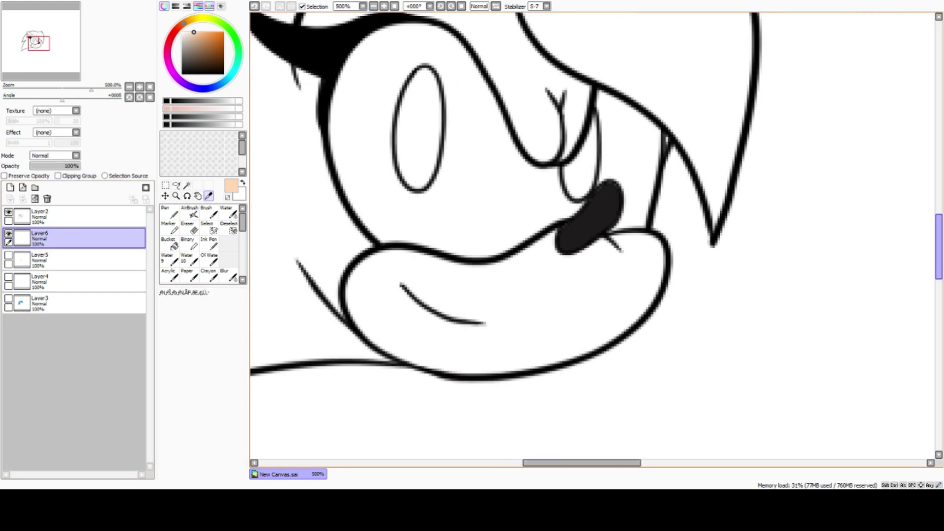
pyautogui.moveTo(938, 246); pyautogui.dragTo(939, 236)
pyautogui.click(590, 286)
pyautogui.click(170, 212)
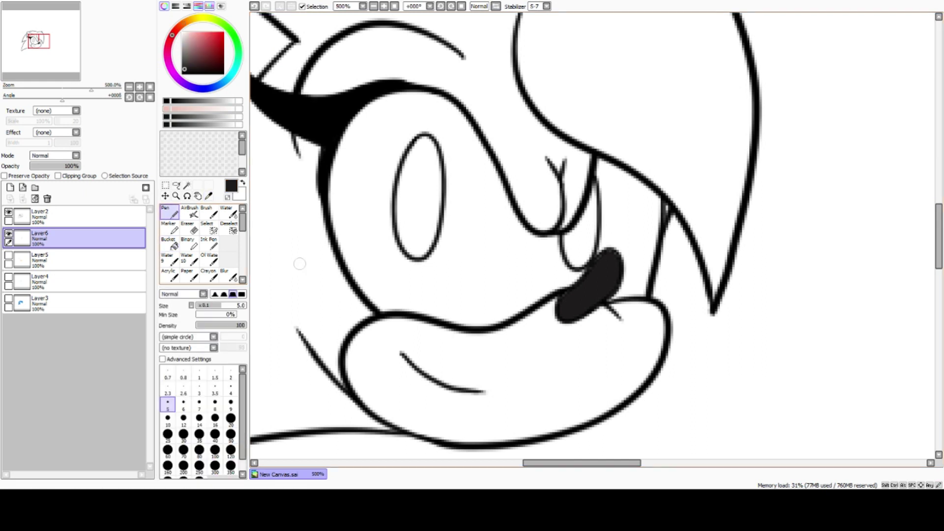
pyautogui.moveTo(564, 298)
pyautogui.mouseDown()
pyautogui.moveTo(560, 315)
pyautogui.moveTo(578, 314)
pyautogui.moveTo(609, 292)
pyautogui.moveTo(617, 259)
pyautogui.moveTo(603, 254)
pyautogui.moveTo(564, 301)
pyautogui.moveTo(569, 315)
pyautogui.mouseUp()
# Step: Add a layer above Layer6, set it to Multiply with Clipping Group, and shade the nose's edges with the Pen at size 10
pyautogui.click(10, 187)
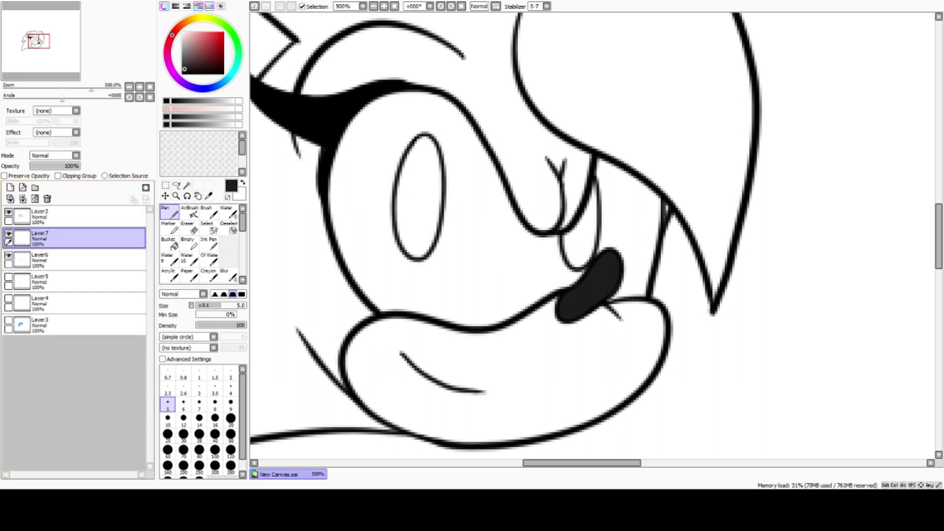
pyautogui.click(58, 176)
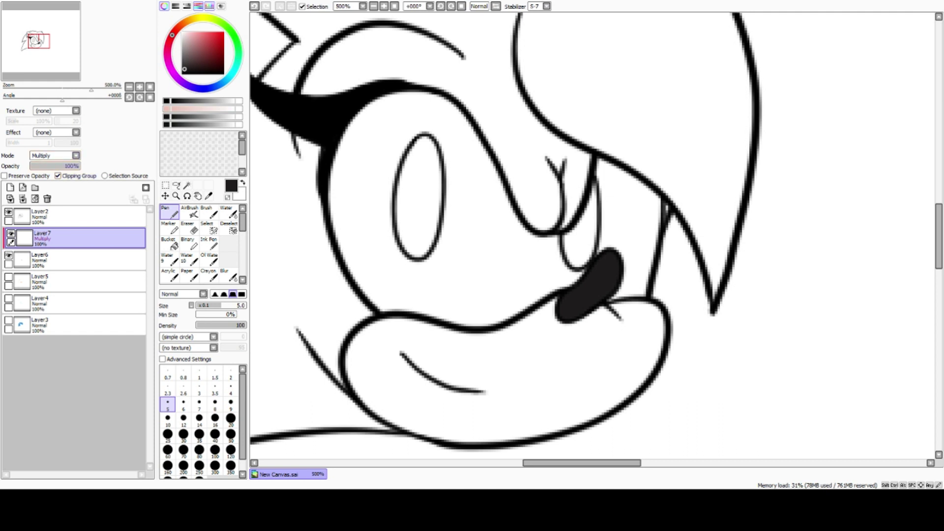
pyautogui.click(209, 196)
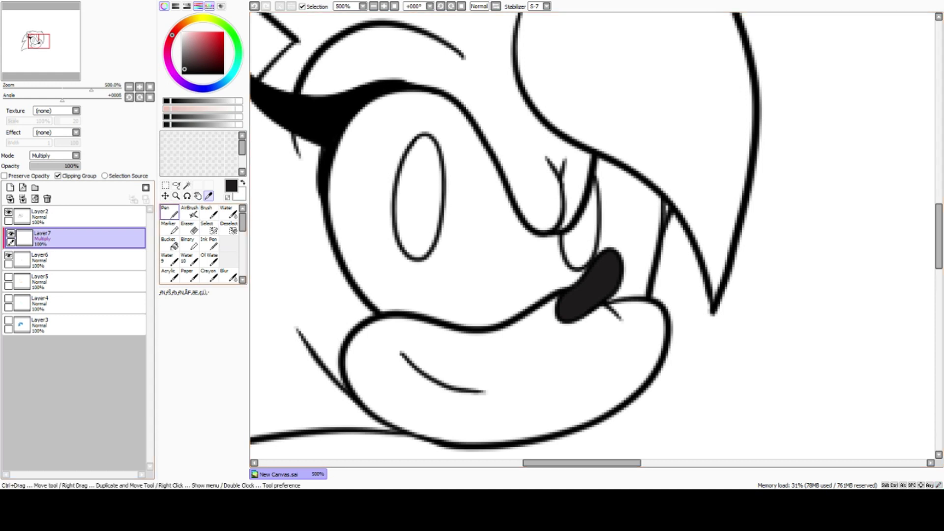
pyautogui.click(169, 212)
pyautogui.press(']')
pyautogui.press(']')
pyautogui.press(']')
pyautogui.press(']')
pyautogui.press(']')
pyautogui.press(']')
pyautogui.press(']')
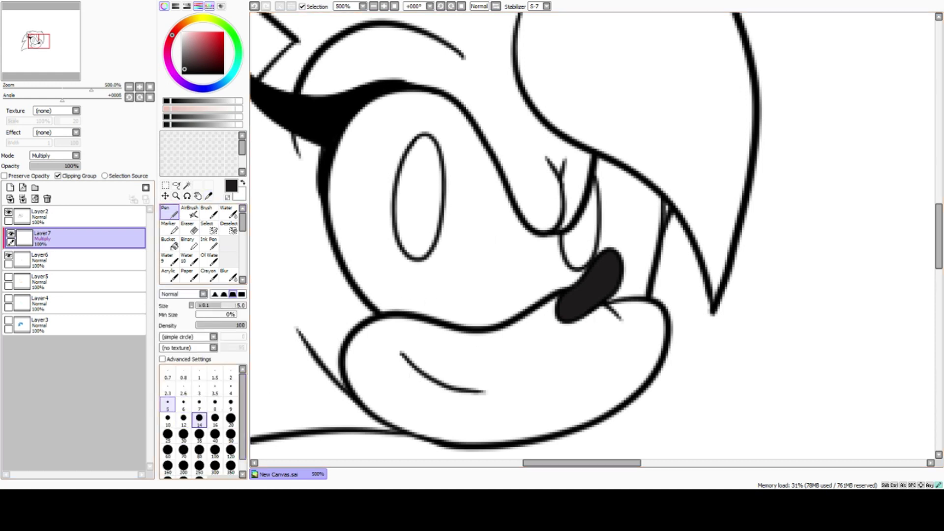
pyautogui.press('[')
pyautogui.press('[')
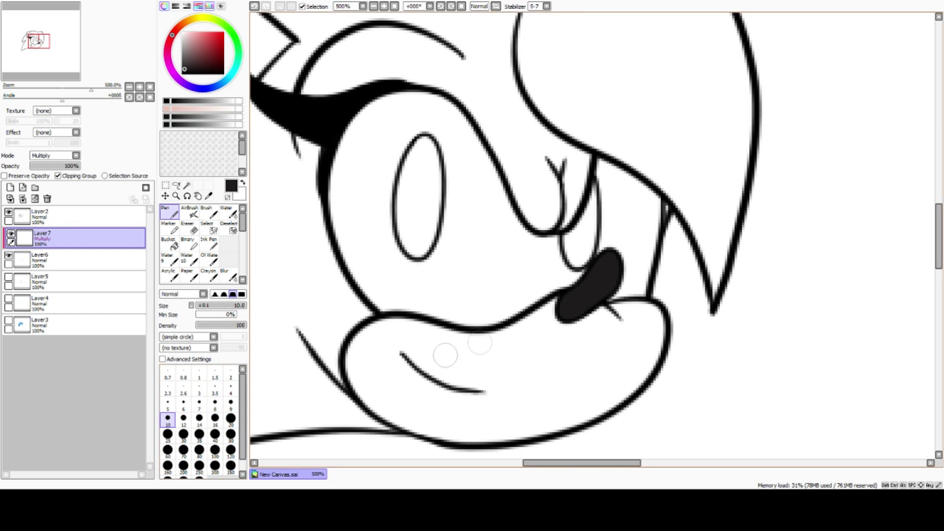
pyautogui.moveTo(558, 295)
pyautogui.mouseDown()
pyautogui.moveTo(569, 312)
pyautogui.moveTo(597, 290)
pyautogui.moveTo(621, 246)
pyautogui.moveTo(601, 295)
pyautogui.mouseUp()
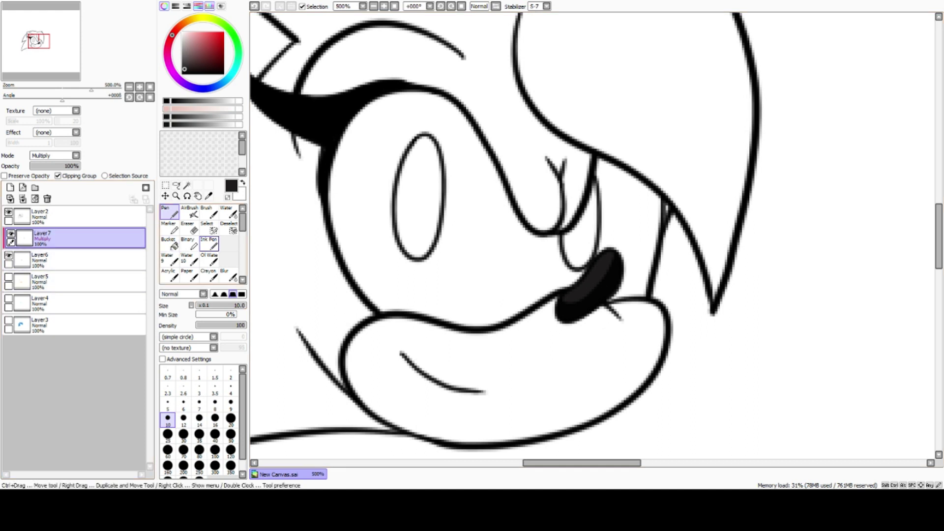
# Step: Soften the nose shading on the Multiply layer using the Blur tool at size 7
pyautogui.click(229, 274)
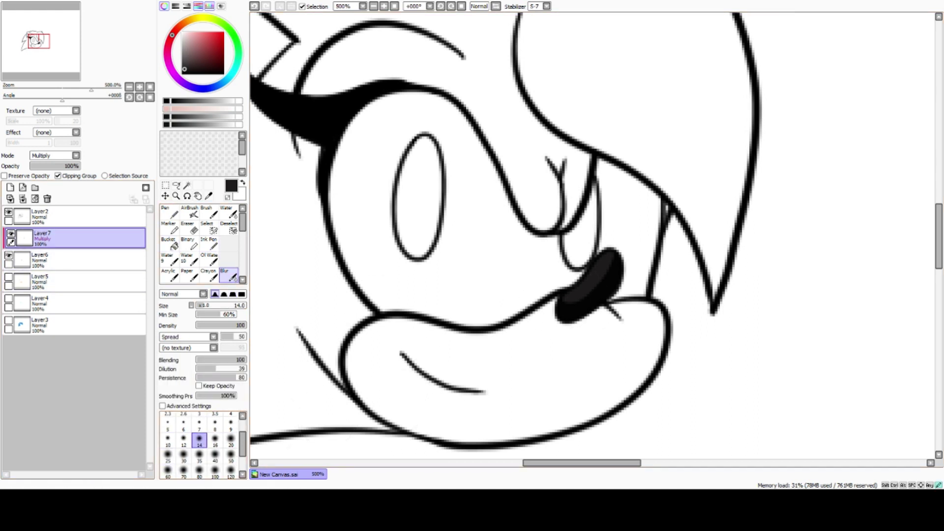
pyautogui.click(168, 439)
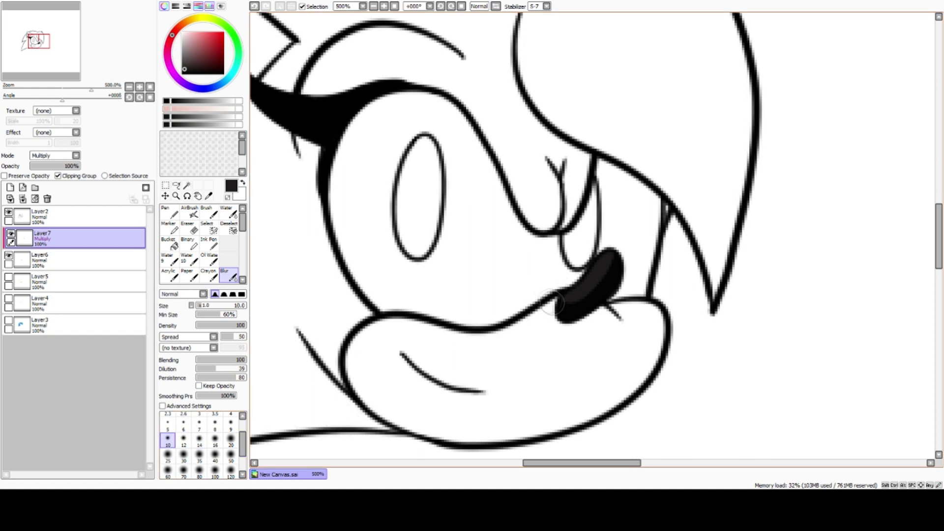
pyautogui.click(230, 423)
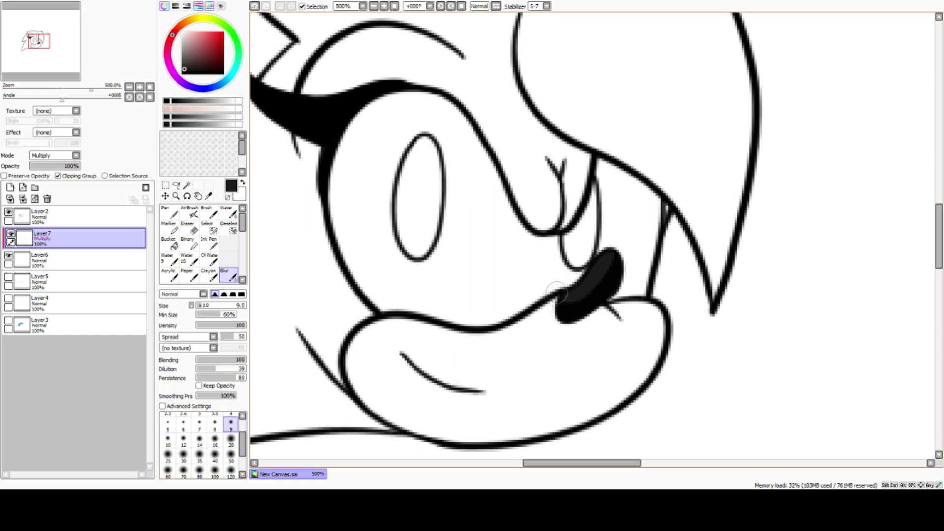
pyautogui.click(214, 423)
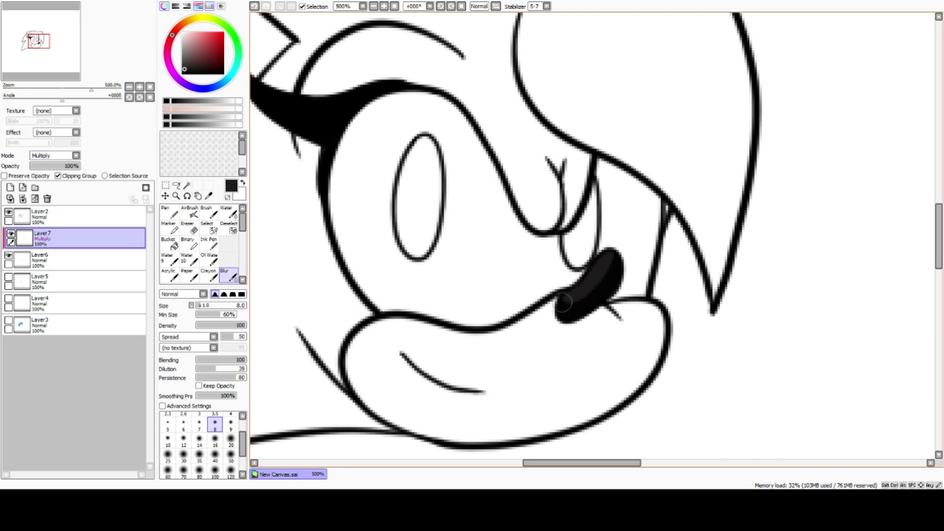
pyautogui.click(199, 424)
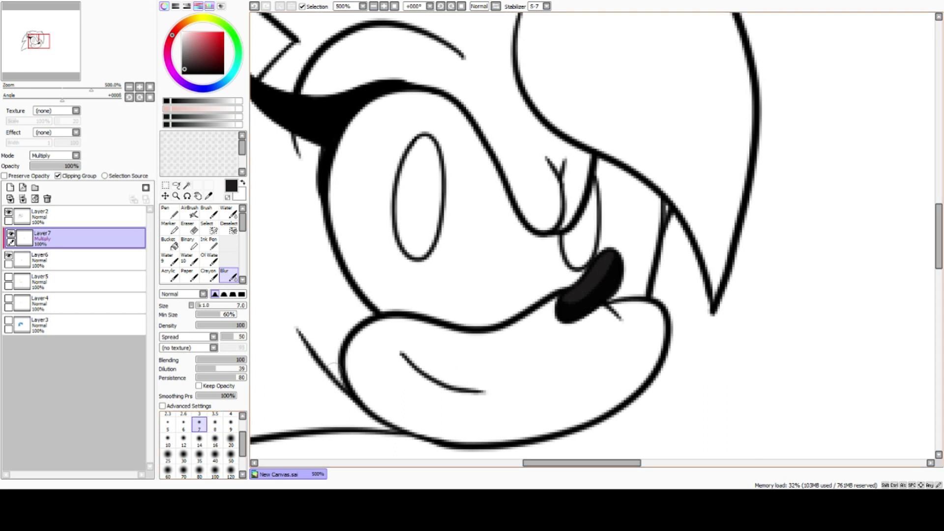
pyautogui.moveTo(576, 300)
pyautogui.mouseDown()
pyautogui.moveTo(608, 258)
pyautogui.moveTo(609, 269)
pyautogui.moveTo(556, 301)
pyautogui.moveTo(571, 303)
pyautogui.mouseUp()
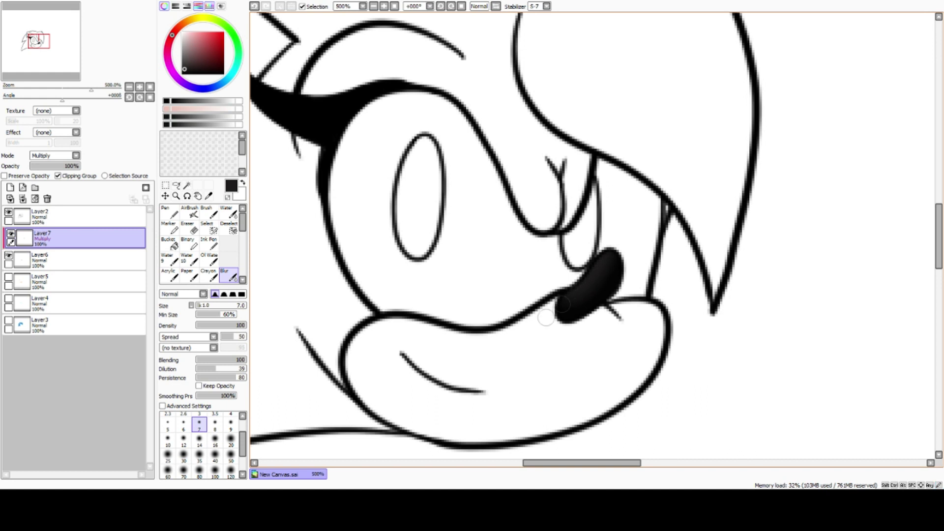
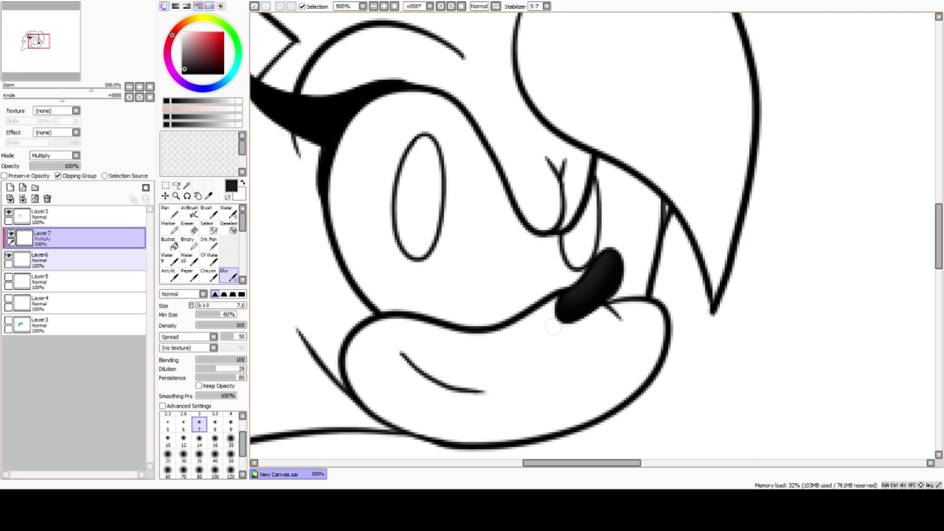
# Step: Create a layer above the nose shading, merge the shading down into Layer6, and activate the new layer
pyautogui.click(9, 188)
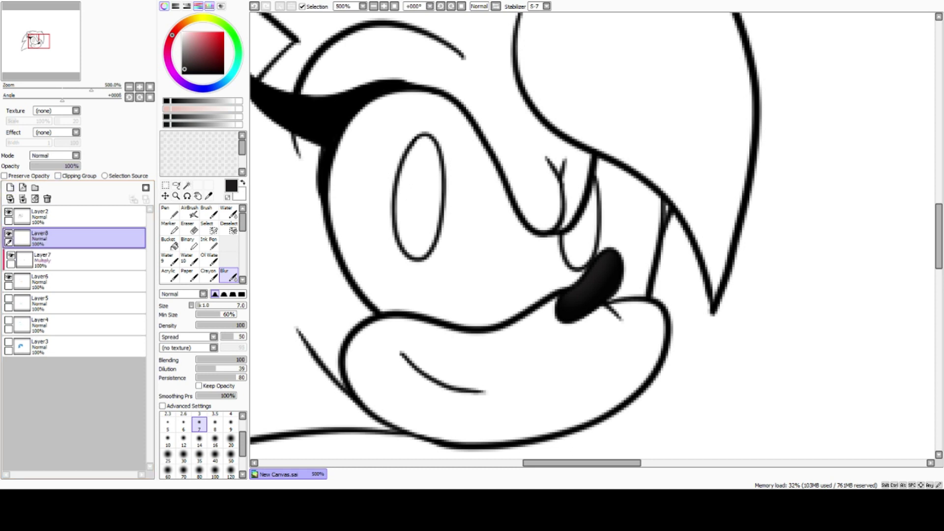
pyautogui.click(64, 260)
pyautogui.click(22, 199)
pyautogui.click(64, 238)
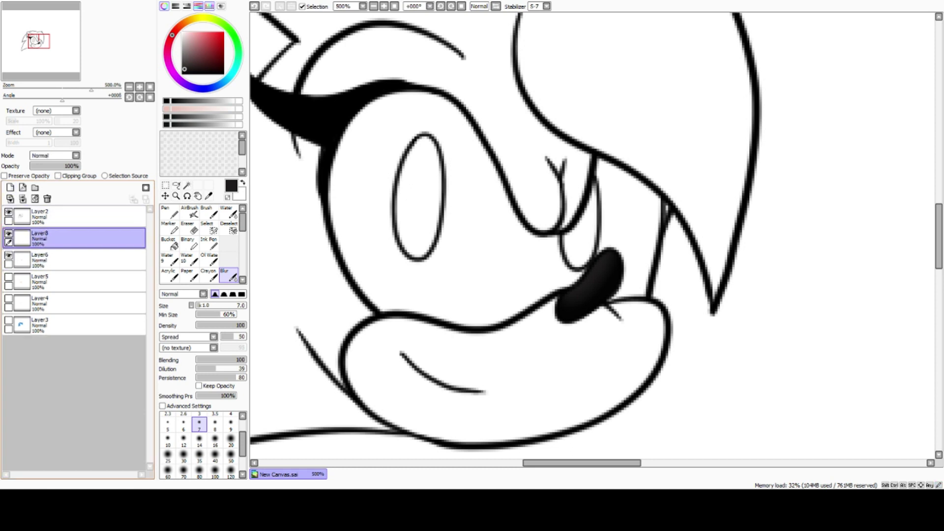
# Step: Paint a white highlight on the upper part of the nose with the Pen and merge its layer down into Layer6
pyautogui.click(182, 32)
pyautogui.click(169, 212)
pyautogui.moveTo(601, 260); pyautogui.dragTo(585, 283)
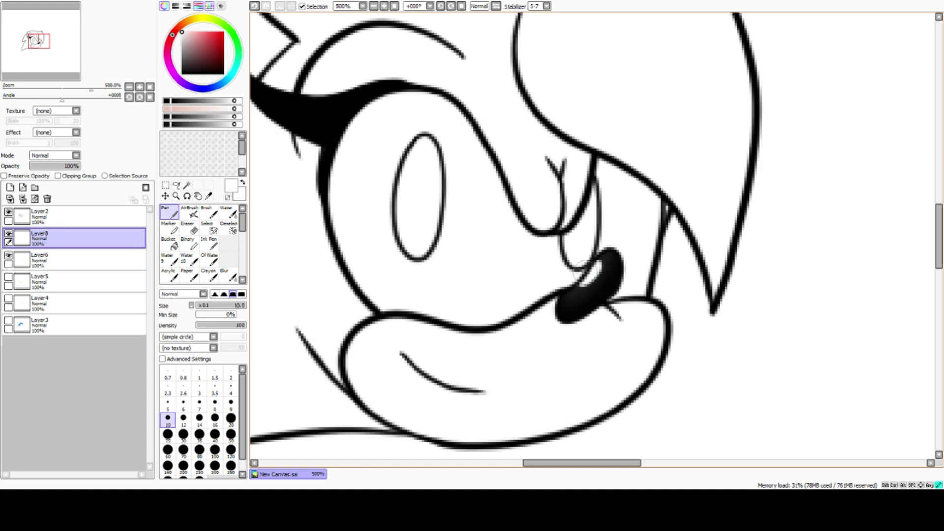
pyautogui.click(22, 198)
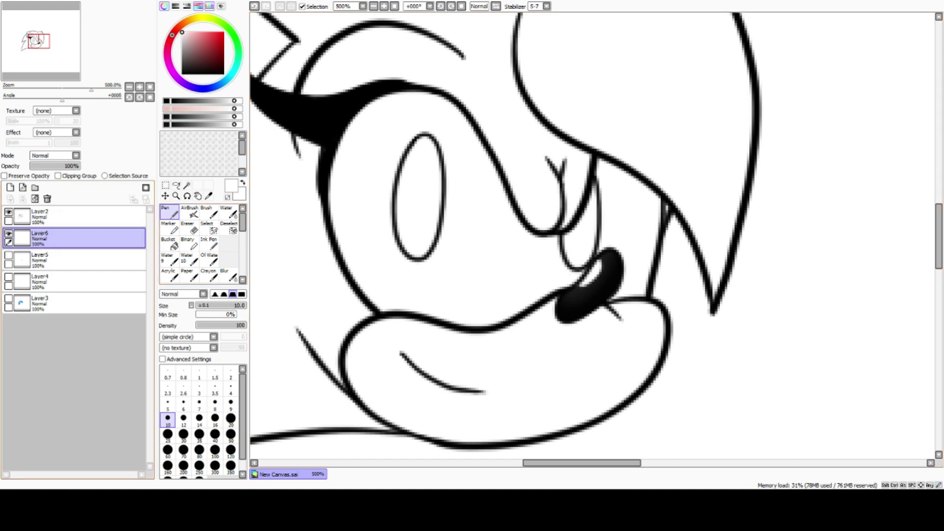
# Step: Hide Layer6, show Layer5, sample its peach, and add a layer above it set to Multiply with Clipping Group
pyautogui.click(8, 233)
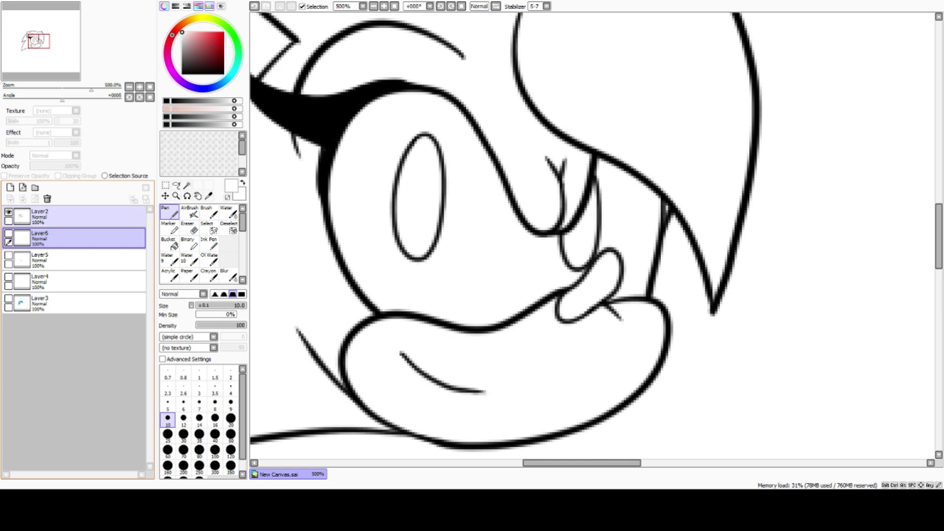
pyautogui.click(74, 260)
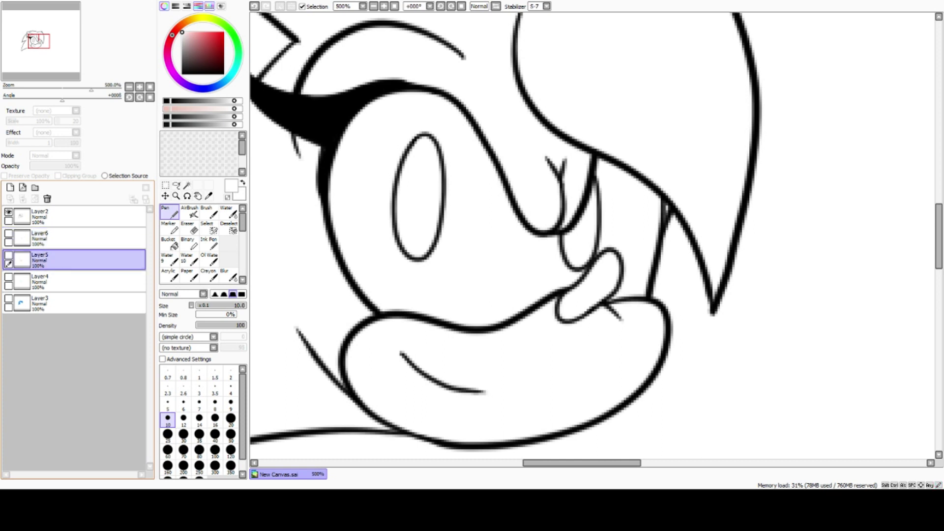
pyautogui.click(9, 255)
pyautogui.click(10, 187)
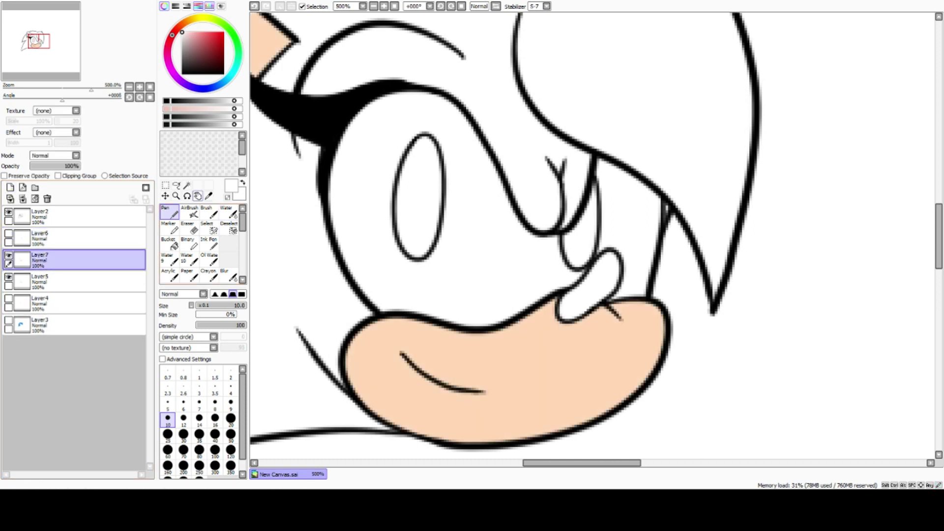
pyautogui.click(209, 196)
pyautogui.click(403, 339)
pyautogui.click(169, 212)
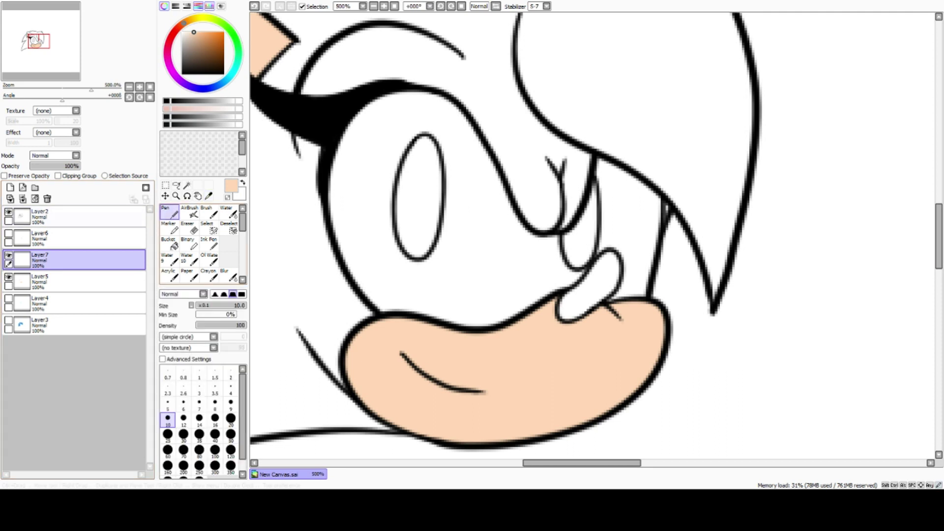
pyautogui.click(58, 176)
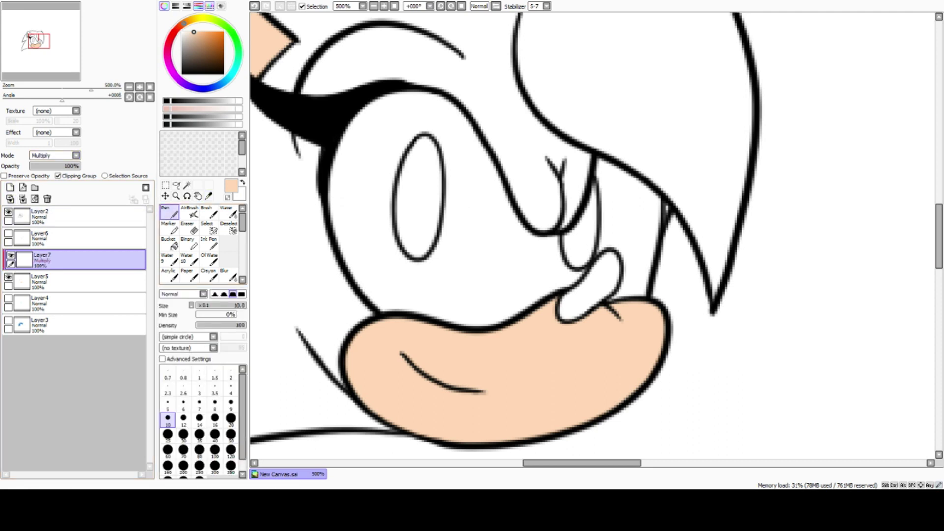
# Step: Choose a slightly darker peach and paint a test stroke across the middle of the muzzle with the Pen at size 16
pyautogui.click(198, 37)
pyautogui.click(215, 419)
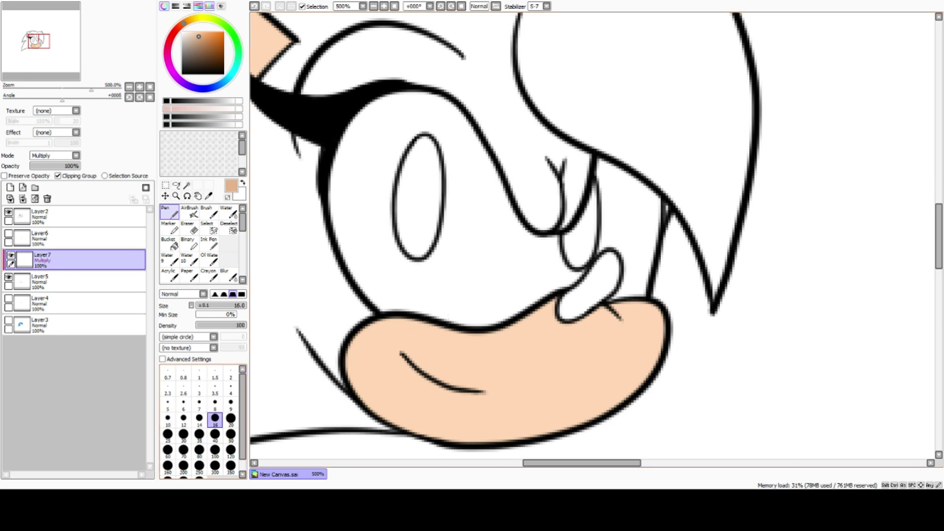
pyautogui.moveTo(470, 329)
pyautogui.mouseDown()
pyautogui.moveTo(462, 335)
pyautogui.moveTo(474, 445)
pyautogui.moveTo(506, 439)
pyautogui.mouseUp()
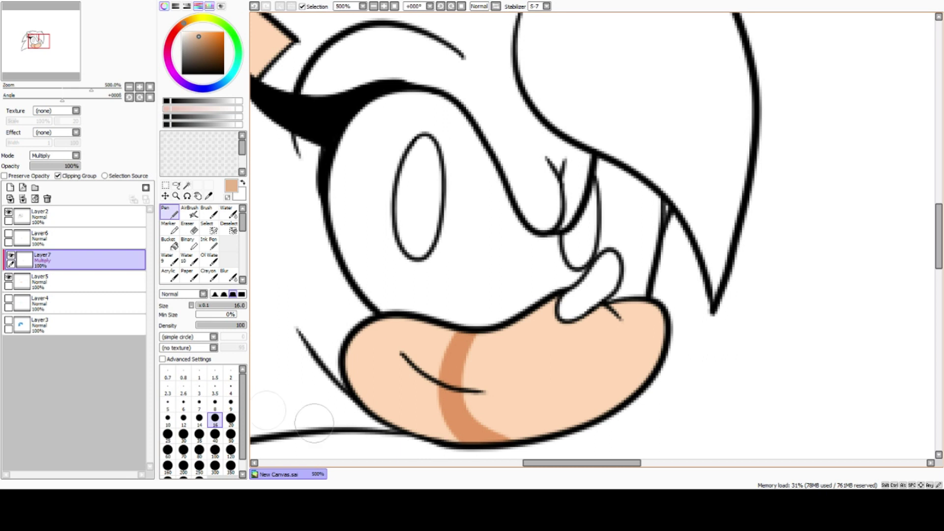
# Step: Try a redder shade in a second stroke across the muzzle near the mouth corner, and undo that stroke
pyautogui.click(179, 26)
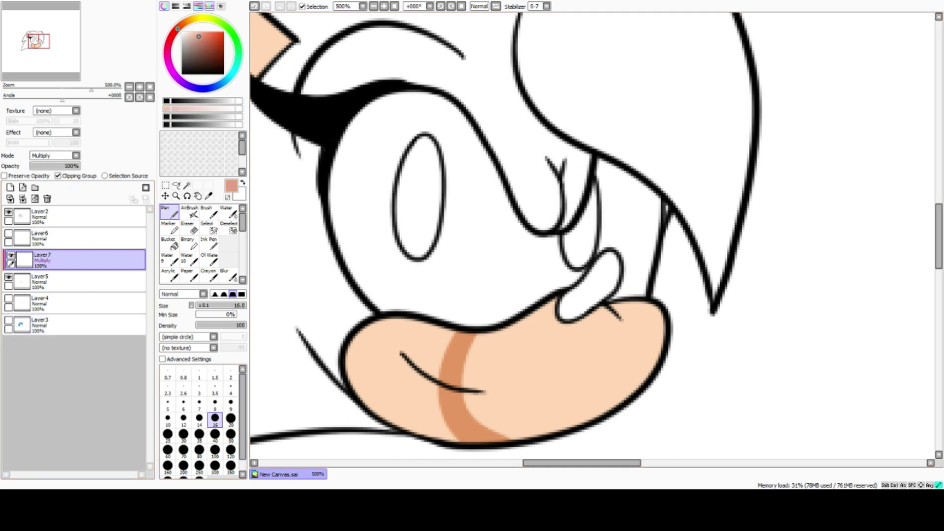
pyautogui.moveTo(418, 323)
pyautogui.mouseDown()
pyautogui.moveTo(400, 347)
pyautogui.moveTo(388, 397)
pyautogui.moveTo(412, 446)
pyautogui.mouseUp()
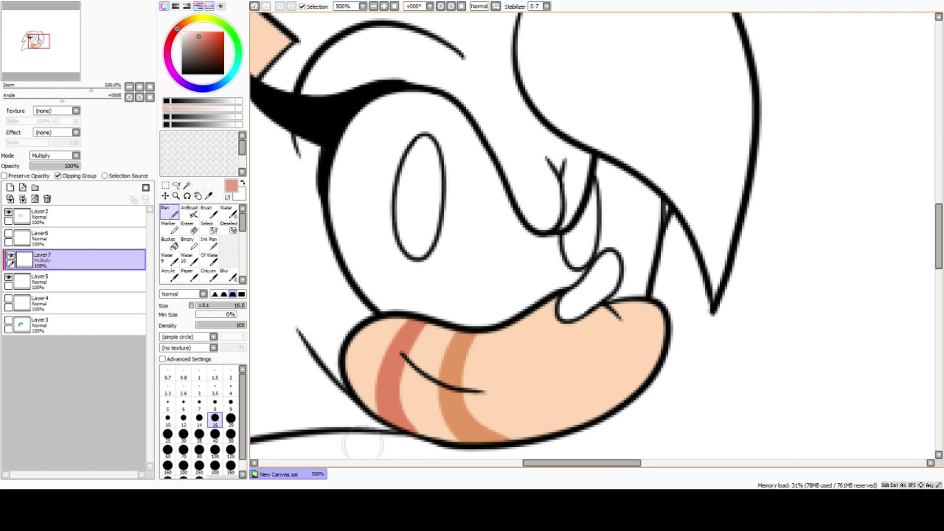
pyautogui.press('ctrl')
pyautogui.hotkey('ctrl', 'z')
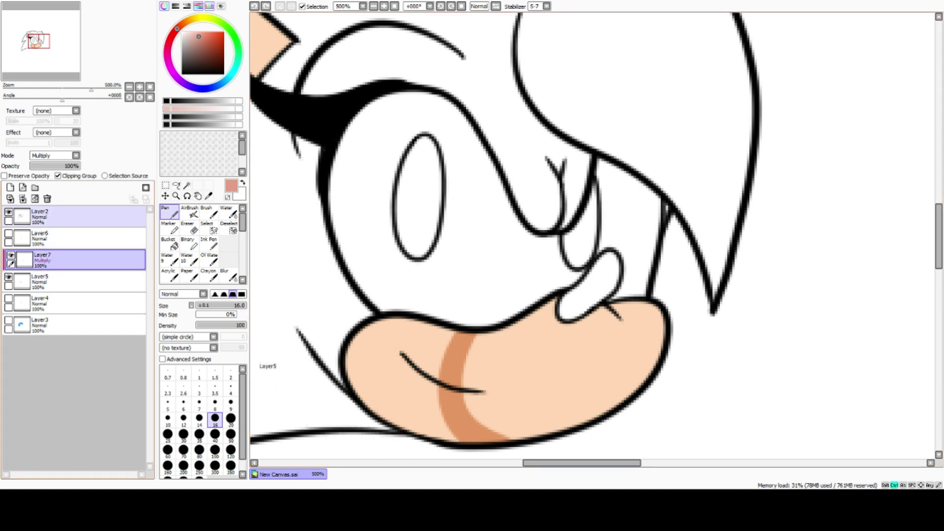
# Step: Switch Layer7 to Normal, sample the test stroke's darker peach, restore Multiply mode, and return to the Pen
pyautogui.click(53, 162)
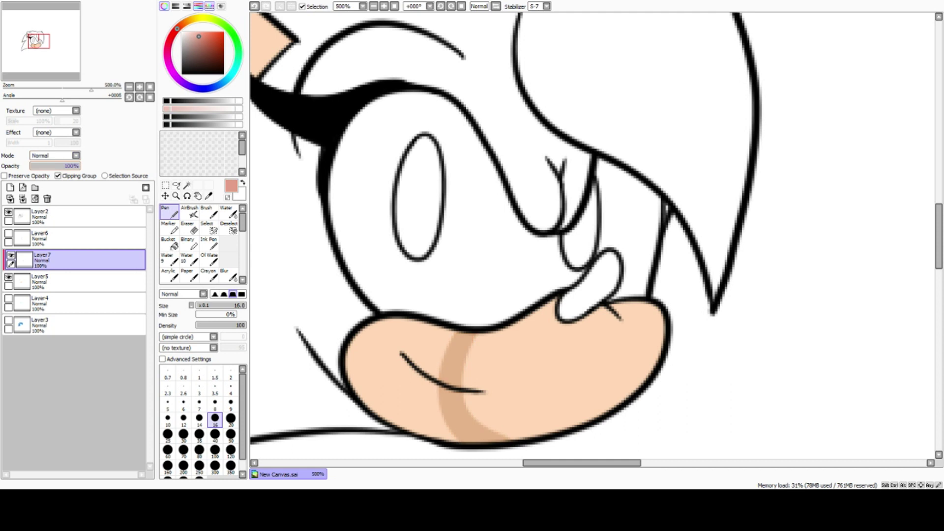
pyautogui.click(208, 196)
pyautogui.click(452, 366)
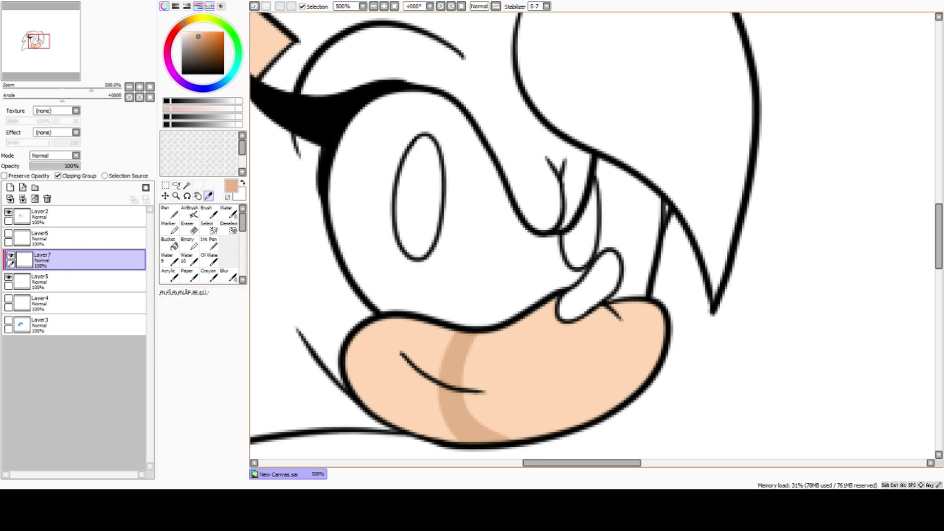
pyautogui.scroll(-1, 53, 156)
pyautogui.scroll(1, 53, 156)
pyautogui.scroll(-1, 53, 155)
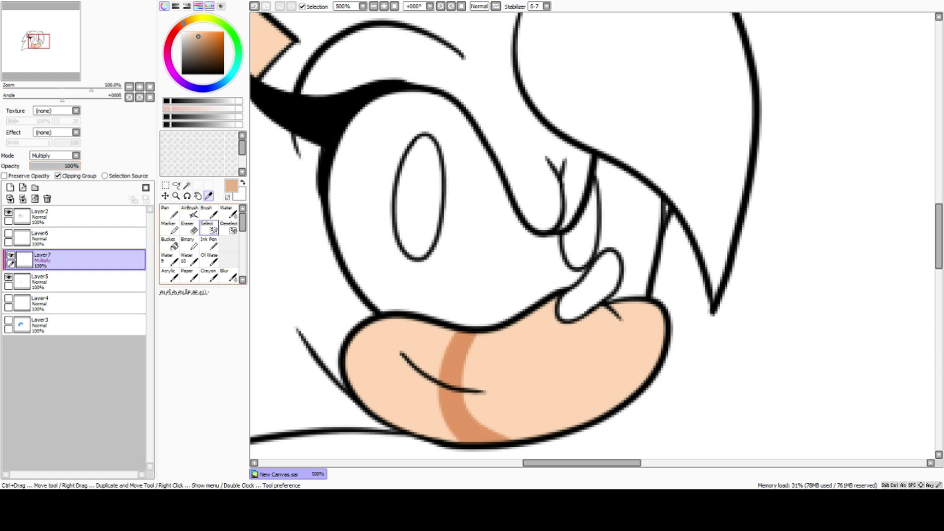
pyautogui.click(170, 211)
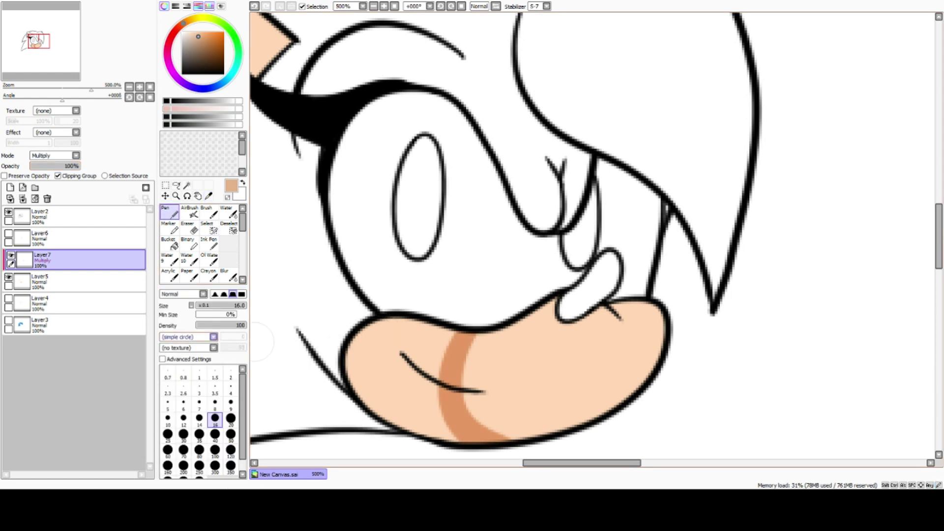
# Step: Erase the test stroke across the muzzle on Layer7 with the Eraser at size 35, and return to the Pen
pyautogui.click(189, 227)
pyautogui.click(199, 423)
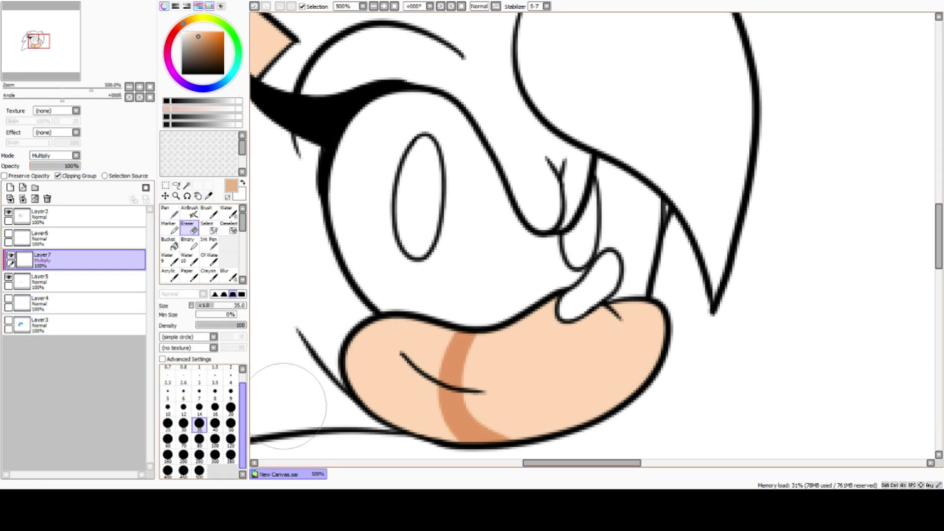
pyautogui.moveTo(450, 320)
pyautogui.mouseDown()
pyautogui.moveTo(471, 330)
pyautogui.moveTo(444, 385)
pyautogui.moveTo(452, 427)
pyautogui.mouseUp()
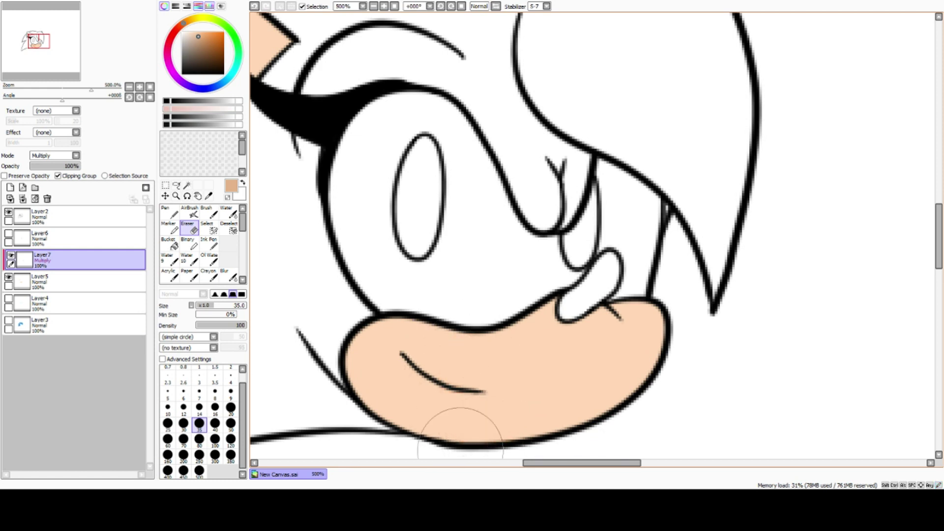
pyautogui.press('n')
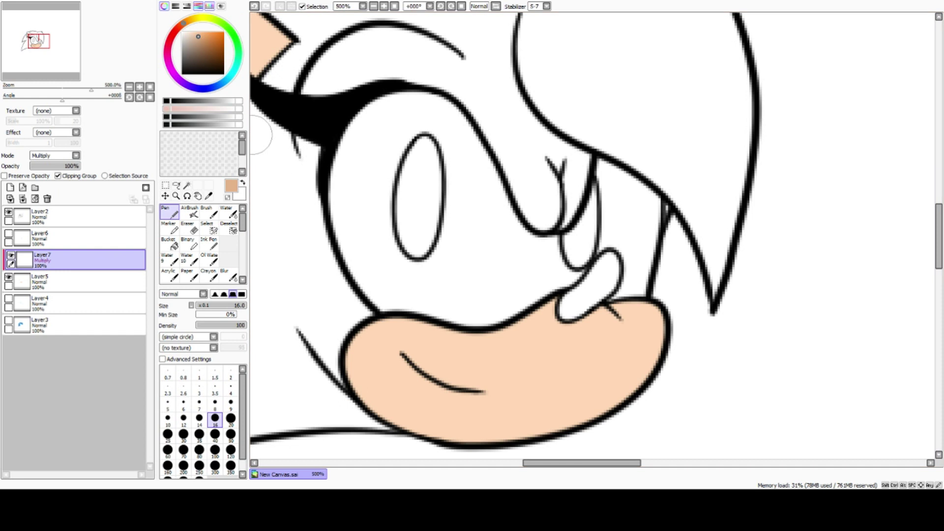
# Step: Paint darker peach shading on Layer7 from the muzzle's front end beneath the nose with the Pen at size 16
pyautogui.scroll(-2, 268, 209)
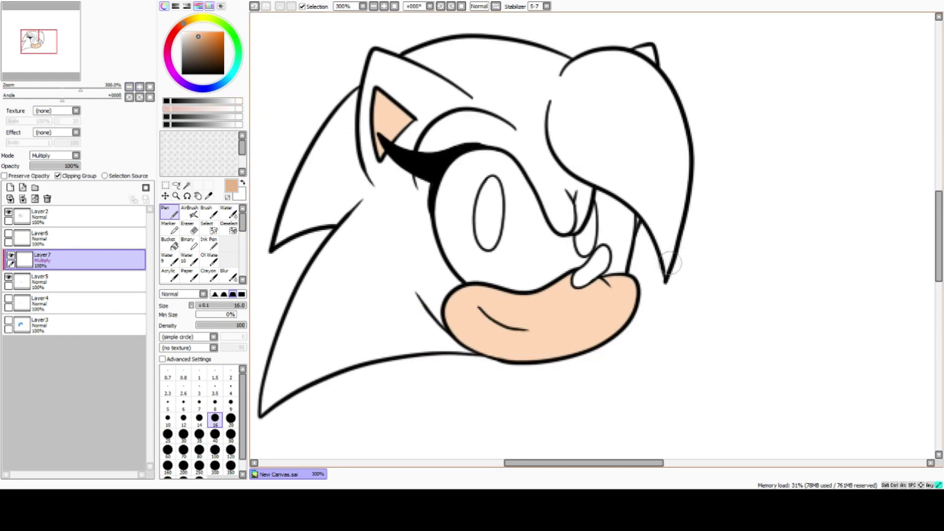
pyautogui.moveTo(639, 281); pyautogui.dragTo(573, 317)
pyautogui.moveTo(629, 283); pyautogui.dragTo(576, 319)
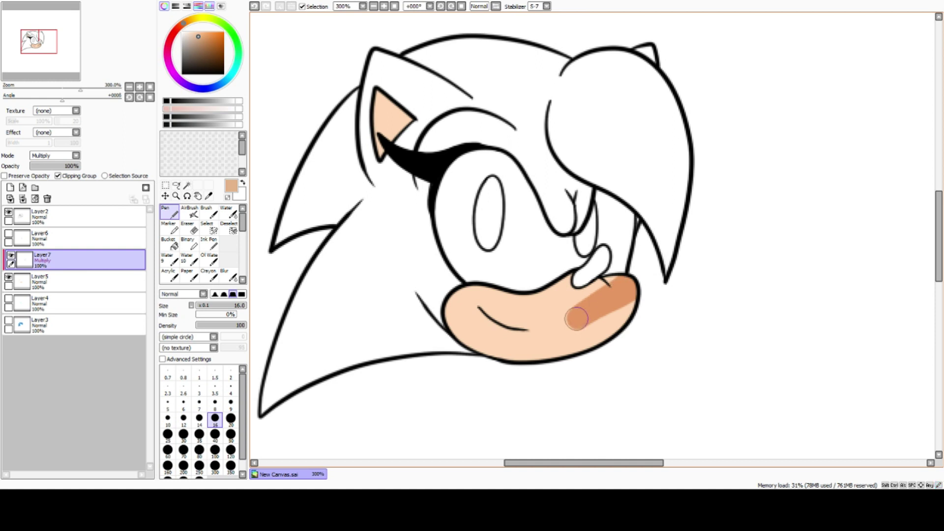
pyautogui.hotkey('ctrl', 'z')
pyautogui.hotkey('ctrl', 'z')
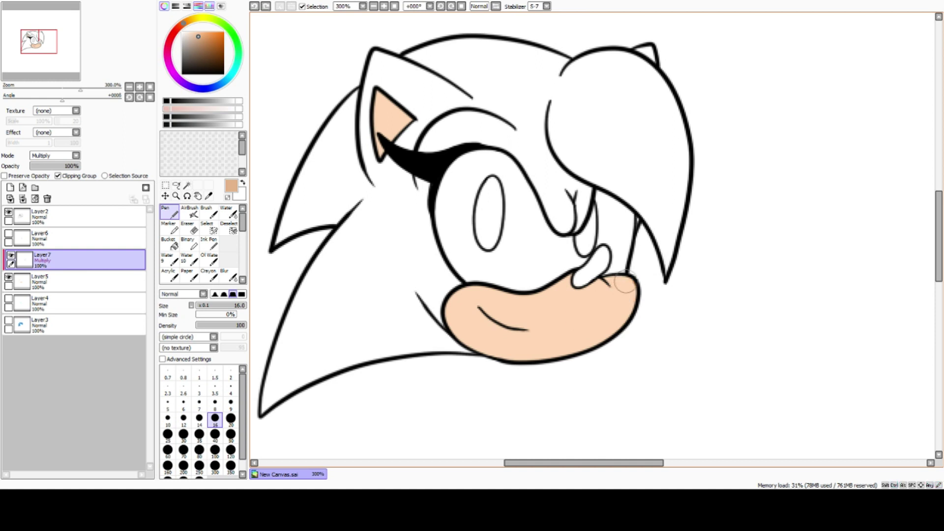
pyautogui.moveTo(645, 273); pyautogui.dragTo(580, 321)
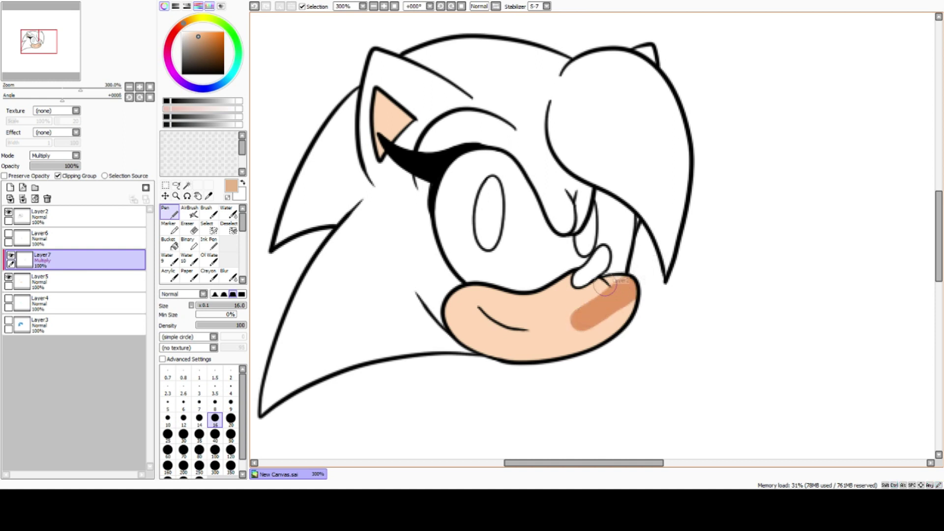
pyautogui.hotkey('ctrl', 'z')
pyautogui.moveTo(491, 301); pyautogui.dragTo(484, 324)
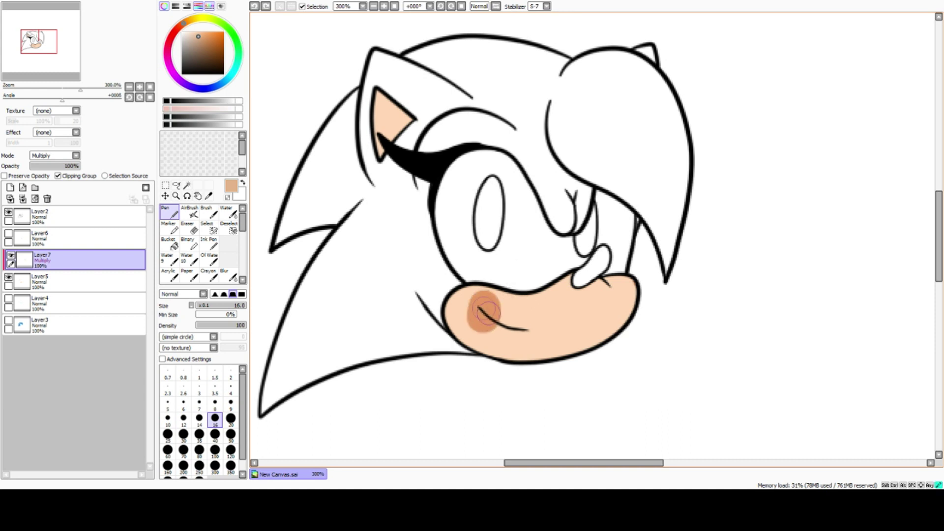
pyautogui.hotkey('ctrl', 'z')
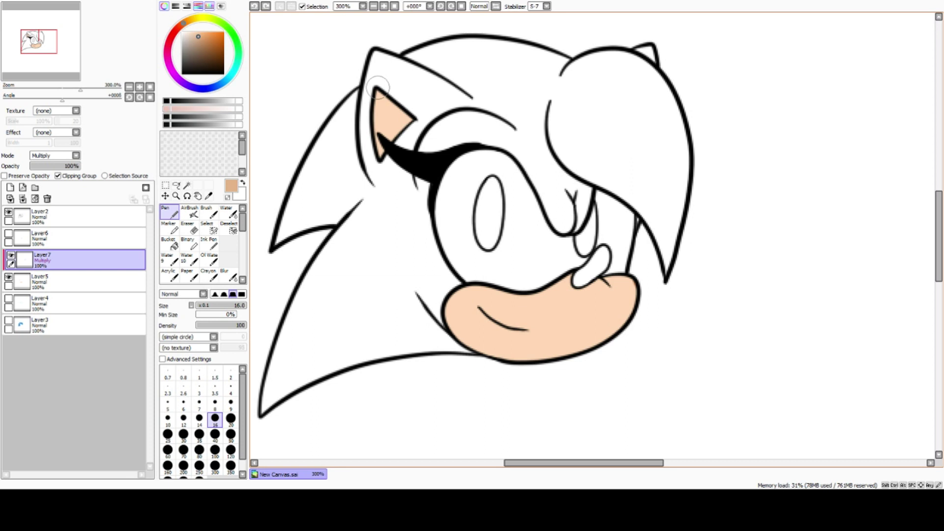
pyautogui.moveTo(378, 87)
pyautogui.mouseDown()
pyautogui.moveTo(378, 150)
pyautogui.moveTo(395, 125)
pyautogui.mouseUp()
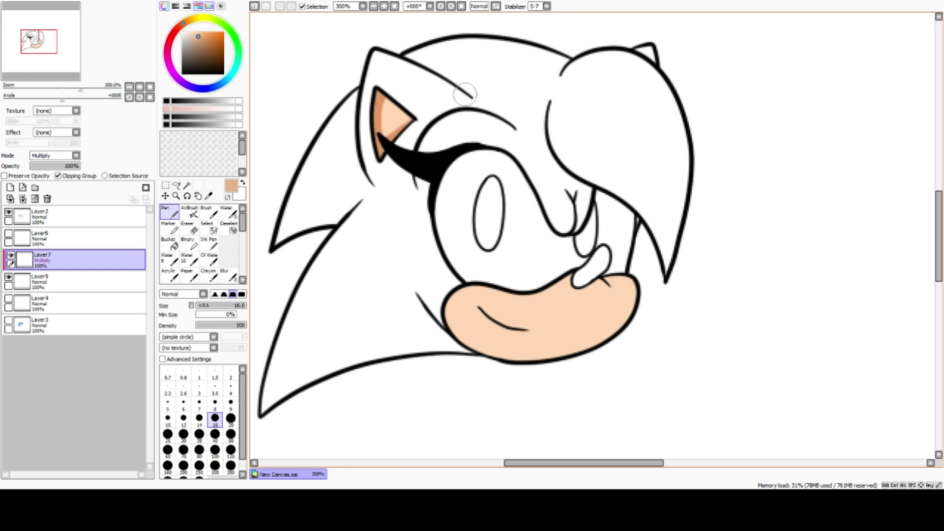
pyautogui.hotkey('ctrl', 'z')
pyautogui.moveTo(375, 87); pyautogui.dragTo(415, 122)
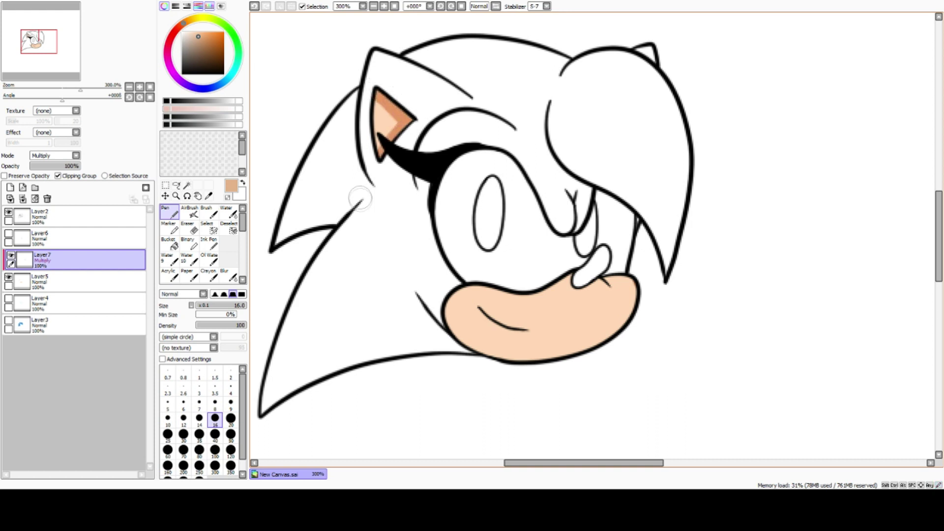
pyautogui.moveTo(379, 114); pyautogui.dragTo(377, 123)
pyautogui.hotkey('ctrl', 'z')
pyautogui.hotkey('ctrl', 'z')
pyautogui.hotkey('ctrl', 'z')
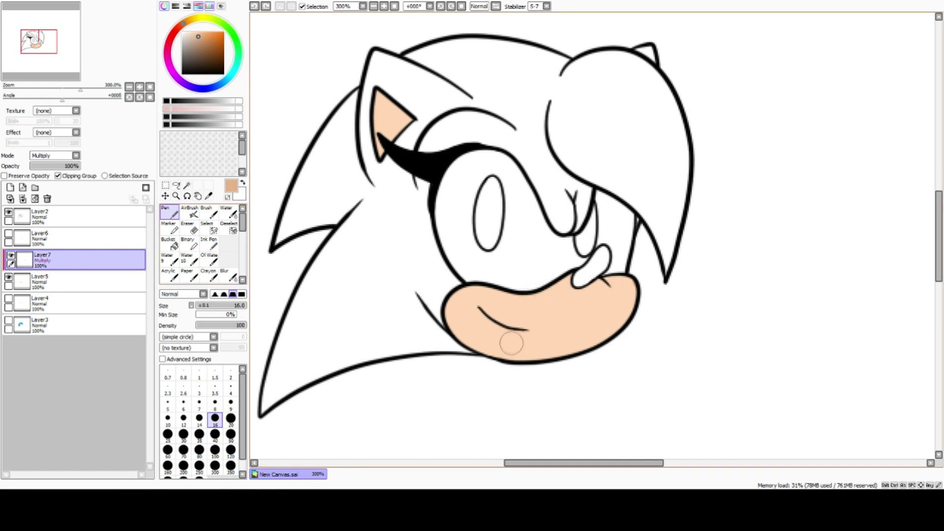
pyautogui.moveTo(627, 291); pyautogui.dragTo(587, 318)
pyautogui.moveTo(481, 324)
pyautogui.mouseDown()
pyautogui.moveTo(475, 309)
pyautogui.moveTo(487, 305)
pyautogui.moveTo(481, 320)
pyautogui.mouseUp()
pyautogui.hotkey('ctrl', 'z')
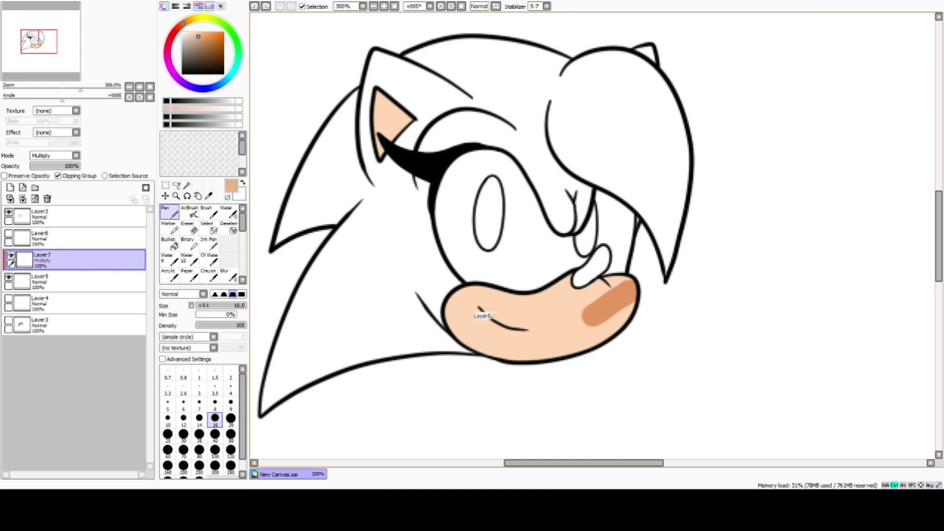
pyautogui.hotkey('ctrl', 'z')
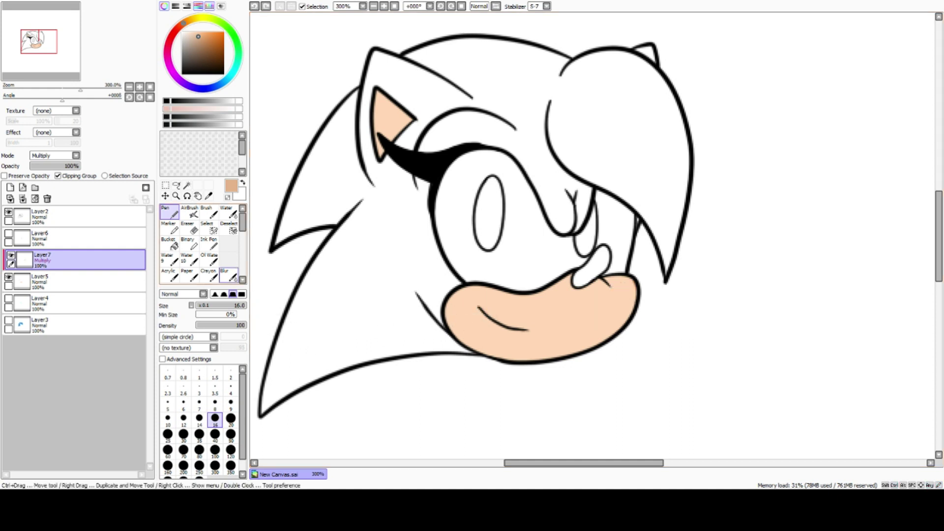
# Step: Shade the muzzle's left end at brush size 16 and the area under the nose at size 8 with the Pen
pyautogui.moveTo(511, 294)
pyautogui.mouseDown()
pyautogui.moveTo(497, 320)
pyautogui.moveTo(507, 349)
pyautogui.moveTo(543, 367)
pyautogui.moveTo(493, 351)
pyautogui.moveTo(487, 315)
pyautogui.moveTo(504, 282)
pyautogui.moveTo(486, 311)
pyautogui.moveTo(486, 354)
pyautogui.moveTo(480, 309)
pyautogui.moveTo(495, 282)
pyautogui.moveTo(469, 312)
pyautogui.moveTo(477, 348)
pyautogui.moveTo(468, 336)
pyautogui.moveTo(477, 286)
pyautogui.moveTo(463, 289)
pyautogui.moveTo(454, 329)
pyautogui.moveTo(465, 349)
pyautogui.moveTo(461, 295)
pyautogui.moveTo(446, 331)
pyautogui.moveTo(464, 292)
pyautogui.moveTo(452, 322)
pyautogui.mouseUp()
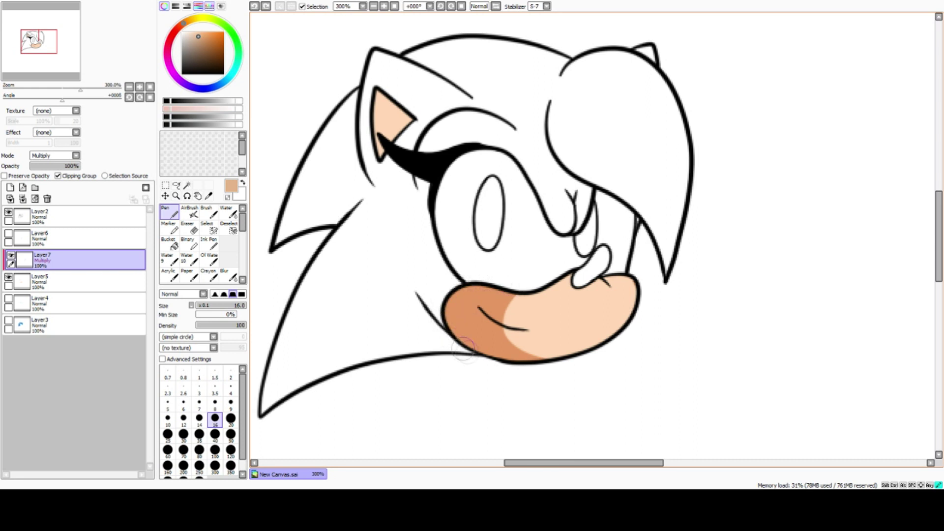
pyautogui.moveTo(463, 349)
pyautogui.mouseDown()
pyautogui.moveTo(523, 368)
pyautogui.moveTo(513, 362)
pyautogui.mouseUp()
pyautogui.click(215, 404)
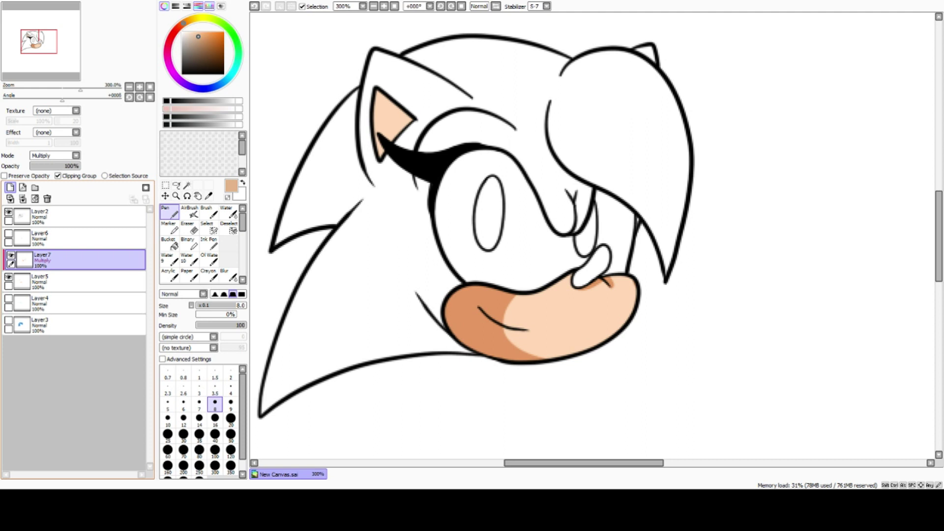
# Step: Shade the upper and side edges of the inner ear with the Pen at size 14
pyautogui.click(199, 418)
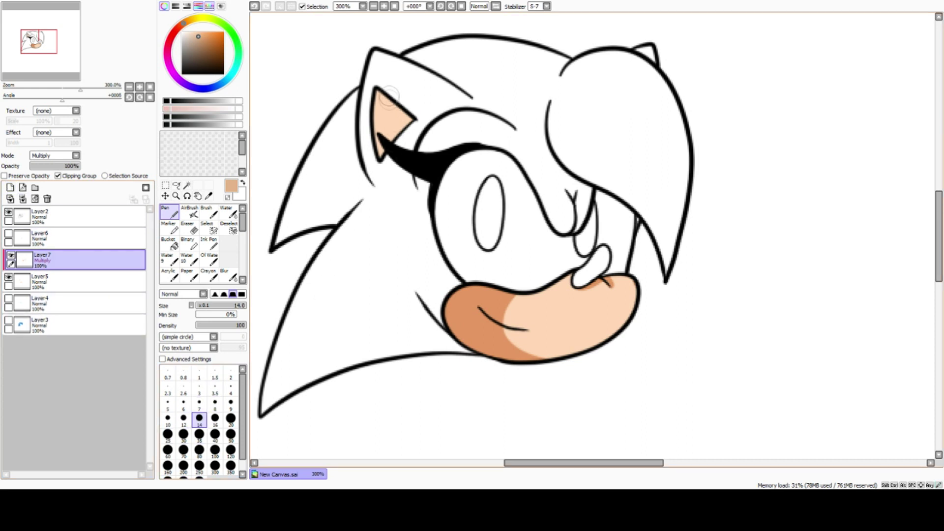
pyautogui.moveTo(377, 87)
pyautogui.mouseDown()
pyautogui.moveTo(399, 127)
pyautogui.moveTo(364, 168)
pyautogui.mouseUp()
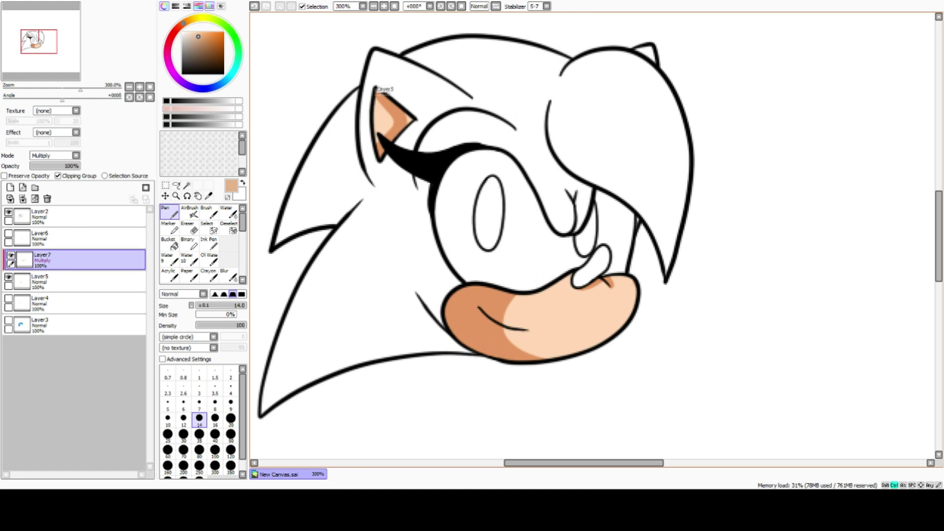
pyautogui.hotkey('ctrl', 'z')
pyautogui.moveTo(372, 83); pyautogui.dragTo(416, 123)
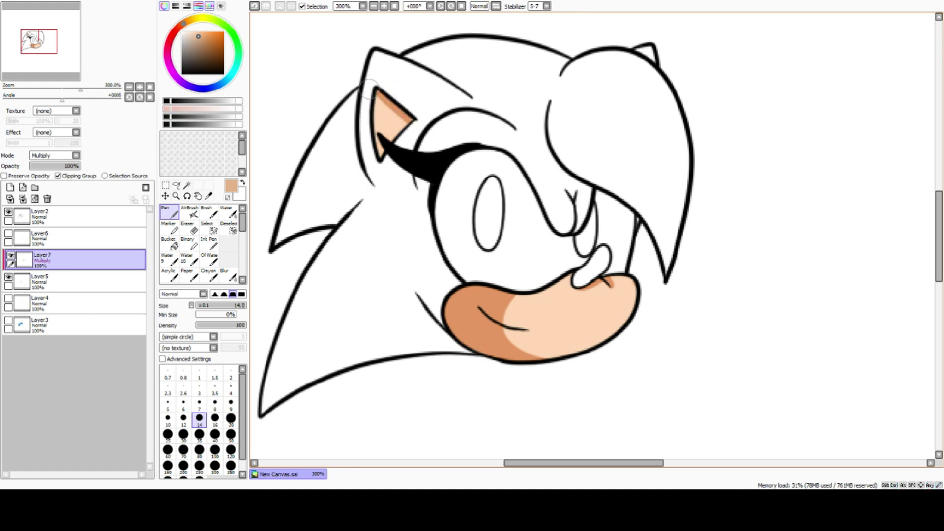
pyautogui.moveTo(384, 96)
pyautogui.mouseDown()
pyautogui.moveTo(424, 139)
pyautogui.moveTo(396, 126)
pyautogui.moveTo(397, 130)
pyautogui.mouseUp()
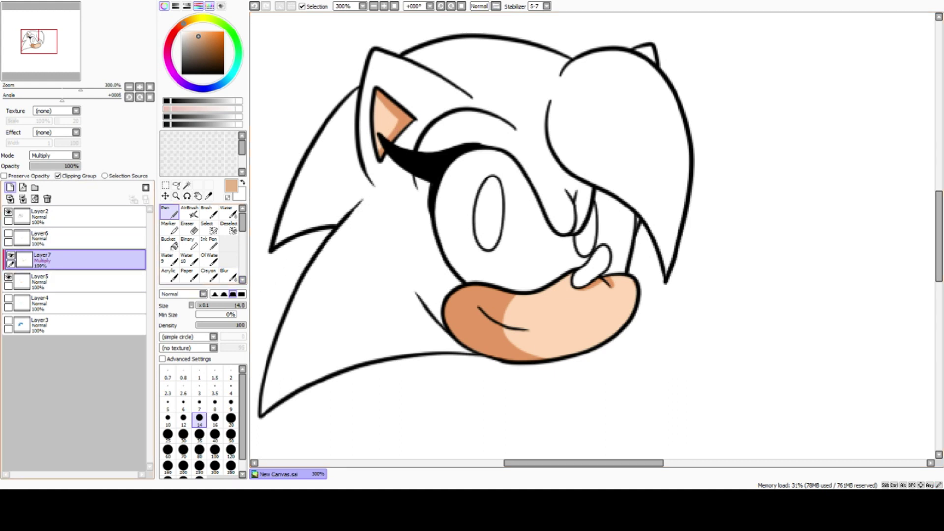
# Step: Paint darker second shadows on the inner ear and the muzzle's left end on a new clipped Multiply layer, merging it down into Layer7
pyautogui.click(9, 188)
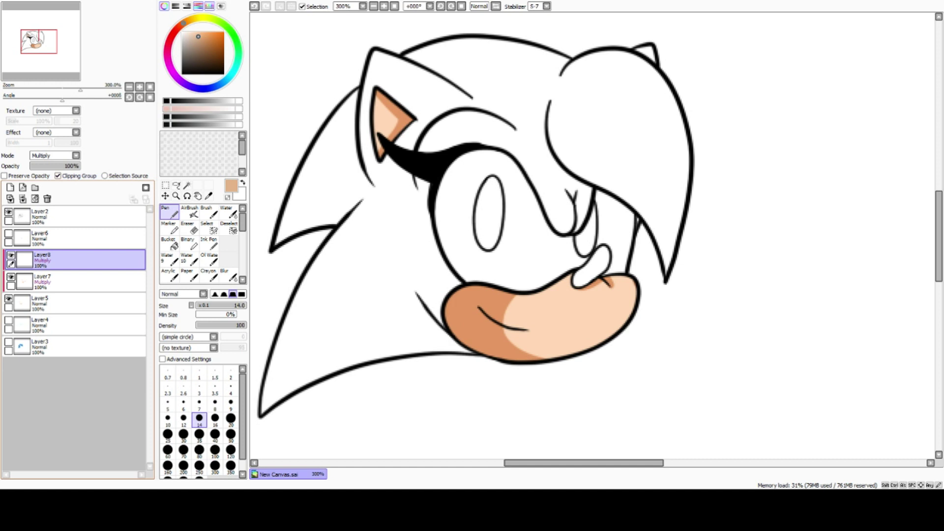
pyautogui.moveTo(385, 87)
pyautogui.mouseDown()
pyautogui.moveTo(414, 118)
pyautogui.moveTo(376, 82)
pyautogui.moveTo(389, 89)
pyautogui.moveTo(404, 125)
pyautogui.moveTo(386, 98)
pyautogui.moveTo(415, 121)
pyautogui.moveTo(399, 105)
pyautogui.moveTo(406, 128)
pyautogui.mouseUp()
pyautogui.hotkey('ctrl', 'z')
pyautogui.moveTo(481, 288); pyautogui.dragTo(461, 323)
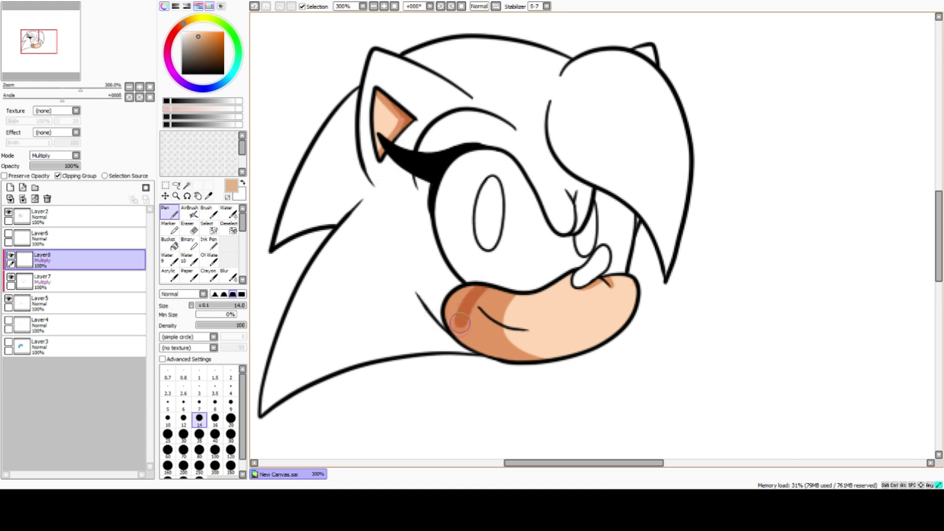
pyautogui.moveTo(479, 369); pyautogui.dragTo(476, 297)
pyautogui.moveTo(483, 366)
pyautogui.mouseDown()
pyautogui.moveTo(458, 336)
pyautogui.moveTo(471, 281)
pyautogui.moveTo(442, 317)
pyautogui.mouseUp()
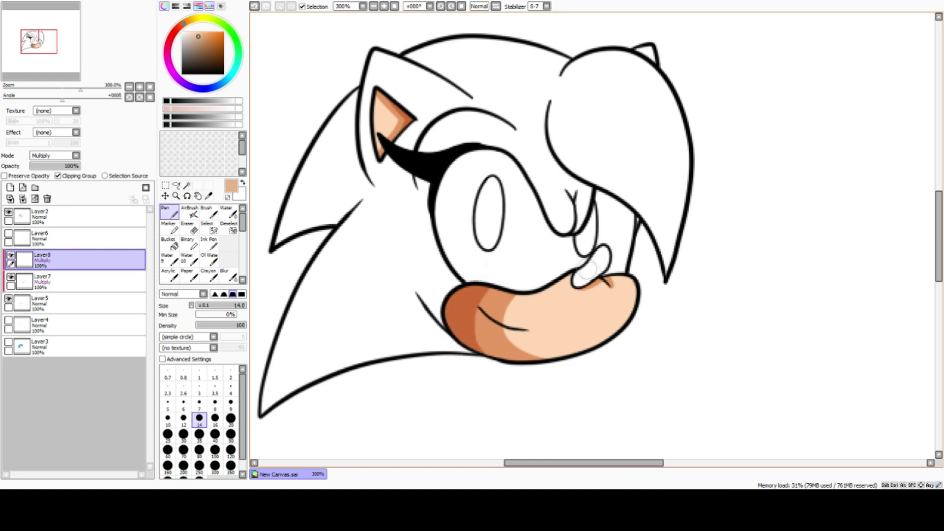
pyautogui.moveTo(587, 284)
pyautogui.mouseDown()
pyautogui.moveTo(605, 277)
pyautogui.moveTo(594, 273)
pyautogui.mouseUp()
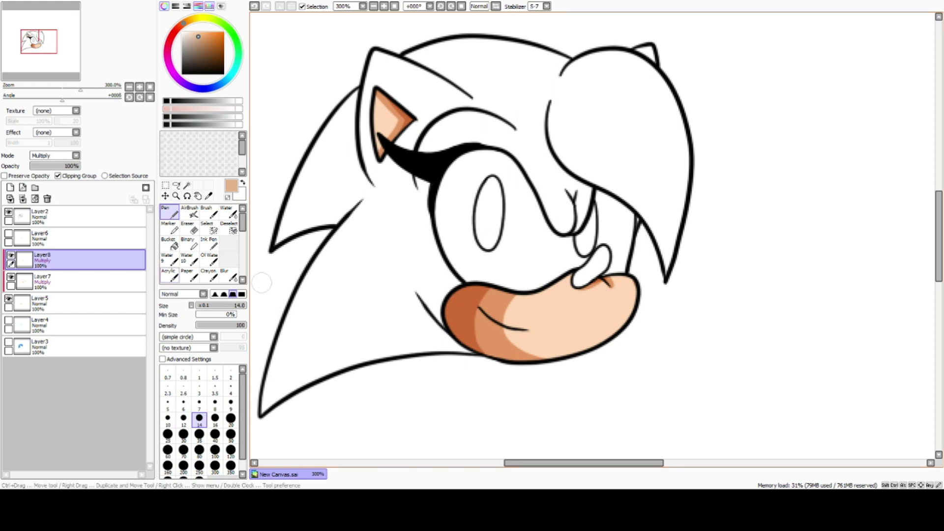
pyautogui.click(22, 198)
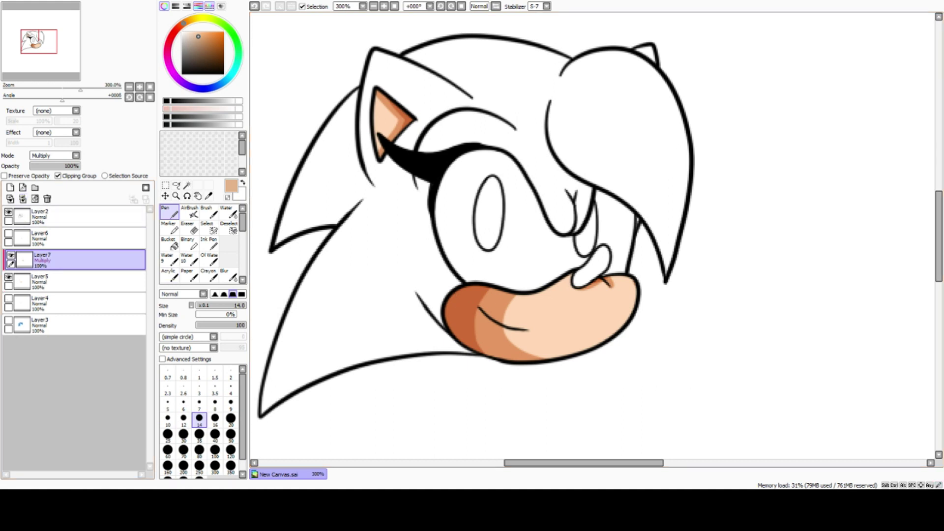
# Step: Soften the inner ear shading with the Blur tool at size 12 and the shadow under the nose at size 8
pyautogui.click(228, 275)
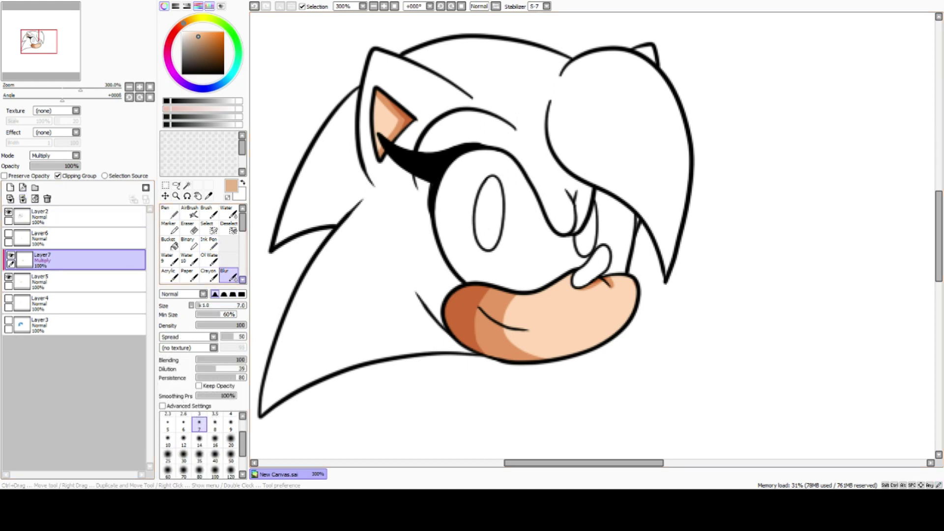
pyautogui.click(183, 439)
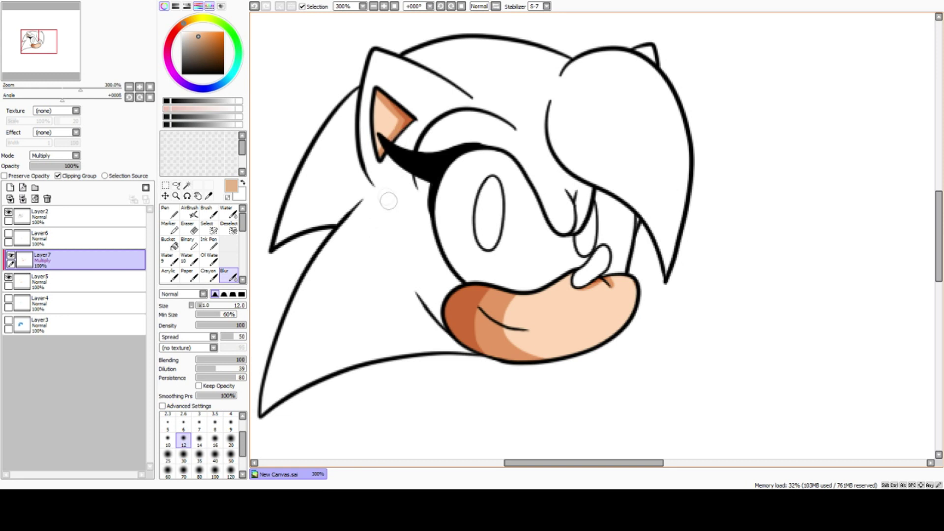
pyautogui.moveTo(402, 130)
pyautogui.mouseDown()
pyautogui.moveTo(371, 84)
pyautogui.moveTo(397, 123)
pyautogui.moveTo(398, 113)
pyautogui.moveTo(377, 158)
pyautogui.moveTo(393, 123)
pyautogui.moveTo(388, 132)
pyautogui.moveTo(368, 88)
pyautogui.moveTo(390, 111)
pyautogui.mouseUp()
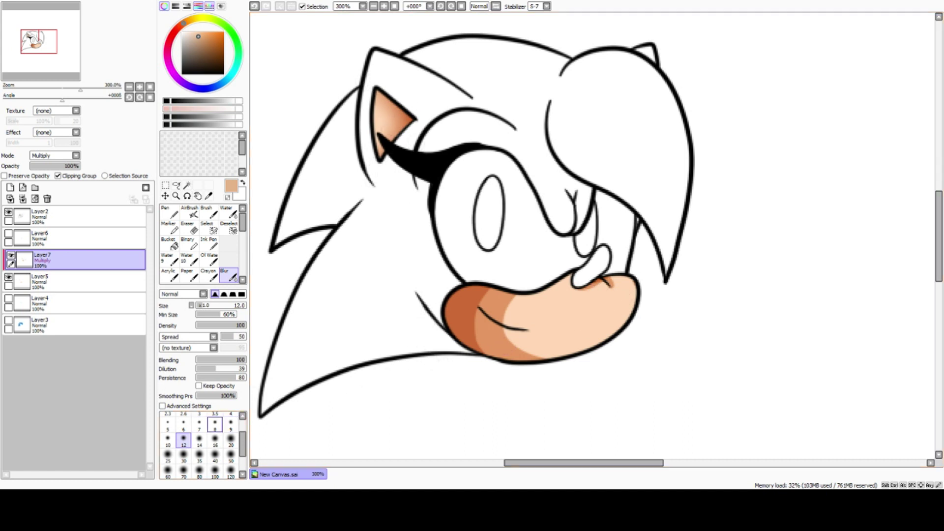
pyautogui.click(215, 424)
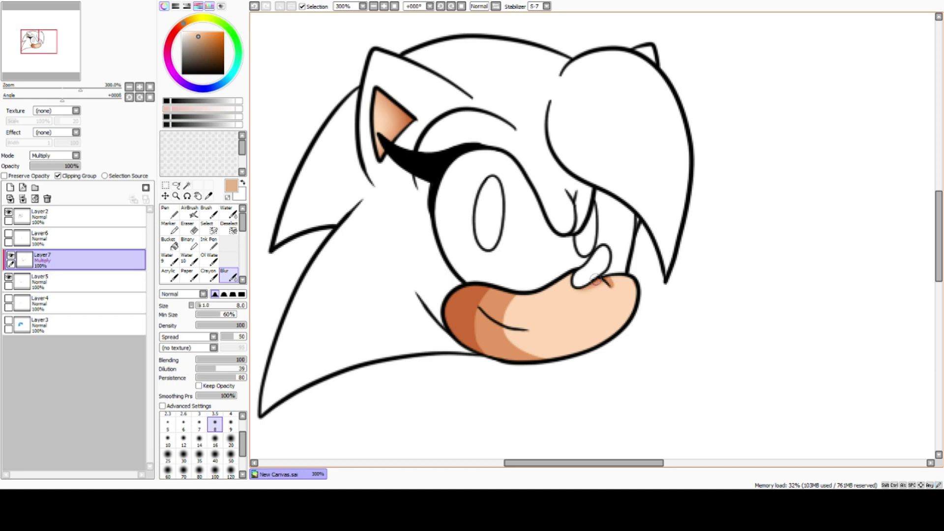
pyautogui.moveTo(601, 283)
pyautogui.mouseDown()
pyautogui.moveTo(569, 287)
pyautogui.moveTo(600, 282)
pyautogui.mouseUp()
pyautogui.moveTo(610, 279); pyautogui.dragTo(597, 282)
# Step: Blend the muzzle's shadow bands into a smooth gradient with the Blur tool at size 20
pyautogui.click(199, 439)
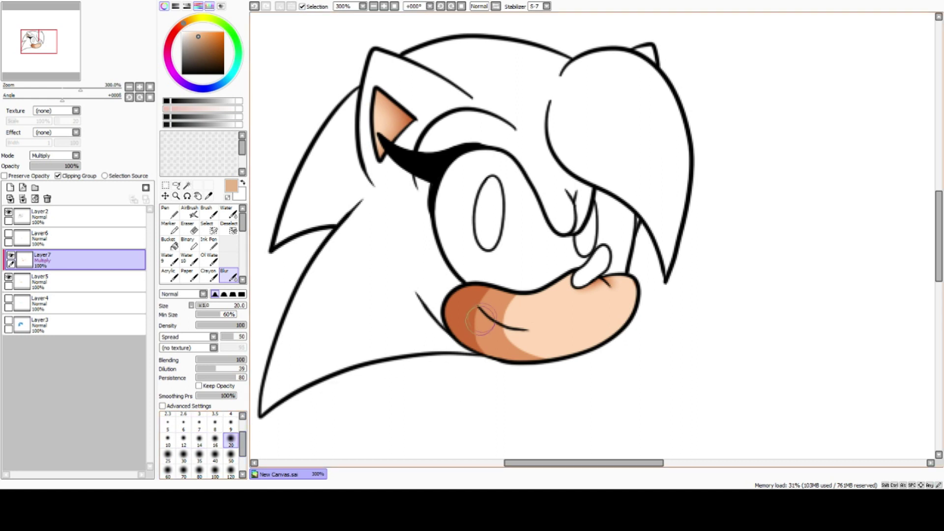
pyautogui.click(167, 455)
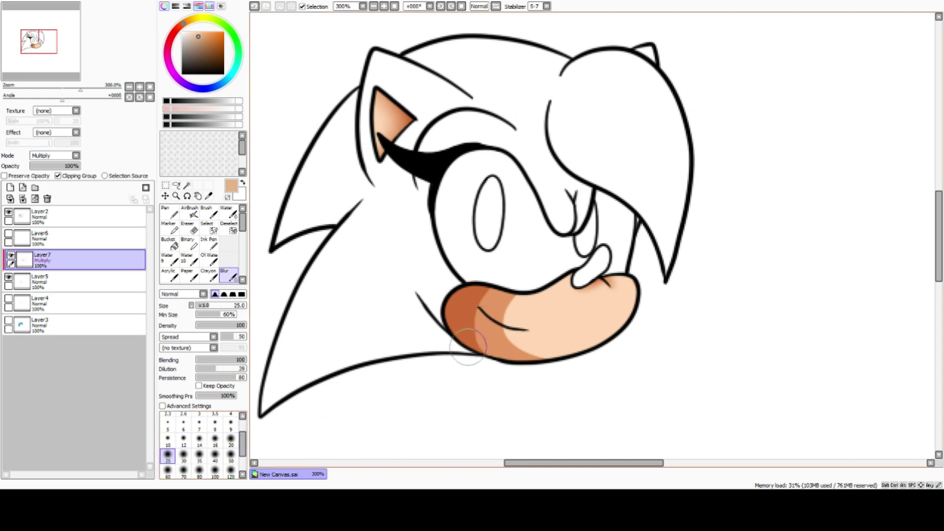
pyautogui.click(231, 439)
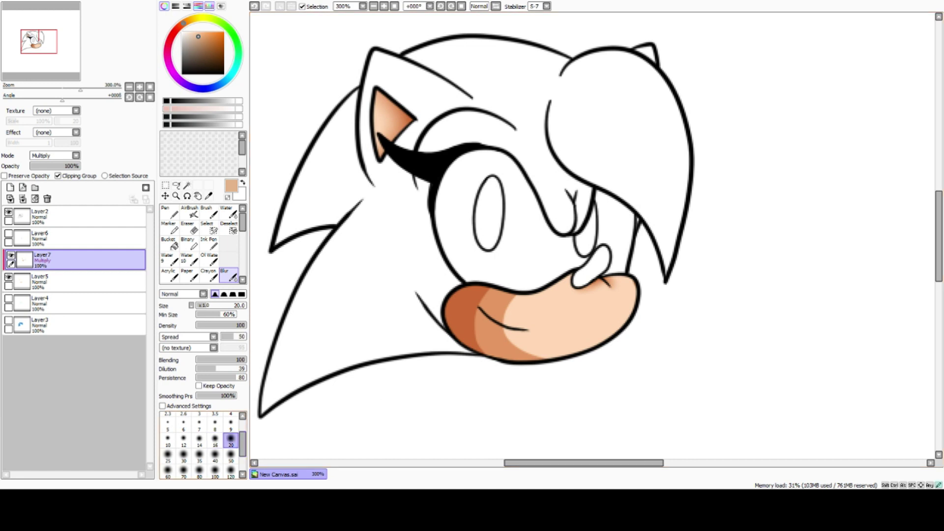
pyautogui.moveTo(469, 339)
pyautogui.mouseDown()
pyautogui.moveTo(580, 365)
pyautogui.moveTo(472, 337)
pyautogui.moveTo(545, 355)
pyautogui.moveTo(461, 315)
pyautogui.moveTo(544, 346)
pyautogui.moveTo(467, 306)
pyautogui.moveTo(522, 320)
pyautogui.moveTo(472, 302)
pyautogui.moveTo(534, 312)
pyautogui.moveTo(483, 289)
pyautogui.moveTo(537, 302)
pyautogui.moveTo(471, 281)
pyautogui.moveTo(536, 304)
pyautogui.moveTo(477, 303)
pyautogui.moveTo(533, 309)
pyautogui.moveTo(474, 318)
pyautogui.moveTo(556, 342)
pyautogui.moveTo(482, 343)
pyautogui.moveTo(542, 354)
pyautogui.moveTo(465, 311)
pyautogui.moveTo(482, 300)
pyautogui.moveTo(551, 338)
pyautogui.mouseUp()
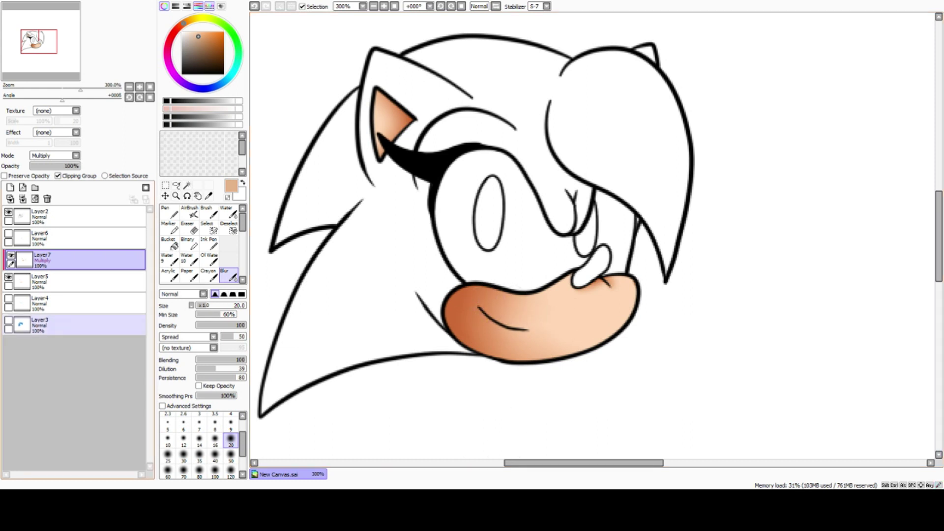
# Step: Lower the Multiply shading layer's opacity to 68% and merge it down into Layer5
pyautogui.click(150, 86)
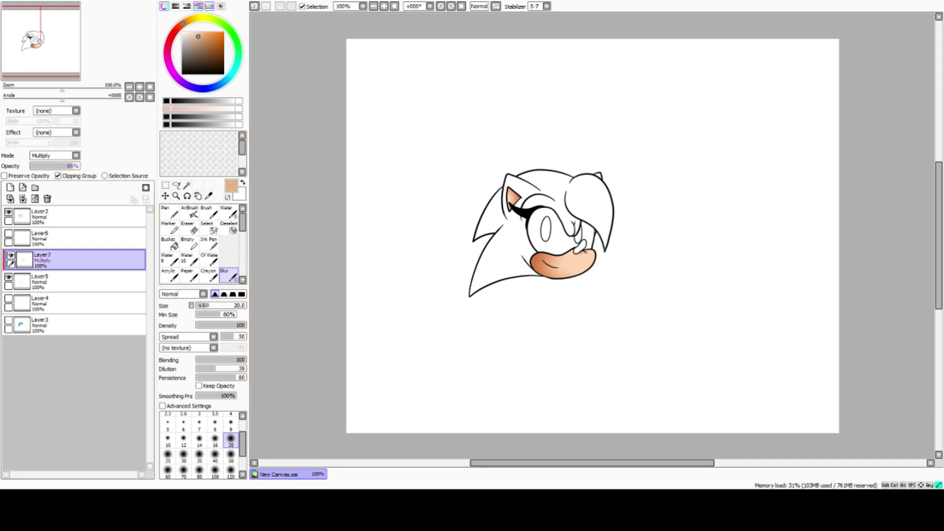
pyautogui.moveTo(72, 166); pyautogui.dragTo(66, 166)
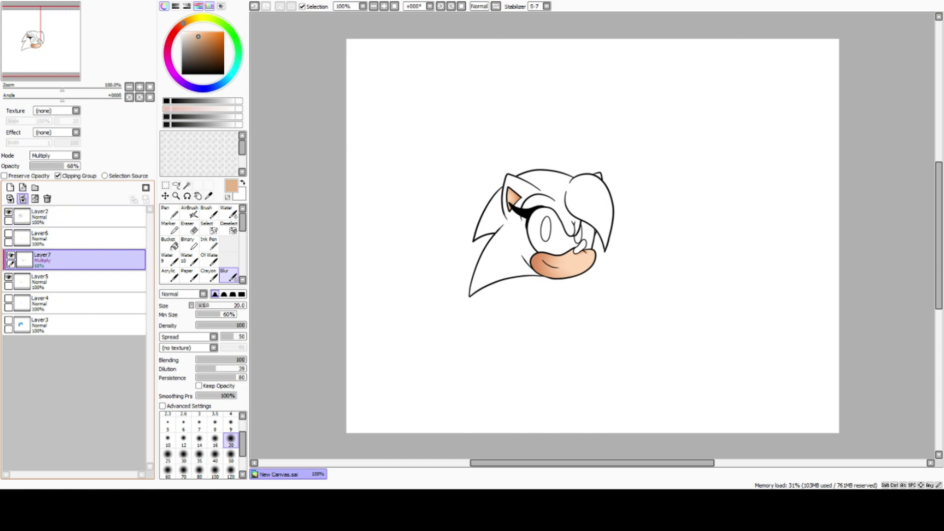
pyautogui.click(23, 198)
# Step: Paint inner ear and right muzzle highlights in the sampled light peach on a new clipped Screen layer, using the Pen at size 14
pyautogui.click(10, 187)
pyautogui.click(208, 196)
pyautogui.click(139, 87)
pyautogui.hotkey('ctrl', '+')
pyautogui.hotkey('ctrl', '+')
pyautogui.click(565, 315)
pyautogui.click(169, 211)
pyautogui.click(58, 176)
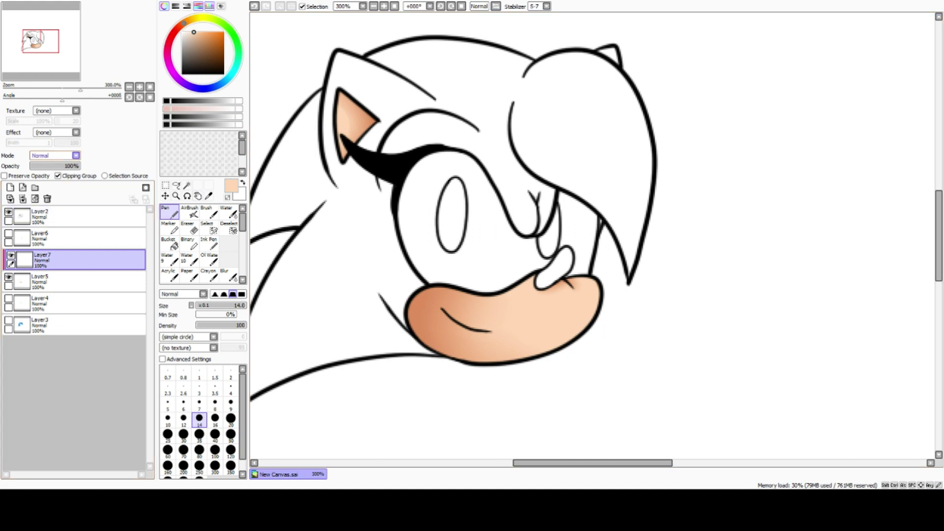
pyautogui.click(71, 176)
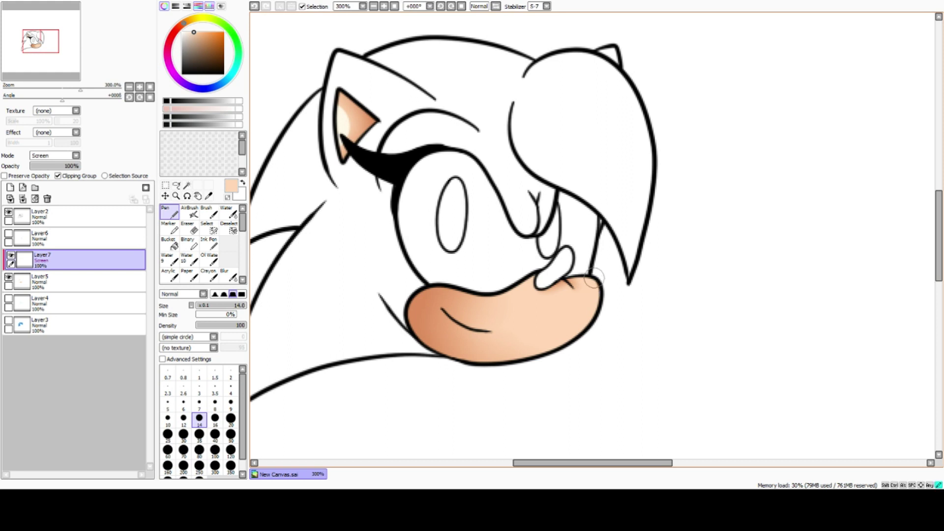
pyautogui.moveTo(600, 278)
pyautogui.mouseDown()
pyautogui.moveTo(522, 315)
pyautogui.moveTo(549, 344)
pyautogui.moveTo(594, 327)
pyautogui.moveTo(544, 328)
pyautogui.moveTo(538, 315)
pyautogui.moveTo(590, 302)
pyautogui.moveTo(592, 310)
pyautogui.moveTo(550, 320)
pyautogui.mouseUp()
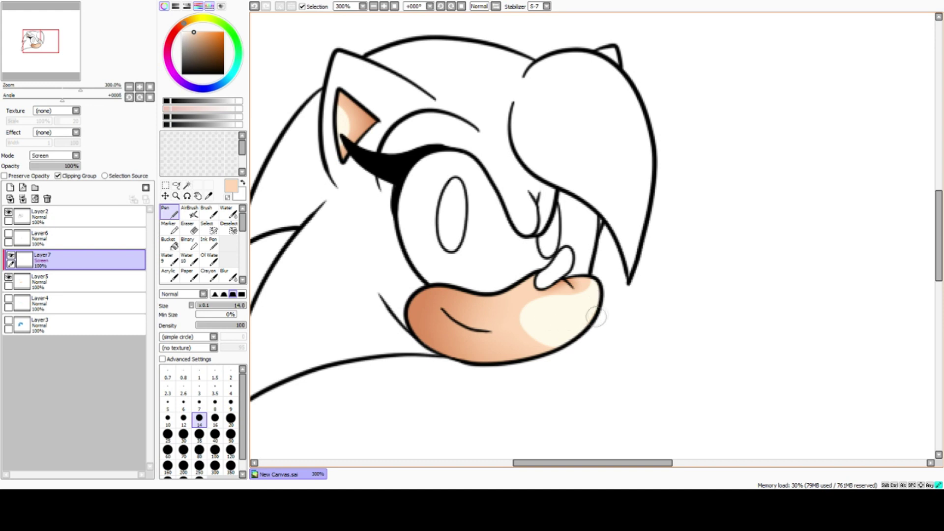
# Step: Blend the highlights on the inner ear and muzzle into the skin colour with the Blur tool at size 20
pyautogui.click(228, 275)
pyautogui.moveTo(344, 123)
pyautogui.mouseDown()
pyautogui.moveTo(319, 153)
pyautogui.moveTo(354, 138)
pyautogui.moveTo(346, 111)
pyautogui.moveTo(359, 122)
pyautogui.moveTo(343, 101)
pyautogui.moveTo(375, 113)
pyautogui.mouseUp()
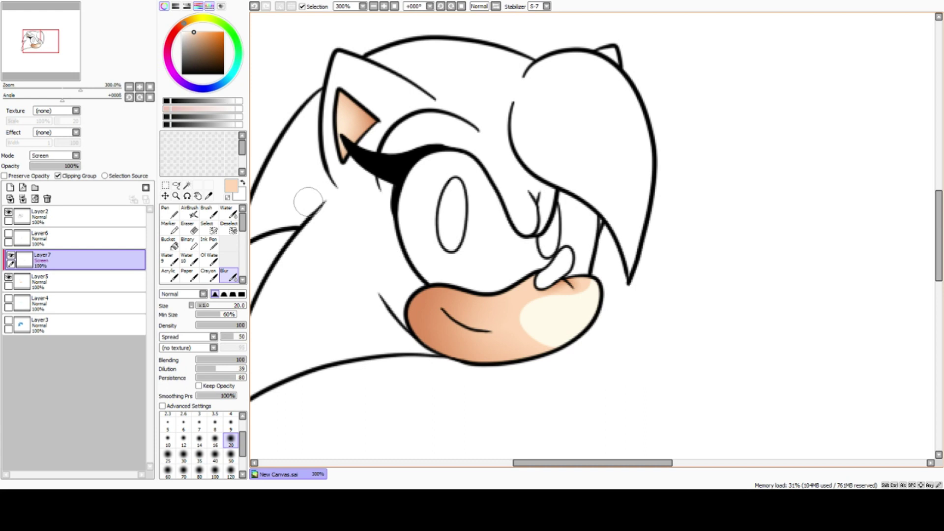
pyautogui.moveTo(459, 333)
pyautogui.mouseDown()
pyautogui.moveTo(490, 342)
pyautogui.moveTo(538, 339)
pyautogui.moveTo(532, 357)
pyautogui.moveTo(568, 340)
pyautogui.moveTo(517, 351)
pyautogui.moveTo(559, 337)
pyautogui.moveTo(502, 338)
pyautogui.moveTo(551, 336)
pyautogui.moveTo(518, 329)
pyautogui.moveTo(533, 319)
pyautogui.moveTo(515, 317)
pyautogui.moveTo(540, 299)
pyautogui.moveTo(521, 297)
pyautogui.moveTo(565, 297)
pyautogui.moveTo(596, 279)
pyautogui.moveTo(582, 292)
pyautogui.moveTo(528, 301)
pyautogui.moveTo(578, 302)
pyautogui.moveTo(498, 304)
pyautogui.moveTo(583, 309)
pyautogui.moveTo(512, 324)
pyautogui.moveTo(568, 305)
pyautogui.moveTo(497, 336)
pyautogui.moveTo(568, 306)
pyautogui.moveTo(505, 352)
pyautogui.moveTo(571, 316)
pyautogui.moveTo(529, 358)
pyautogui.moveTo(602, 287)
pyautogui.moveTo(584, 316)
pyautogui.moveTo(516, 363)
pyautogui.moveTo(580, 310)
pyautogui.moveTo(571, 324)
pyautogui.moveTo(519, 343)
pyautogui.moveTo(568, 323)
pyautogui.moveTo(505, 331)
pyautogui.moveTo(573, 319)
pyautogui.moveTo(519, 317)
pyautogui.moveTo(571, 304)
pyautogui.moveTo(524, 305)
pyautogui.moveTo(569, 293)
pyautogui.moveTo(535, 319)
pyautogui.moveTo(479, 333)
pyautogui.moveTo(565, 301)
pyautogui.moveTo(568, 316)
pyautogui.moveTo(510, 354)
pyautogui.moveTo(574, 302)
pyautogui.moveTo(595, 303)
pyautogui.moveTo(508, 360)
pyautogui.moveTo(408, 364)
pyautogui.mouseUp()
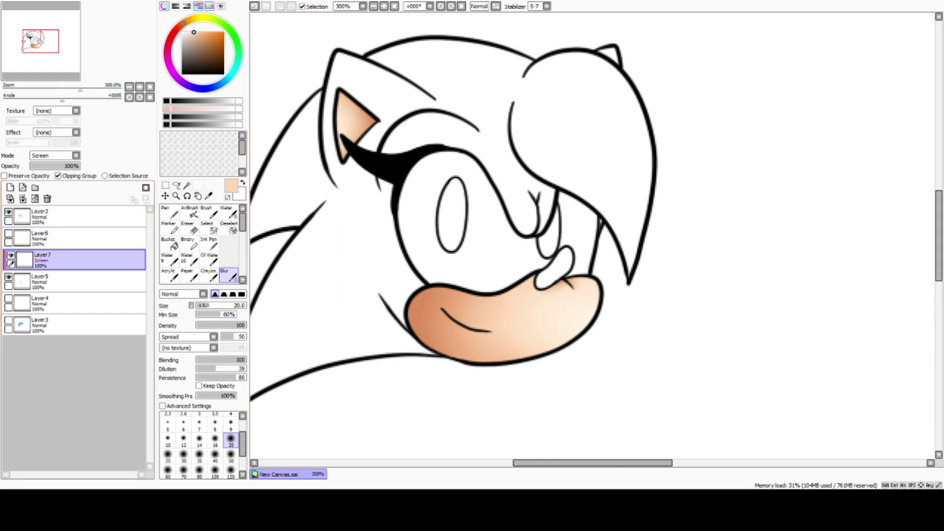
# Step: Lower the Screen highlight layer's opacity to 89% and merge it down into Layer5
pyautogui.click(128, 87)
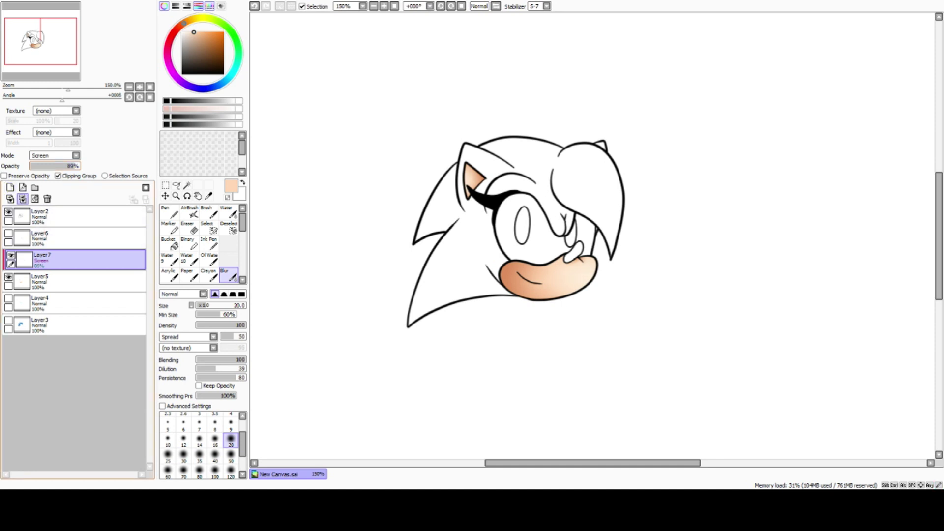
pyautogui.click(22, 199)
# Step: Add a Luminosity layer above Layer5, flood it with the light peach using the Bucket, and clip it to the skin layer
pyautogui.click(10, 187)
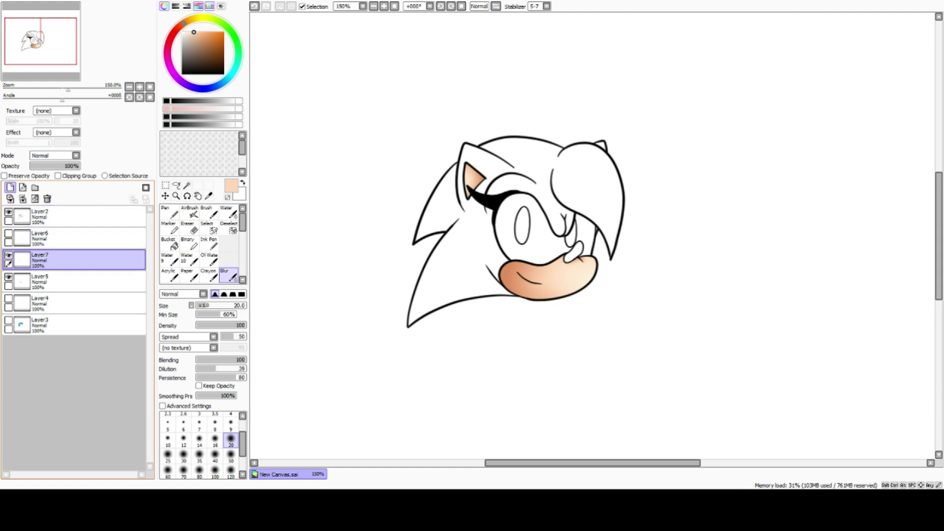
pyautogui.click(45, 196)
pyautogui.click(169, 243)
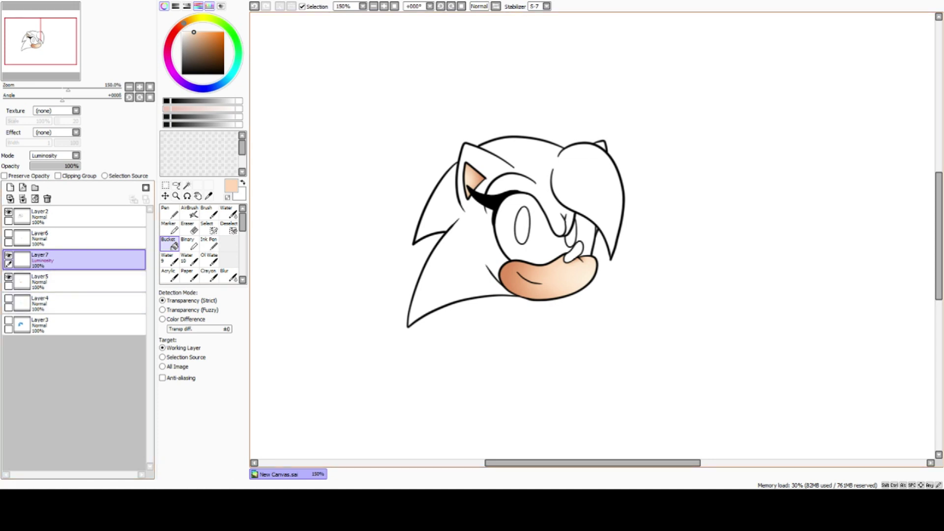
pyautogui.click(546, 278)
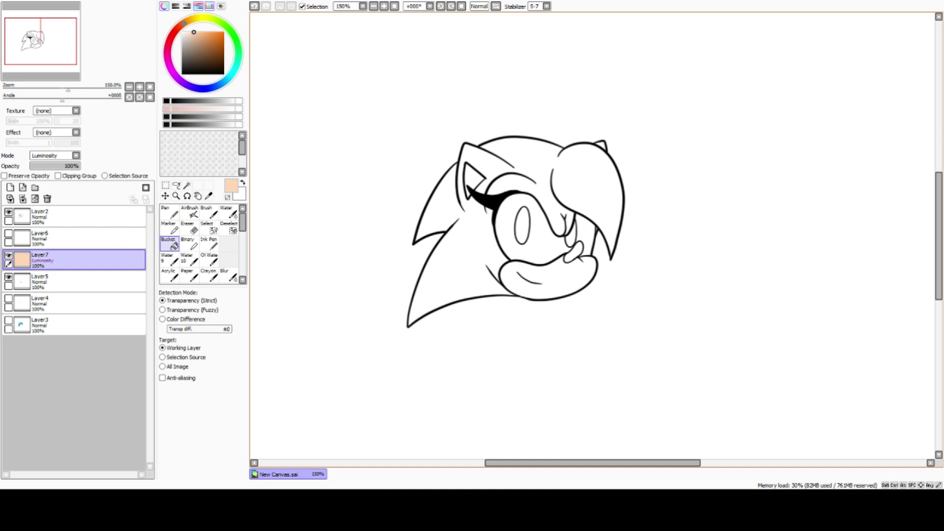
pyautogui.click(58, 175)
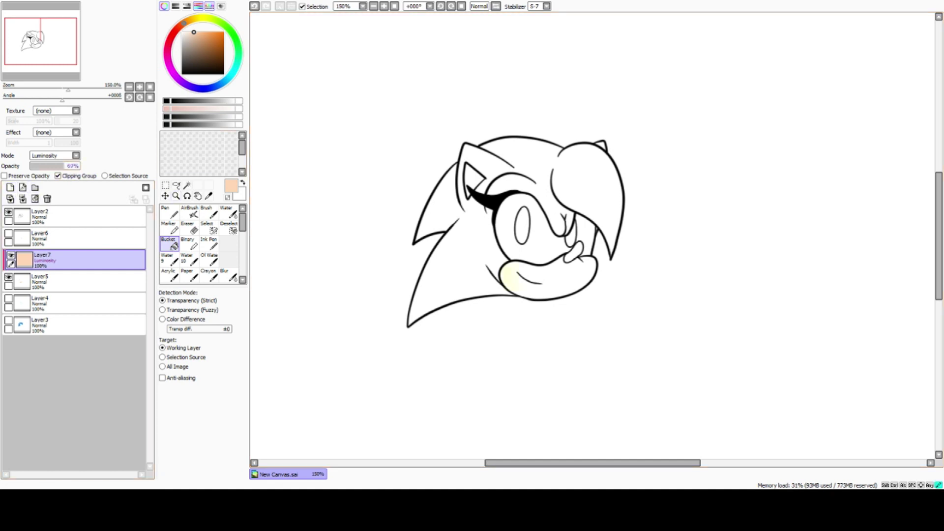
# Step: Lower the Luminosity layer's opacity to about 2% and merge it down into Layer5
pyautogui.moveTo(64, 166); pyautogui.dragTo(36, 166)
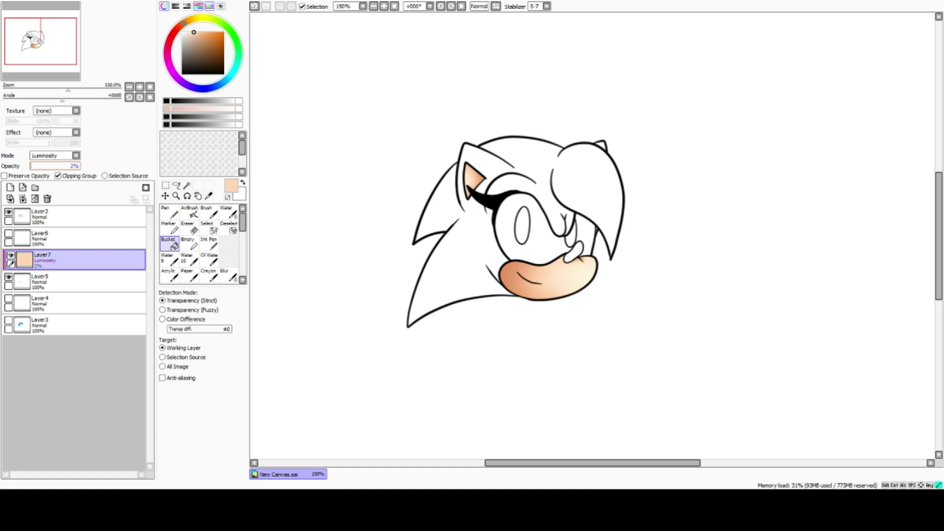
pyautogui.moveTo(32, 166)
pyautogui.mouseDown()
pyautogui.moveTo(41, 166)
pyautogui.moveTo(33, 166)
pyautogui.mouseUp()
pyautogui.click(23, 198)
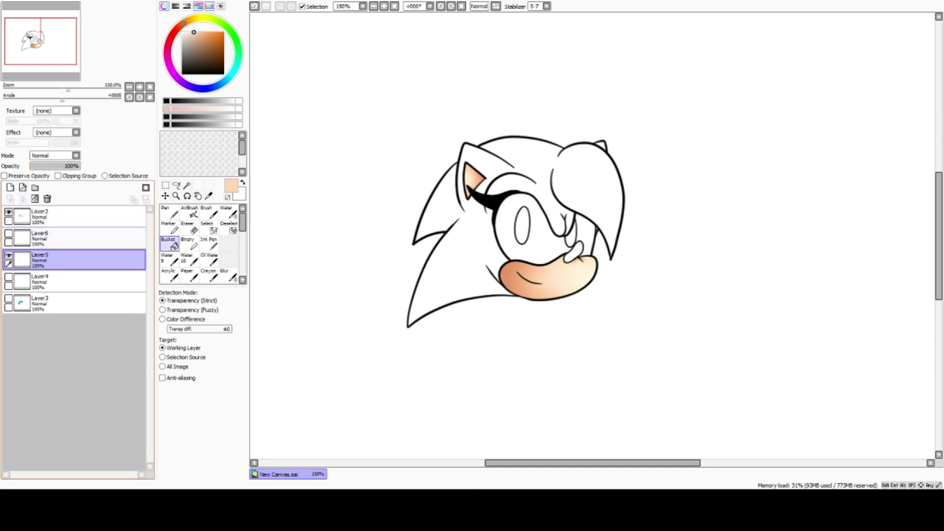
# Step: Show the nose colour layer, Layer6, and merge it down into Layer5
pyautogui.click(9, 233)
pyautogui.click(74, 237)
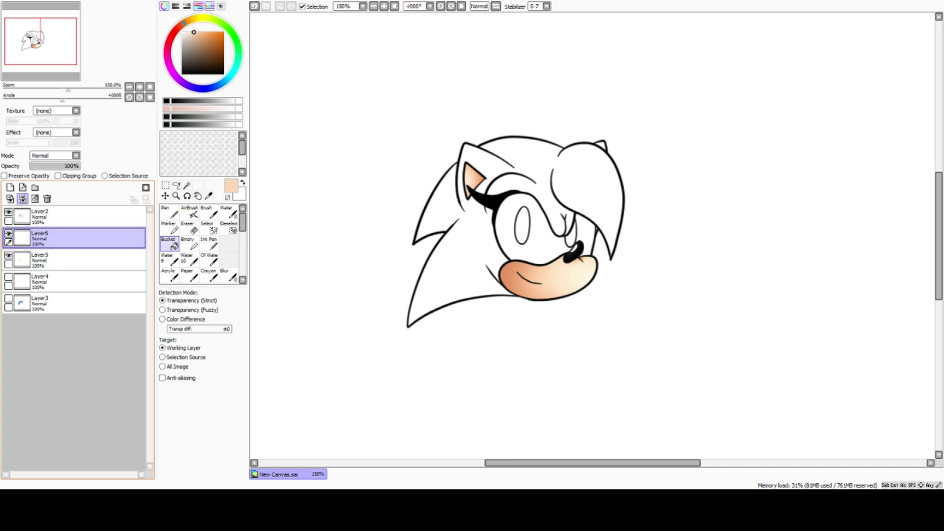
pyautogui.click(23, 198)
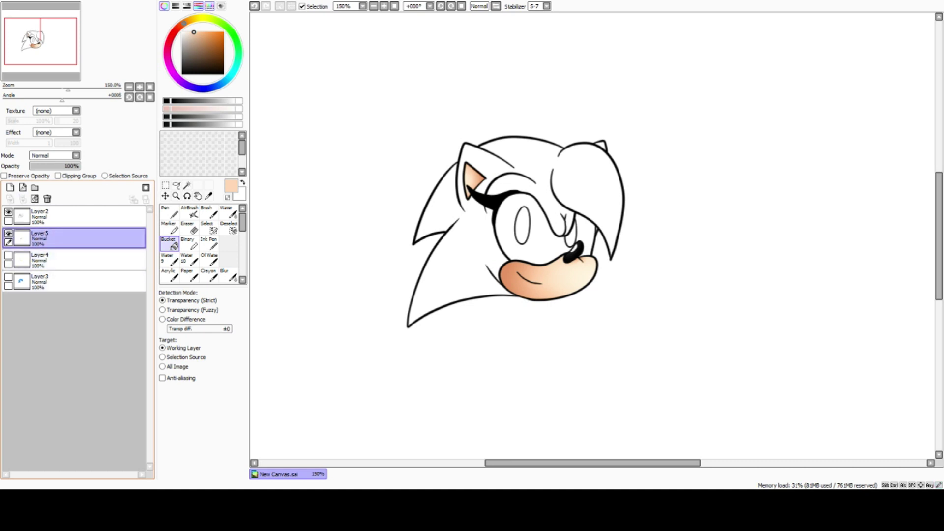
# Step: Hide the skin layer, Layer5, and show and select the blue fur layer, Layer3
pyautogui.click(8, 233)
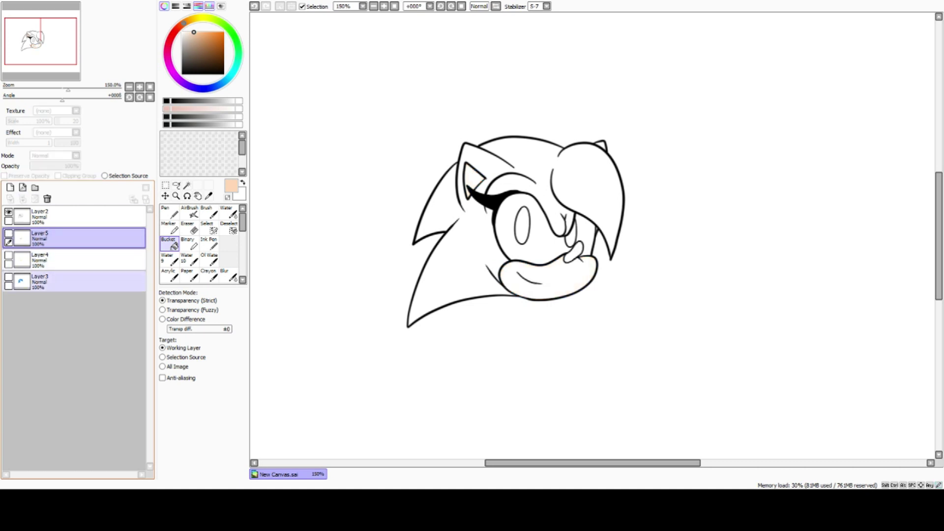
pyautogui.click(9, 277)
pyautogui.click(74, 281)
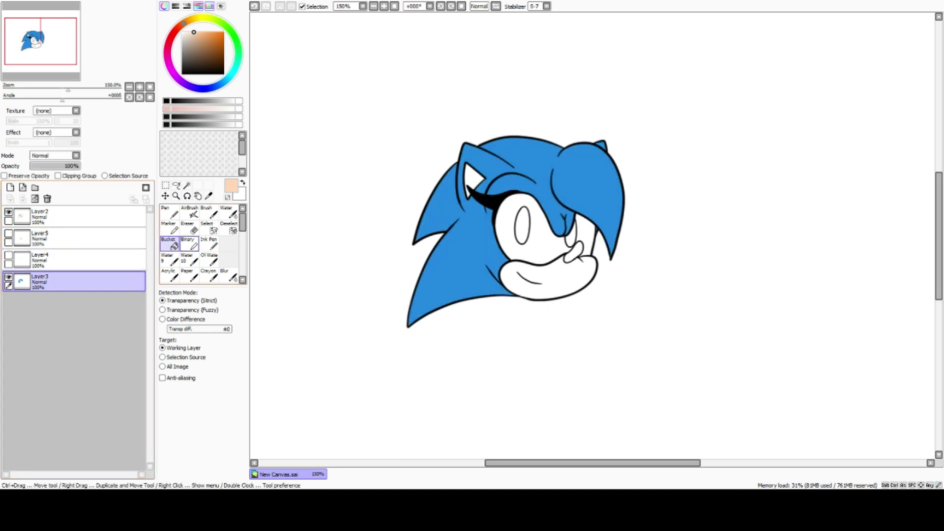
# Step: Sample the fur's blue and add a new Multiply layer directly above Layer3
pyautogui.click(208, 195)
pyautogui.click(467, 251)
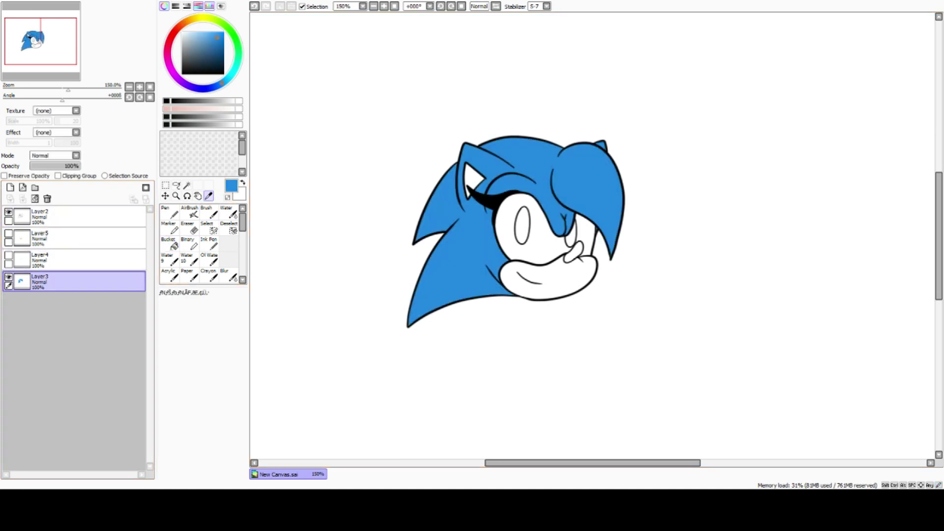
pyautogui.click(9, 187)
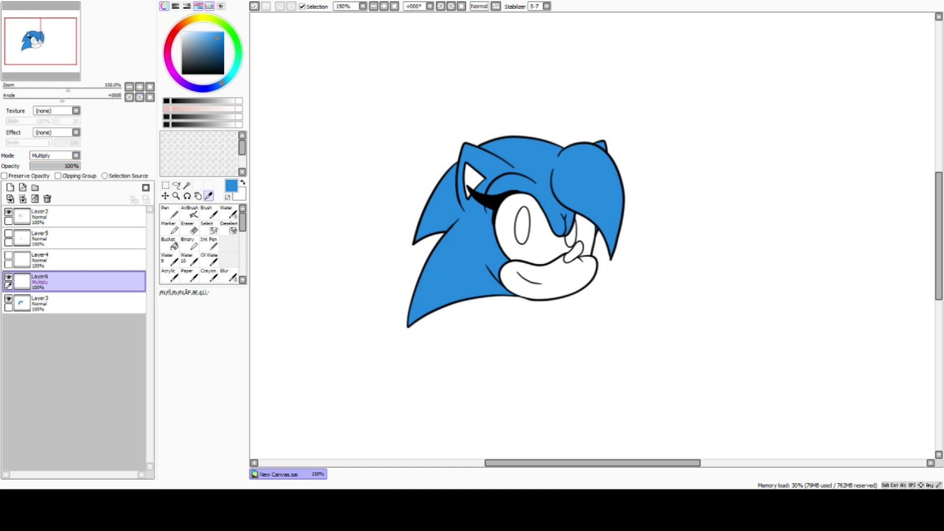
# Step: Paint a broad shadow along the underside of the lower quill and beside the muzzle with the Pen at size 25
pyautogui.click(140, 87)
pyautogui.click(139, 86)
pyautogui.moveTo(592, 463); pyautogui.dragTo(573, 463)
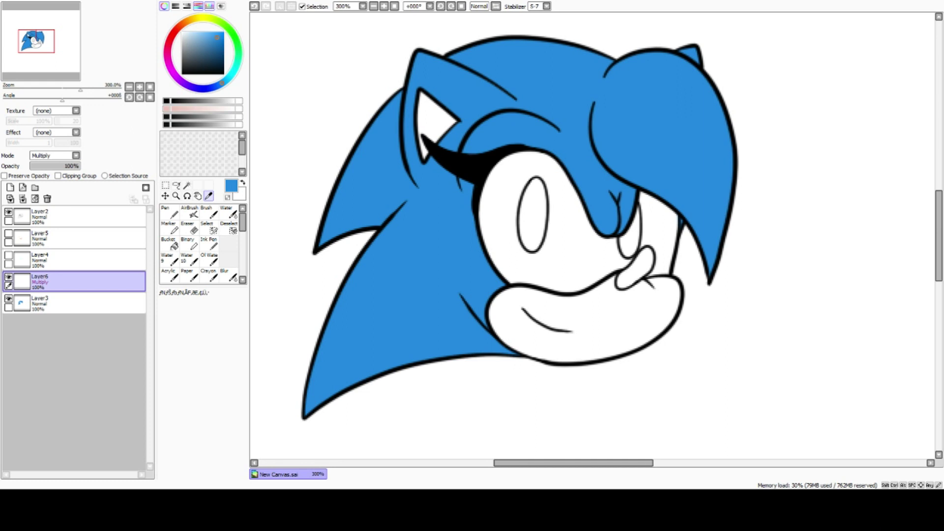
pyautogui.click(169, 212)
pyautogui.click(231, 418)
pyautogui.click(168, 434)
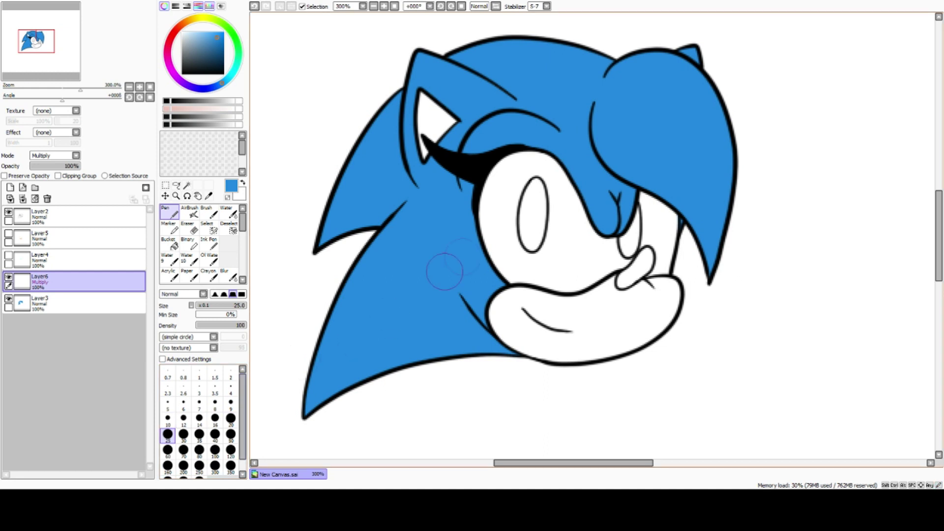
pyautogui.moveTo(505, 248)
pyautogui.mouseDown()
pyautogui.moveTo(434, 283)
pyautogui.moveTo(369, 339)
pyautogui.moveTo(300, 428)
pyautogui.moveTo(416, 352)
pyautogui.moveTo(532, 346)
pyautogui.moveTo(431, 361)
pyautogui.moveTo(330, 399)
pyautogui.moveTo(404, 345)
pyautogui.moveTo(510, 329)
pyautogui.moveTo(456, 325)
pyautogui.moveTo(389, 336)
pyautogui.moveTo(445, 315)
pyautogui.moveTo(503, 315)
pyautogui.moveTo(423, 310)
pyautogui.moveTo(519, 262)
pyautogui.moveTo(480, 296)
pyautogui.moveTo(504, 284)
pyautogui.mouseUp()
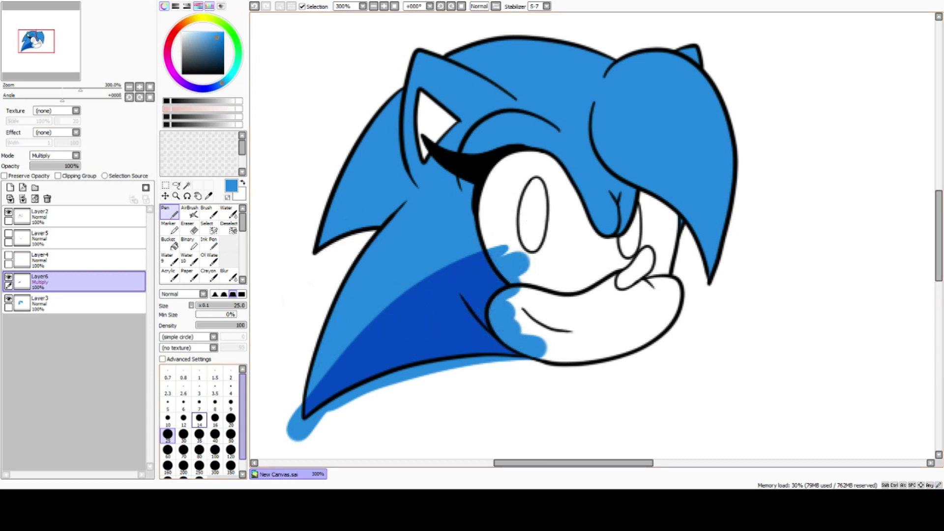
# Step: Paint shadows along the upper quill's lower edge and behind the near ear with the Pen at size 14
pyautogui.click(215, 418)
pyautogui.click(199, 417)
pyautogui.moveTo(403, 202)
pyautogui.mouseDown()
pyautogui.moveTo(332, 222)
pyautogui.moveTo(295, 253)
pyautogui.moveTo(401, 201)
pyautogui.moveTo(367, 231)
pyautogui.moveTo(382, 216)
pyautogui.moveTo(309, 254)
pyautogui.moveTo(361, 229)
pyautogui.mouseUp()
pyautogui.moveTo(403, 200)
pyautogui.mouseDown()
pyautogui.moveTo(391, 211)
pyautogui.moveTo(411, 184)
pyautogui.moveTo(376, 156)
pyautogui.moveTo(365, 115)
pyautogui.moveTo(397, 89)
pyautogui.moveTo(396, 147)
pyautogui.moveTo(411, 185)
pyautogui.moveTo(376, 139)
pyautogui.moveTo(383, 94)
pyautogui.moveTo(393, 163)
pyautogui.moveTo(389, 103)
pyautogui.mouseUp()
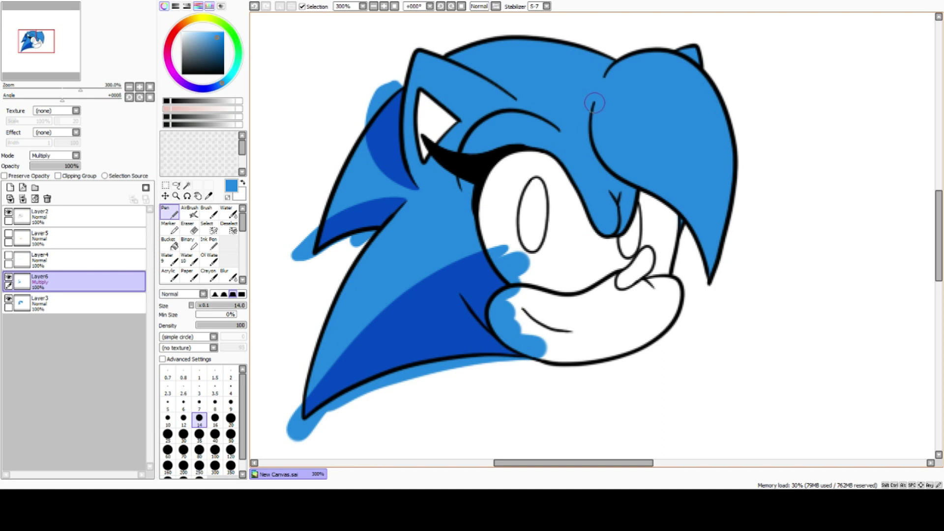
# Step: Shade the lower edge of the fringe and the brow beneath it, redoing the last brow stroke with the Pen at size 10
pyautogui.moveTo(593, 103)
pyautogui.mouseDown()
pyautogui.moveTo(625, 158)
pyautogui.moveTo(693, 209)
pyautogui.moveTo(715, 298)
pyautogui.moveTo(676, 213)
pyautogui.moveTo(691, 226)
pyautogui.moveTo(630, 174)
pyautogui.mouseUp()
pyautogui.moveTo(588, 97)
pyautogui.mouseDown()
pyautogui.moveTo(594, 161)
pyautogui.moveTo(649, 209)
pyautogui.moveTo(608, 166)
pyautogui.moveTo(592, 127)
pyautogui.moveTo(675, 203)
pyautogui.moveTo(616, 167)
pyautogui.moveTo(681, 203)
pyautogui.moveTo(699, 256)
pyautogui.moveTo(639, 190)
pyautogui.mouseUp()
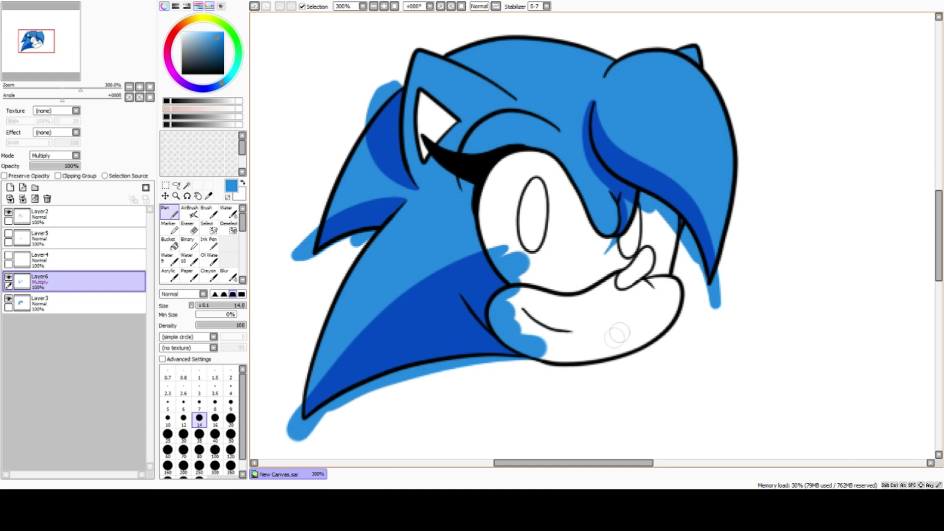
pyautogui.hotkey('ctrl', 'z')
pyautogui.click(167, 419)
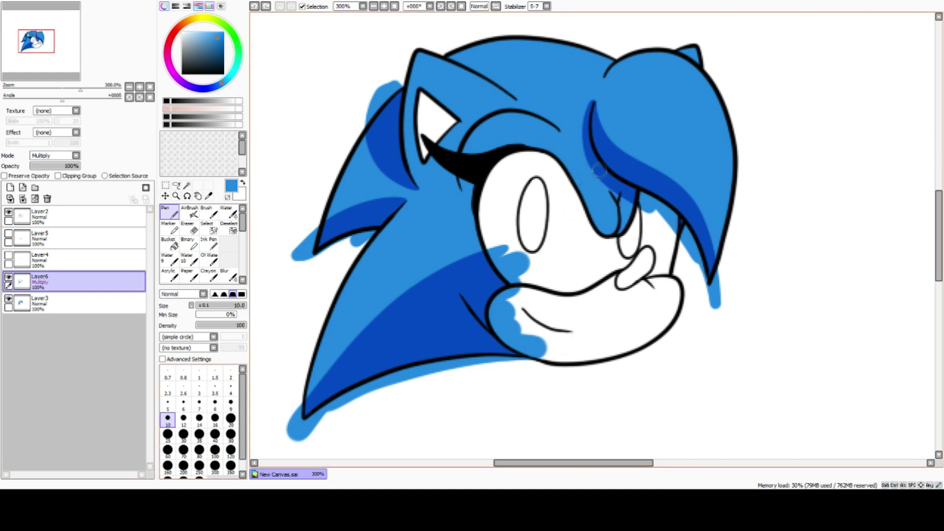
pyautogui.moveTo(621, 217); pyautogui.dragTo(602, 253)
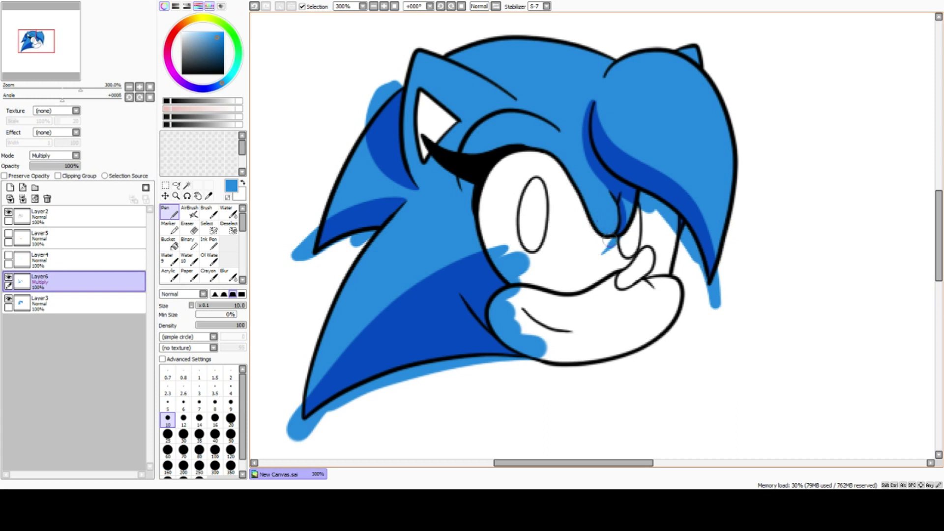
# Step: Shade the fur around the outer eyelid crease and below the eyelashes with the Pen at size 10
pyautogui.moveTo(469, 127)
pyautogui.mouseDown()
pyautogui.moveTo(449, 163)
pyautogui.moveTo(458, 190)
pyautogui.moveTo(455, 154)
pyautogui.mouseUp()
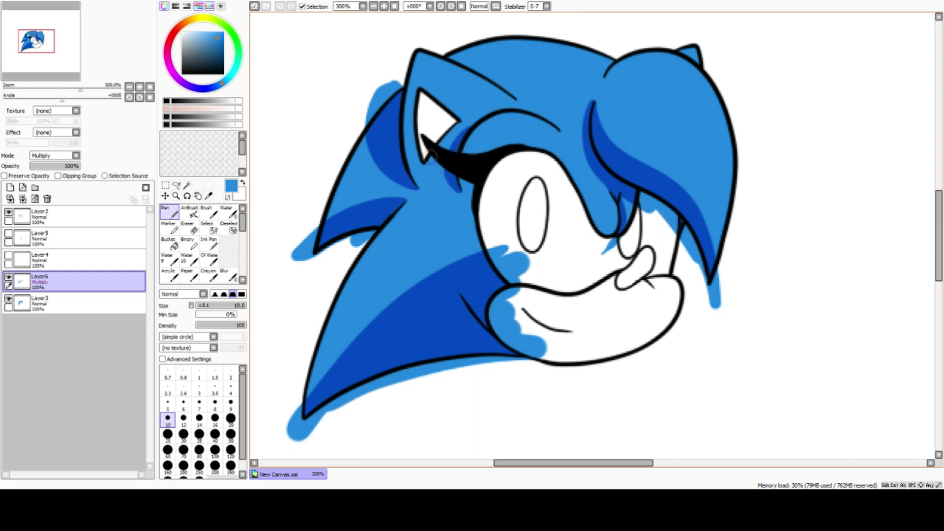
pyautogui.moveTo(422, 134)
pyautogui.mouseDown()
pyautogui.moveTo(435, 157)
pyautogui.moveTo(486, 194)
pyautogui.moveTo(452, 176)
pyautogui.moveTo(491, 215)
pyautogui.mouseUp()
pyautogui.moveTo(465, 181); pyautogui.dragTo(497, 239)
# Step: Shade the far ear, the near ear's outer edge, the fur above the near ear and the fringe's upper crease at Pen size 14
pyautogui.click(199, 419)
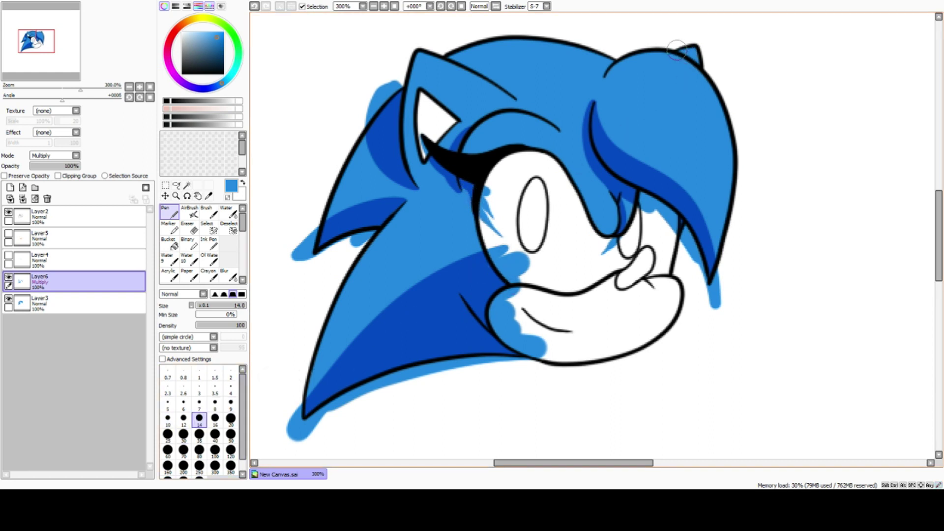
pyautogui.moveTo(680, 50)
pyautogui.mouseDown()
pyautogui.moveTo(716, 58)
pyautogui.moveTo(703, 63)
pyautogui.mouseUp()
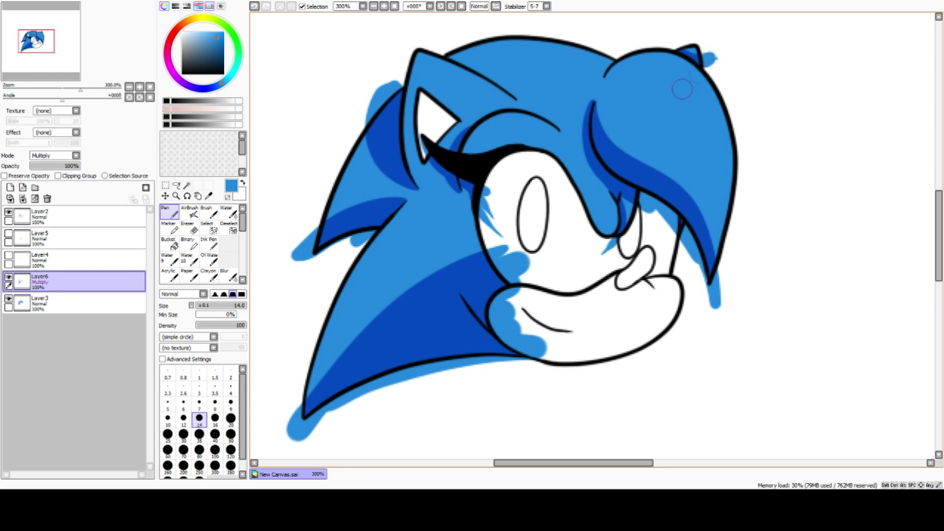
pyautogui.moveTo(417, 45)
pyautogui.mouseDown()
pyautogui.moveTo(404, 139)
pyautogui.moveTo(414, 176)
pyautogui.mouseUp()
pyautogui.moveTo(420, 48)
pyautogui.mouseDown()
pyautogui.moveTo(416, 113)
pyautogui.moveTo(451, 185)
pyautogui.moveTo(401, 177)
pyautogui.mouseUp()
pyautogui.moveTo(388, 145)
pyautogui.mouseDown()
pyautogui.moveTo(418, 187)
pyautogui.moveTo(486, 214)
pyautogui.moveTo(443, 187)
pyautogui.moveTo(408, 116)
pyautogui.moveTo(433, 167)
pyautogui.moveTo(418, 156)
pyautogui.mouseUp()
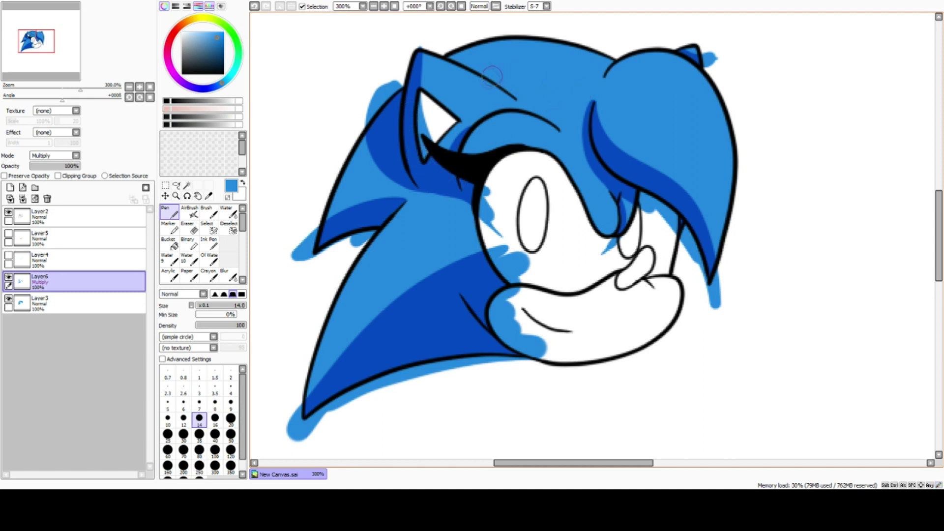
pyautogui.moveTo(511, 94); pyautogui.dragTo(417, 36)
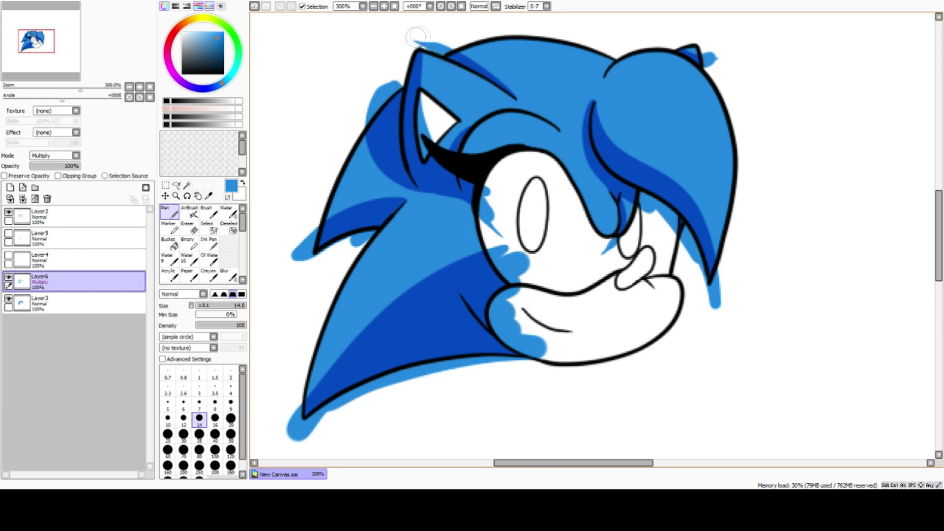
pyautogui.moveTo(602, 75); pyautogui.dragTo(625, 44)
# Step: Add a second Multiply layer and paint narrower, darker shadows along the undersides of both quills with the Pen at size 25
pyautogui.click(10, 187)
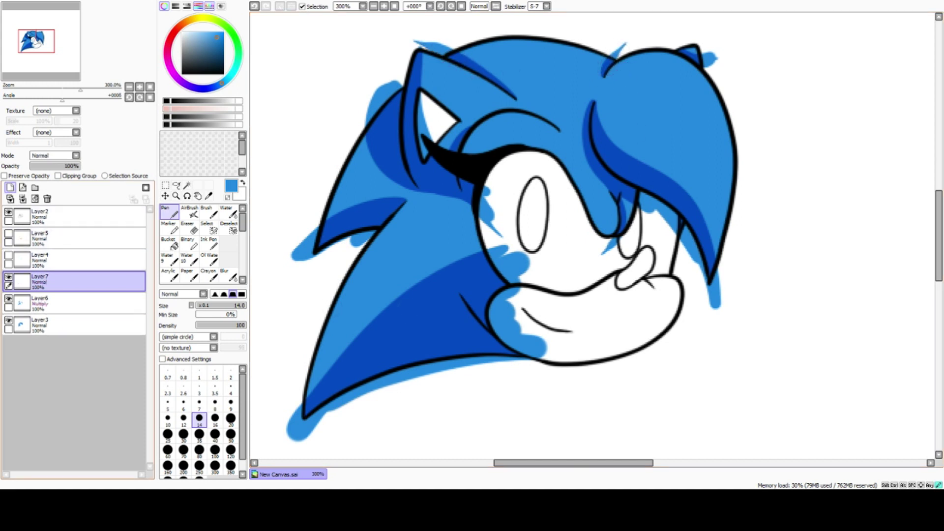
pyautogui.click(167, 433)
pyautogui.moveTo(530, 266)
pyautogui.mouseDown()
pyautogui.moveTo(427, 317)
pyautogui.moveTo(309, 430)
pyautogui.moveTo(417, 364)
pyautogui.moveTo(569, 348)
pyautogui.moveTo(404, 356)
pyautogui.moveTo(535, 272)
pyautogui.moveTo(462, 328)
pyautogui.moveTo(533, 317)
pyautogui.moveTo(489, 328)
pyautogui.moveTo(515, 300)
pyautogui.moveTo(528, 339)
pyautogui.mouseUp()
pyautogui.moveTo(377, 217)
pyautogui.mouseDown()
pyautogui.moveTo(407, 220)
pyautogui.moveTo(339, 229)
pyautogui.moveTo(275, 253)
pyautogui.moveTo(285, 261)
pyautogui.mouseUp()
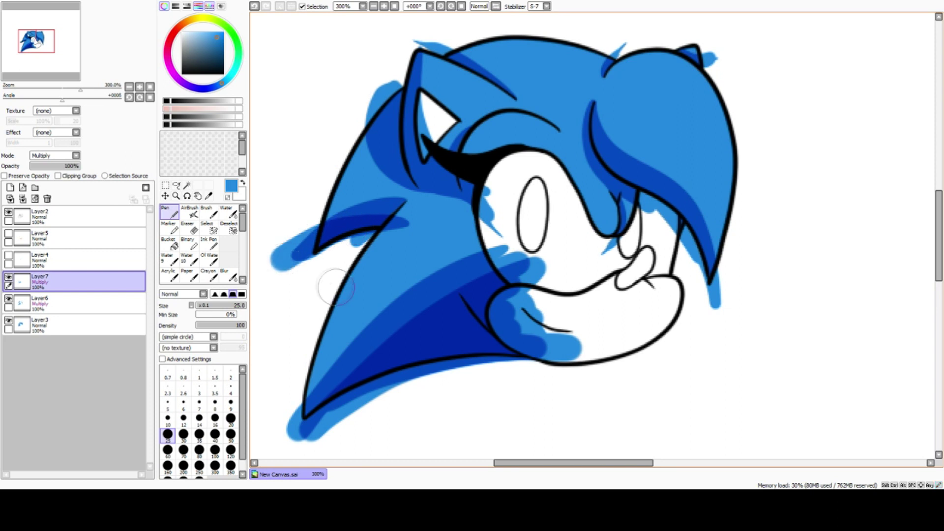
pyautogui.hotkey('ctrl', 'z')
pyautogui.moveTo(408, 219)
pyautogui.mouseDown()
pyautogui.moveTo(283, 258)
pyautogui.moveTo(418, 225)
pyautogui.mouseUp()
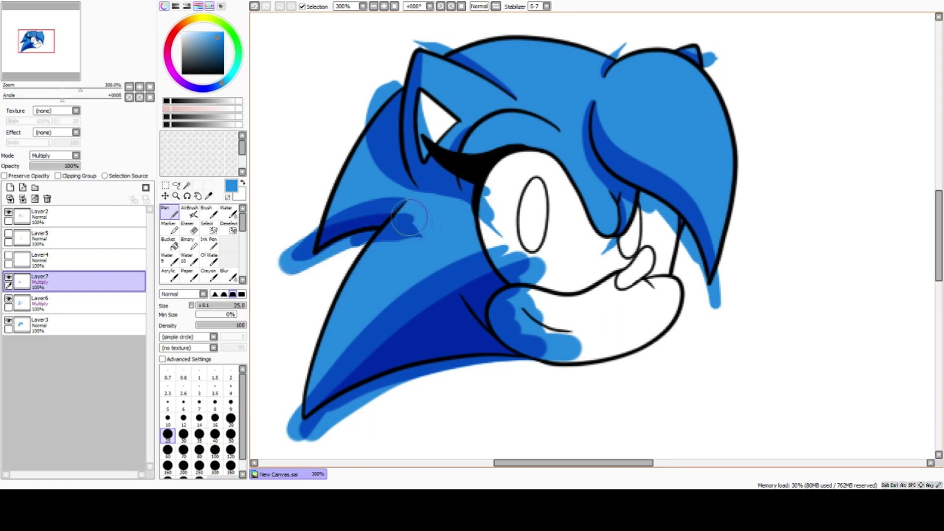
# Step: Deepen the shadows behind the near ear, under the eyelashes, along the fringe's lower edge and on the far ear
pyautogui.moveTo(428, 176)
pyautogui.mouseDown()
pyautogui.moveTo(493, 210)
pyautogui.moveTo(402, 157)
pyautogui.moveTo(389, 120)
pyautogui.moveTo(390, 64)
pyautogui.moveTo(395, 58)
pyautogui.moveTo(400, 91)
pyautogui.moveTo(406, 46)
pyautogui.mouseUp()
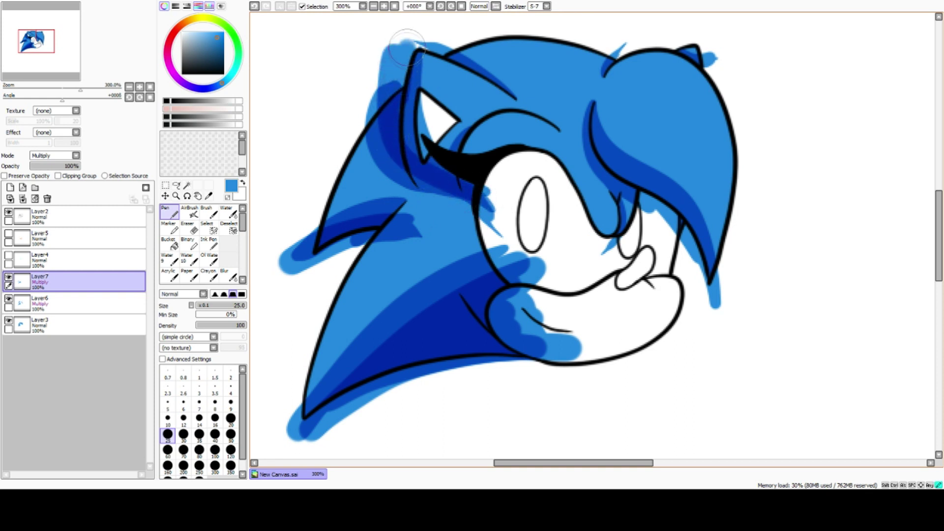
pyautogui.moveTo(485, 196); pyautogui.dragTo(510, 216)
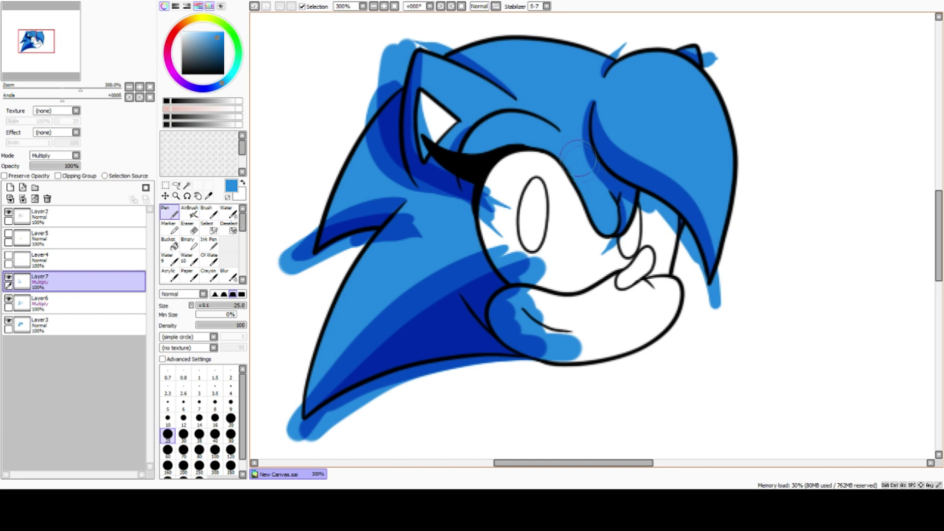
pyautogui.moveTo(592, 118)
pyautogui.mouseDown()
pyautogui.moveTo(637, 189)
pyautogui.moveTo(673, 209)
pyautogui.moveTo(715, 295)
pyautogui.moveTo(725, 371)
pyautogui.mouseUp()
pyautogui.moveTo(595, 145); pyautogui.dragTo(627, 181)
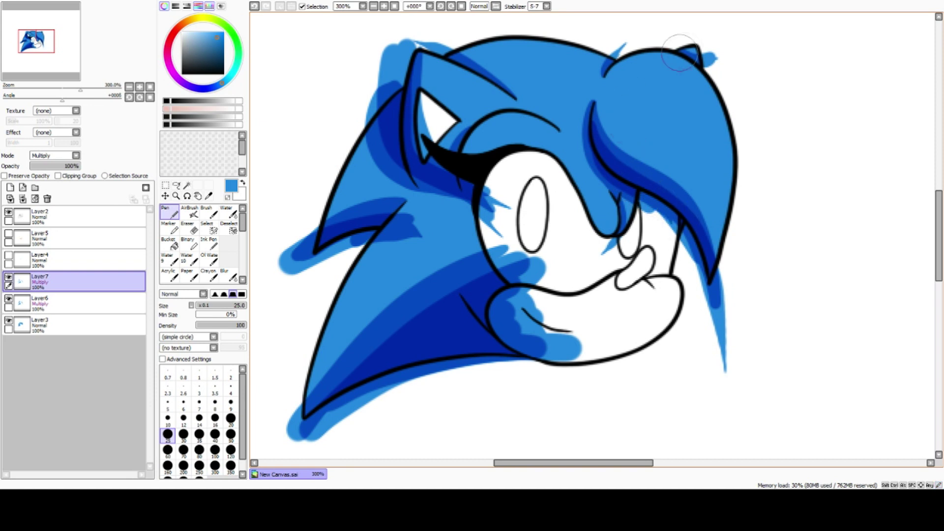
pyautogui.moveTo(699, 55); pyautogui.dragTo(764, 92)
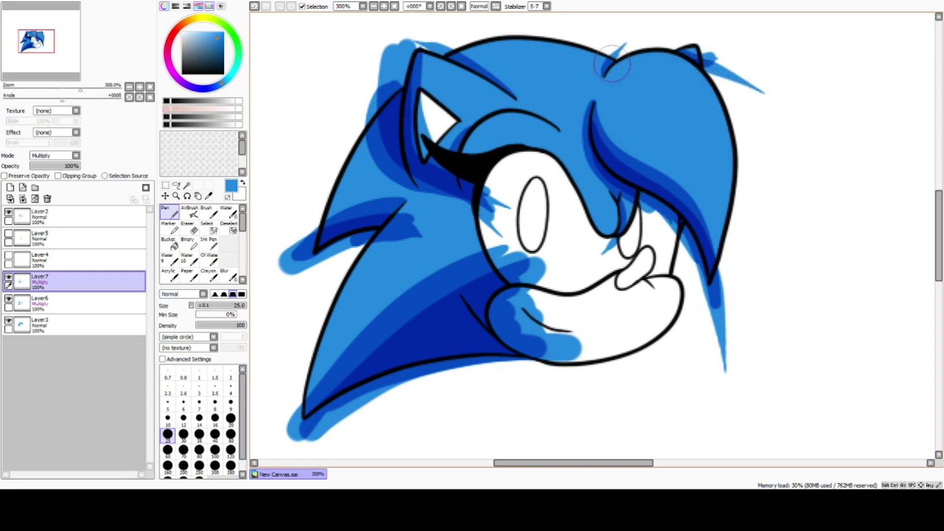
# Step: Clip the darker shadow layer to Layer6, merge it down, and clip the merged Layer6 to the blue fur layer
pyautogui.click(58, 175)
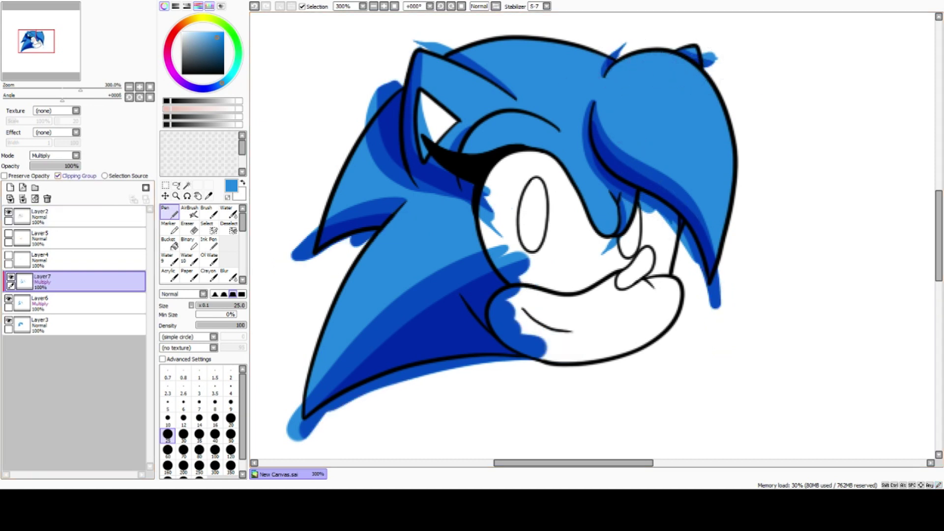
pyautogui.click(23, 198)
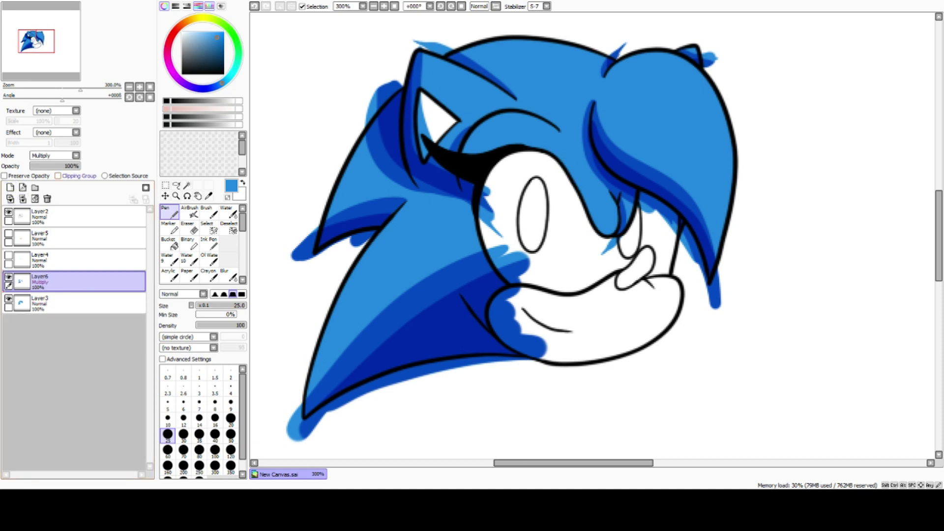
pyautogui.click(58, 175)
# Step: Soften the shadow edges on the lower quill on Layer6 with the Blur tool at size 20
pyautogui.click(224, 275)
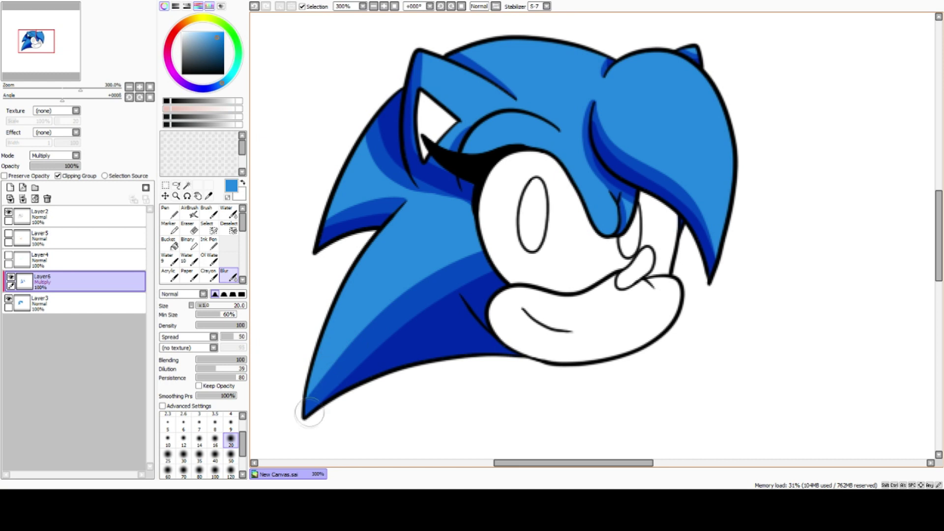
pyautogui.moveTo(321, 423)
pyautogui.mouseDown()
pyautogui.moveTo(325, 361)
pyautogui.moveTo(310, 411)
pyautogui.moveTo(322, 344)
pyautogui.moveTo(331, 373)
pyautogui.moveTo(344, 315)
pyautogui.moveTo(335, 382)
pyautogui.moveTo(357, 313)
pyautogui.moveTo(352, 350)
pyautogui.moveTo(377, 298)
pyautogui.moveTo(362, 366)
pyautogui.moveTo(392, 285)
pyautogui.moveTo(377, 342)
pyautogui.moveTo(425, 259)
pyautogui.moveTo(403, 327)
pyautogui.moveTo(439, 261)
pyautogui.moveTo(425, 301)
pyautogui.moveTo(453, 265)
pyautogui.moveTo(448, 286)
pyautogui.moveTo(468, 246)
pyautogui.moveTo(457, 284)
pyautogui.moveTo(475, 245)
pyautogui.moveTo(474, 273)
pyautogui.moveTo(490, 251)
pyautogui.moveTo(461, 262)
pyautogui.mouseUp()
pyautogui.moveTo(458, 262)
pyautogui.mouseDown()
pyautogui.moveTo(487, 297)
pyautogui.moveTo(455, 282)
pyautogui.moveTo(458, 307)
pyautogui.moveTo(401, 233)
pyautogui.moveTo(449, 304)
pyautogui.moveTo(403, 248)
pyautogui.moveTo(421, 327)
pyautogui.moveTo(415, 278)
pyautogui.moveTo(455, 307)
pyautogui.moveTo(425, 310)
pyautogui.moveTo(429, 319)
pyautogui.moveTo(411, 345)
pyautogui.moveTo(393, 336)
pyautogui.moveTo(400, 349)
pyautogui.moveTo(391, 256)
pyautogui.moveTo(408, 348)
pyautogui.moveTo(375, 319)
pyautogui.moveTo(396, 361)
pyautogui.moveTo(364, 351)
pyautogui.mouseUp()
pyautogui.moveTo(365, 351)
pyautogui.mouseDown()
pyautogui.moveTo(382, 361)
pyautogui.moveTo(357, 364)
pyautogui.mouseUp()
pyautogui.moveTo(355, 365); pyautogui.dragTo(346, 394)
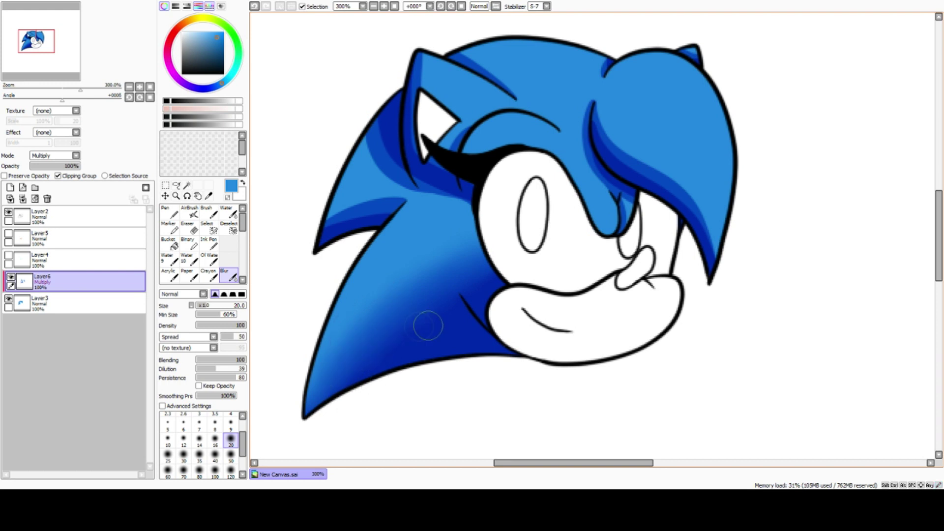
pyautogui.click(88, 303)
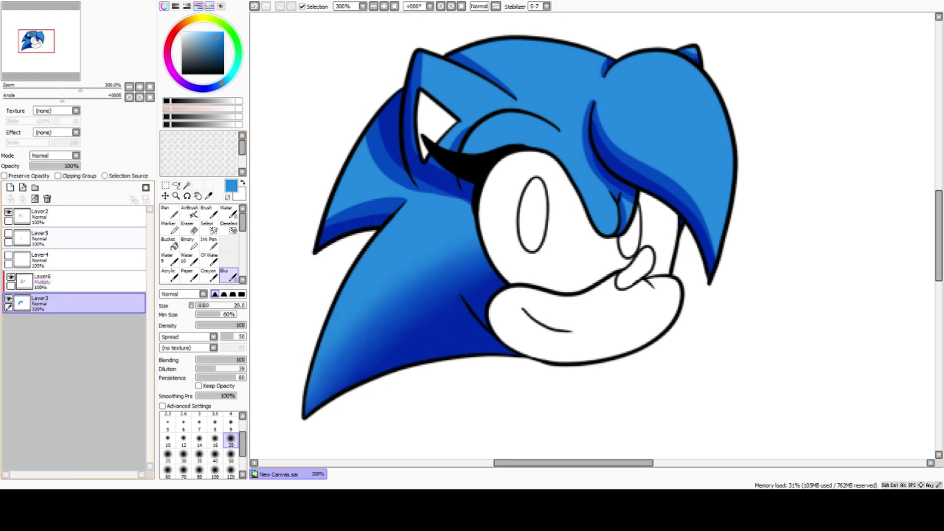
pyautogui.press('n')
pyautogui.click(231, 403)
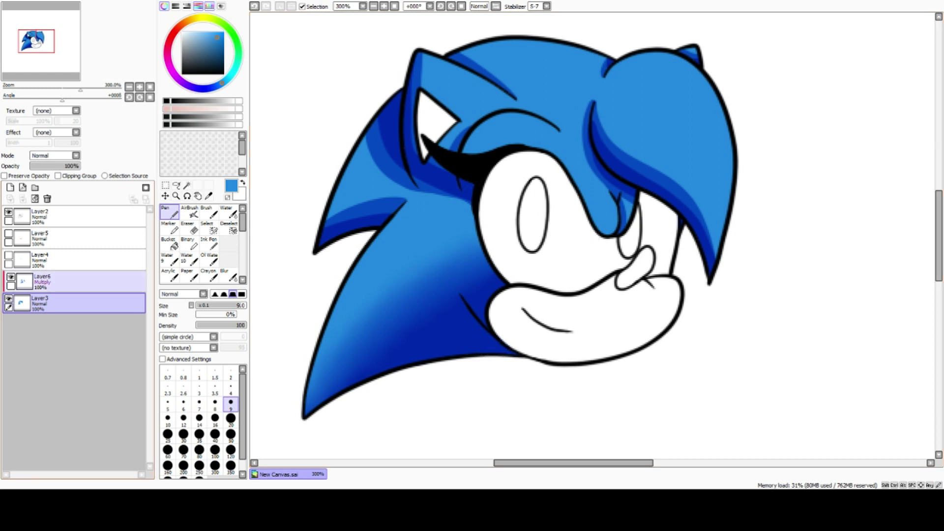
# Step: Blur the Layer6 shadows on the upper quill, behind the near ear and along its outer edge at size 14
pyautogui.click(88, 281)
pyautogui.click(229, 275)
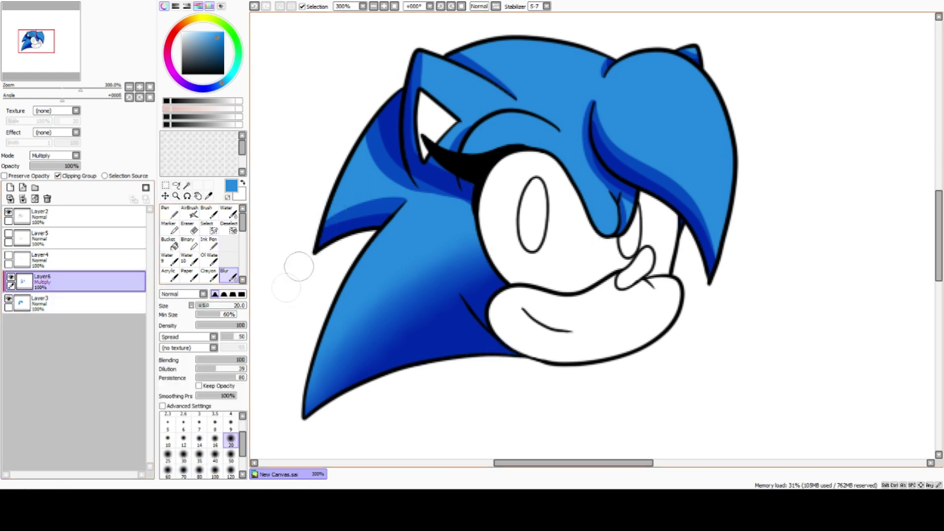
pyautogui.click(199, 439)
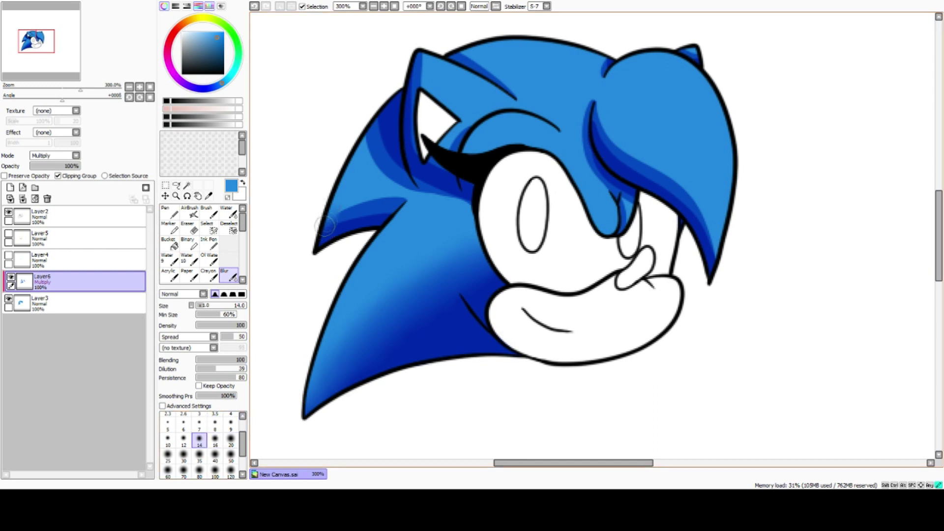
pyautogui.moveTo(332, 225)
pyautogui.mouseDown()
pyautogui.moveTo(386, 198)
pyautogui.moveTo(376, 224)
pyautogui.moveTo(393, 212)
pyautogui.moveTo(352, 209)
pyautogui.mouseUp()
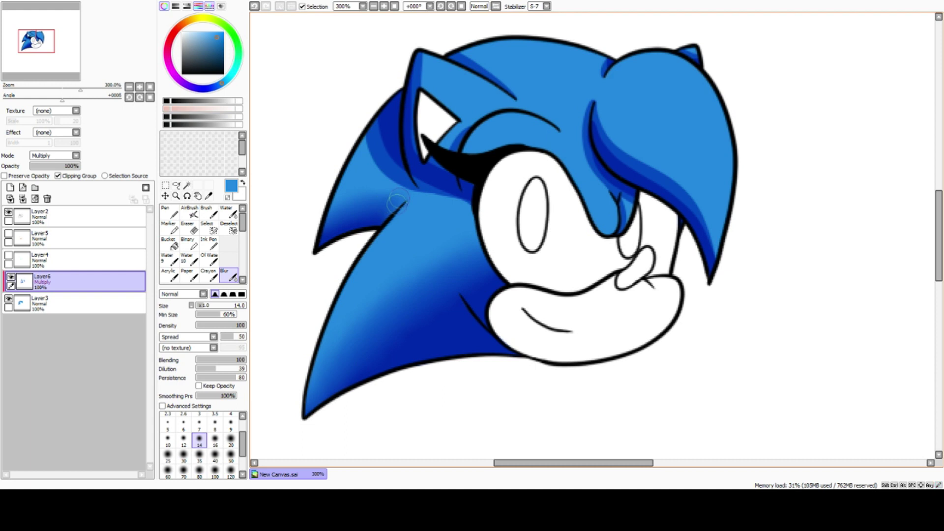
pyautogui.moveTo(380, 164)
pyautogui.mouseDown()
pyautogui.moveTo(371, 162)
pyautogui.moveTo(379, 121)
pyautogui.moveTo(360, 155)
pyautogui.moveTo(383, 110)
pyautogui.moveTo(357, 151)
pyautogui.moveTo(386, 117)
pyautogui.moveTo(375, 162)
pyautogui.moveTo(384, 147)
pyautogui.moveTo(383, 168)
pyautogui.moveTo(388, 157)
pyautogui.moveTo(389, 172)
pyautogui.moveTo(398, 164)
pyautogui.moveTo(412, 195)
pyautogui.moveTo(413, 177)
pyautogui.moveTo(424, 195)
pyautogui.moveTo(429, 186)
pyautogui.moveTo(449, 201)
pyautogui.moveTo(455, 192)
pyautogui.moveTo(479, 228)
pyautogui.moveTo(459, 203)
pyautogui.moveTo(469, 191)
pyautogui.moveTo(441, 198)
pyautogui.moveTo(443, 218)
pyautogui.moveTo(432, 178)
pyautogui.moveTo(438, 186)
pyautogui.moveTo(423, 187)
pyautogui.moveTo(422, 177)
pyautogui.moveTo(464, 196)
pyautogui.moveTo(409, 195)
pyautogui.moveTo(399, 165)
pyautogui.moveTo(420, 194)
pyautogui.moveTo(378, 183)
pyautogui.moveTo(395, 177)
pyautogui.moveTo(374, 171)
pyautogui.moveTo(384, 146)
pyautogui.mouseUp()
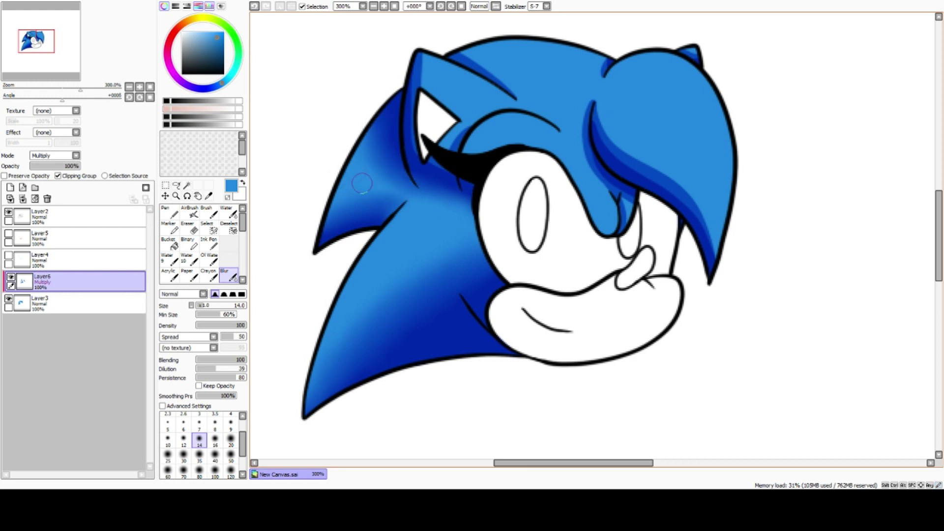
pyautogui.moveTo(468, 188)
pyautogui.mouseDown()
pyautogui.moveTo(468, 156)
pyautogui.moveTo(455, 174)
pyautogui.moveTo(459, 158)
pyautogui.moveTo(447, 169)
pyautogui.moveTo(467, 124)
pyautogui.moveTo(440, 166)
pyautogui.moveTo(419, 158)
pyautogui.moveTo(423, 70)
pyautogui.moveTo(413, 100)
pyautogui.moveTo(426, 54)
pyautogui.moveTo(414, 80)
pyautogui.moveTo(432, 51)
pyautogui.moveTo(432, 111)
pyautogui.moveTo(421, 47)
pyautogui.moveTo(435, 81)
pyautogui.moveTo(416, 54)
pyautogui.mouseUp()
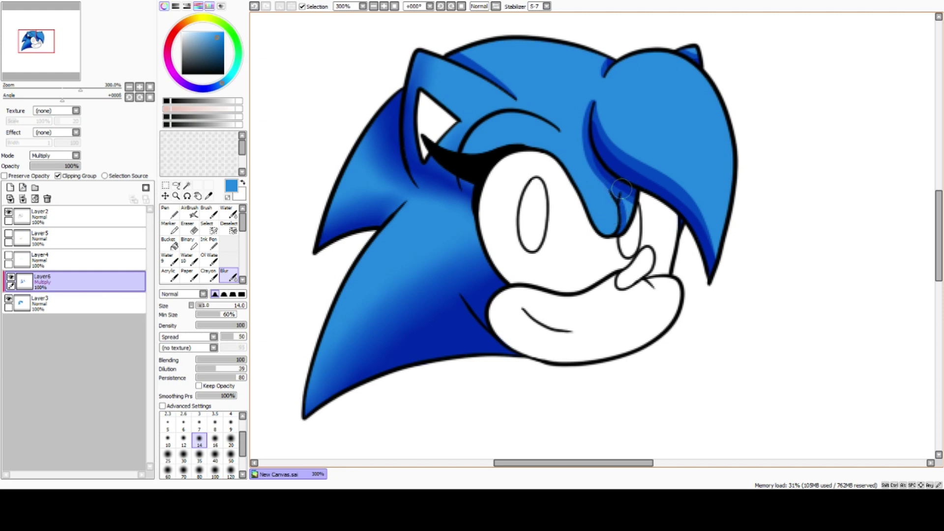
# Step: Blend the shadows between the eyes, above the near ear, at the fringe's upper crease and on the far ear
pyautogui.moveTo(616, 191)
pyautogui.mouseDown()
pyautogui.moveTo(585, 152)
pyautogui.moveTo(590, 104)
pyautogui.moveTo(581, 106)
pyautogui.moveTo(593, 104)
pyautogui.moveTo(585, 105)
pyautogui.moveTo(578, 141)
pyautogui.moveTo(586, 135)
pyautogui.moveTo(597, 172)
pyautogui.moveTo(626, 199)
pyautogui.mouseUp()
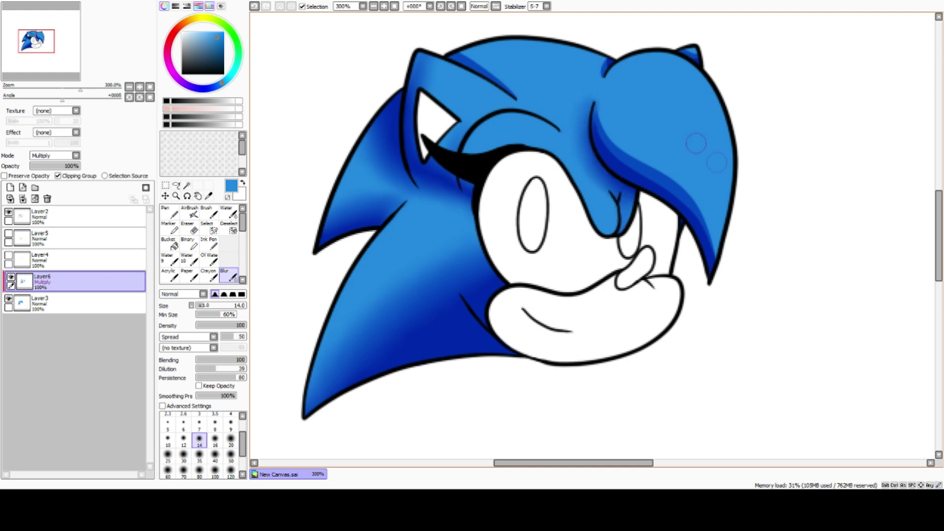
pyautogui.moveTo(512, 90); pyautogui.dragTo(453, 50)
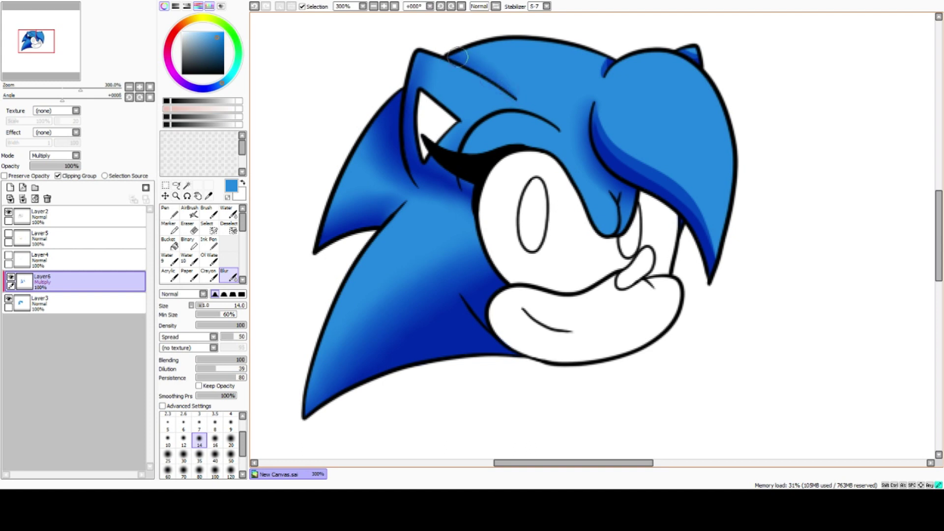
pyautogui.moveTo(597, 65)
pyautogui.mouseDown()
pyautogui.moveTo(603, 55)
pyautogui.moveTo(601, 68)
pyautogui.mouseUp()
pyautogui.moveTo(683, 48); pyautogui.dragTo(691, 51)
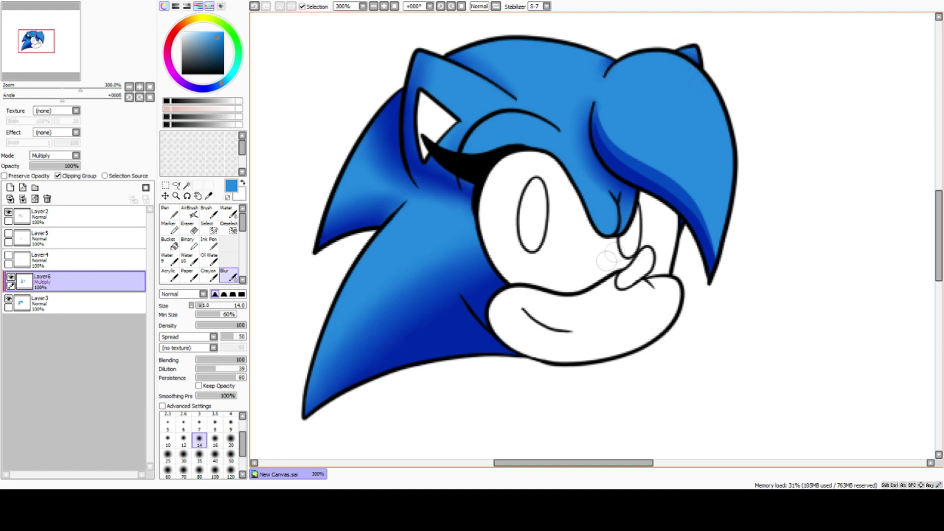
# Step: Blur the shadow bands along the fringe's lower edge down to its tip with the Blur tool at size 16
pyautogui.click(215, 439)
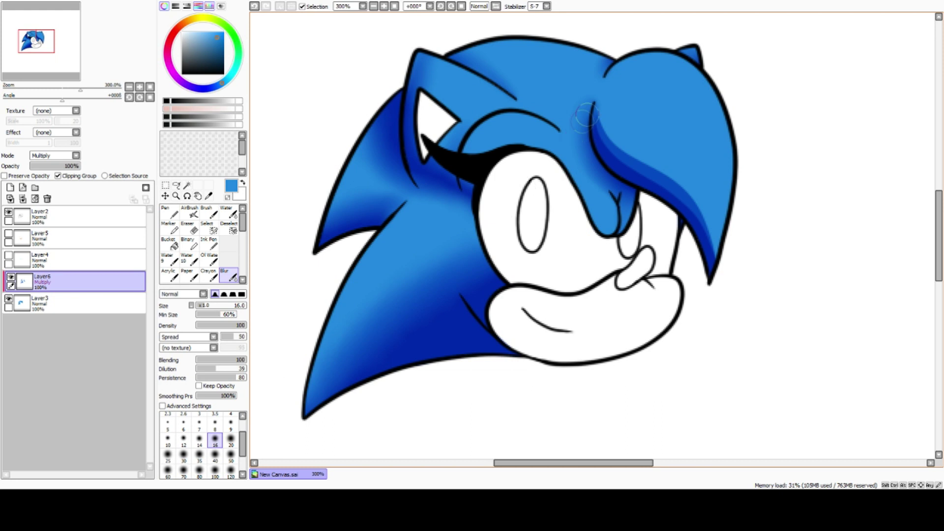
pyautogui.moveTo(600, 101)
pyautogui.mouseDown()
pyautogui.moveTo(599, 138)
pyautogui.moveTo(698, 221)
pyautogui.moveTo(715, 266)
pyautogui.mouseUp()
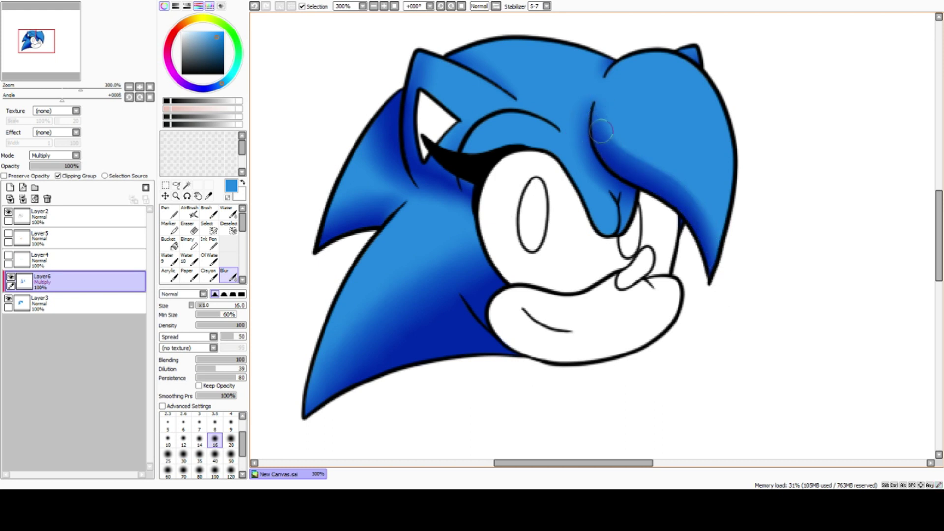
pyautogui.moveTo(602, 101)
pyautogui.mouseDown()
pyautogui.moveTo(638, 159)
pyautogui.moveTo(689, 195)
pyautogui.mouseUp()
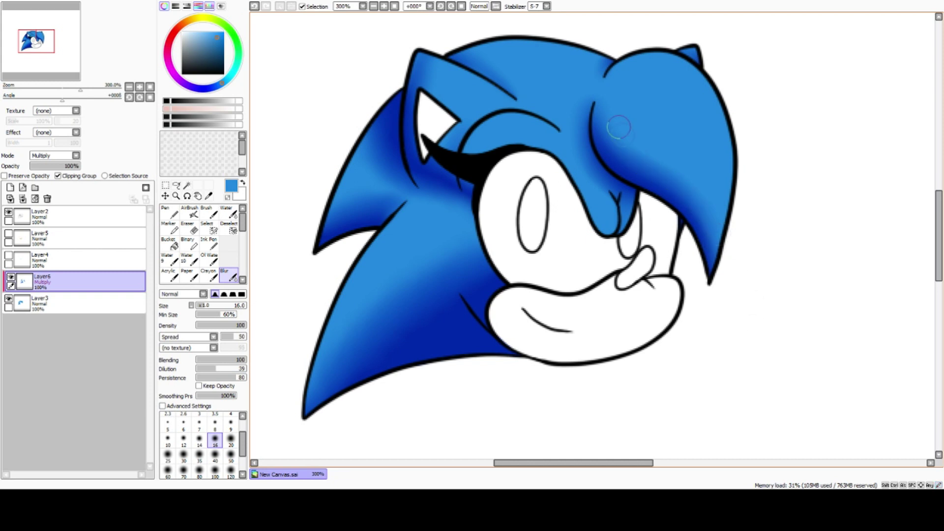
pyautogui.moveTo(599, 113)
pyautogui.mouseDown()
pyautogui.moveTo(628, 112)
pyautogui.moveTo(601, 132)
pyautogui.moveTo(632, 125)
pyautogui.moveTo(600, 144)
pyautogui.moveTo(617, 143)
pyautogui.moveTo(614, 161)
pyautogui.moveTo(608, 144)
pyautogui.moveTo(621, 161)
pyautogui.moveTo(671, 153)
pyautogui.moveTo(626, 172)
pyautogui.moveTo(698, 170)
pyautogui.moveTo(647, 179)
pyautogui.moveTo(712, 198)
pyautogui.moveTo(660, 188)
pyautogui.moveTo(706, 210)
pyautogui.moveTo(681, 200)
pyautogui.moveTo(716, 249)
pyautogui.moveTo(684, 263)
pyautogui.mouseUp()
pyautogui.moveTo(637, 179); pyautogui.dragTo(622, 167)
# Step: Lower the Layer6 shadow opacity to 72% and merge it down into the blue fur layer
pyautogui.click(150, 86)
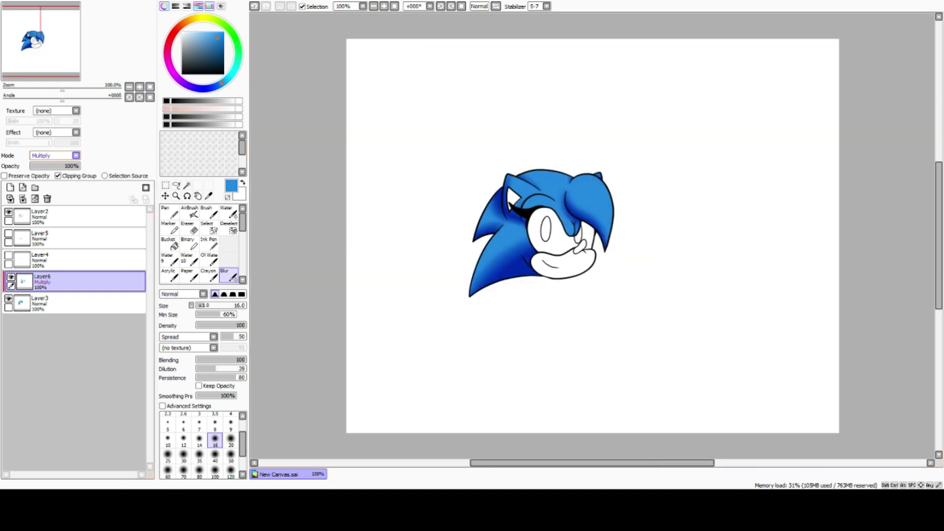
pyautogui.moveTo(75, 166); pyautogui.dragTo(66, 166)
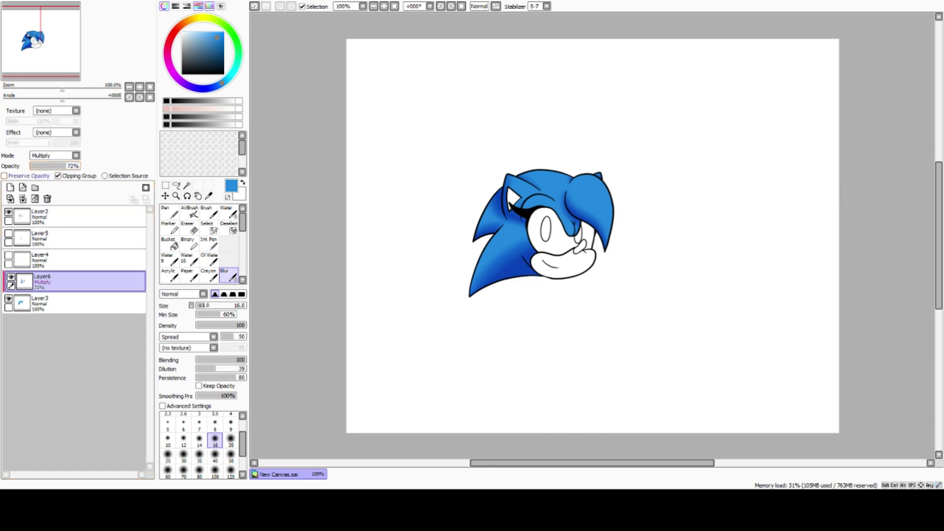
pyautogui.click(22, 198)
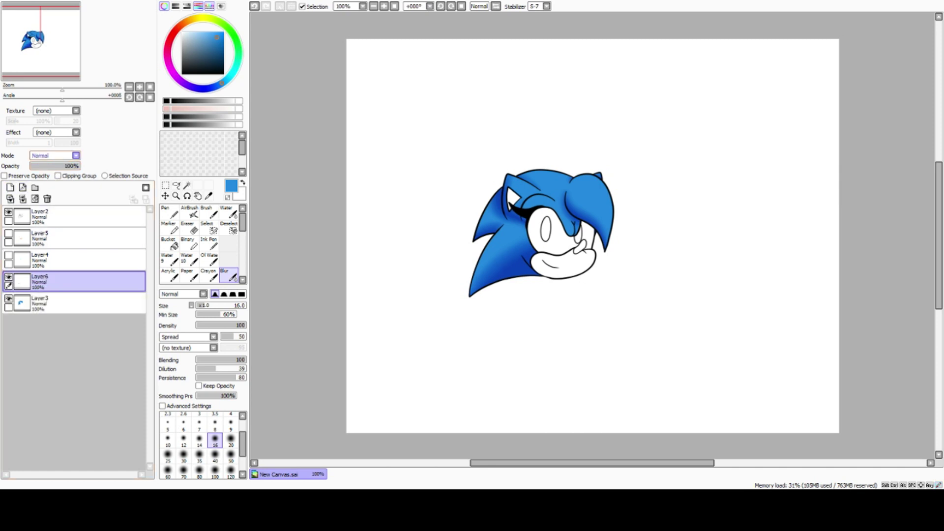
# Step: Add a Screen layer above the fur and paint highlights on both quills, the near ear and the eyelid with the Pen at size 20
pyautogui.hotkey('ctrl', '+')
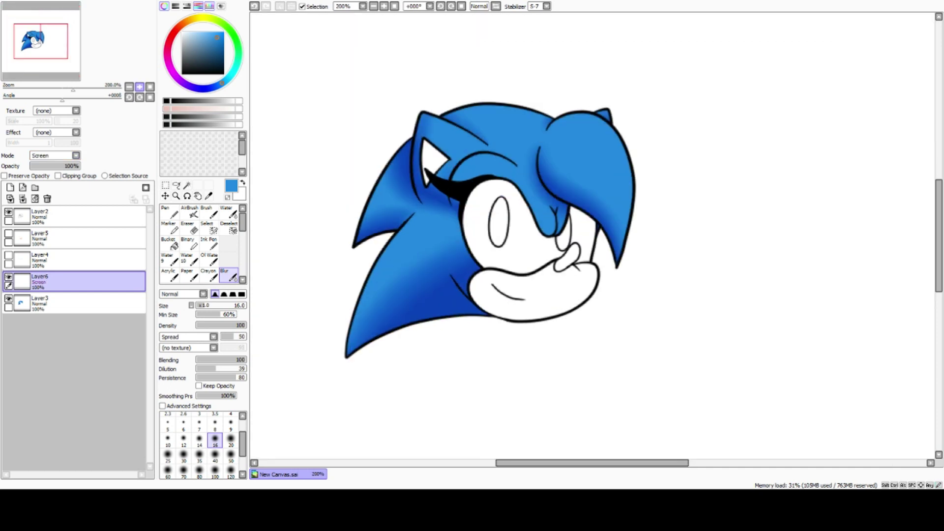
pyautogui.click(169, 211)
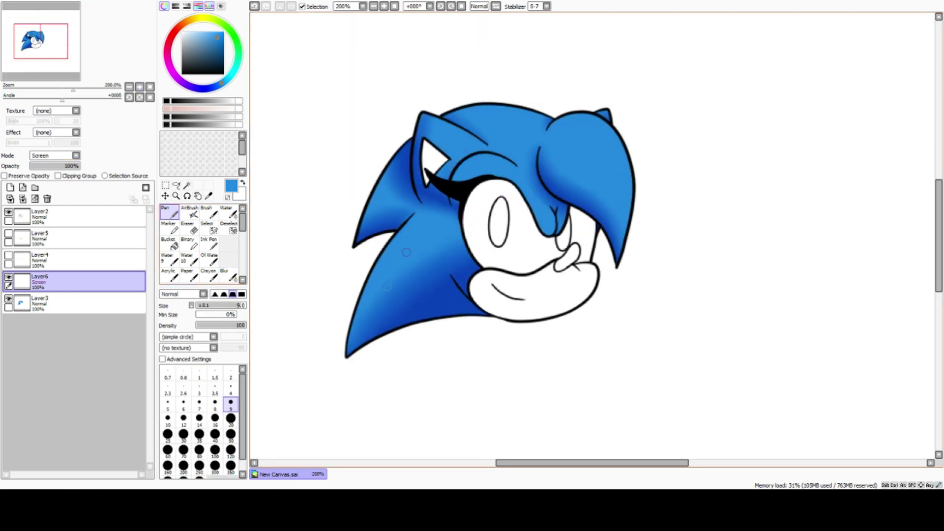
pyautogui.click(230, 419)
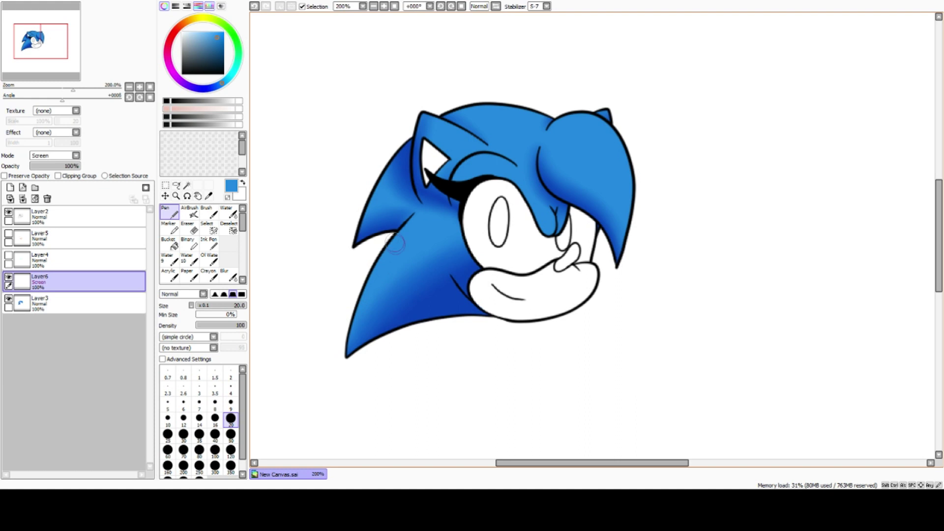
pyautogui.moveTo(403, 250)
pyautogui.mouseDown()
pyautogui.moveTo(432, 232)
pyautogui.moveTo(369, 310)
pyautogui.moveTo(421, 237)
pyautogui.mouseUp()
pyautogui.moveTo(363, 197); pyautogui.dragTo(430, 219)
pyautogui.moveTo(432, 127); pyautogui.dragTo(463, 144)
pyautogui.moveTo(508, 165); pyautogui.dragTo(465, 177)
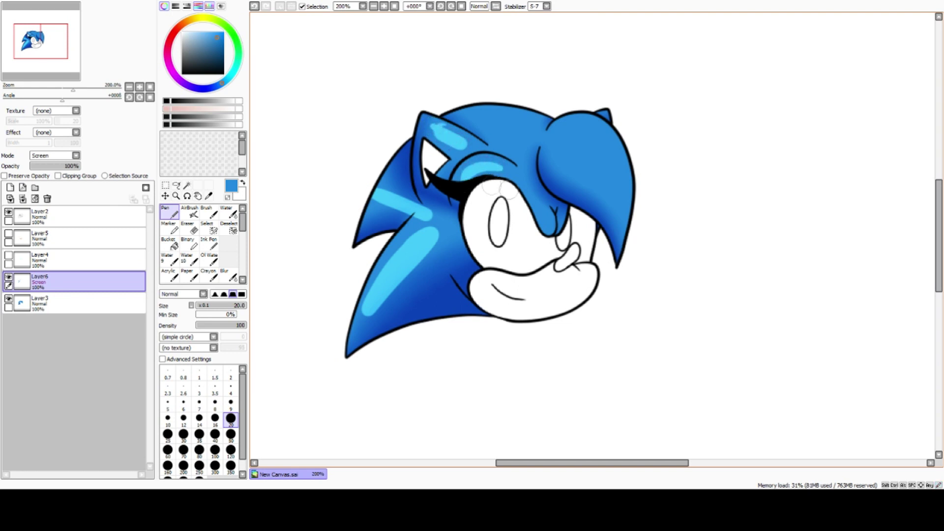
# Step: Paint matching highlights on the fur between the eyes, along the fringe and on top of the head
pyautogui.moveTo(532, 198); pyautogui.dragTo(558, 219)
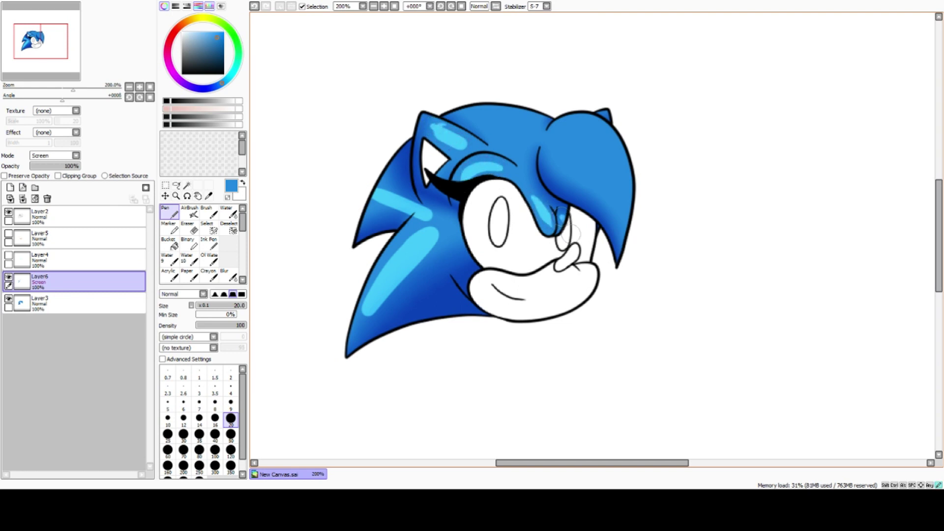
pyautogui.moveTo(571, 127)
pyautogui.mouseDown()
pyautogui.moveTo(605, 162)
pyautogui.moveTo(620, 209)
pyautogui.moveTo(590, 167)
pyautogui.moveTo(585, 135)
pyautogui.moveTo(613, 179)
pyautogui.mouseUp()
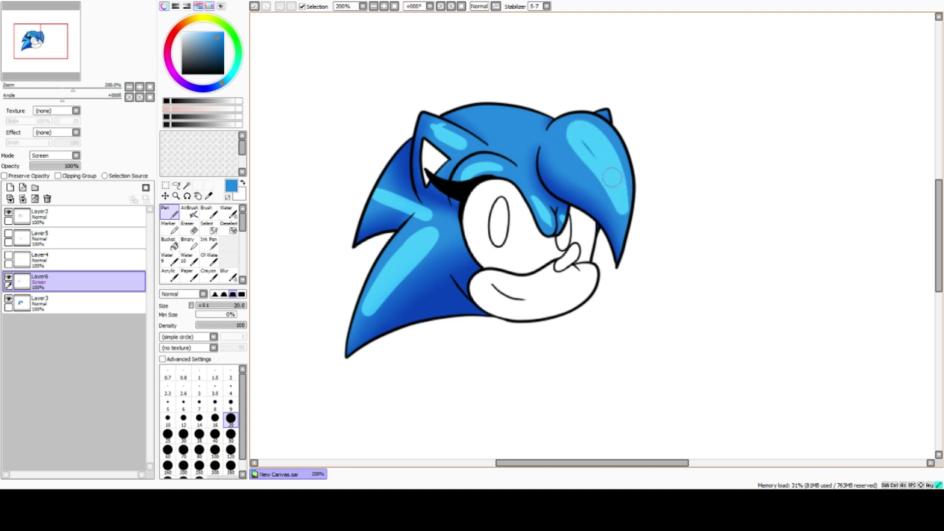
pyautogui.moveTo(526, 123)
pyautogui.mouseDown()
pyautogui.moveTo(484, 116)
pyautogui.moveTo(519, 122)
pyautogui.mouseUp()
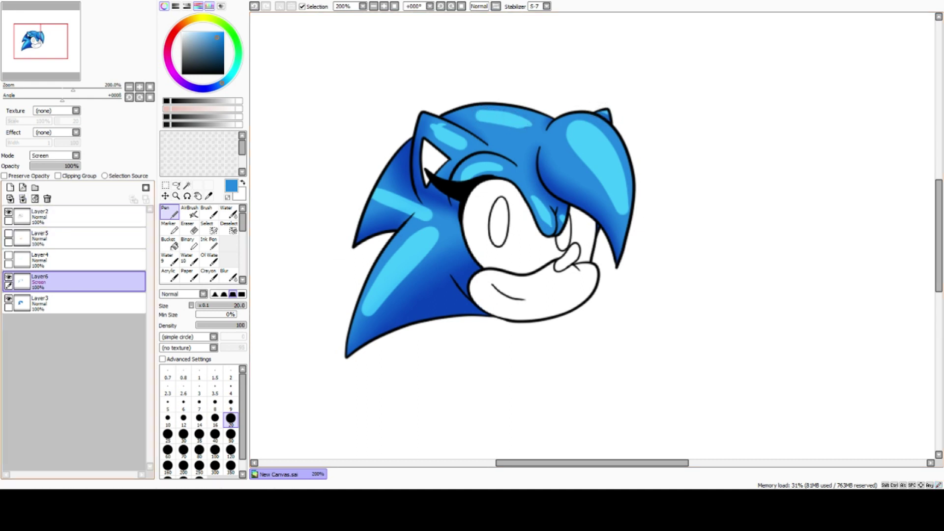
# Step: Add a second Screen layer and paint narrower, brighter streaks inside the highlights on the quills, eyelid, head top and fringe
pyautogui.click(9, 188)
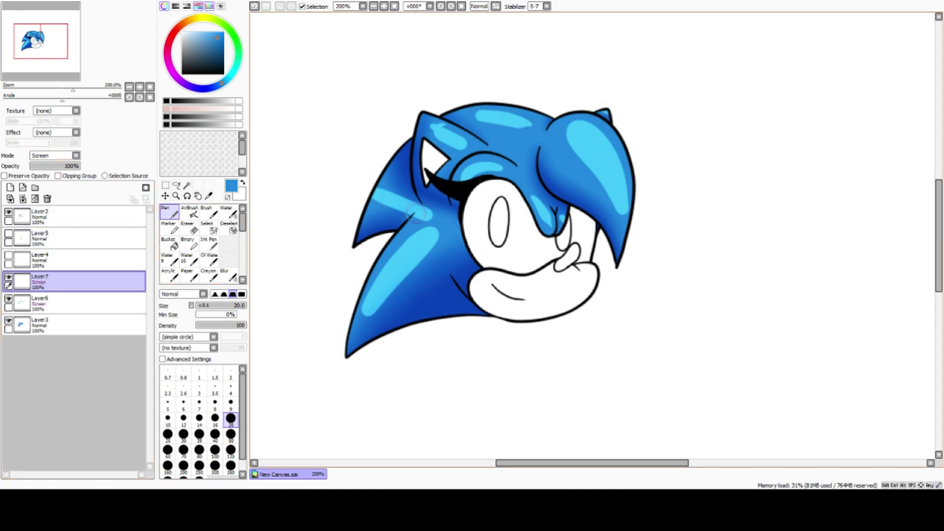
pyautogui.moveTo(400, 202); pyautogui.dragTo(375, 193)
pyautogui.moveTo(420, 241)
pyautogui.mouseDown()
pyautogui.moveTo(389, 280)
pyautogui.moveTo(386, 270)
pyautogui.mouseUp()
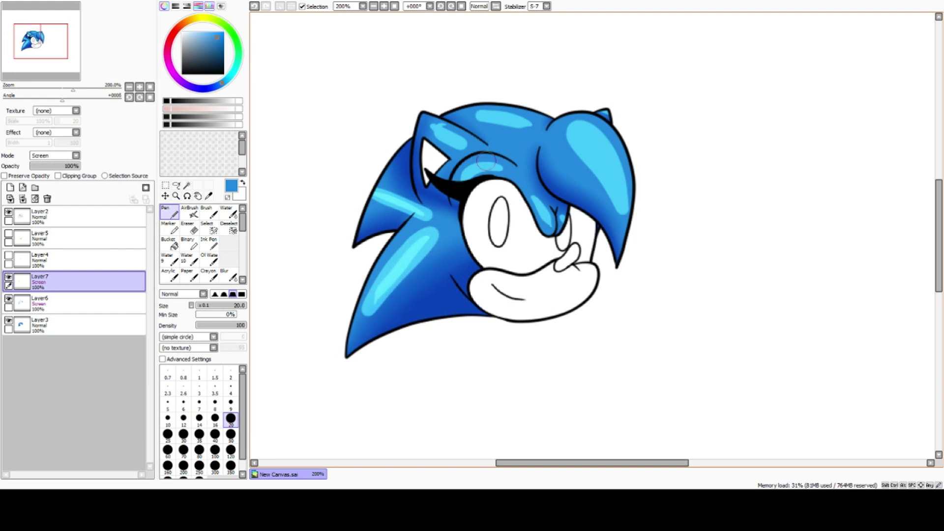
pyautogui.moveTo(469, 169); pyautogui.dragTo(479, 167)
pyautogui.moveTo(489, 116); pyautogui.dragTo(526, 121)
pyautogui.moveTo(589, 133)
pyautogui.mouseDown()
pyautogui.moveTo(616, 187)
pyautogui.moveTo(587, 144)
pyautogui.mouseUp()
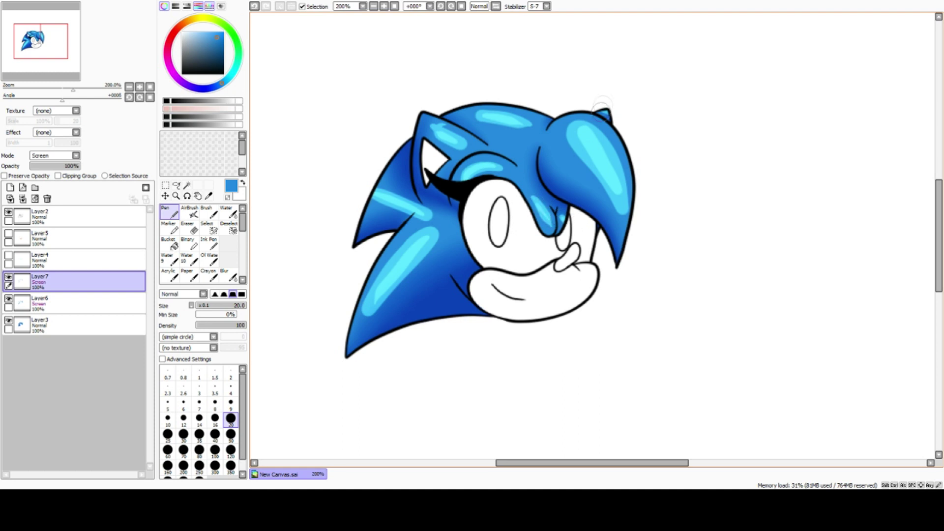
# Step: Merge the brighter highlights down into Layer6 and clip Layer6 to the blue fur layer
pyautogui.click(22, 199)
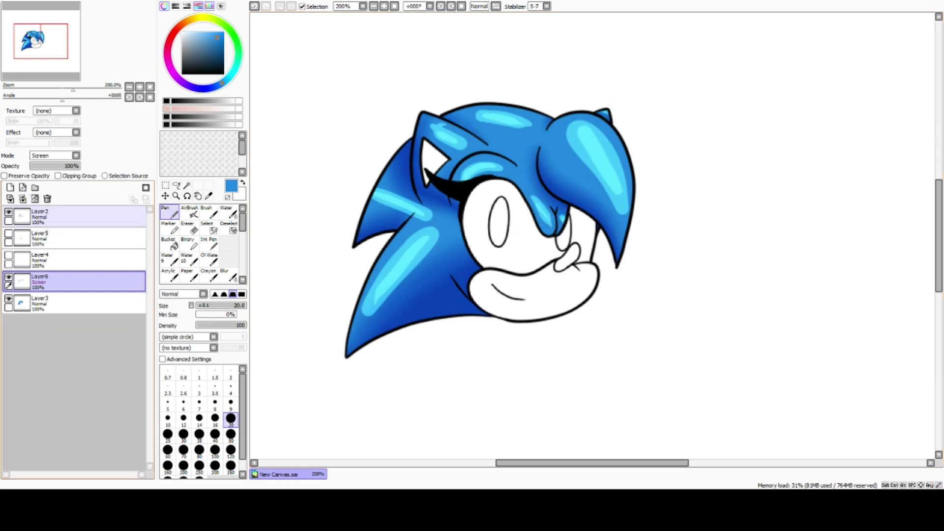
pyautogui.click(76, 175)
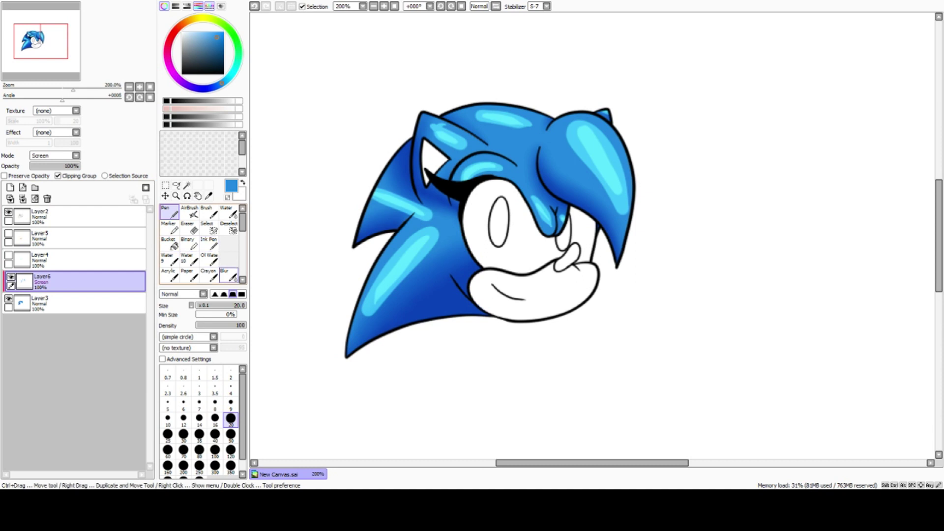
# Step: Blur the highlights on the lower and upper quills with the Blur tool at size 25
pyautogui.click(228, 275)
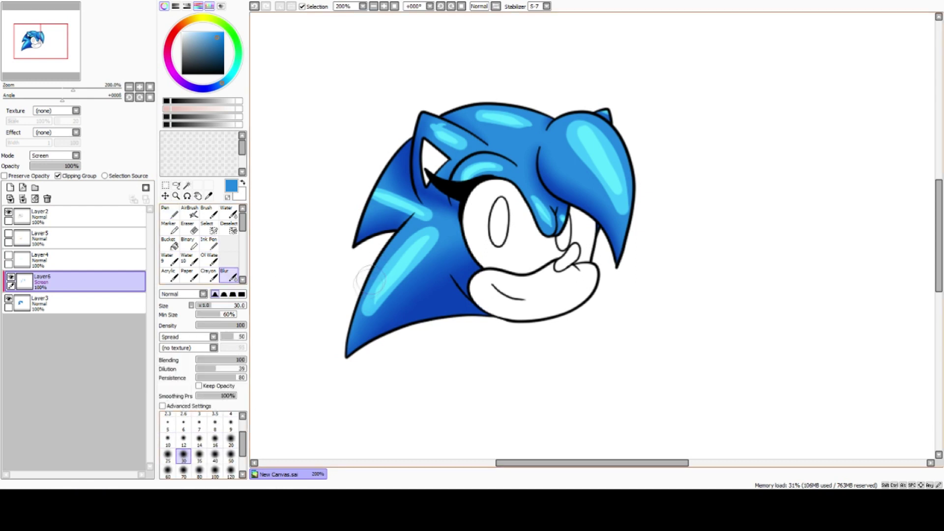
pyautogui.click(168, 455)
pyautogui.moveTo(364, 280)
pyautogui.mouseDown()
pyautogui.moveTo(367, 319)
pyautogui.moveTo(416, 261)
pyautogui.moveTo(379, 316)
pyautogui.moveTo(434, 250)
pyautogui.moveTo(418, 276)
pyautogui.moveTo(438, 233)
pyautogui.moveTo(419, 259)
pyautogui.moveTo(426, 235)
pyautogui.moveTo(403, 255)
pyautogui.moveTo(426, 221)
pyautogui.moveTo(389, 258)
pyautogui.moveTo(405, 234)
pyautogui.moveTo(373, 288)
pyautogui.mouseUp()
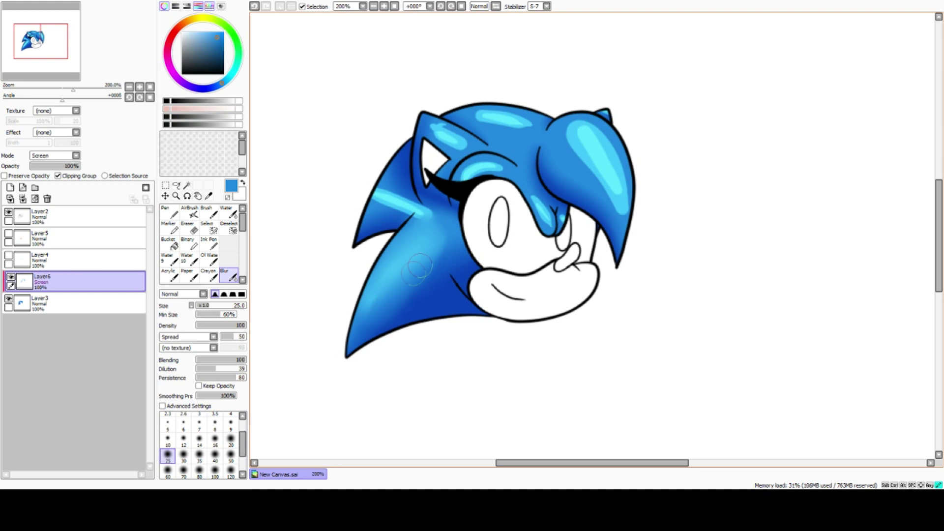
pyautogui.moveTo(368, 316)
pyautogui.mouseDown()
pyautogui.moveTo(383, 292)
pyautogui.moveTo(363, 313)
pyautogui.mouseUp()
pyautogui.moveTo(430, 219)
pyautogui.mouseDown()
pyautogui.moveTo(373, 206)
pyautogui.moveTo(380, 210)
pyautogui.moveTo(367, 189)
pyautogui.moveTo(414, 197)
pyautogui.moveTo(385, 188)
pyautogui.moveTo(396, 181)
pyautogui.moveTo(390, 166)
pyautogui.moveTo(437, 204)
pyautogui.moveTo(427, 205)
pyautogui.moveTo(430, 222)
pyautogui.moveTo(373, 207)
pyautogui.moveTo(417, 213)
pyautogui.moveTo(369, 196)
pyautogui.mouseUp()
# Step: Blend the large highlight on the fringe smoothly into the surrounding blue down to the tip
pyautogui.moveTo(567, 140)
pyautogui.mouseDown()
pyautogui.moveTo(582, 127)
pyautogui.moveTo(596, 132)
pyautogui.moveTo(627, 215)
pyautogui.mouseUp()
pyautogui.moveTo(599, 172)
pyautogui.mouseDown()
pyautogui.moveTo(614, 208)
pyautogui.moveTo(587, 156)
pyautogui.moveTo(598, 158)
pyautogui.moveTo(580, 158)
pyautogui.moveTo(571, 125)
pyautogui.moveTo(562, 158)
pyautogui.moveTo(563, 131)
pyautogui.mouseUp()
pyautogui.moveTo(582, 181)
pyautogui.mouseDown()
pyautogui.moveTo(573, 143)
pyautogui.moveTo(606, 205)
pyautogui.moveTo(567, 126)
pyautogui.mouseUp()
pyautogui.moveTo(598, 173)
pyautogui.mouseDown()
pyautogui.moveTo(581, 128)
pyautogui.moveTo(607, 154)
pyautogui.moveTo(617, 205)
pyautogui.moveTo(585, 180)
pyautogui.moveTo(597, 202)
pyautogui.moveTo(567, 141)
pyautogui.moveTo(609, 214)
pyautogui.moveTo(602, 254)
pyautogui.mouseUp()
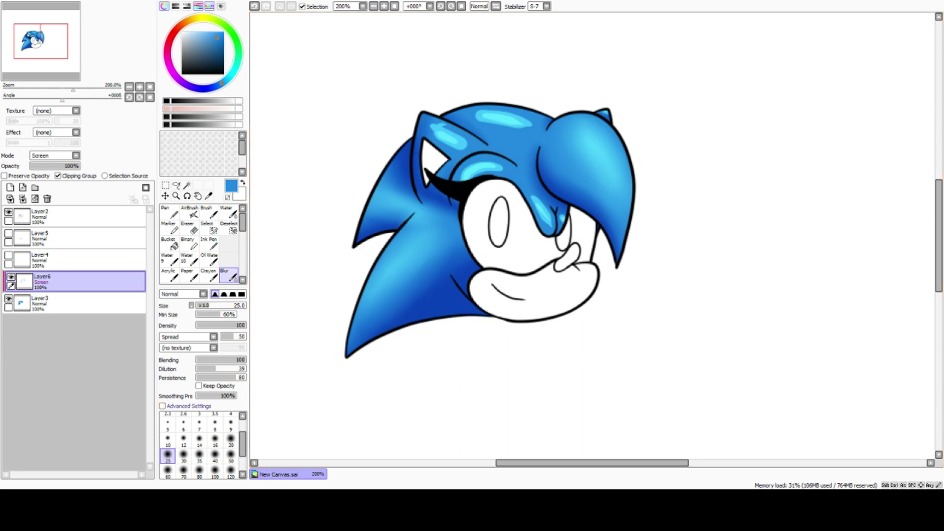
# Step: Blur the highlights on top of the head and on the near ear with the Blur tool at size 16
pyautogui.click(214, 439)
pyautogui.moveTo(475, 117)
pyautogui.mouseDown()
pyautogui.moveTo(503, 122)
pyautogui.moveTo(478, 116)
pyautogui.moveTo(528, 118)
pyautogui.moveTo(522, 129)
pyautogui.moveTo(482, 122)
pyautogui.moveTo(525, 120)
pyautogui.moveTo(468, 108)
pyautogui.moveTo(504, 113)
pyautogui.moveTo(472, 119)
pyautogui.moveTo(535, 128)
pyautogui.moveTo(445, 107)
pyautogui.moveTo(495, 117)
pyautogui.mouseUp()
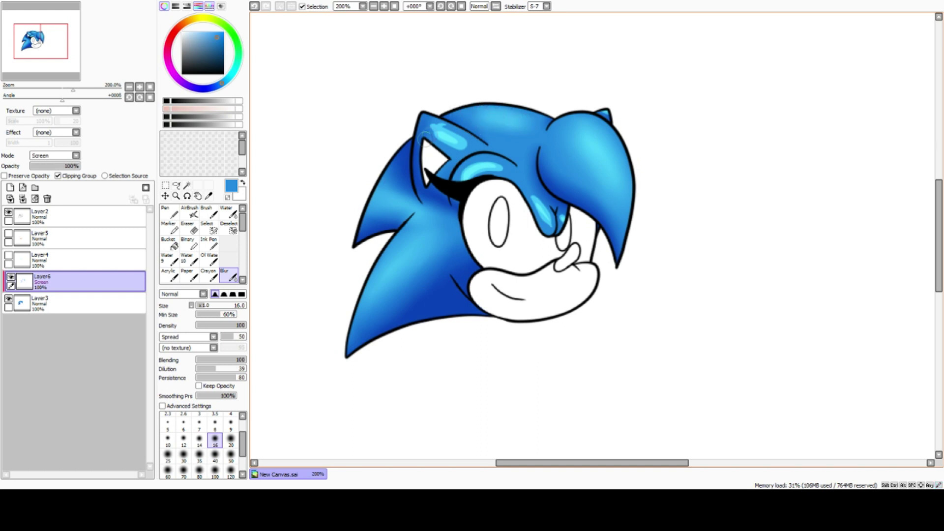
pyautogui.moveTo(435, 131)
pyautogui.mouseDown()
pyautogui.moveTo(467, 147)
pyautogui.moveTo(428, 127)
pyautogui.moveTo(441, 126)
pyautogui.moveTo(462, 142)
pyautogui.moveTo(428, 121)
pyautogui.mouseUp()
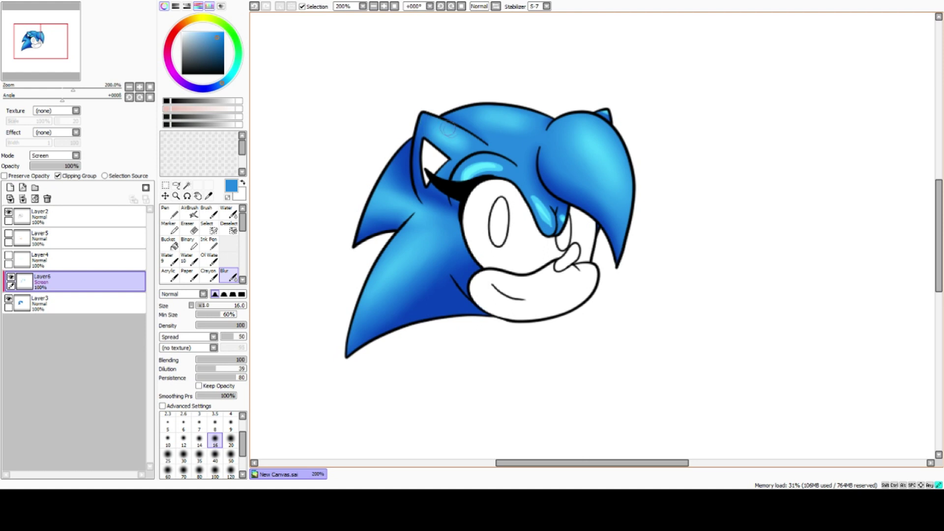
# Step: Blur the highlights on the eyelid, brow and fringe at size 16, and merge Layer6 into the fur layer at 89% opacity
pyautogui.moveTo(480, 163)
pyautogui.mouseDown()
pyautogui.moveTo(500, 166)
pyautogui.moveTo(457, 186)
pyautogui.moveTo(457, 195)
pyautogui.moveTo(499, 167)
pyautogui.moveTo(471, 167)
pyautogui.mouseUp()
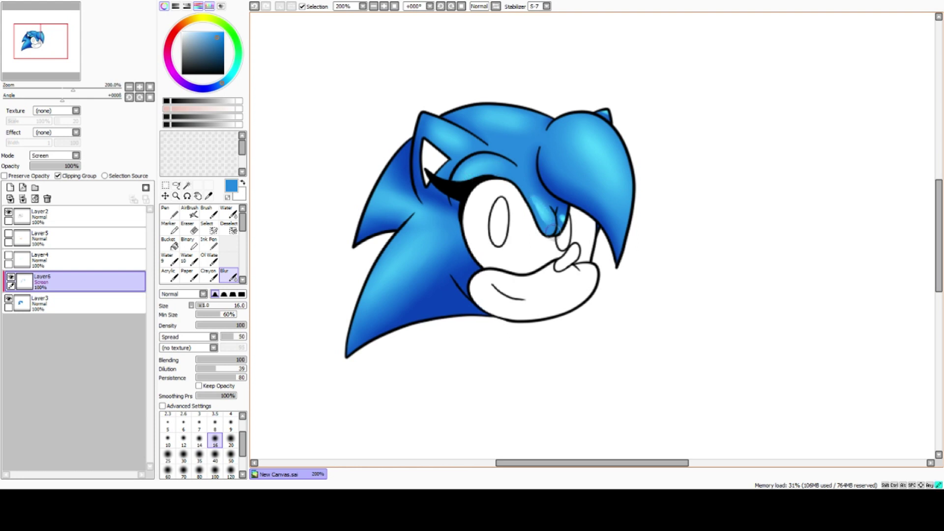
pyautogui.moveTo(526, 189)
pyautogui.mouseDown()
pyautogui.moveTo(545, 217)
pyautogui.moveTo(562, 223)
pyautogui.moveTo(561, 213)
pyautogui.mouseUp()
pyautogui.moveTo(591, 108)
pyautogui.mouseDown()
pyautogui.moveTo(602, 114)
pyautogui.moveTo(592, 143)
pyautogui.mouseUp()
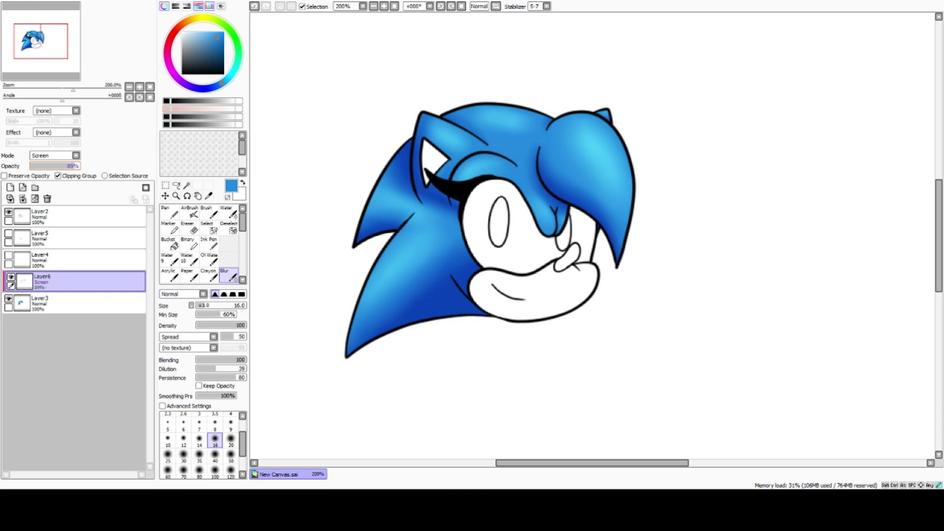
pyautogui.click(22, 199)
# Step: Add a new layer in Luminosity mode above the blue fur and fill it entirely with blue using the Bucket
pyautogui.click(10, 188)
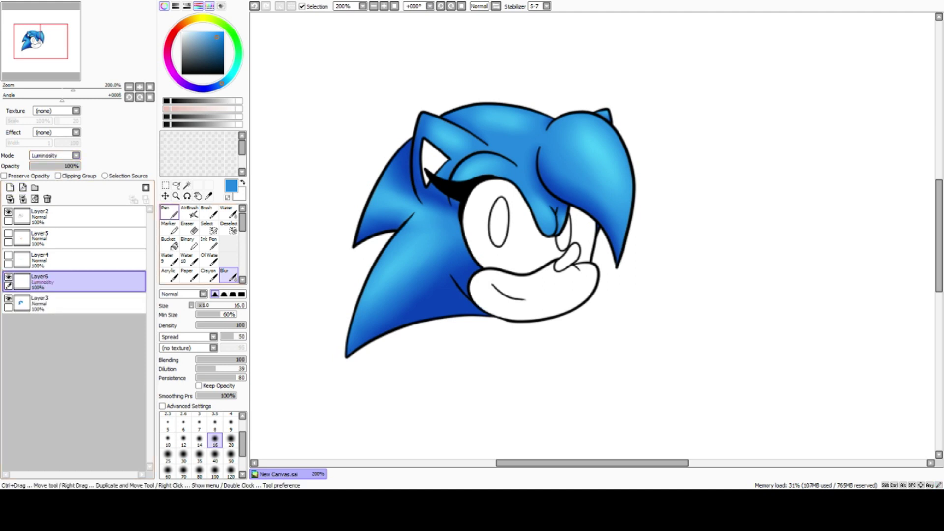
pyautogui.click(170, 243)
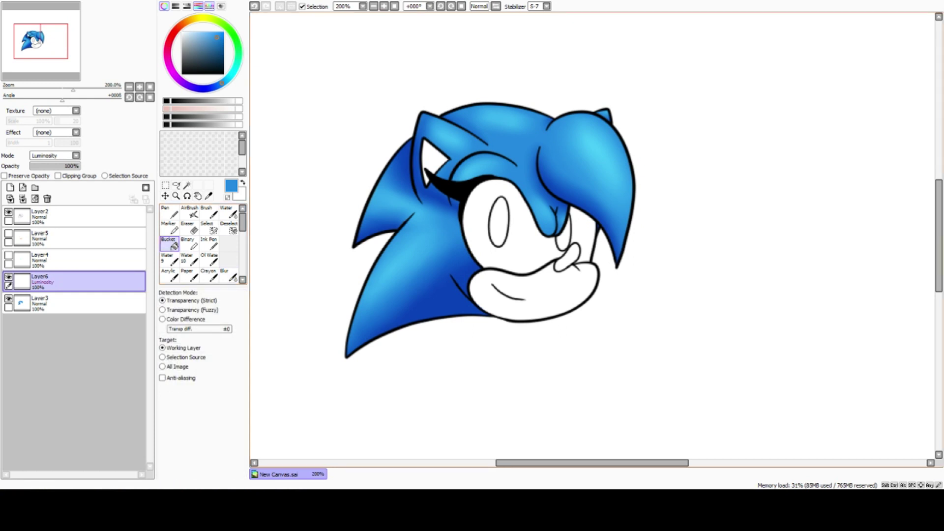
pyautogui.click(427, 236)
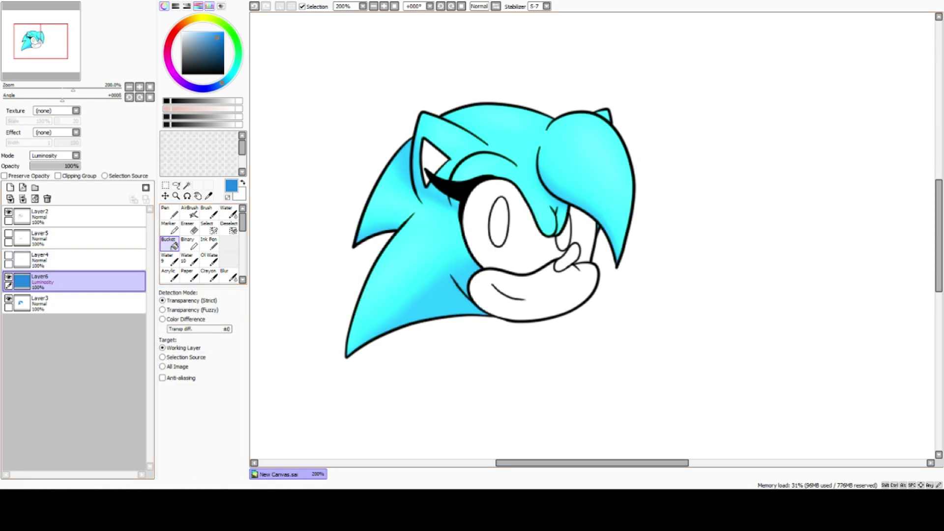
# Step: Hide the blue Luminosity layer and add a new Screen layer directly above the blue fur layer, Layer3
pyautogui.click(9, 277)
pyautogui.click(49, 303)
pyautogui.click(10, 188)
pyautogui.click(54, 155)
pyautogui.click(41, 176)
# Step: Draw thin bright highlights along the eyelid crease and beside the brow wrinkle with the Pen at size 9
pyautogui.click(168, 211)
pyautogui.hotkey('ctrl', '+')
pyautogui.hotkey('ctrl', '+')
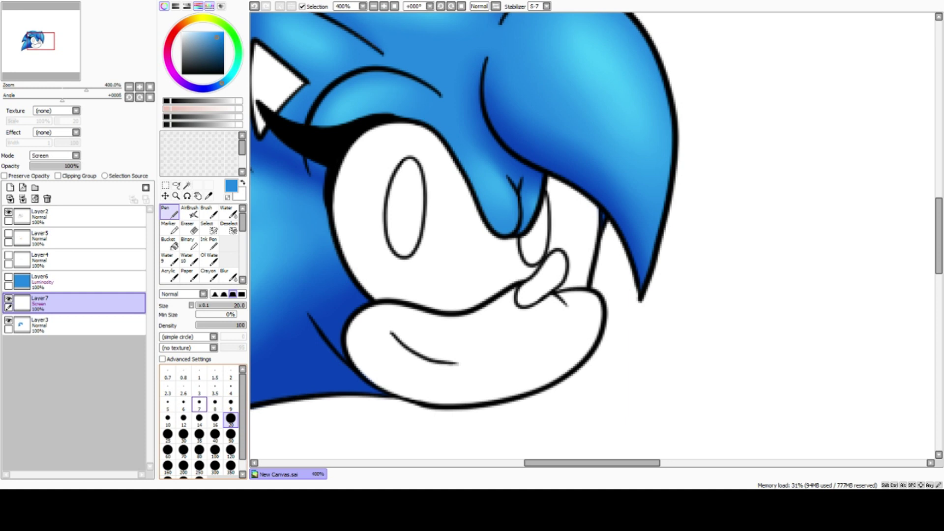
pyautogui.click(231, 401)
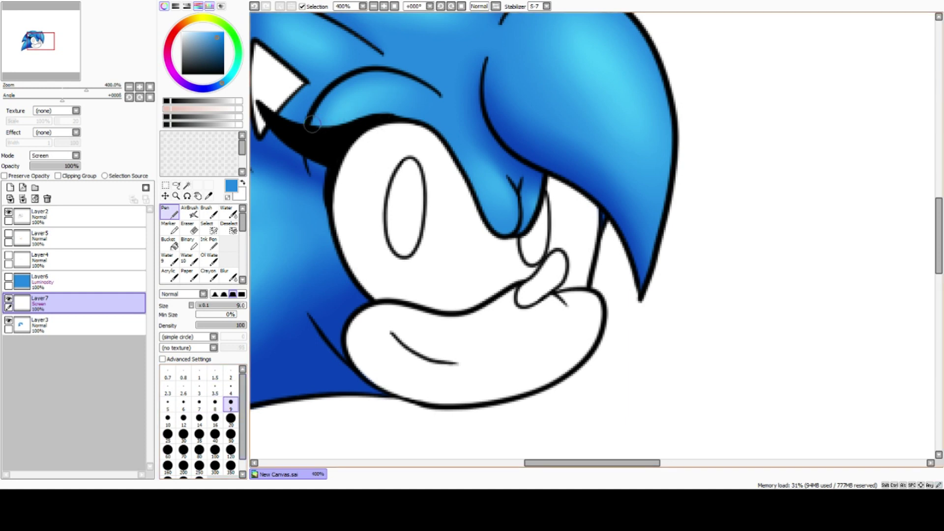
pyautogui.moveTo(309, 125)
pyautogui.mouseDown()
pyautogui.moveTo(348, 81)
pyautogui.moveTo(373, 73)
pyautogui.moveTo(429, 95)
pyautogui.mouseUp()
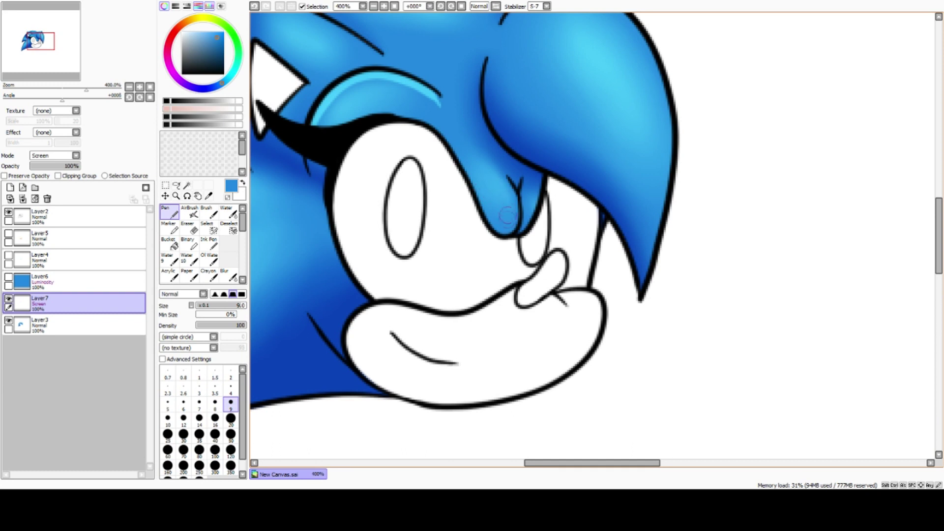
pyautogui.moveTo(509, 232); pyautogui.dragTo(494, 167)
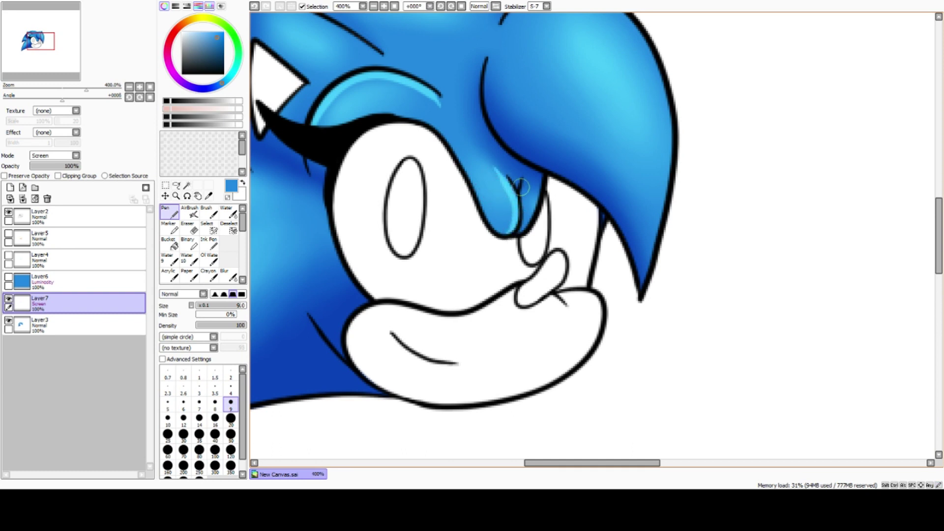
# Step: Soften the thin eyelid and brow highlights with the Blur tool at size 9
pyautogui.click(229, 275)
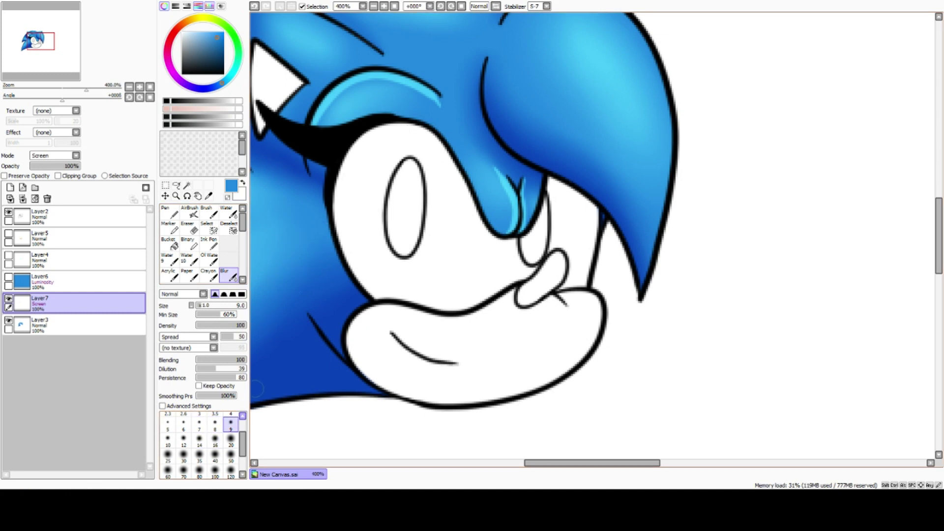
pyautogui.moveTo(343, 91)
pyautogui.mouseDown()
pyautogui.moveTo(376, 78)
pyautogui.moveTo(405, 82)
pyautogui.moveTo(445, 112)
pyautogui.mouseUp()
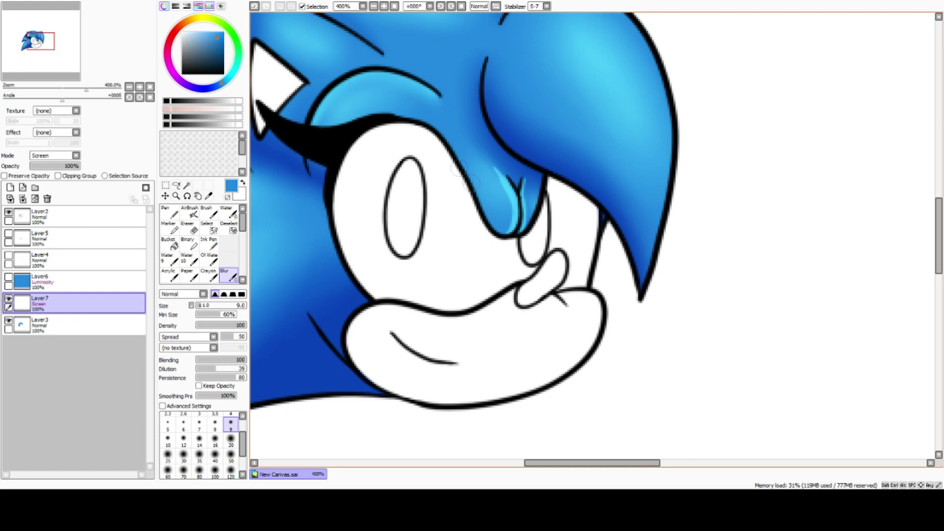
pyautogui.moveTo(486, 180)
pyautogui.mouseDown()
pyautogui.moveTo(494, 164)
pyautogui.moveTo(511, 206)
pyautogui.moveTo(492, 236)
pyautogui.mouseUp()
pyautogui.moveTo(529, 180); pyautogui.dragTo(520, 238)
# Step: Clip the thin highlights on Layer7 to the fur in Screen mode at 88% opacity and merge them down into Layer3
pyautogui.click(129, 87)
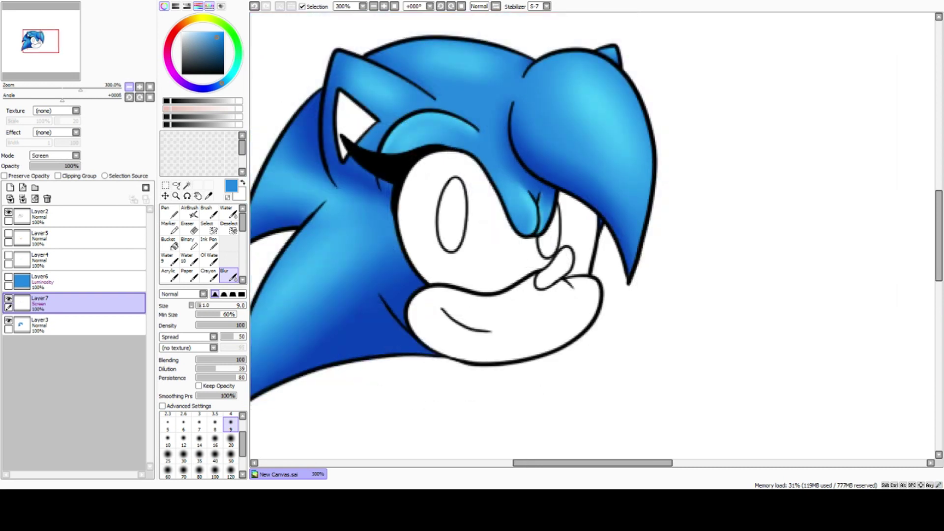
pyautogui.click(130, 87)
pyautogui.click(130, 87)
pyautogui.click(129, 87)
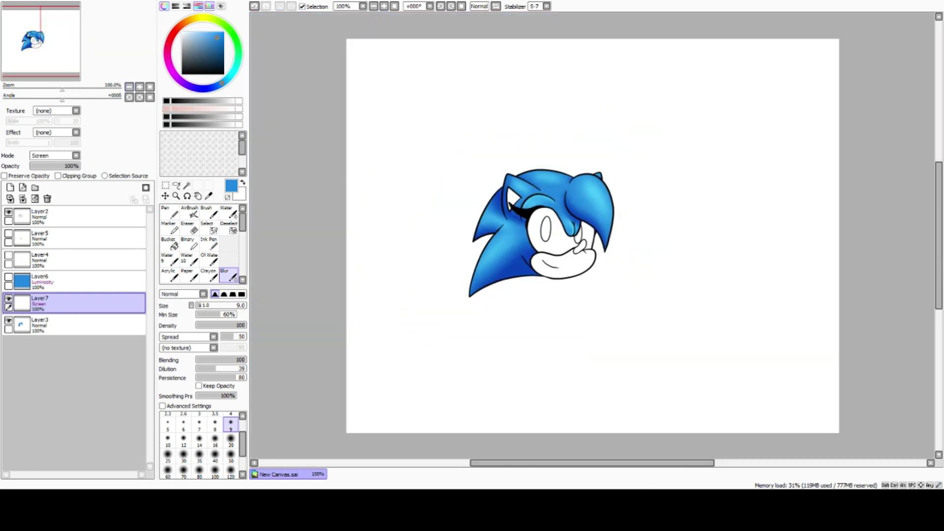
pyautogui.click(38, 190)
pyautogui.moveTo(69, 166); pyautogui.dragTo(48, 167)
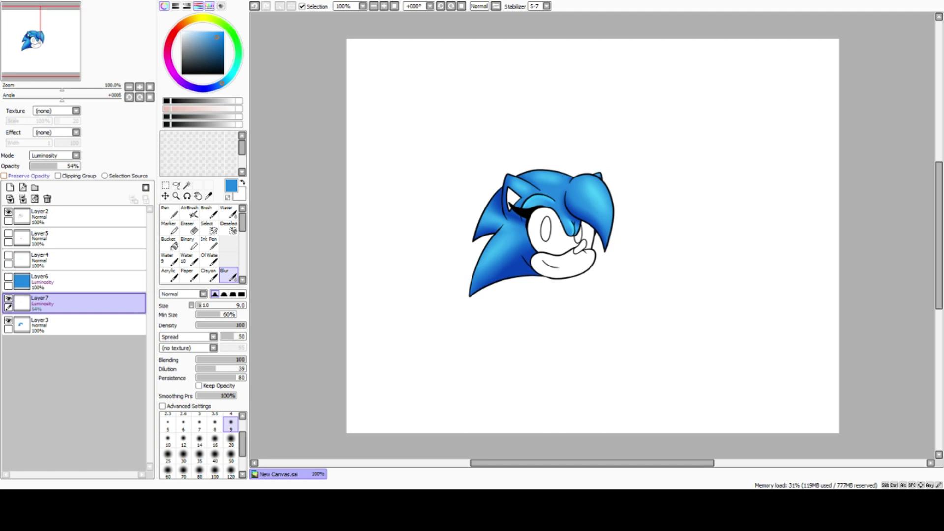
pyautogui.click(39, 176)
pyautogui.moveTo(69, 166); pyautogui.dragTo(81, 166)
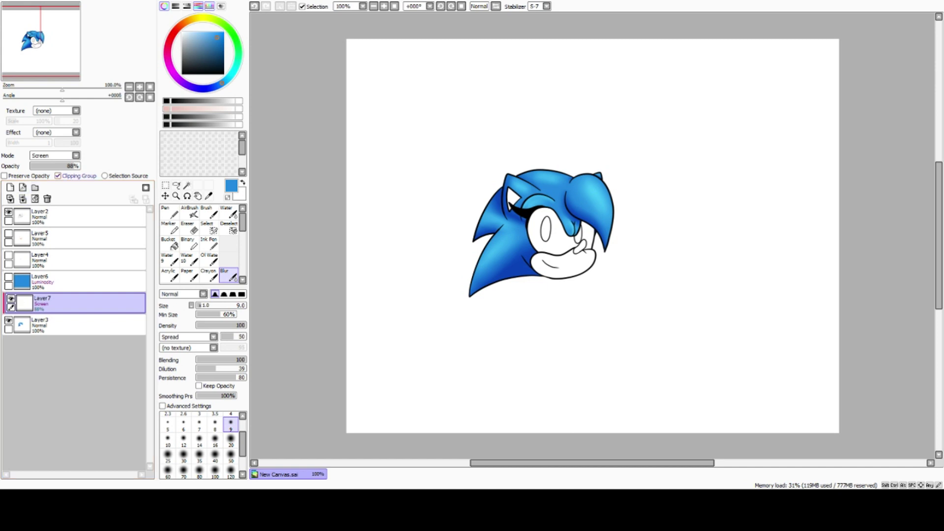
pyautogui.click(23, 199)
# Step: Show the blue Luminosity layer, clip it to the fur at 6% opacity and merge it down into Layer3
pyautogui.click(9, 277)
pyautogui.click(74, 282)
pyautogui.click(75, 176)
pyautogui.moveTo(73, 166); pyautogui.dragTo(35, 165)
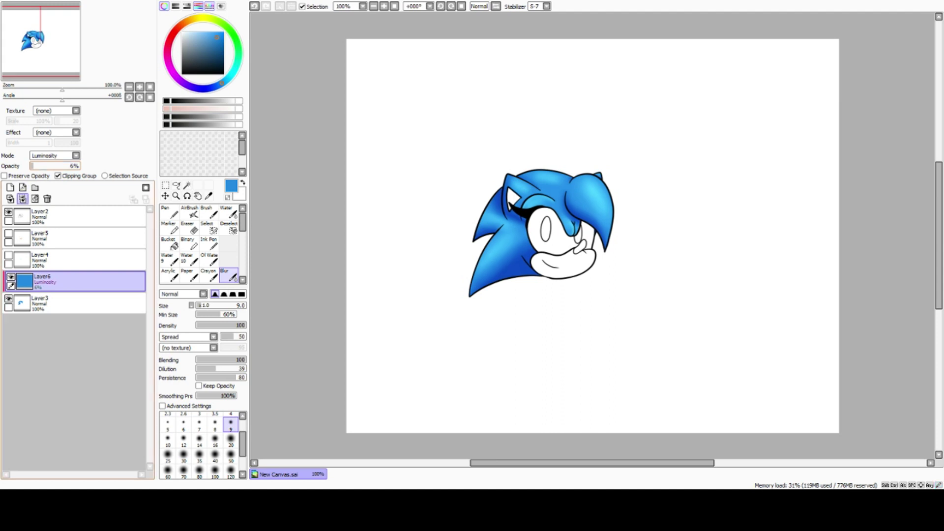
pyautogui.click(23, 198)
# Step: Merge the muzzle, ear and nose colours on Layer5 into Layer3 and place the iris layer, Layer4, beneath it
pyautogui.click(9, 234)
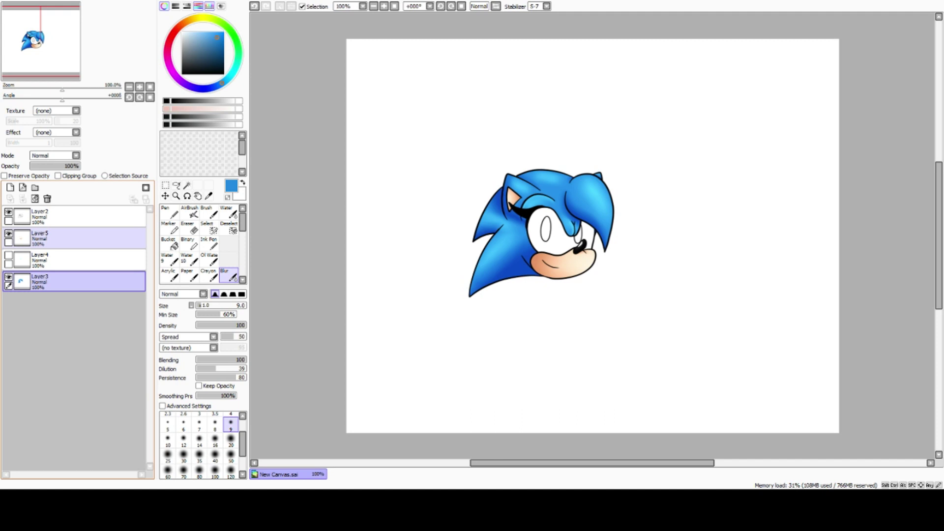
pyautogui.moveTo(54, 238)
pyautogui.mouseDown()
pyautogui.moveTo(54, 270)
pyautogui.moveTo(55, 236)
pyautogui.mouseUp()
pyautogui.click(23, 199)
pyautogui.click(8, 255)
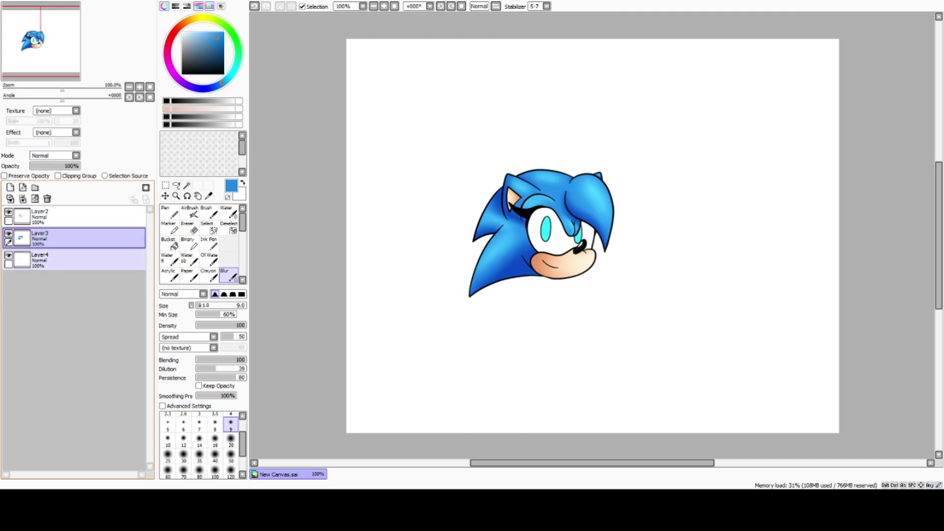
pyautogui.click(8, 255)
pyautogui.click(74, 260)
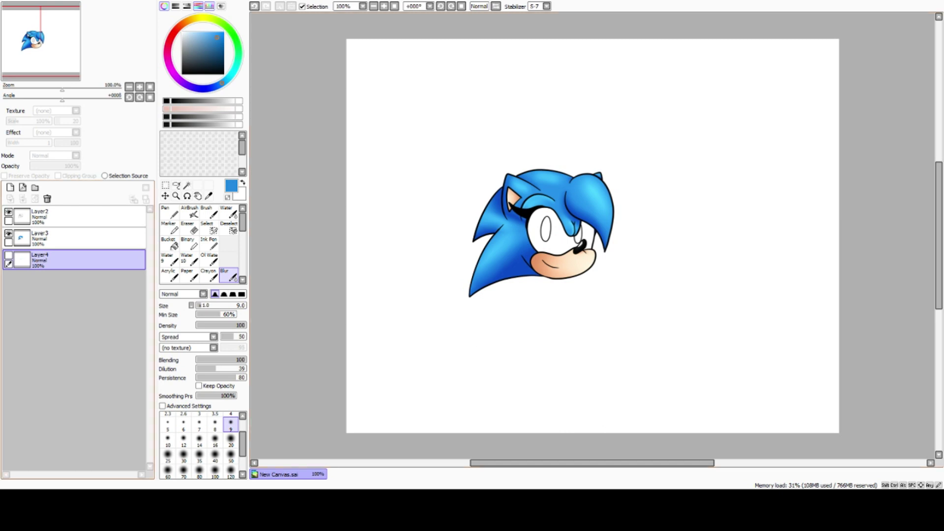
# Step: Paint the whites of both eyes pale grey-teal on a new layer above Layer4, starting with the Pen at size 35
pyautogui.click(231, 75)
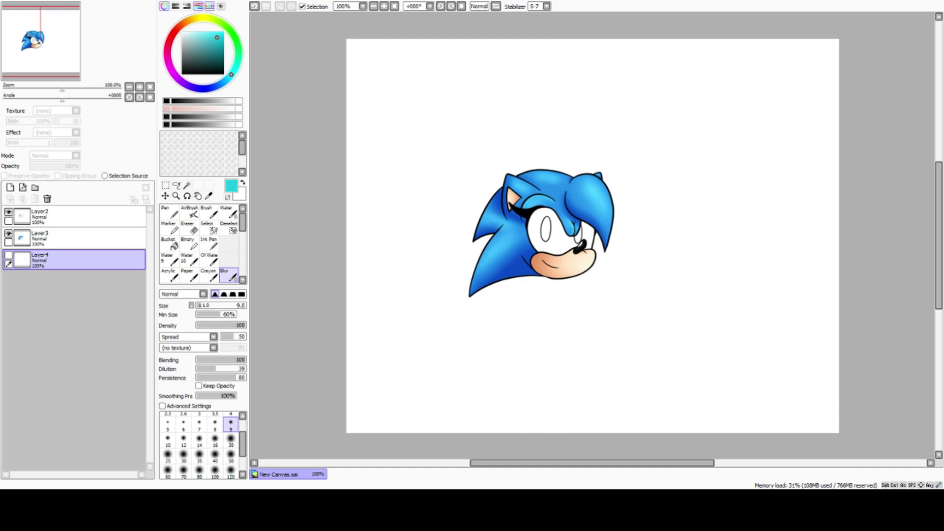
pyautogui.click(190, 35)
pyautogui.click(139, 87)
pyautogui.click(140, 87)
pyautogui.click(140, 87)
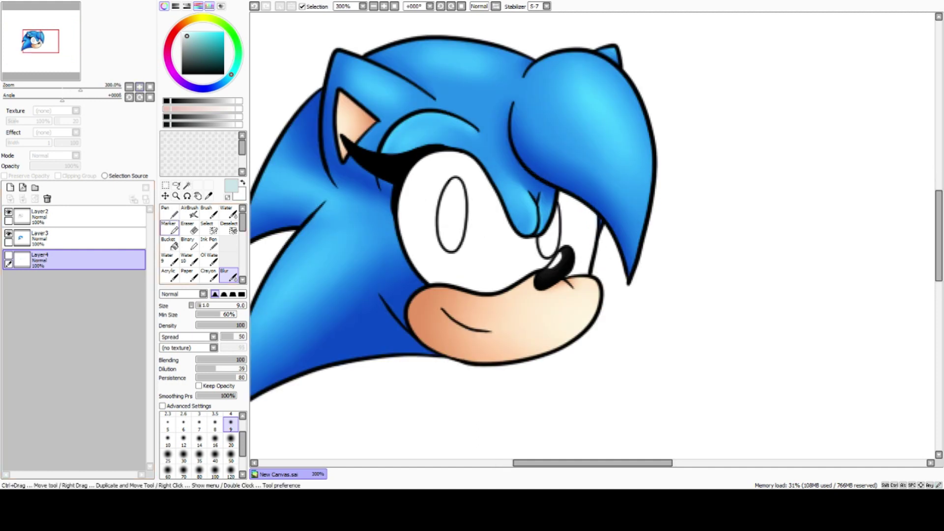
pyautogui.click(8, 255)
pyautogui.click(8, 256)
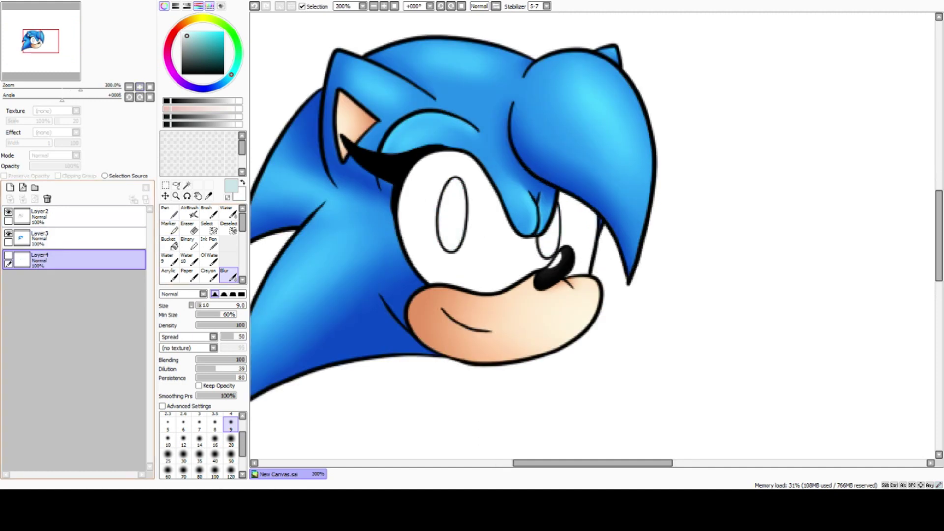
pyautogui.click(9, 187)
pyautogui.click(168, 211)
pyautogui.click(199, 434)
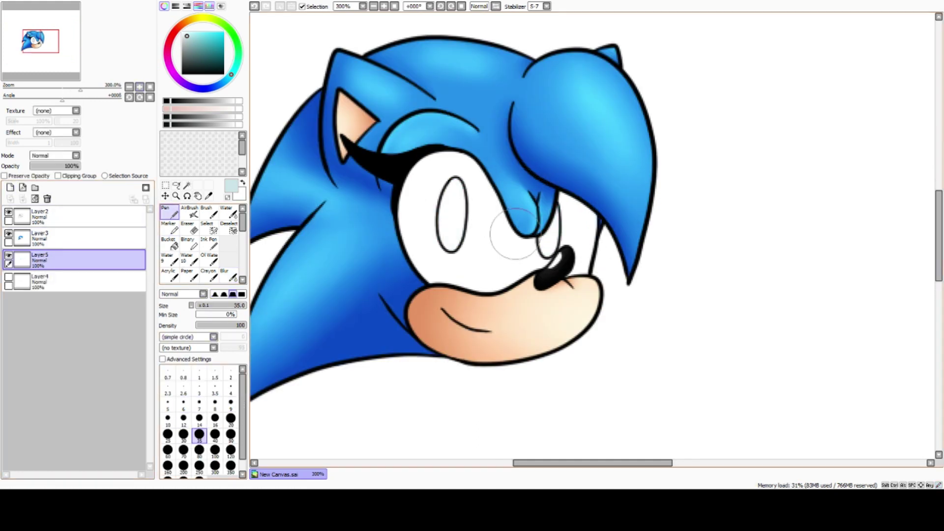
pyautogui.moveTo(427, 230)
pyautogui.mouseDown()
pyautogui.moveTo(423, 264)
pyautogui.moveTo(428, 187)
pyautogui.moveTo(467, 169)
pyautogui.moveTo(494, 246)
pyautogui.moveTo(468, 274)
pyautogui.moveTo(530, 244)
pyautogui.moveTo(554, 200)
pyautogui.moveTo(546, 201)
pyautogui.moveTo(570, 203)
pyautogui.moveTo(562, 266)
pyautogui.mouseUp()
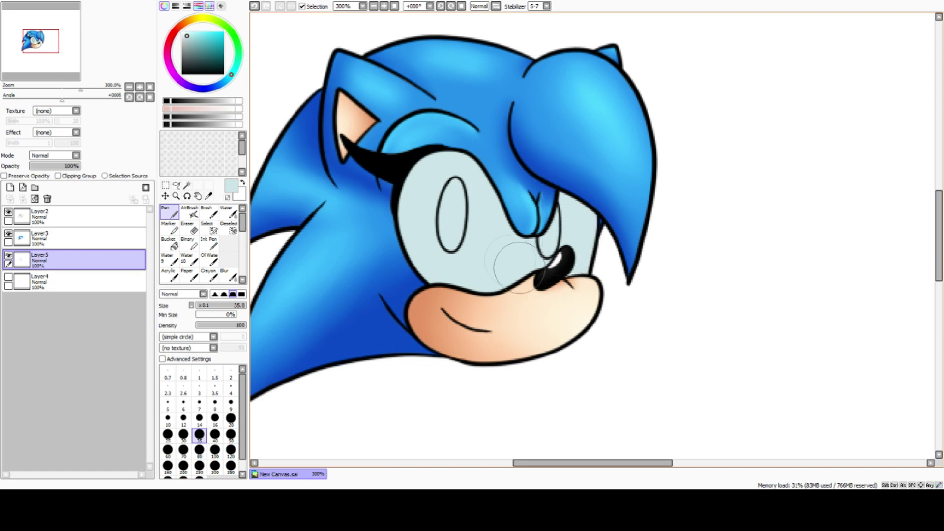
pyautogui.click(199, 418)
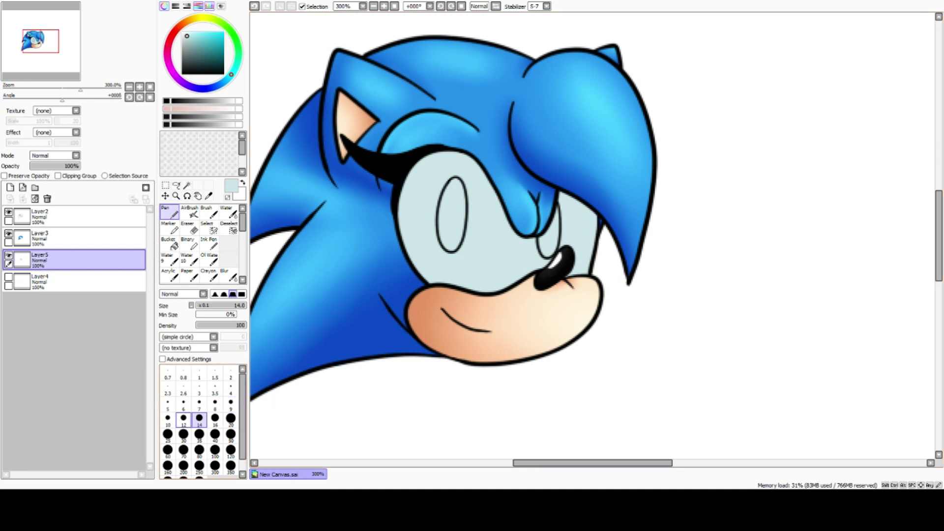
pyautogui.click(167, 418)
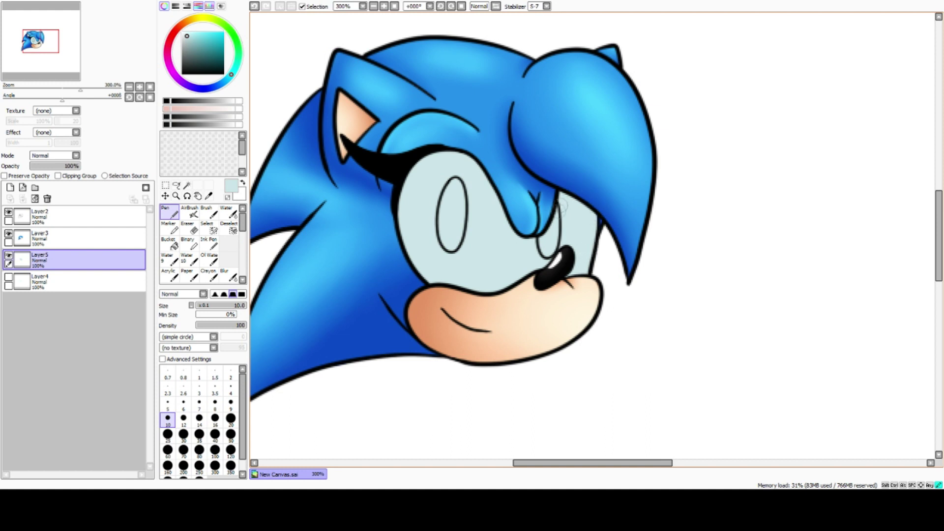
# Step: Add a Multiply layer above the eye whites and paint shadows along the upper eye edges with the Pen at size 25
pyautogui.click(10, 187)
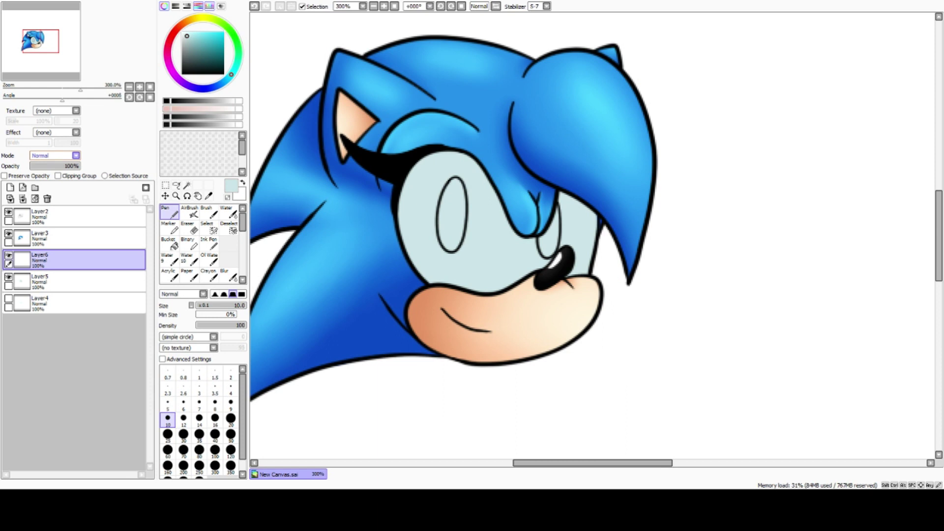
pyautogui.click(214, 419)
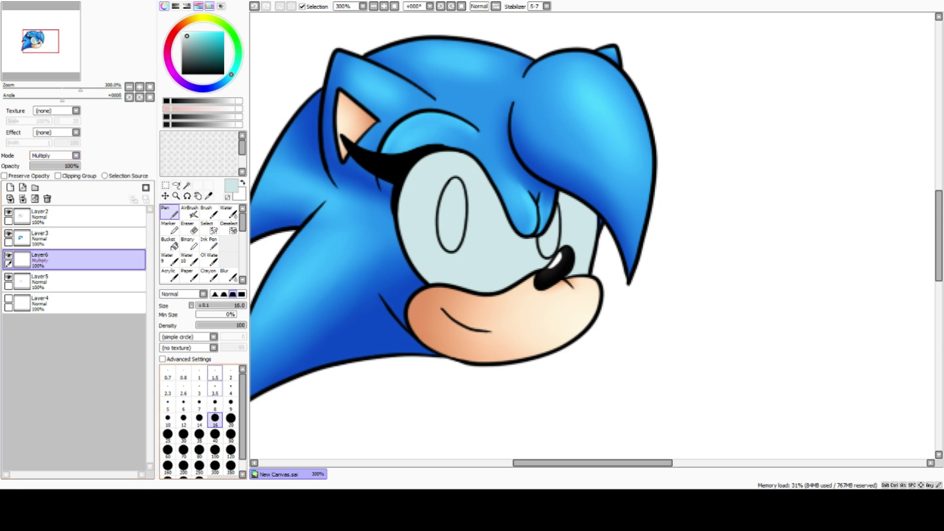
pyautogui.click(168, 433)
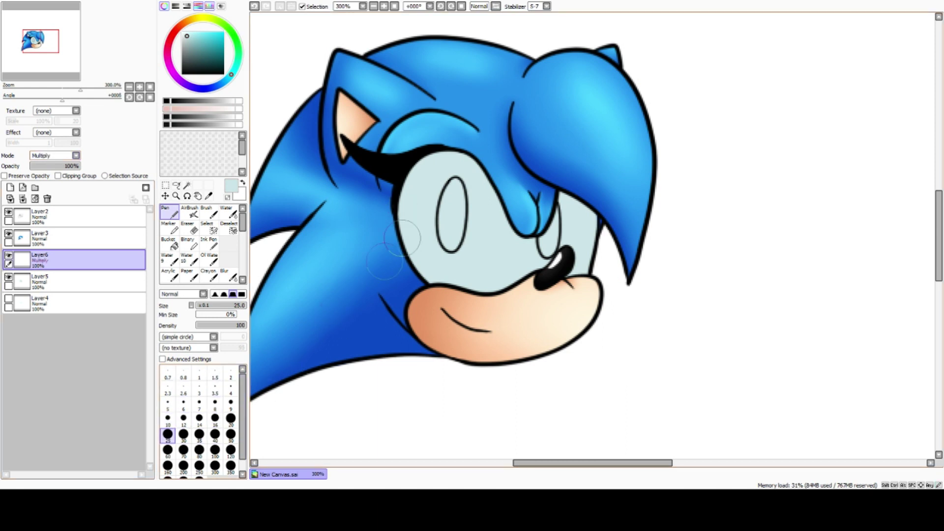
pyautogui.moveTo(395, 199)
pyautogui.mouseDown()
pyautogui.moveTo(440, 171)
pyautogui.moveTo(513, 240)
pyautogui.moveTo(532, 240)
pyautogui.moveTo(571, 198)
pyautogui.moveTo(618, 232)
pyautogui.moveTo(592, 199)
pyautogui.moveTo(558, 191)
pyautogui.moveTo(542, 209)
pyautogui.moveTo(498, 199)
pyautogui.mouseUp()
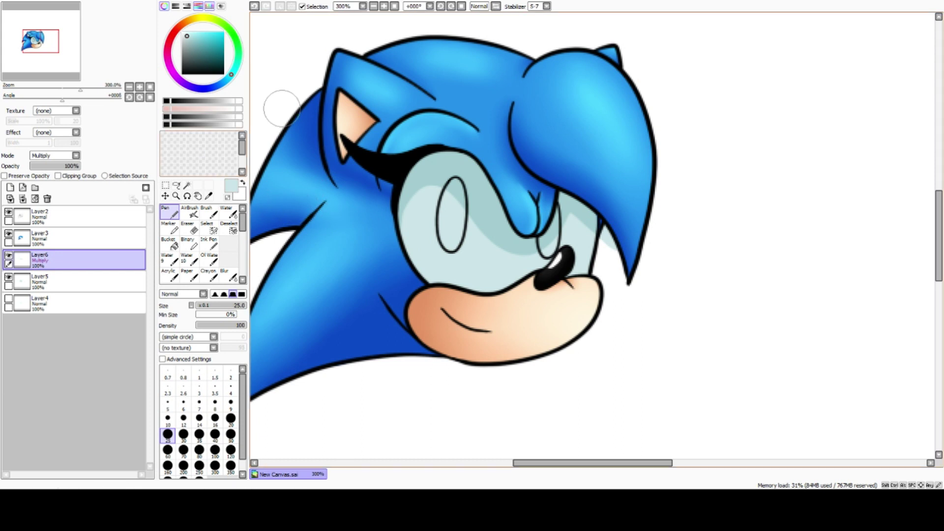
# Step: Blend the shadows on both eye whites smoothly with the Blur tool at size 20
pyautogui.click(227, 275)
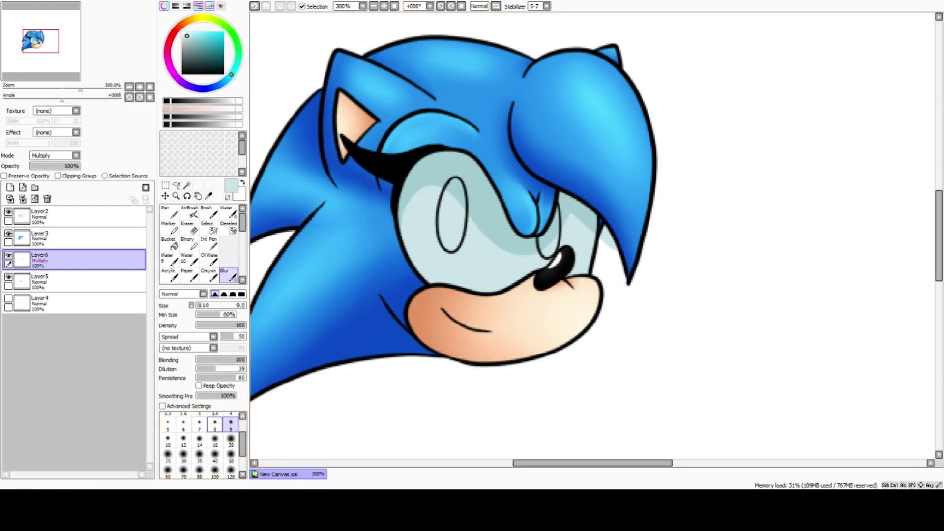
pyautogui.click(231, 439)
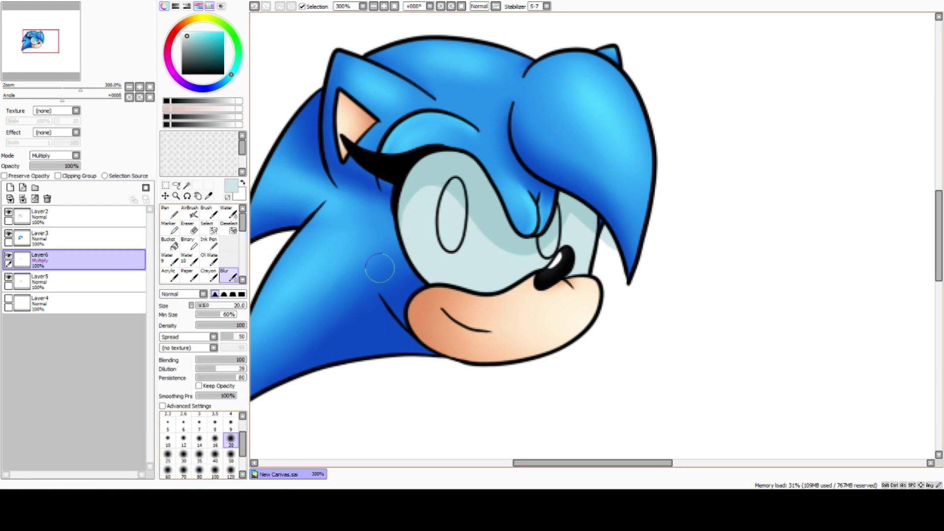
pyautogui.moveTo(400, 235)
pyautogui.mouseDown()
pyautogui.moveTo(416, 193)
pyautogui.moveTo(448, 190)
pyautogui.moveTo(436, 180)
pyautogui.moveTo(499, 251)
pyautogui.moveTo(488, 236)
pyautogui.moveTo(532, 256)
pyautogui.moveTo(579, 215)
pyautogui.moveTo(498, 244)
pyautogui.moveTo(521, 255)
pyautogui.moveTo(488, 237)
pyautogui.moveTo(450, 195)
pyautogui.moveTo(390, 253)
pyautogui.moveTo(446, 204)
pyautogui.moveTo(486, 251)
pyautogui.mouseUp()
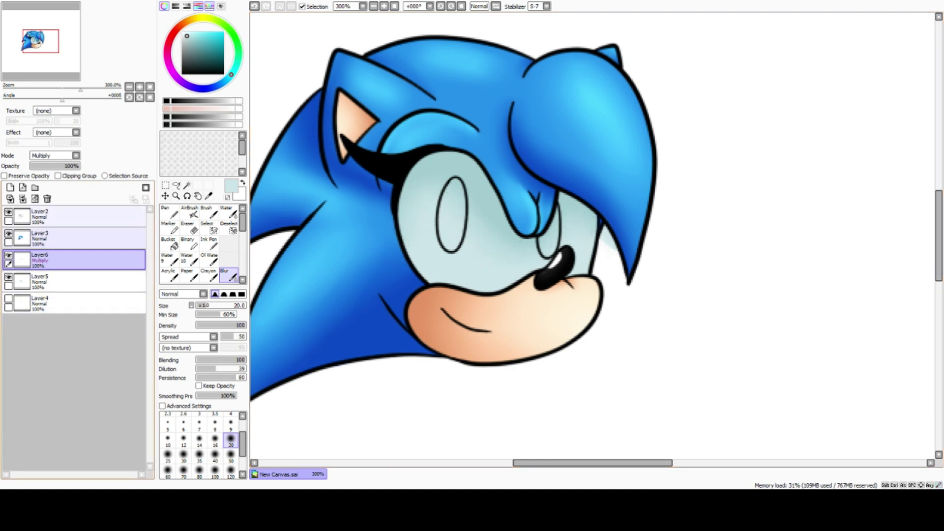
# Step: Clip the eye shadows to the eye-white layer, merge them down into Layer5 and add a new layer above it
pyautogui.click(58, 175)
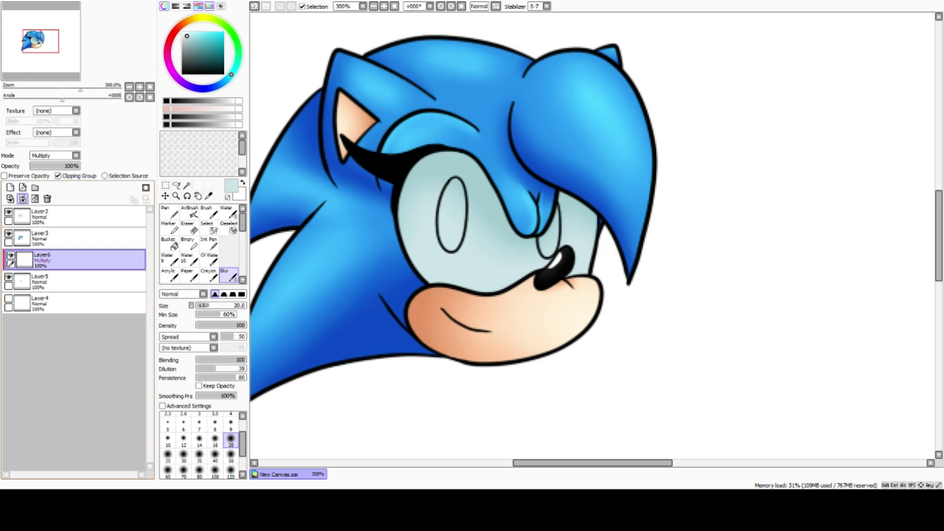
pyautogui.click(23, 198)
pyautogui.click(10, 187)
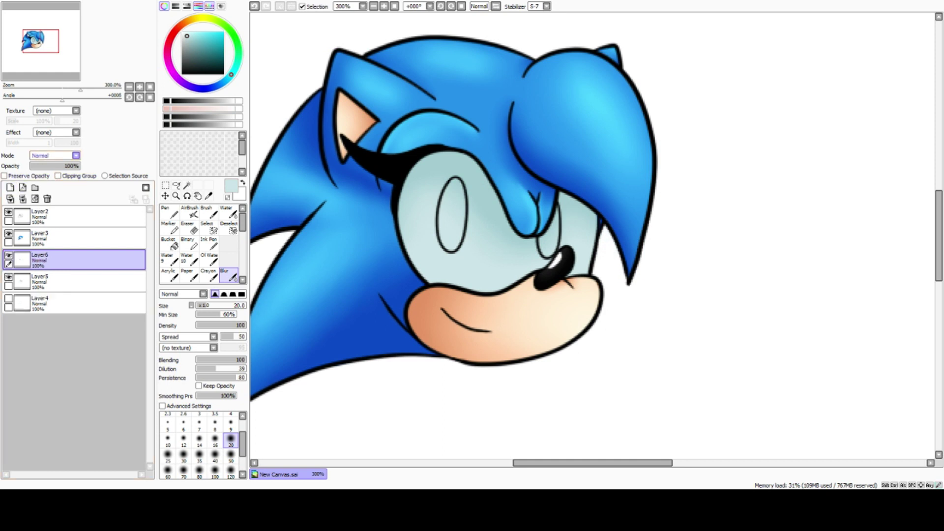
# Step: Set Layer6 to Screen mode and paint highlights over the lower part of both eye whites with the Pen at size 25
pyautogui.click(62, 176)
pyautogui.click(170, 212)
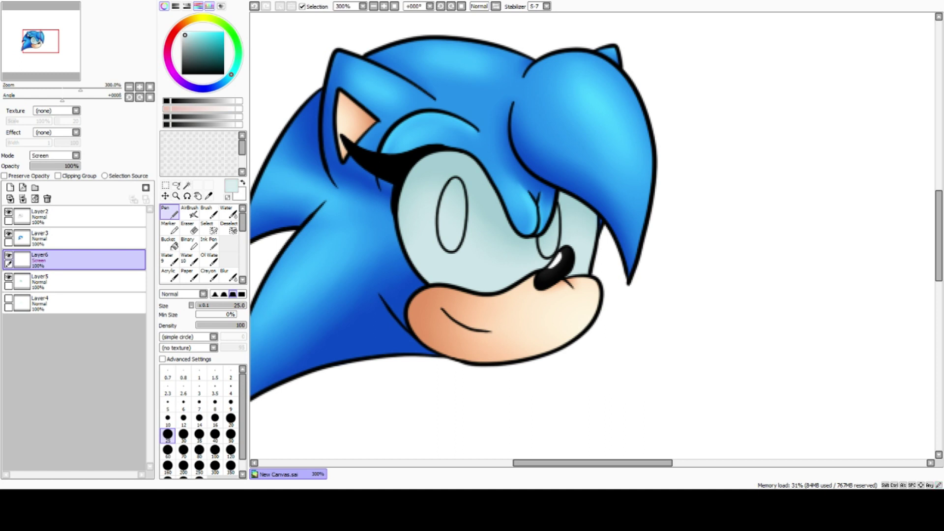
pyautogui.moveTo(400, 255)
pyautogui.mouseDown()
pyautogui.moveTo(426, 223)
pyautogui.moveTo(447, 222)
pyautogui.moveTo(509, 260)
pyautogui.moveTo(551, 247)
pyautogui.mouseUp()
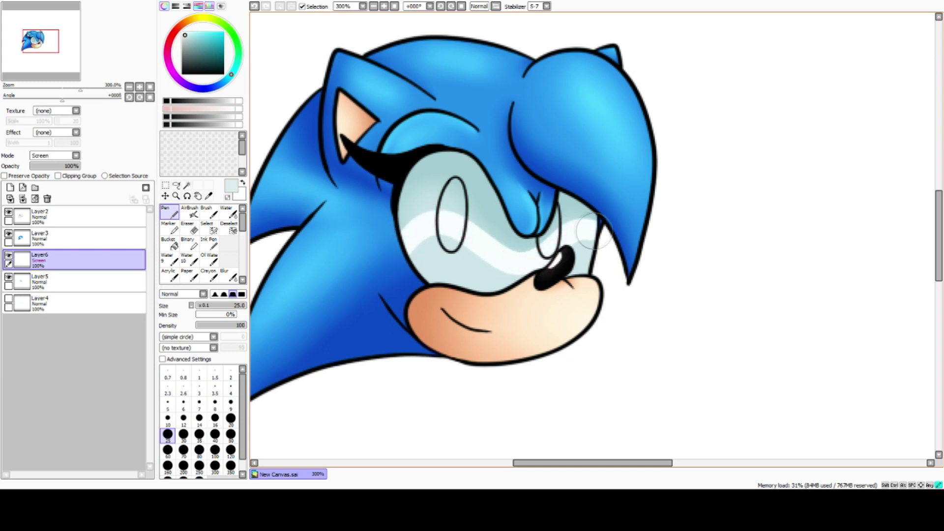
pyautogui.moveTo(414, 249)
pyautogui.mouseDown()
pyautogui.moveTo(470, 256)
pyautogui.moveTo(515, 278)
pyautogui.moveTo(497, 282)
pyautogui.moveTo(432, 254)
pyautogui.moveTo(443, 243)
pyautogui.moveTo(414, 264)
pyautogui.mouseUp()
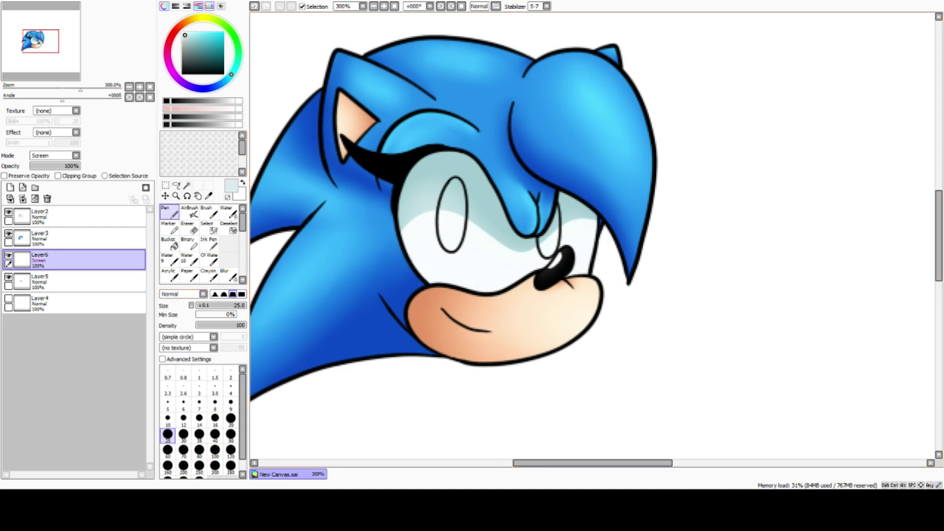
# Step: Blend the eye-white highlights with the Blur tool at size 35 and merge their layer down into Layer5
pyautogui.click(229, 275)
pyautogui.click(199, 454)
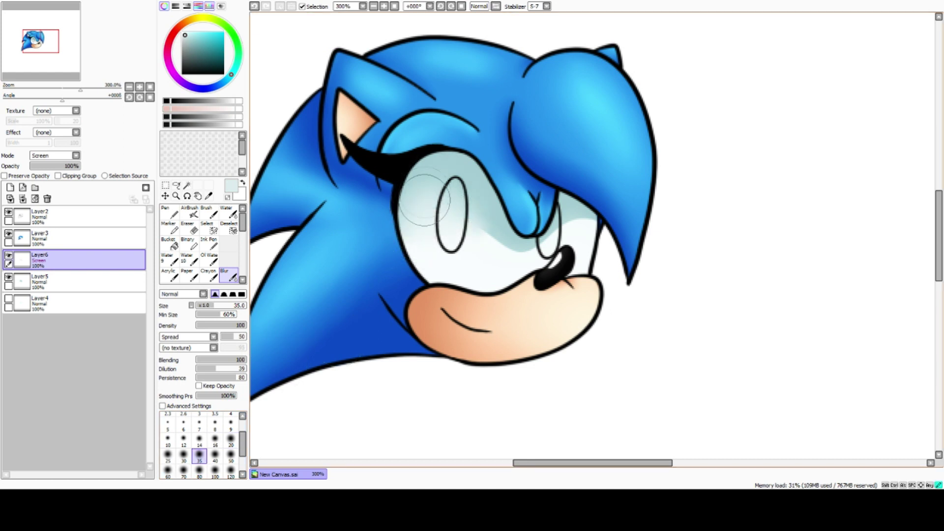
pyautogui.moveTo(490, 241)
pyautogui.mouseDown()
pyautogui.moveTo(474, 206)
pyautogui.moveTo(512, 253)
pyautogui.moveTo(594, 223)
pyautogui.mouseUp()
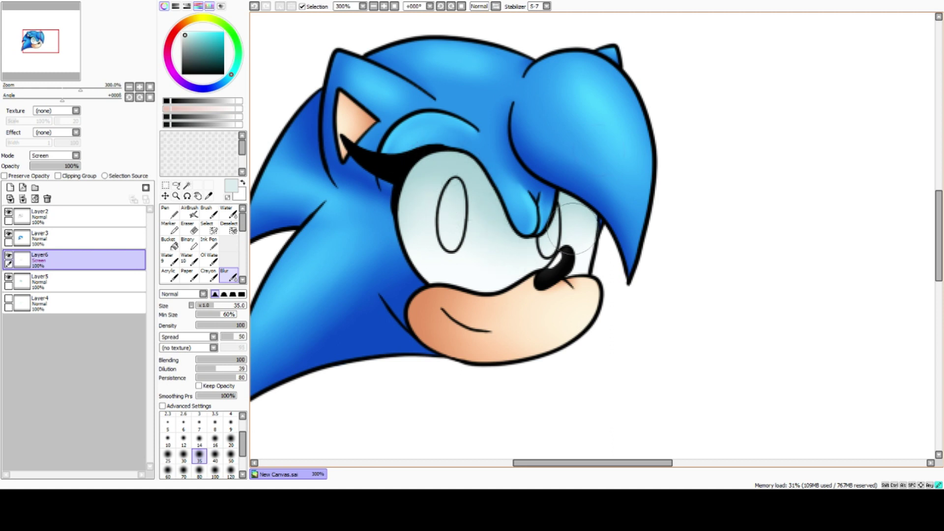
pyautogui.click(58, 175)
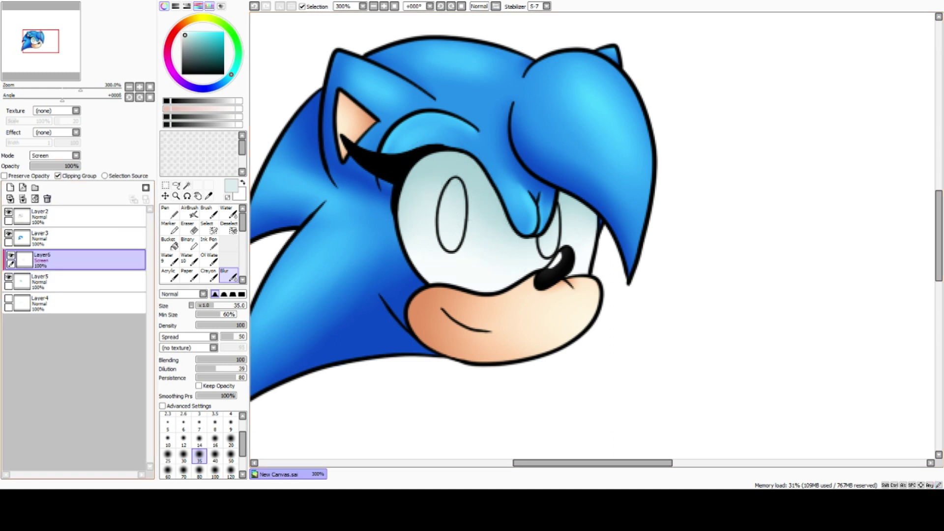
pyautogui.click(58, 176)
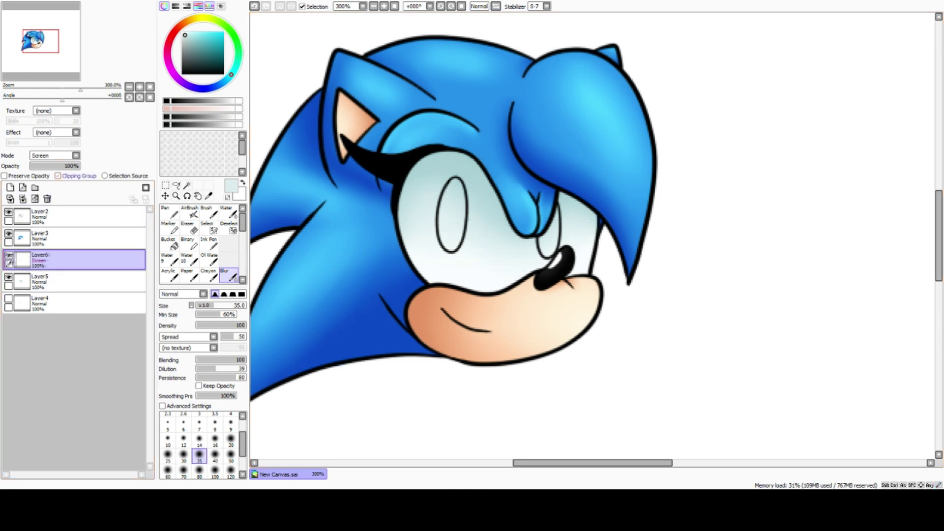
pyautogui.click(23, 199)
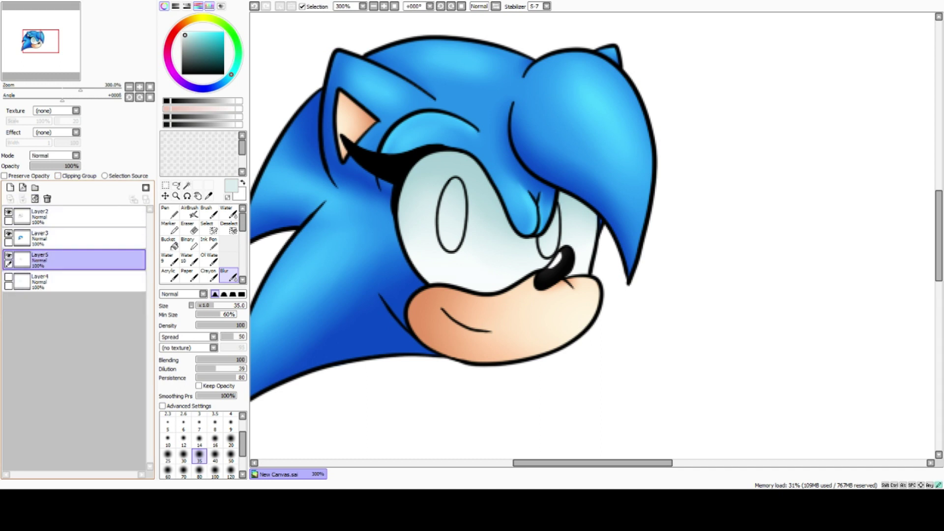
# Step: Add a Luminosity layer filled with white, clip it to the eye whites at 5% opacity and merge it down into Layer5
pyautogui.click(9, 187)
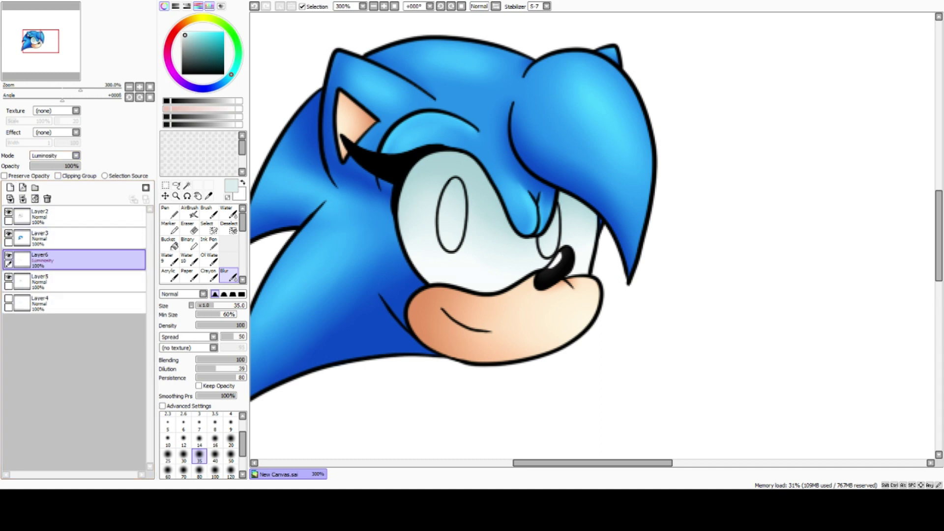
pyautogui.click(170, 244)
pyautogui.click(183, 33)
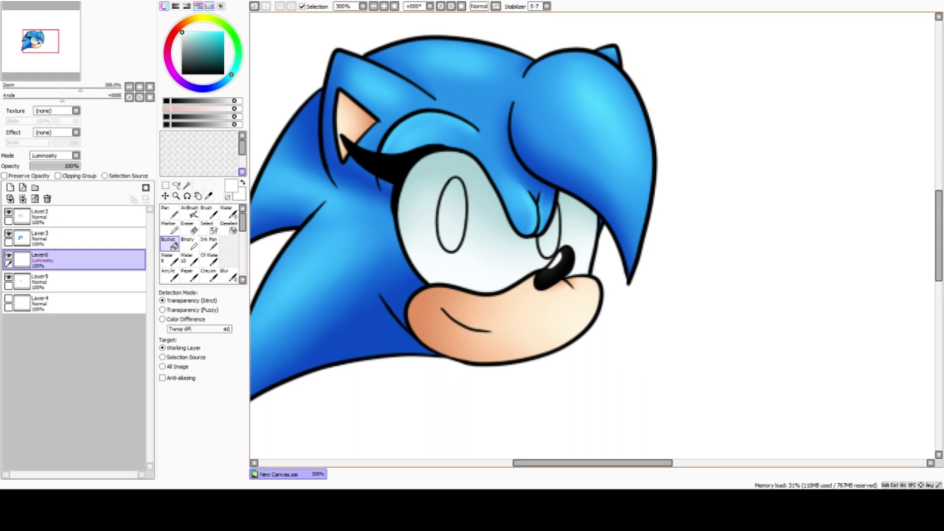
pyautogui.click(452, 217)
pyautogui.click(58, 176)
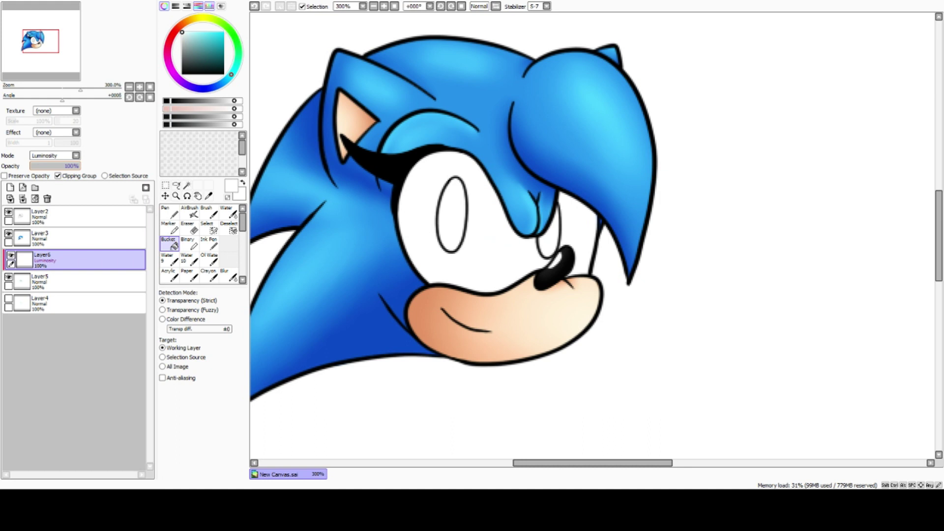
pyautogui.moveTo(45, 166); pyautogui.dragTo(34, 166)
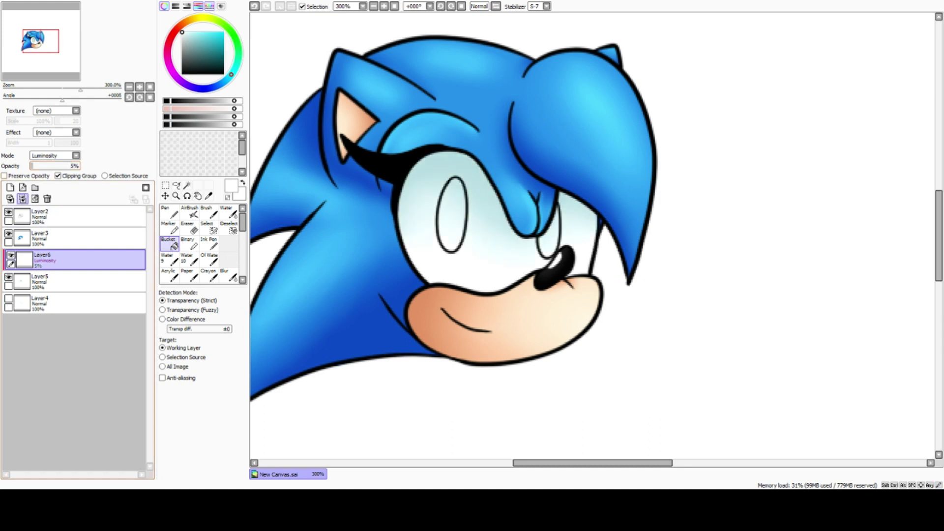
pyautogui.click(22, 199)
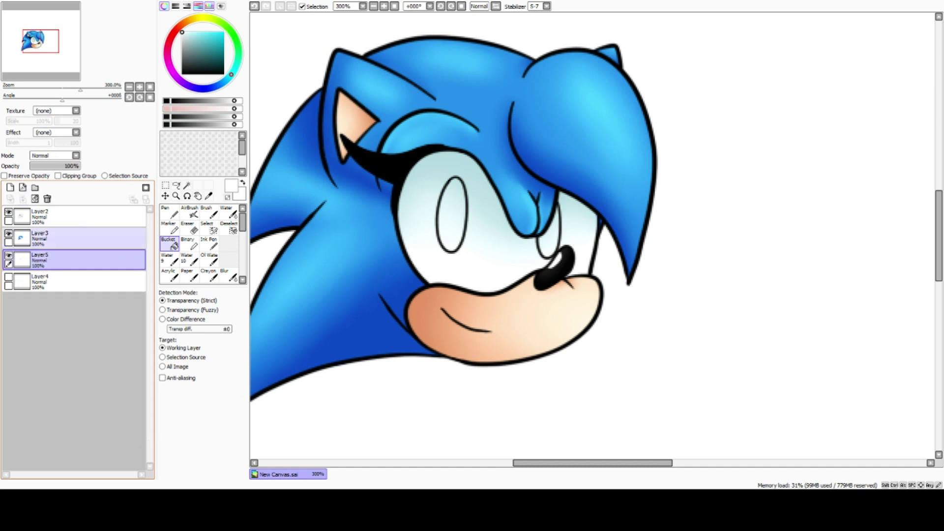
pyautogui.hotkey('ctrl', 'z')
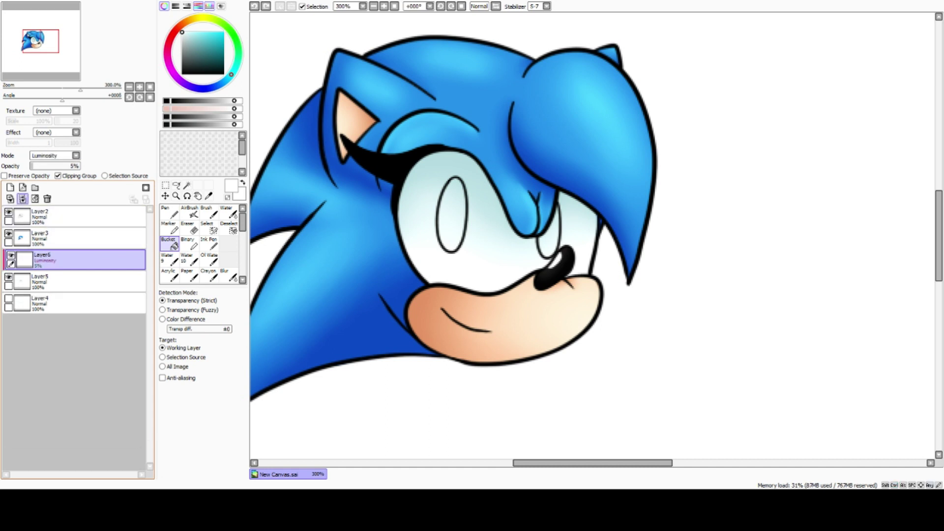
pyautogui.click(23, 199)
pyautogui.click(39, 238)
pyautogui.click(23, 198)
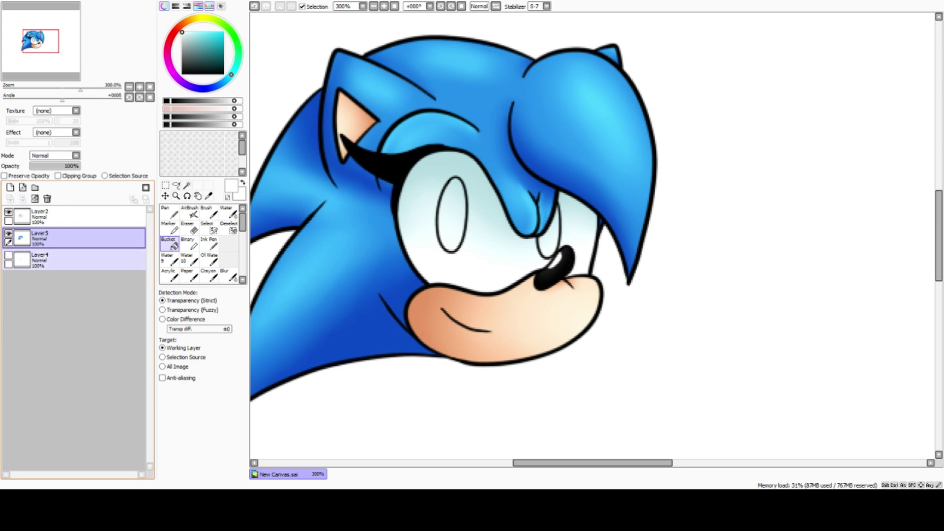
pyautogui.hotkey('ctrl', 'z')
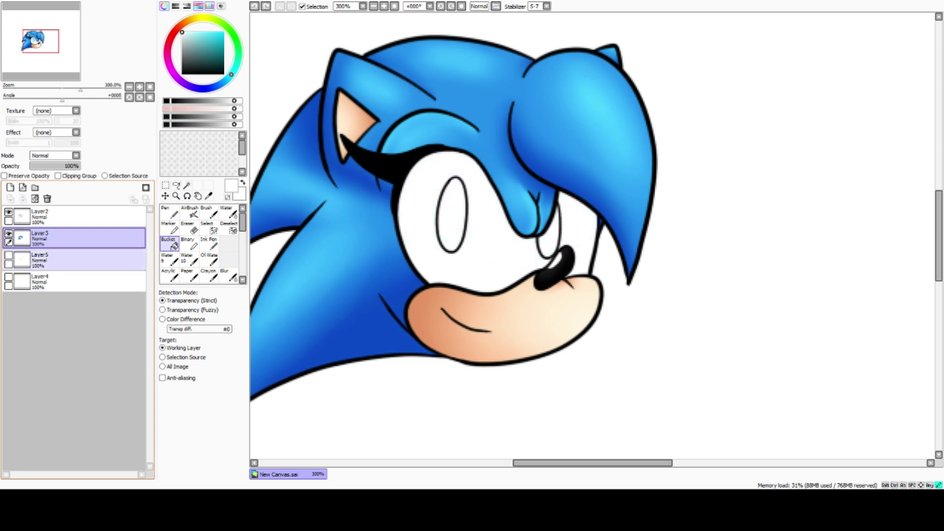
pyautogui.click(8, 255)
pyautogui.click(8, 256)
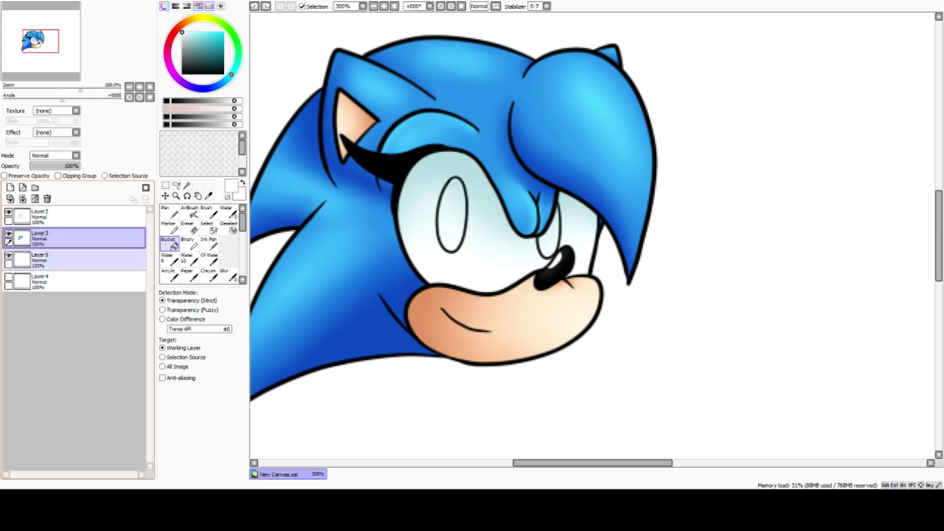
# Step: Move Layer5 below Layer4 and make the iris colours on Layer4 visible and active
pyautogui.moveTo(74, 260); pyautogui.dragTo(74, 281)
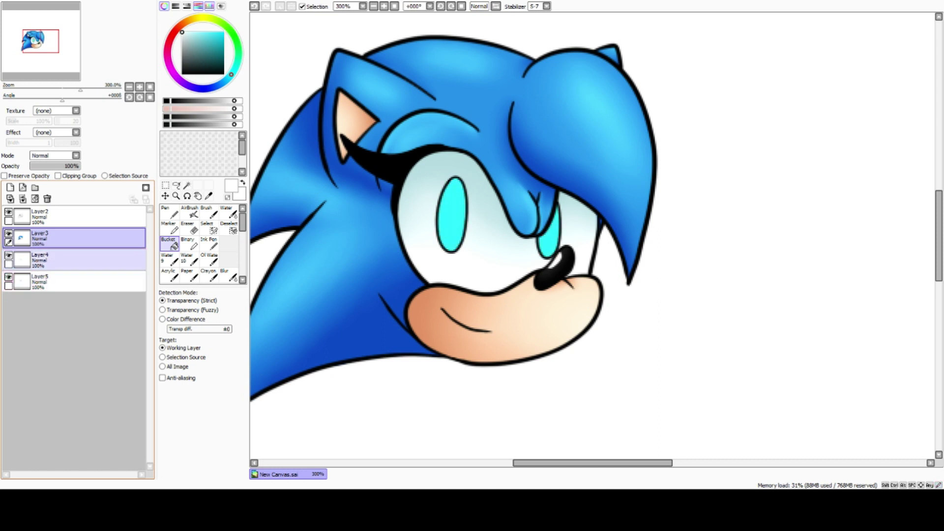
pyautogui.click(74, 261)
# Step: Sample the cyan of the large iris and add a Multiply layer above Layer4
pyautogui.click(209, 196)
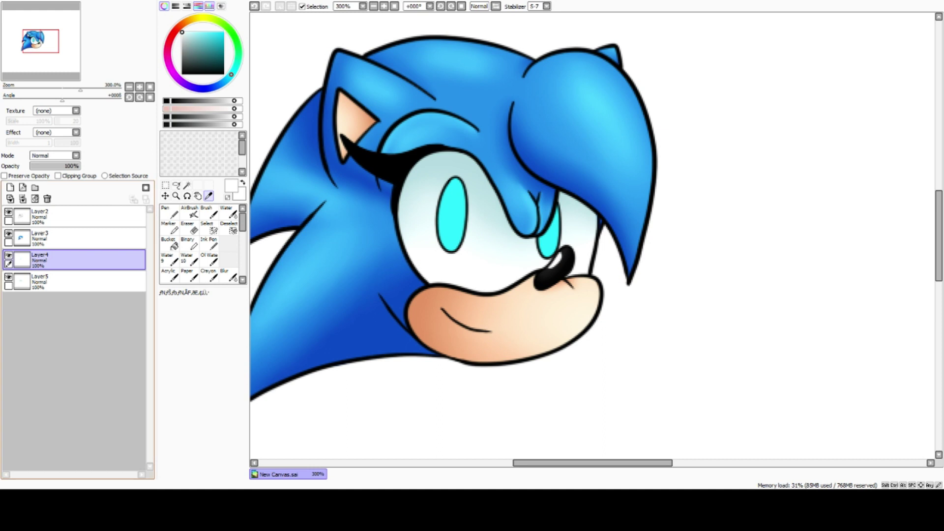
pyautogui.click(451, 216)
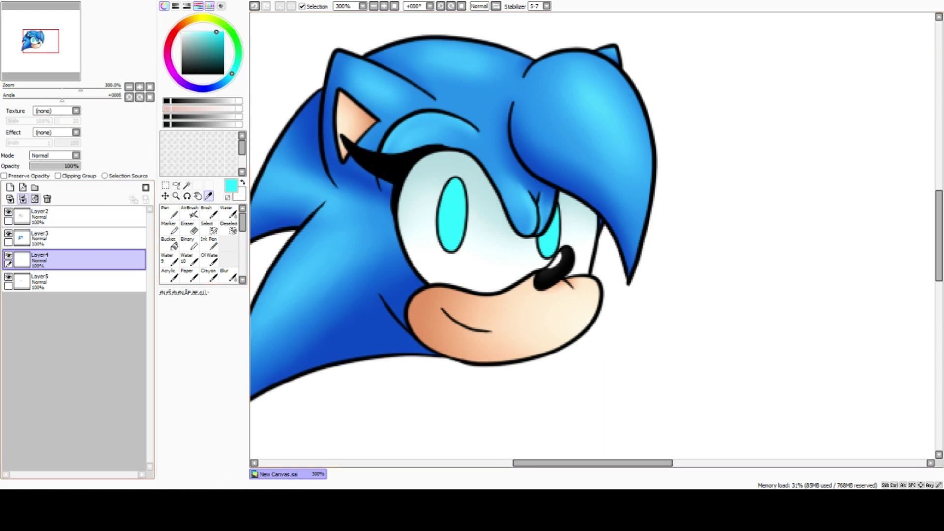
pyautogui.click(10, 187)
pyautogui.click(56, 155)
pyautogui.click(50, 171)
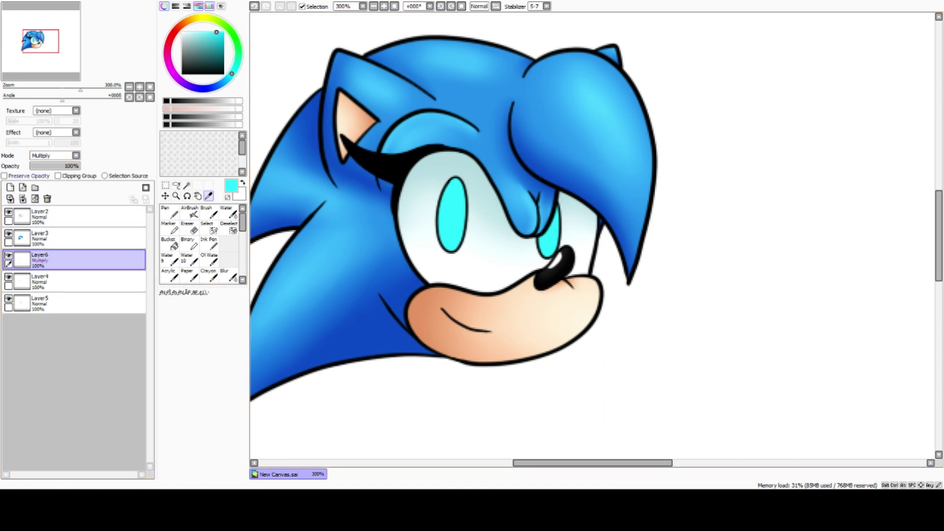
# Step: Paint a darker teal shadow over the upper part of the large iris with the Pen at size 14
pyautogui.click(169, 211)
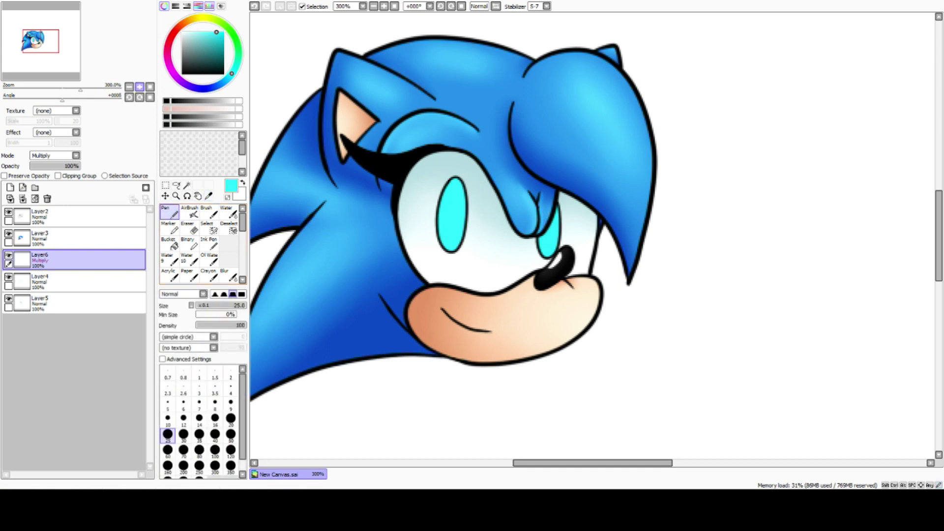
pyautogui.scroll(4, 538, 425)
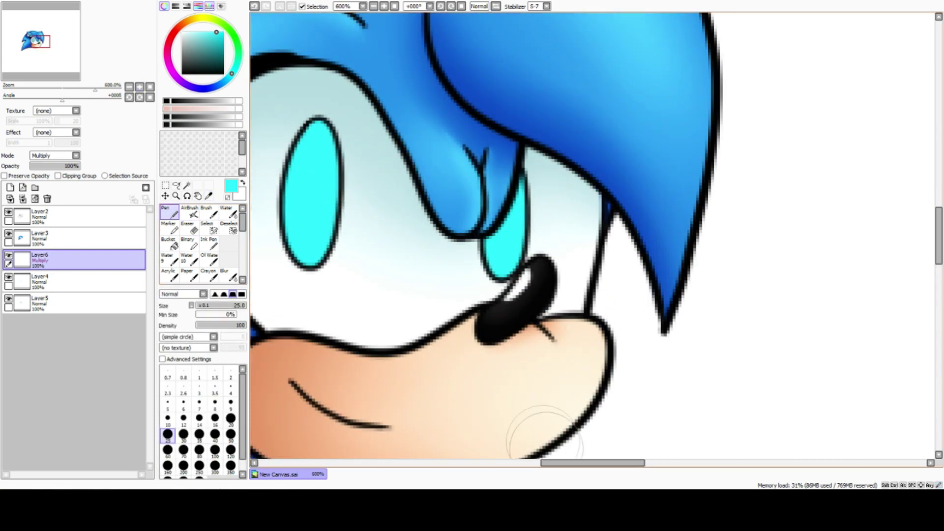
pyautogui.moveTo(538, 425); pyautogui.dragTo(595, 426)
pyautogui.moveTo(584, 463); pyautogui.dragTo(573, 463)
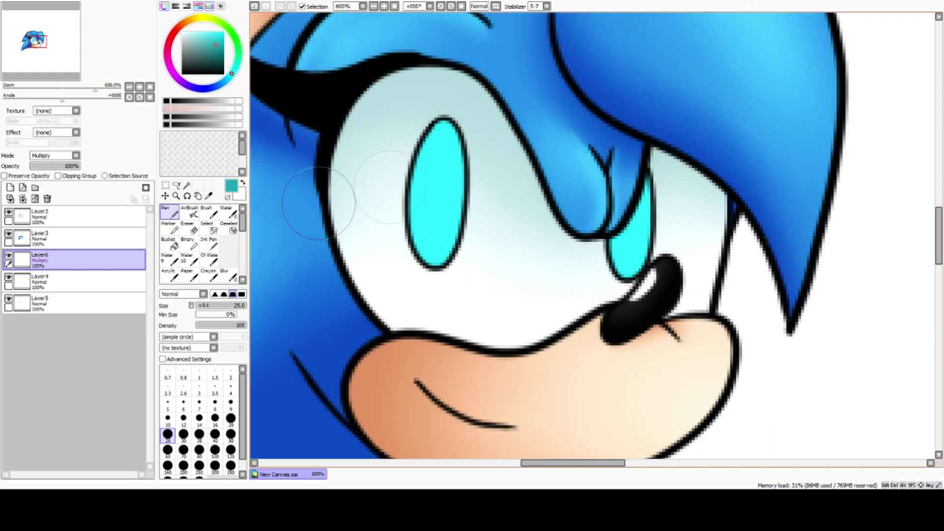
pyautogui.click(200, 418)
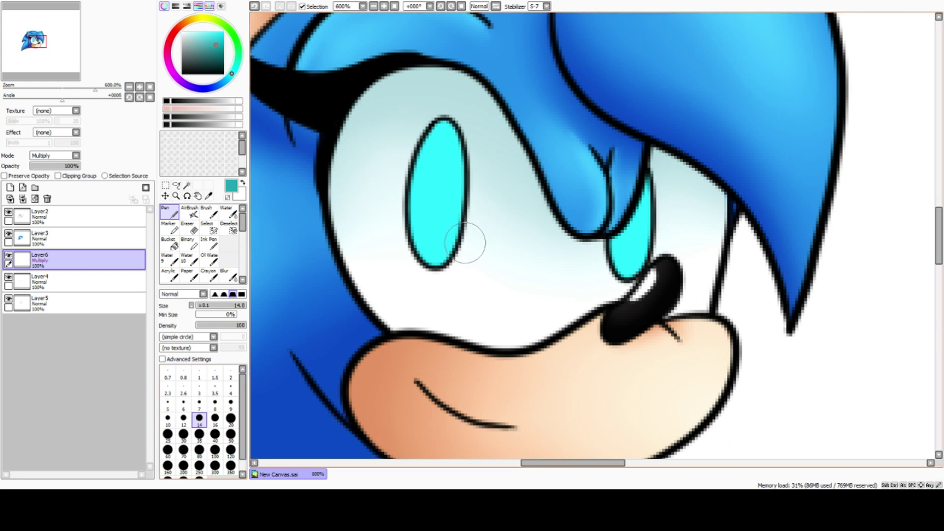
pyautogui.click(168, 418)
pyautogui.click(199, 418)
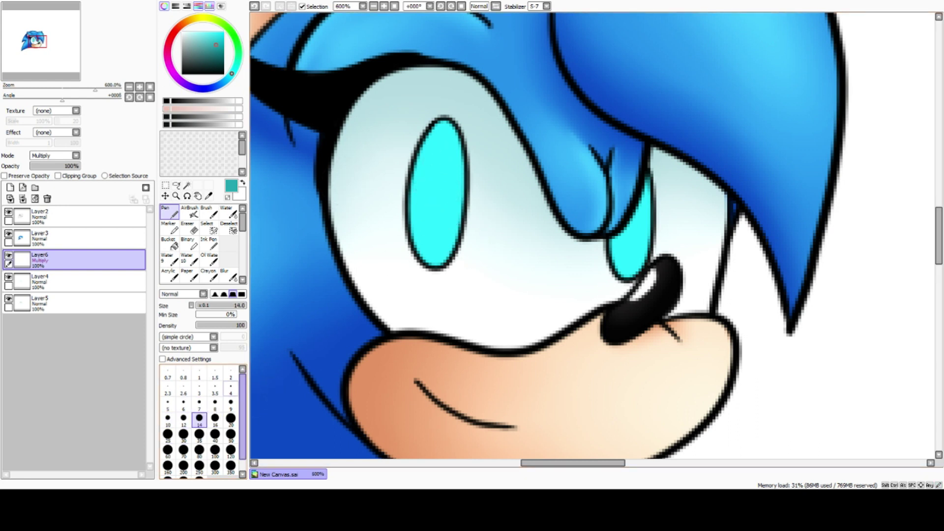
pyautogui.moveTo(391, 201)
pyautogui.mouseDown()
pyautogui.moveTo(405, 175)
pyautogui.moveTo(433, 158)
pyautogui.moveTo(460, 166)
pyautogui.moveTo(483, 199)
pyautogui.moveTo(471, 166)
pyautogui.moveTo(441, 140)
pyautogui.moveTo(400, 161)
pyautogui.moveTo(428, 123)
pyautogui.moveTo(464, 124)
pyautogui.moveTo(486, 197)
pyautogui.mouseUp()
pyautogui.moveTo(389, 209); pyautogui.dragTo(402, 177)
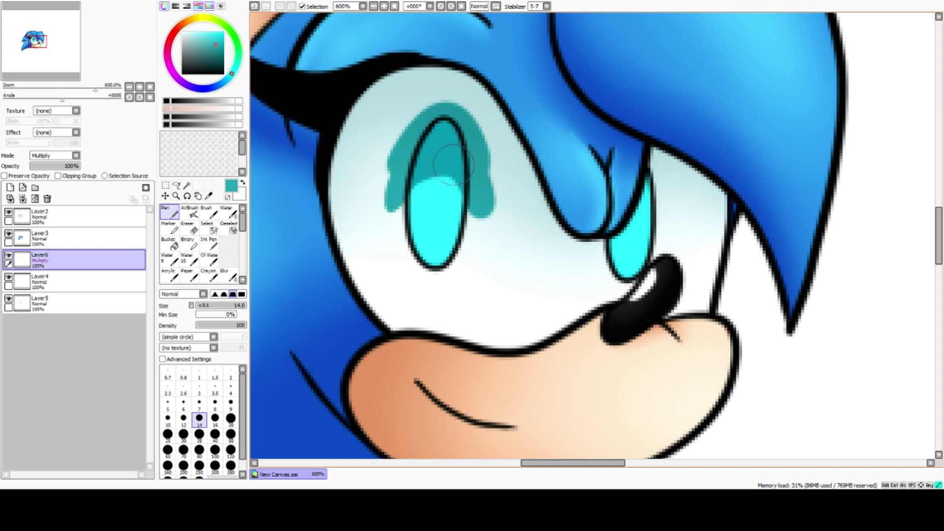
pyautogui.moveTo(492, 180); pyautogui.dragTo(494, 240)
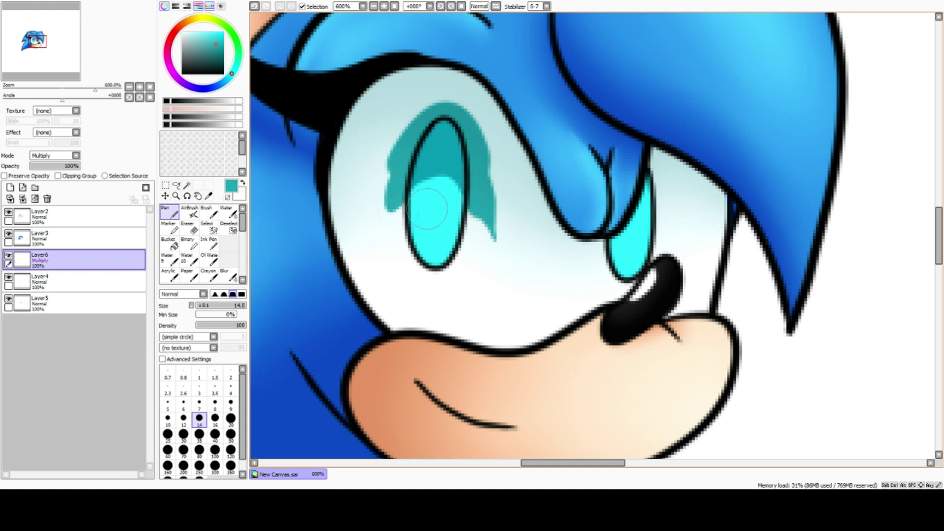
# Step: Add two more Multiply layers and paint a progressively smaller shadow band at the top of the large iris on each
pyautogui.click(10, 187)
pyautogui.click(49, 172)
pyautogui.moveTo(382, 186)
pyautogui.mouseDown()
pyautogui.moveTo(420, 144)
pyautogui.moveTo(452, 144)
pyautogui.moveTo(490, 196)
pyautogui.moveTo(484, 162)
pyautogui.moveTo(454, 131)
pyautogui.moveTo(413, 136)
pyautogui.moveTo(395, 150)
pyautogui.moveTo(426, 121)
pyautogui.mouseUp()
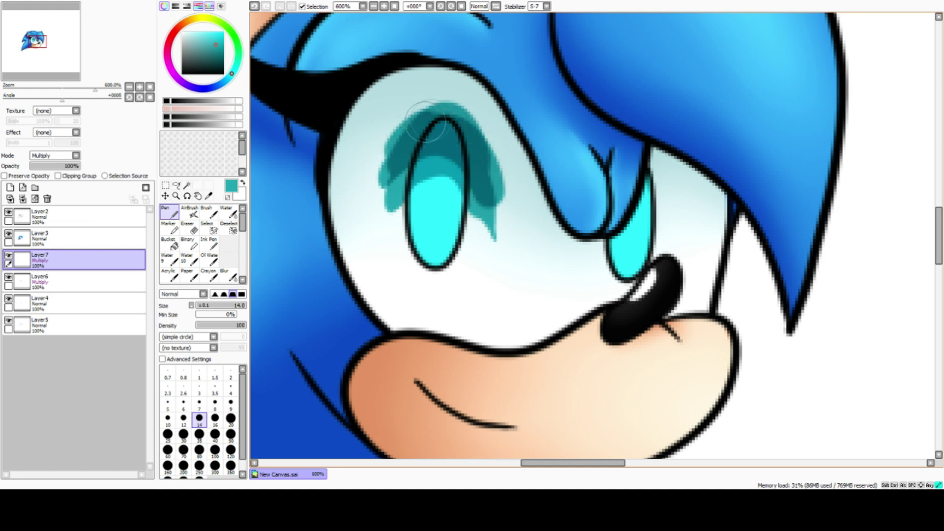
pyautogui.click(10, 188)
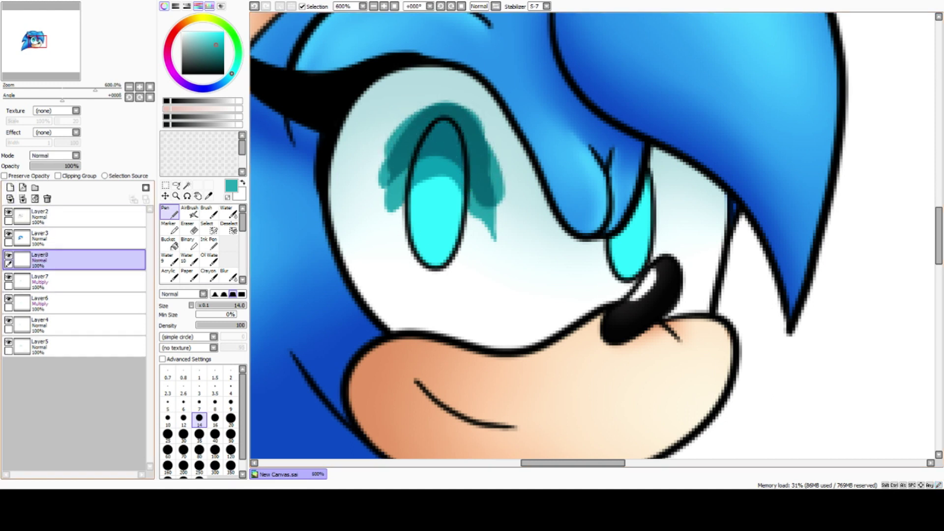
pyautogui.moveTo(386, 162)
pyautogui.mouseDown()
pyautogui.moveTo(427, 118)
pyautogui.moveTo(472, 128)
pyautogui.moveTo(484, 157)
pyautogui.moveTo(429, 122)
pyautogui.moveTo(384, 156)
pyautogui.moveTo(428, 126)
pyautogui.moveTo(453, 124)
pyautogui.mouseUp()
# Step: Paint narrowing vertical shadow streaks down the centre of the large iris on the Multiply layers with the Pen at size 9
pyautogui.click(74, 302)
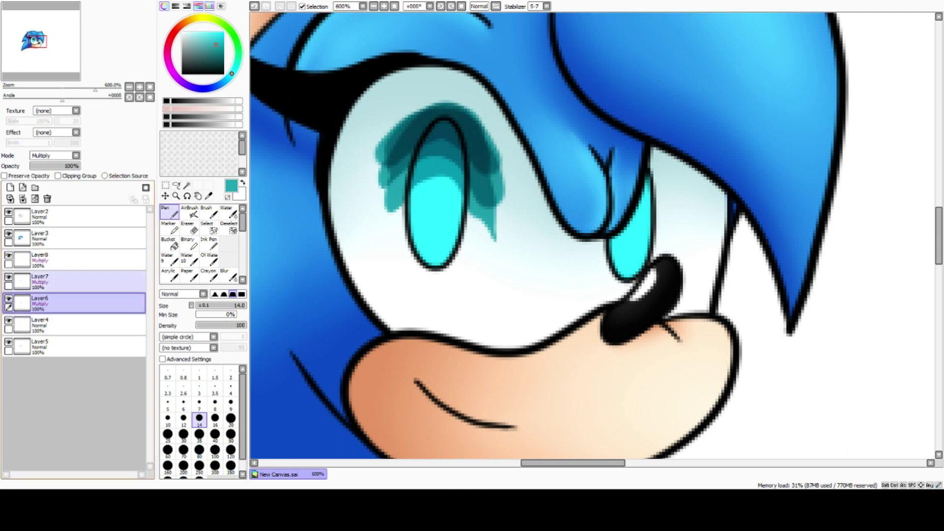
pyautogui.click(168, 419)
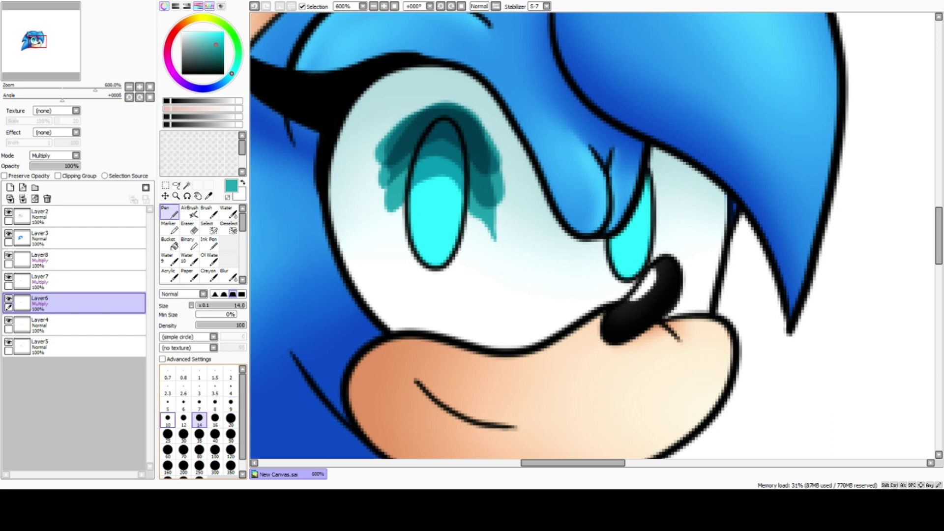
pyautogui.click(231, 403)
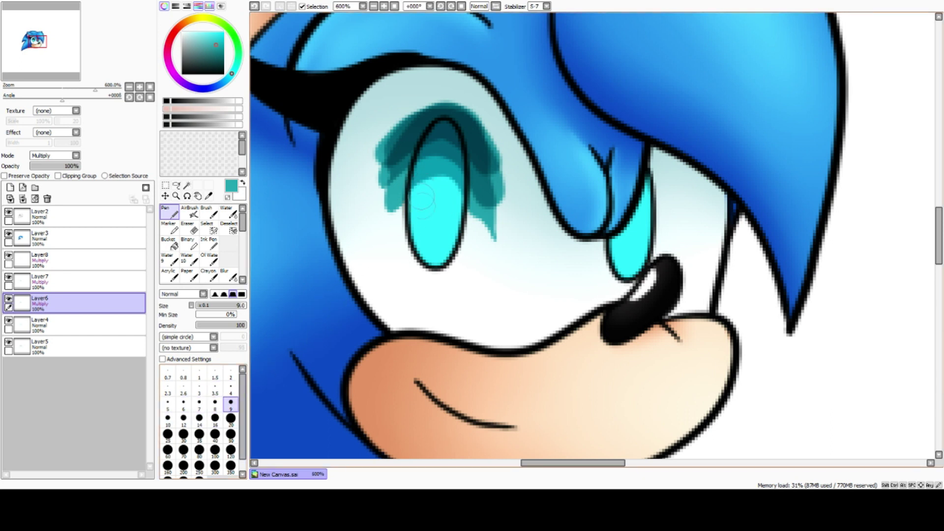
pyautogui.moveTo(446, 177)
pyautogui.mouseDown()
pyautogui.moveTo(432, 232)
pyautogui.moveTo(430, 170)
pyautogui.moveTo(433, 228)
pyautogui.mouseUp()
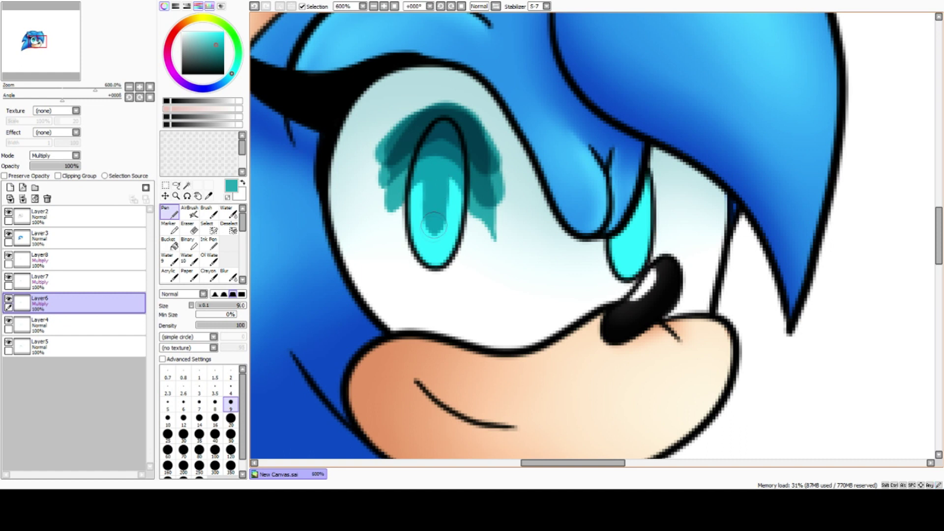
pyautogui.click(73, 281)
pyautogui.moveTo(440, 156)
pyautogui.mouseDown()
pyautogui.moveTo(434, 225)
pyautogui.moveTo(435, 154)
pyautogui.moveTo(433, 225)
pyautogui.mouseUp()
pyautogui.click(74, 259)
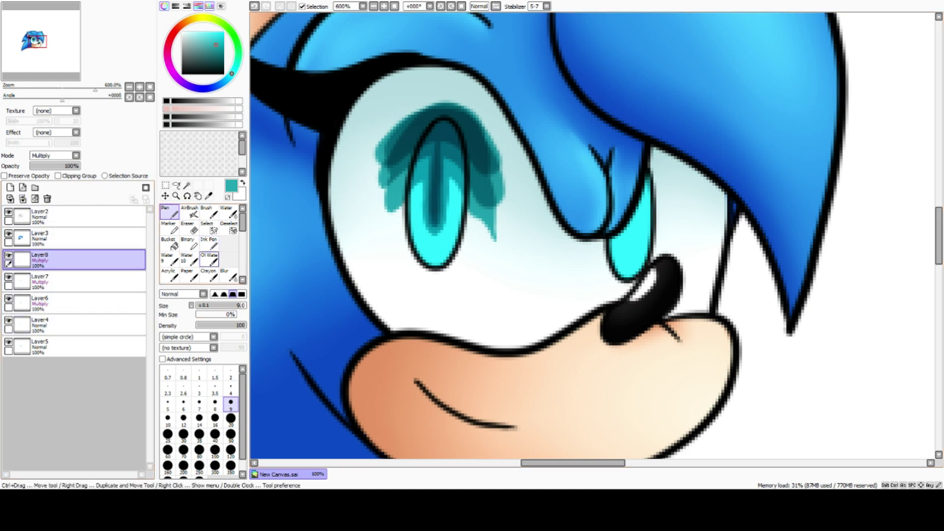
# Step: Merge the Multiply shadow layers into one and clip it to the iris colour layer
pyautogui.click(227, 275)
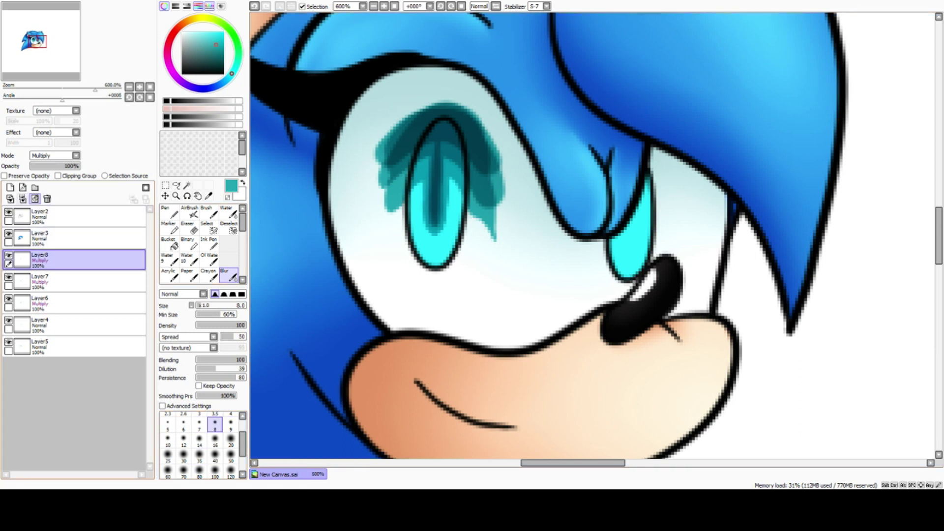
pyautogui.click(23, 198)
pyautogui.click(23, 199)
pyautogui.click(58, 175)
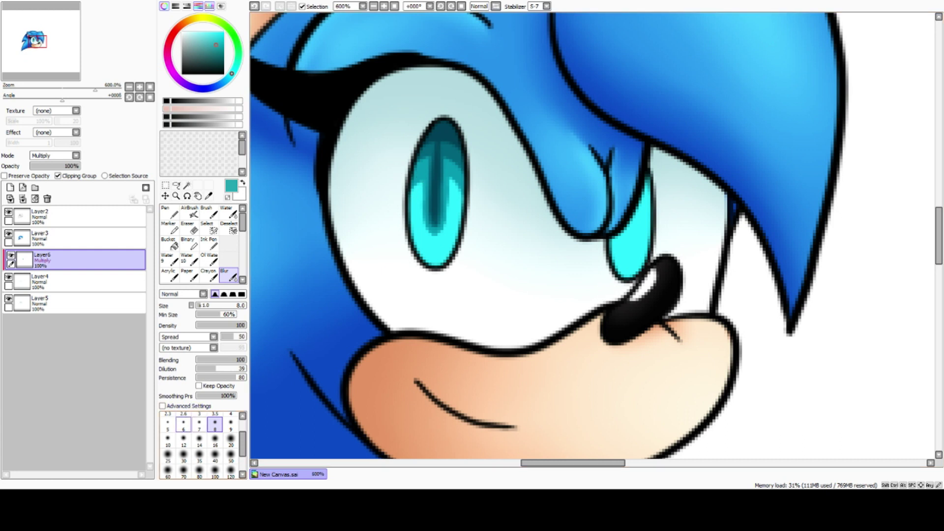
# Step: Soften the layered shadow bands and central streak of the large iris with the Blur brush at size 7
pyautogui.press('[')
pyautogui.moveTo(424, 152)
pyautogui.mouseDown()
pyautogui.moveTo(429, 136)
pyautogui.moveTo(412, 194)
pyautogui.mouseUp()
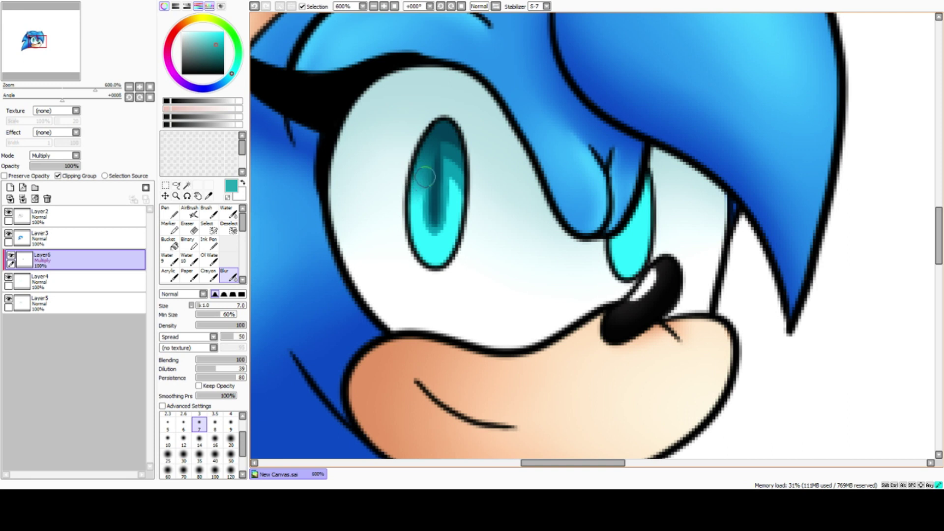
pyautogui.moveTo(424, 199)
pyautogui.mouseDown()
pyautogui.moveTo(428, 227)
pyautogui.moveTo(447, 198)
pyautogui.mouseUp()
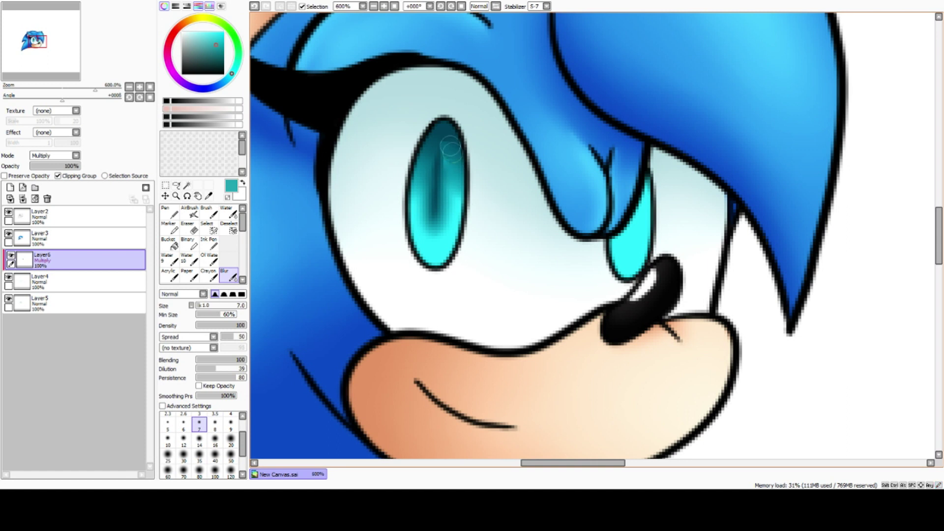
pyautogui.moveTo(448, 141)
pyautogui.mouseDown()
pyautogui.moveTo(440, 172)
pyautogui.moveTo(445, 132)
pyautogui.mouseUp()
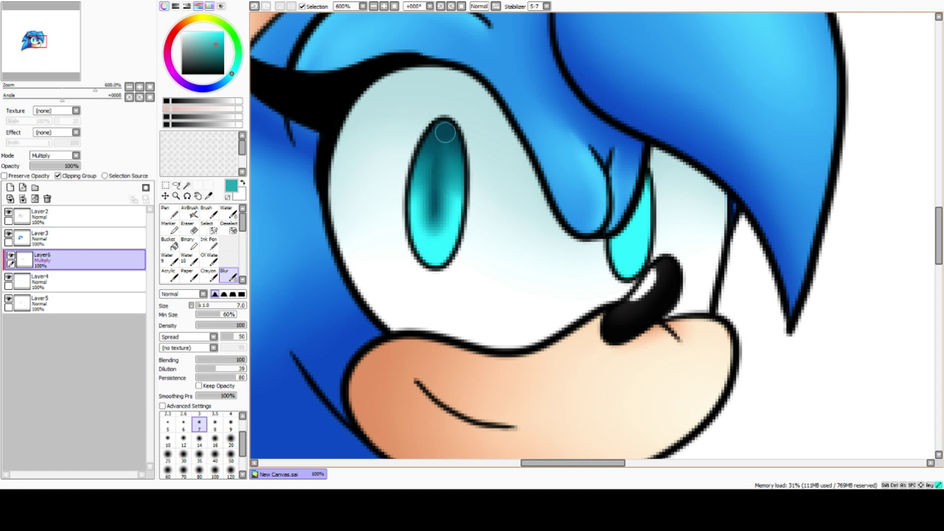
pyautogui.moveTo(444, 179)
pyautogui.mouseDown()
pyautogui.moveTo(439, 156)
pyautogui.moveTo(430, 228)
pyautogui.moveTo(429, 162)
pyautogui.mouseUp()
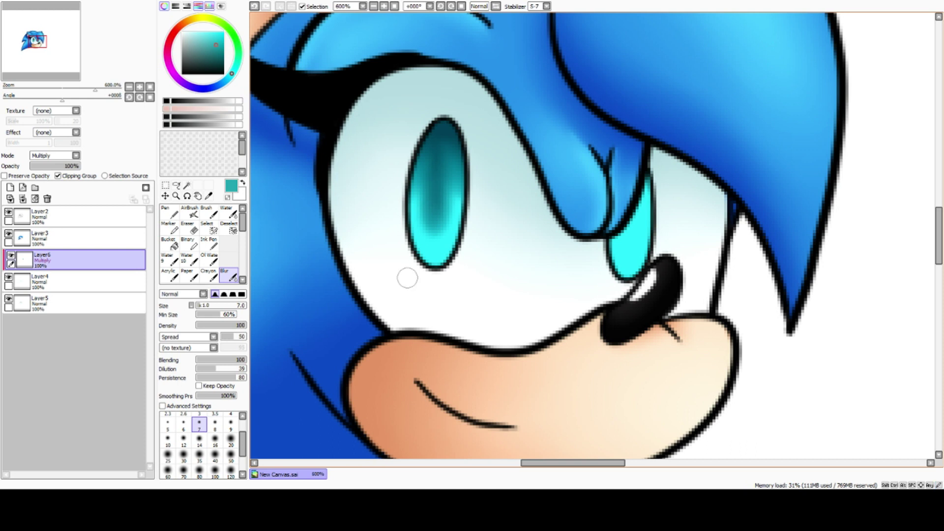
# Step: Paint a teal shadow and a darker inner band on the small iris with the Pen at size 9, merging the added Multiply layer down
pyautogui.click(169, 211)
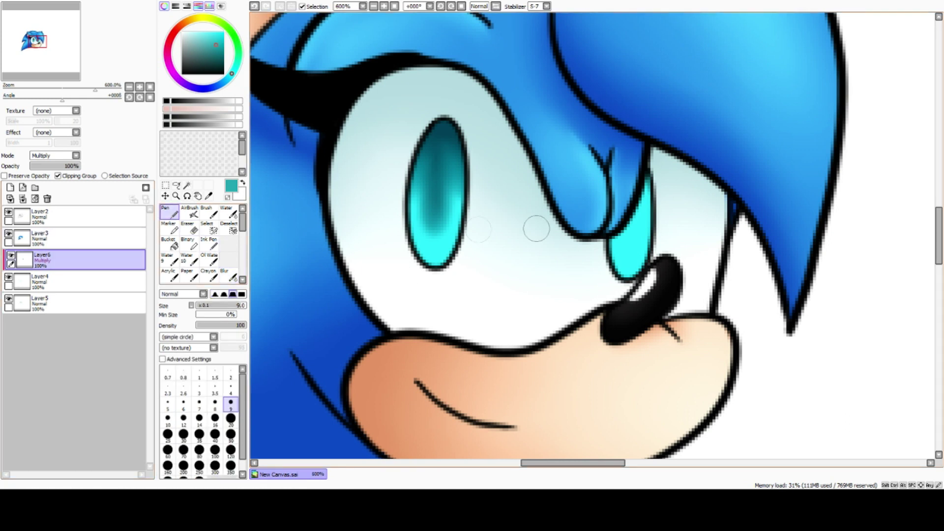
pyautogui.moveTo(640, 202)
pyautogui.mouseDown()
pyautogui.moveTo(670, 224)
pyautogui.moveTo(629, 197)
pyautogui.moveTo(668, 225)
pyautogui.moveTo(650, 196)
pyautogui.moveTo(651, 166)
pyautogui.moveTo(626, 230)
pyautogui.moveTo(633, 210)
pyautogui.moveTo(630, 257)
pyautogui.moveTo(629, 228)
pyautogui.mouseUp()
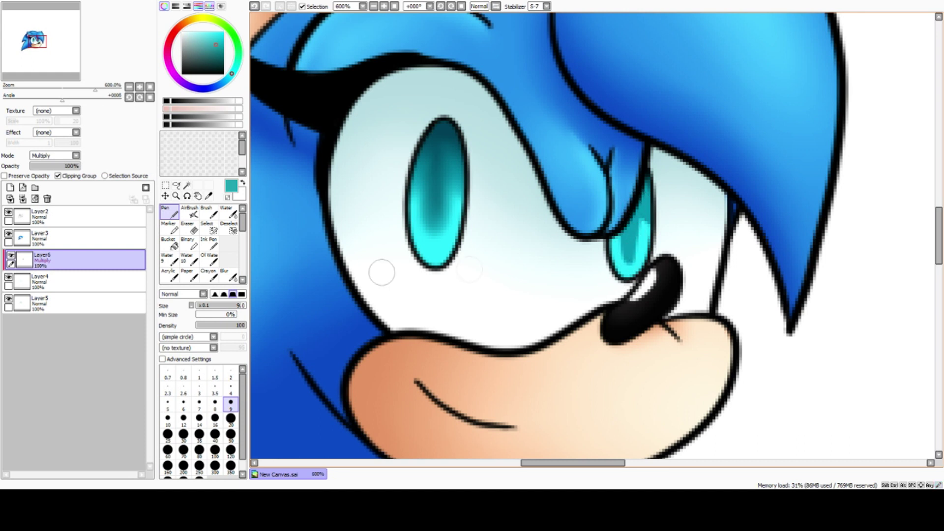
pyautogui.click(10, 187)
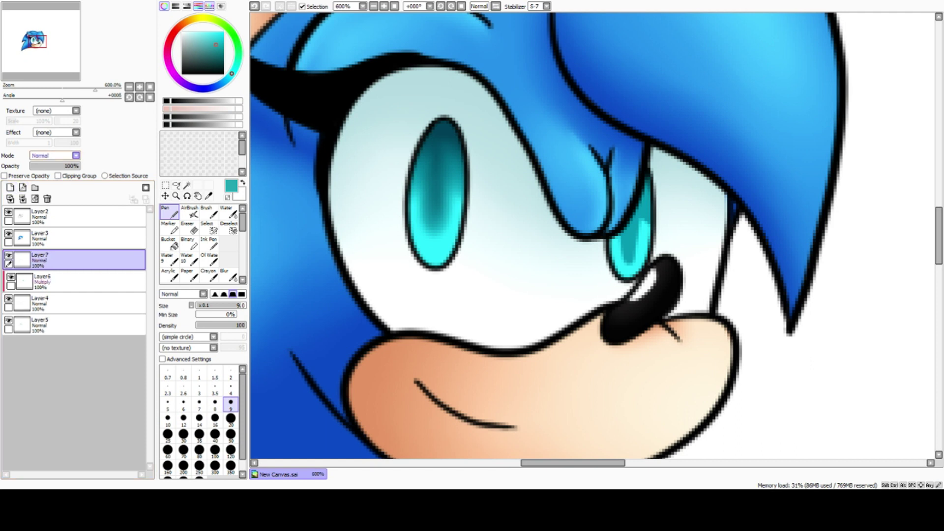
pyautogui.moveTo(630, 226)
pyautogui.mouseDown()
pyautogui.moveTo(628, 244)
pyautogui.moveTo(628, 234)
pyautogui.mouseUp()
pyautogui.moveTo(640, 200)
pyautogui.mouseDown()
pyautogui.moveTo(658, 211)
pyautogui.moveTo(649, 184)
pyautogui.moveTo(655, 195)
pyautogui.mouseUp()
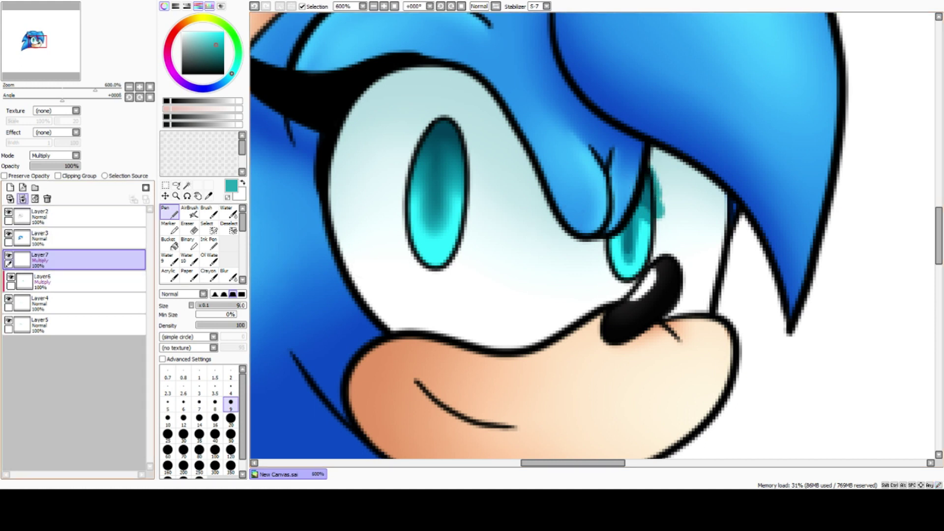
pyautogui.click(10, 198)
# Step: Deepen the centre and top of the small iris's shadow on another Multiply layer and merge it into the clipped shadow layer
pyautogui.click(10, 188)
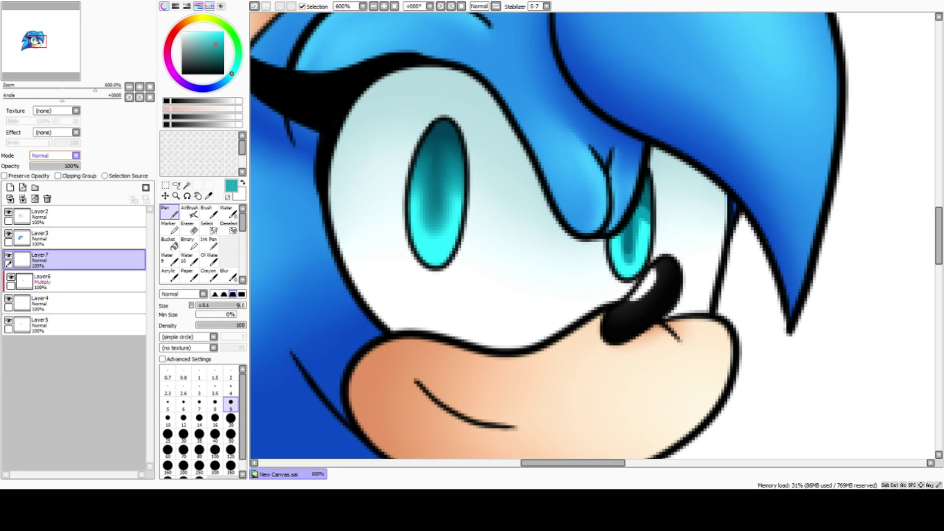
pyautogui.moveTo(628, 242)
pyautogui.mouseDown()
pyautogui.moveTo(635, 194)
pyautogui.moveTo(657, 199)
pyautogui.moveTo(653, 166)
pyautogui.mouseUp()
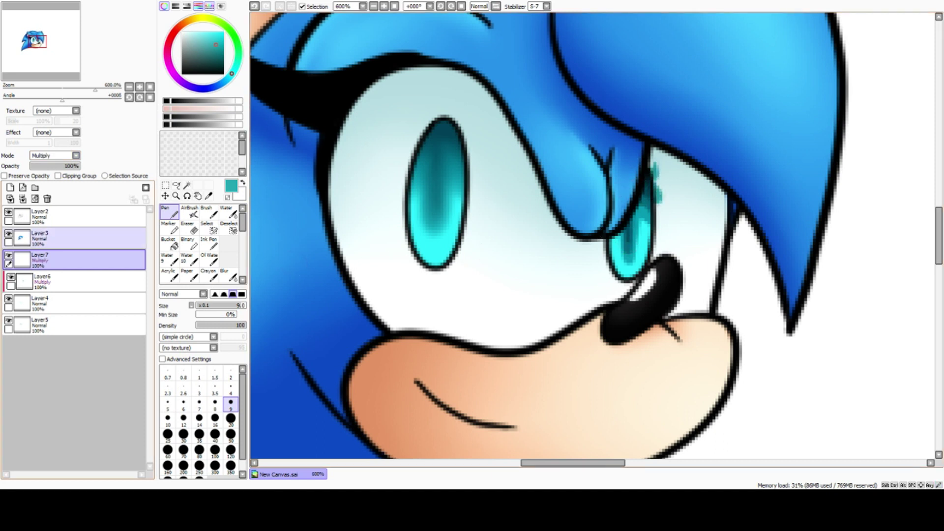
pyautogui.click(10, 198)
# Step: Blend the shadow bands of the small iris with the Blur brush at size 6
pyautogui.click(228, 275)
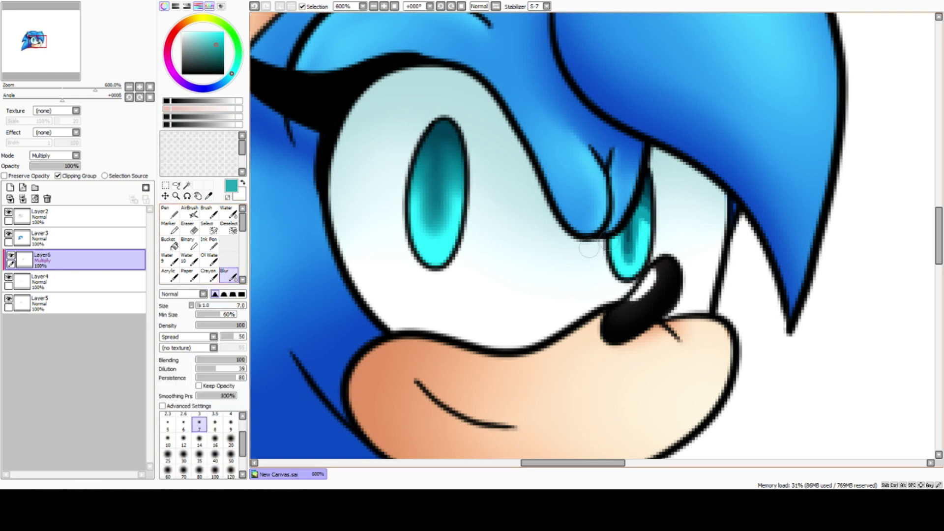
pyautogui.press('[')
pyautogui.moveTo(616, 250)
pyautogui.mouseDown()
pyautogui.moveTo(624, 227)
pyautogui.moveTo(624, 258)
pyautogui.moveTo(638, 216)
pyautogui.moveTo(643, 238)
pyautogui.mouseUp()
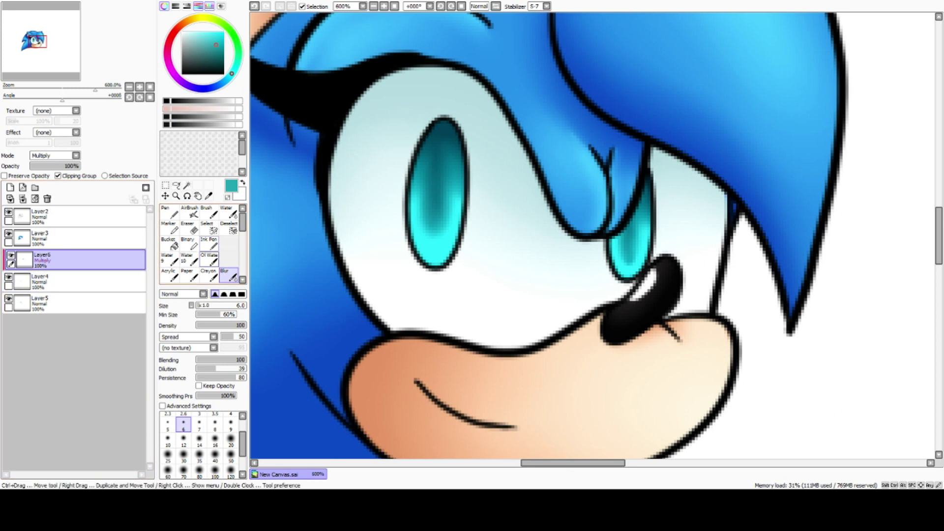
# Step: Trim the shadow edges on both irises with the Eraser at size 7, then soften the large iris's shadow with the Blur brush
pyautogui.click(189, 228)
pyautogui.click(199, 392)
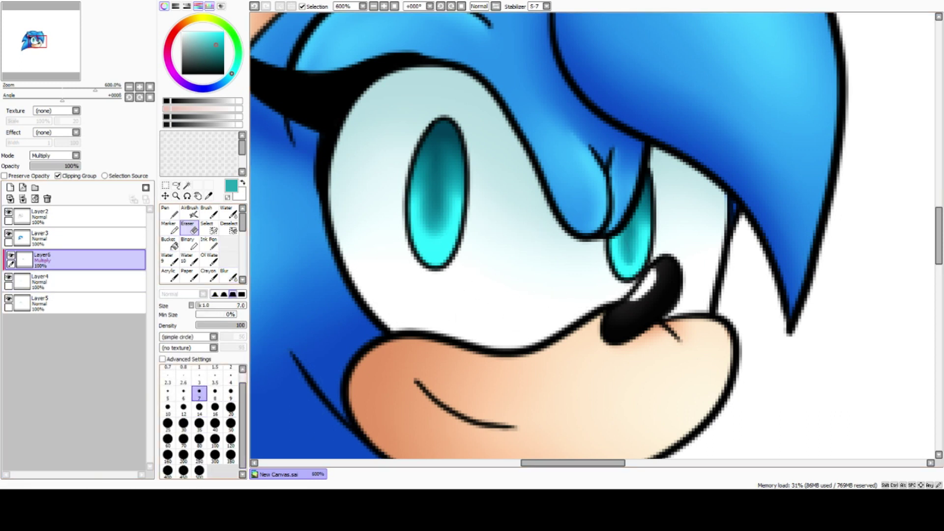
pyautogui.moveTo(598, 259)
pyautogui.mouseDown()
pyautogui.moveTo(615, 237)
pyautogui.moveTo(625, 264)
pyautogui.moveTo(650, 236)
pyautogui.mouseUp()
pyautogui.moveTo(388, 207)
pyautogui.mouseDown()
pyautogui.moveTo(417, 206)
pyautogui.moveTo(422, 235)
pyautogui.moveTo(441, 240)
pyautogui.mouseUp()
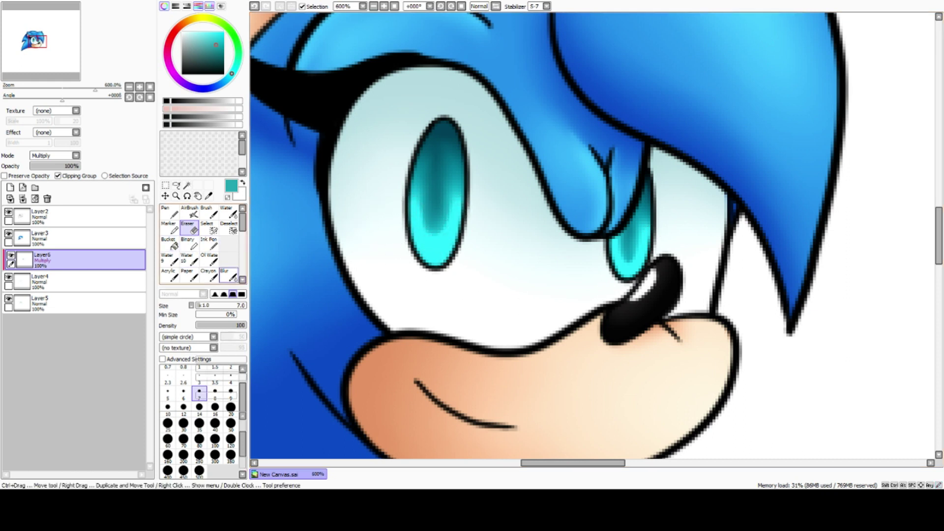
pyautogui.click(229, 275)
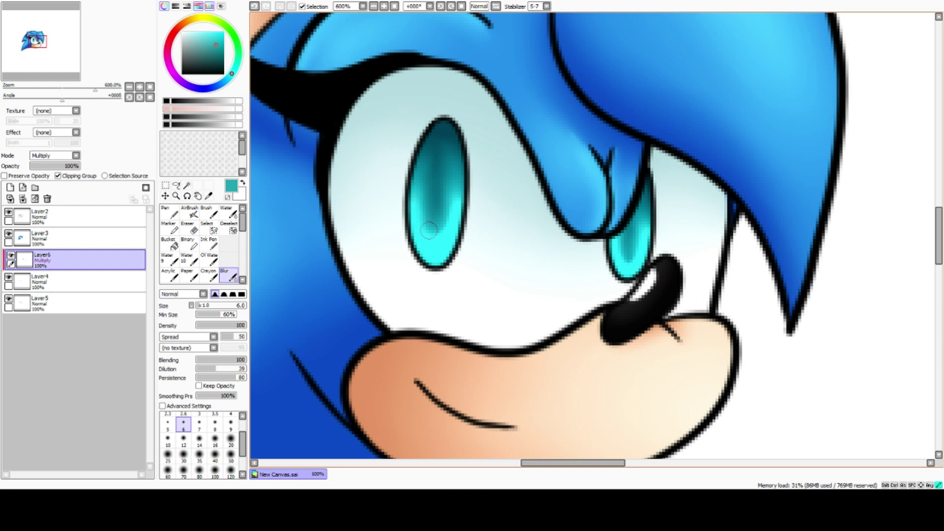
pyautogui.moveTo(453, 192); pyautogui.dragTo(412, 200)
# Step: Add a Screen layer and brighten the lower edges of both irises with the sampled cyan, blending with the Blur brush at size 6
pyautogui.click(10, 187)
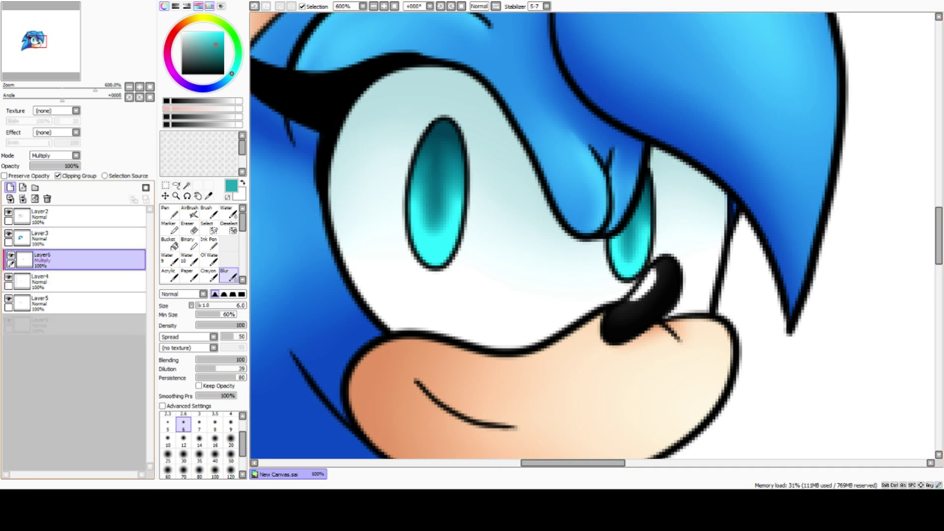
pyautogui.press('Down')
pyautogui.press('Down')
pyautogui.press('n')
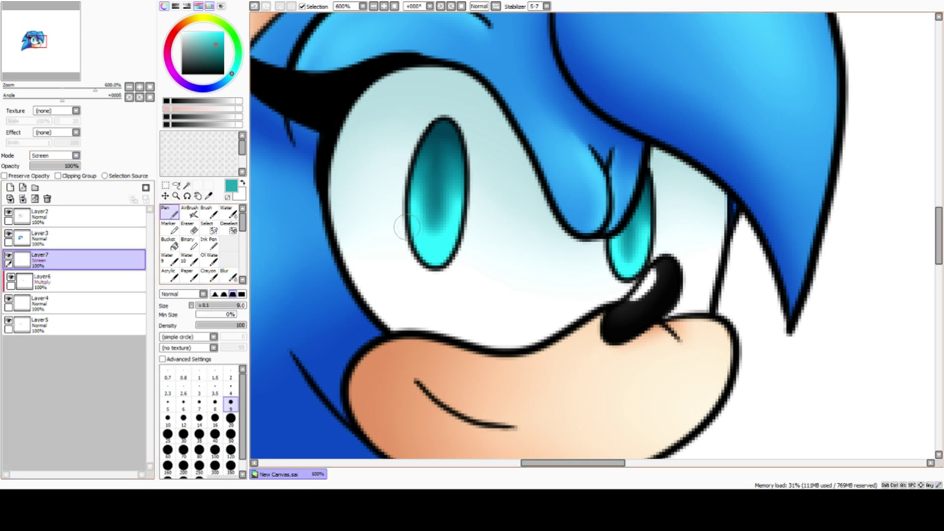
pyautogui.press('alt')
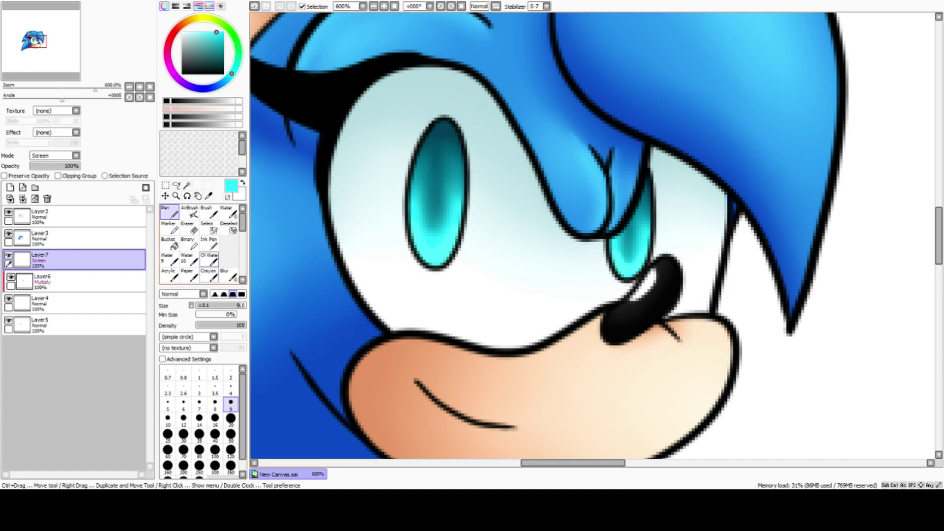
pyautogui.click(227, 275)
pyautogui.moveTo(425, 250); pyautogui.dragTo(424, 241)
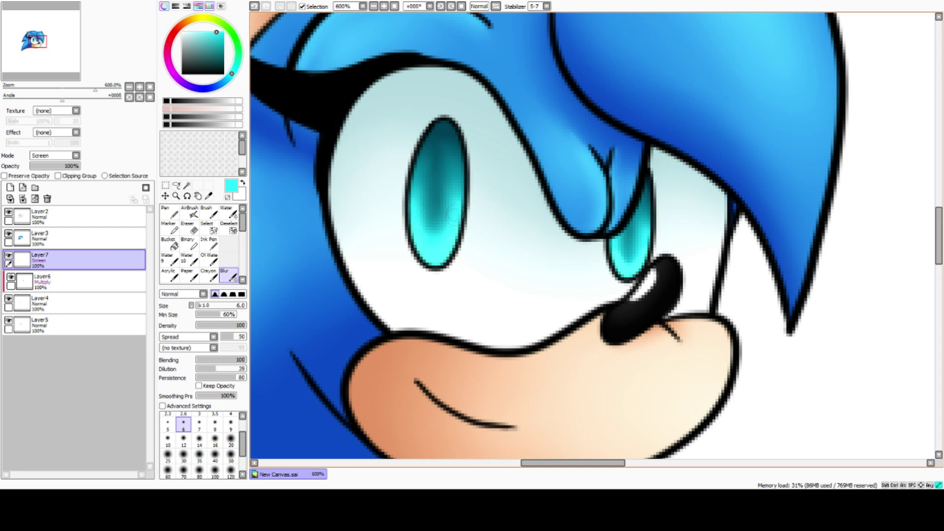
pyautogui.moveTo(609, 258); pyautogui.dragTo(614, 242)
# Step: Clip the Screen highlight layer at 89% opacity and merge the iris shadow and highlight layers down into Layer4
pyautogui.click(58, 175)
pyautogui.click(75, 166)
pyautogui.click(74, 281)
pyautogui.click(22, 199)
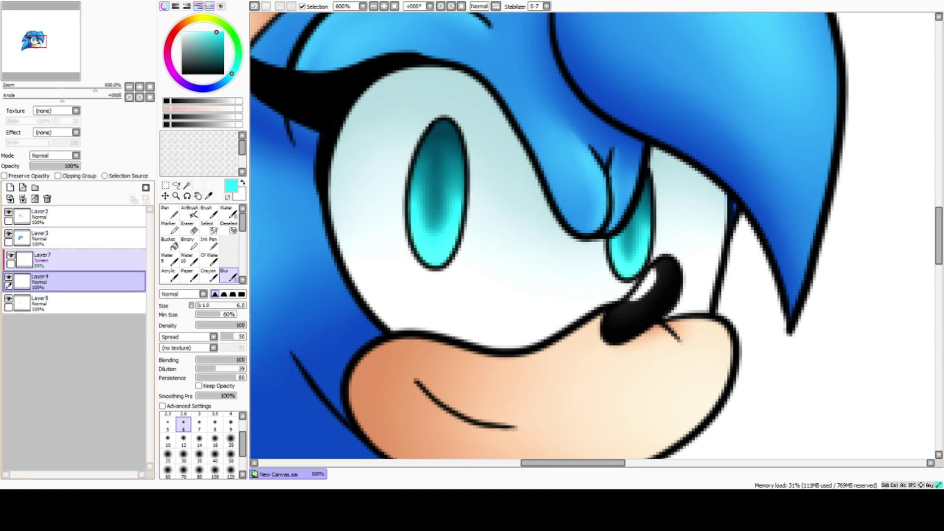
pyautogui.click(22, 199)
# Step: Add a Normal layer and paint a round cyan colour swatch between the eyes with the Pen at size 14
pyautogui.click(10, 187)
pyautogui.press('n')
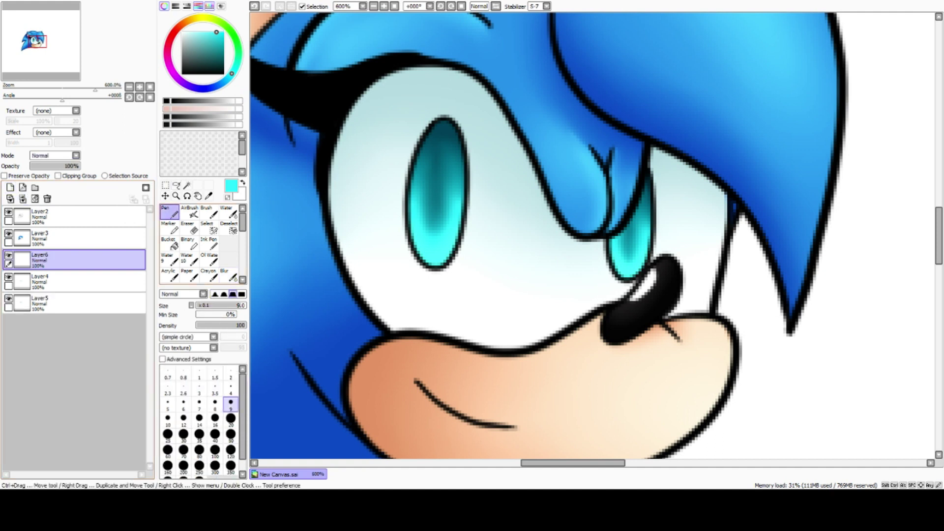
pyautogui.click(199, 418)
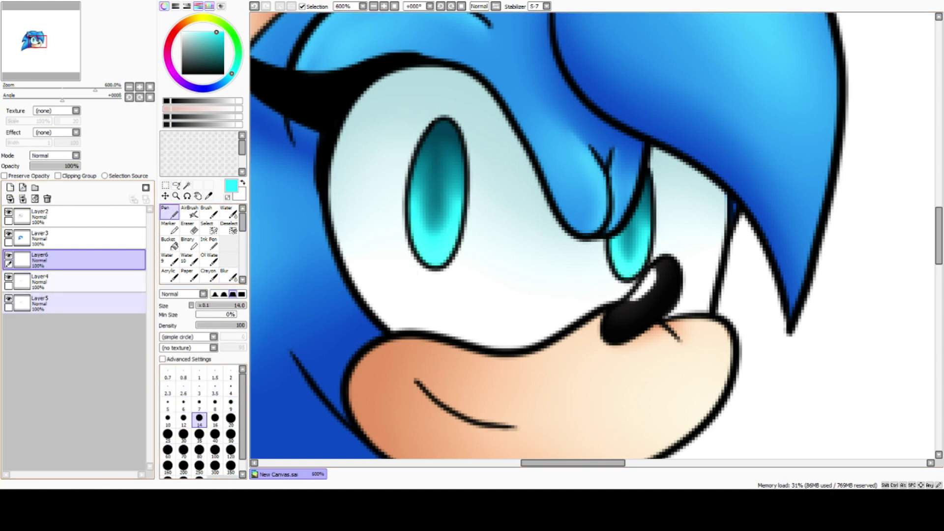
pyautogui.click(8, 298)
pyautogui.click(9, 307)
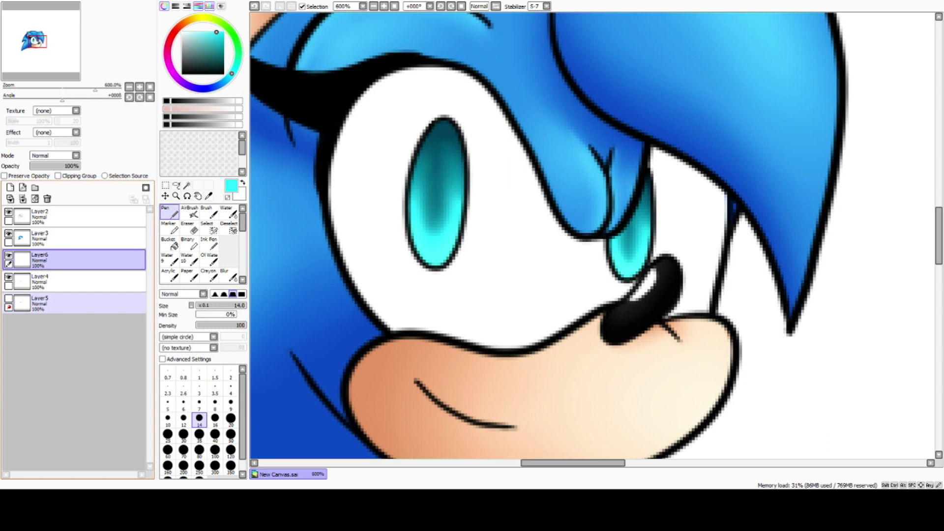
pyautogui.click(8, 298)
pyautogui.click(8, 307)
pyautogui.moveTo(523, 240)
pyautogui.mouseDown()
pyautogui.moveTo(542, 248)
pyautogui.moveTo(531, 253)
pyautogui.mouseUp()
# Step: Add a clipped Multiply layer above Layer4 and prepare a very dark teal with the Pen at size 8
pyautogui.click(39, 281)
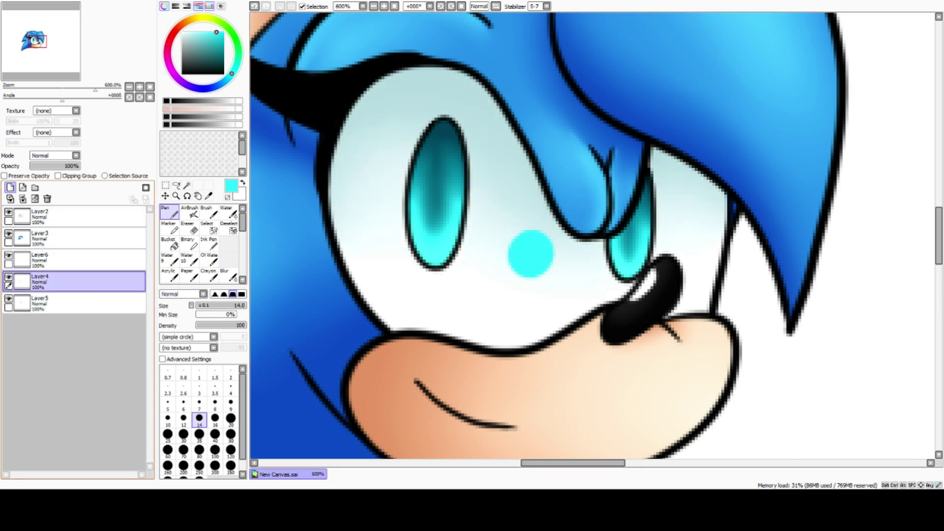
pyautogui.click(9, 187)
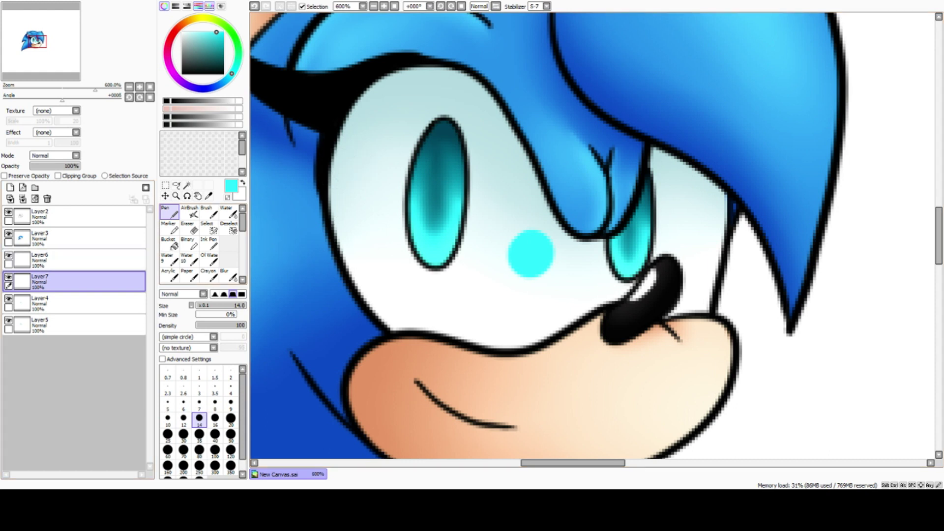
pyautogui.click(217, 62)
pyautogui.click(217, 65)
pyautogui.click(215, 401)
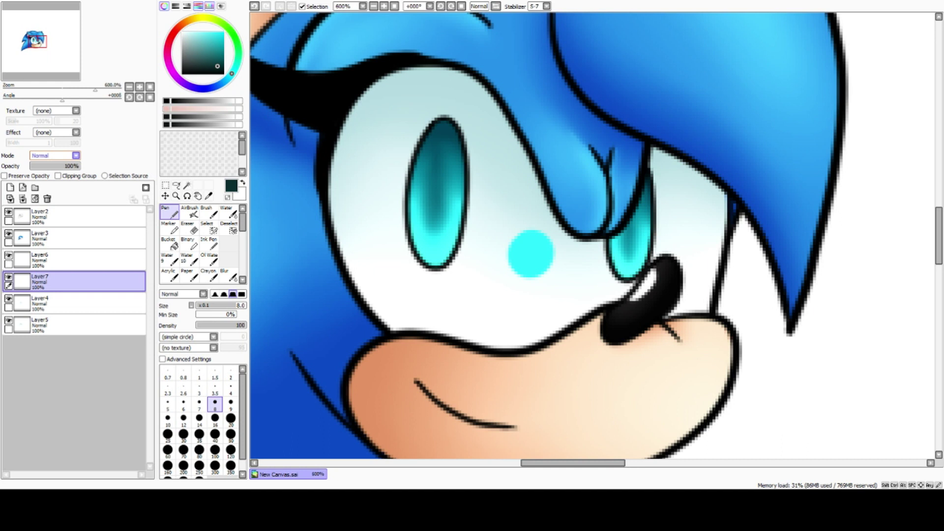
pyautogui.click(58, 176)
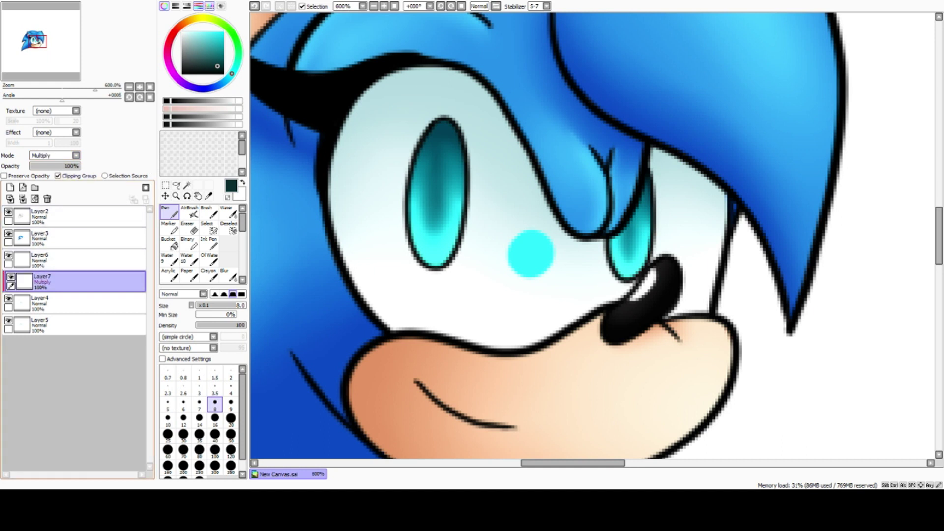
# Step: Paint a dark oval pupil in the centre of each iris and merge the pupil layer into Layer4
pyautogui.click(8, 299)
pyautogui.click(8, 299)
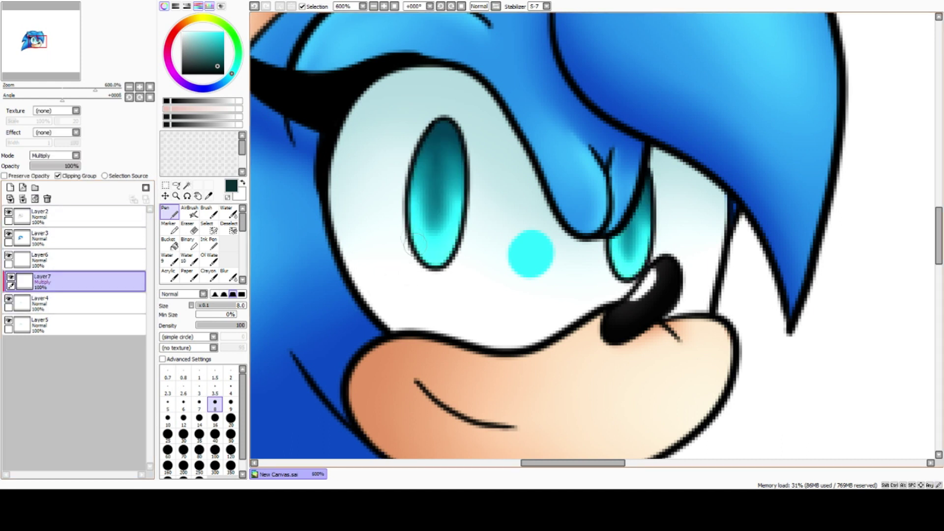
pyautogui.moveTo(436, 168)
pyautogui.mouseDown()
pyautogui.moveTo(443, 202)
pyautogui.moveTo(433, 231)
pyautogui.moveTo(436, 152)
pyautogui.moveTo(434, 228)
pyautogui.moveTo(438, 160)
pyautogui.moveTo(436, 219)
pyautogui.mouseUp()
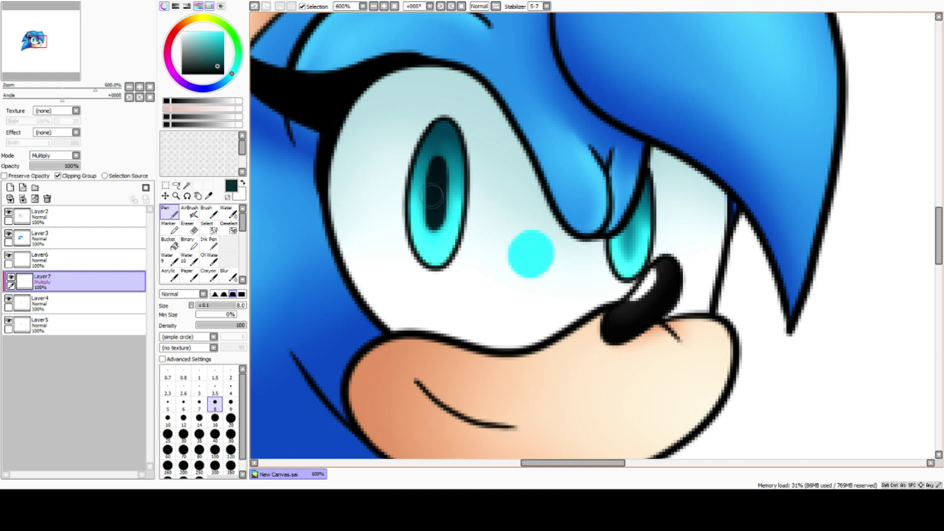
pyautogui.moveTo(634, 209)
pyautogui.mouseDown()
pyautogui.moveTo(629, 250)
pyautogui.moveTo(627, 227)
pyautogui.mouseUp()
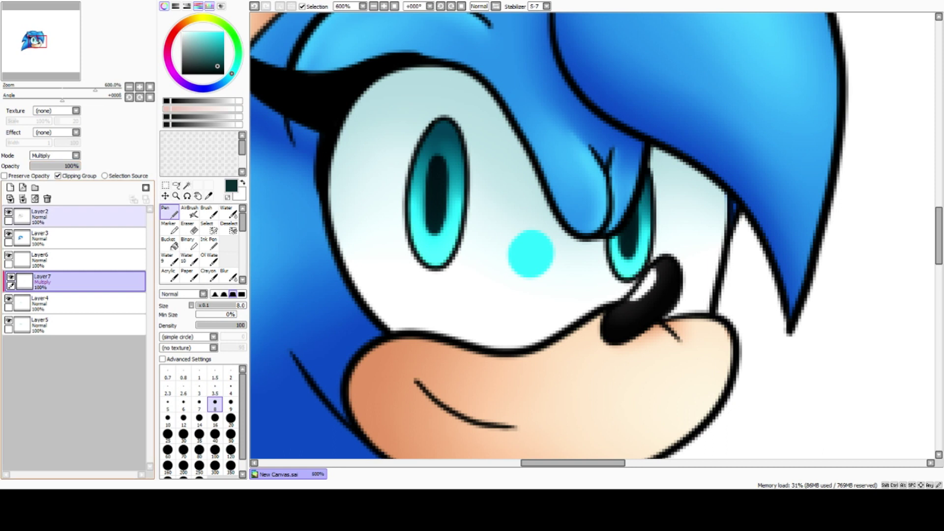
pyautogui.click(10, 199)
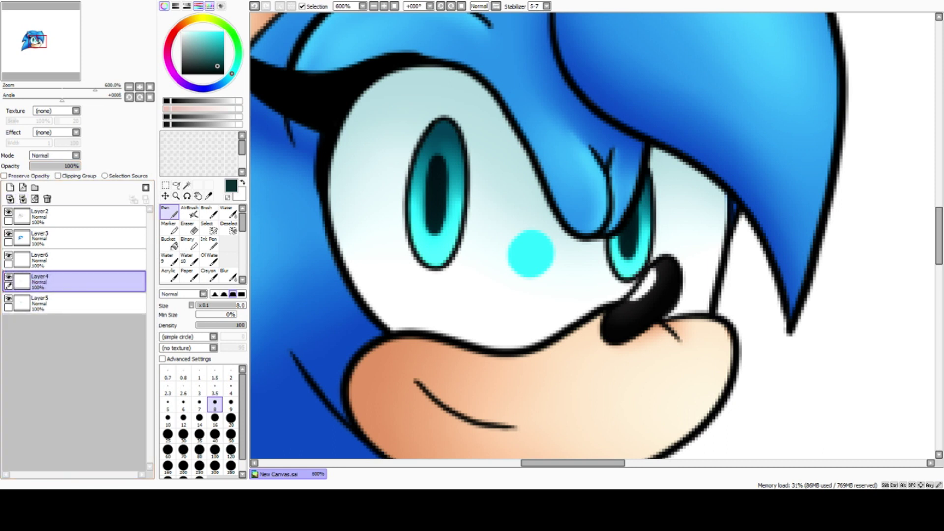
# Step: Sample the cyan swatch and paint the lower half of both irises on a new Screen layer with the Pen at size 14
pyautogui.click(208, 196)
pyautogui.click(531, 253)
pyautogui.click(10, 187)
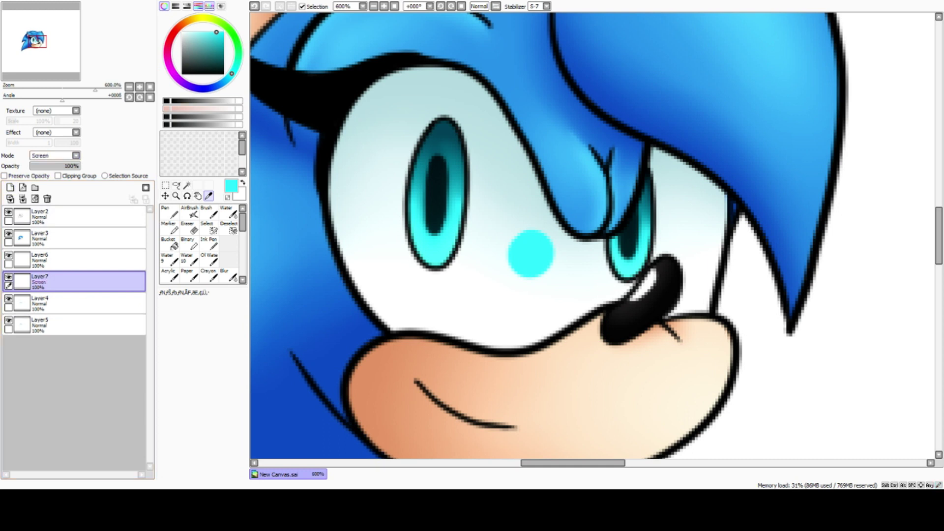
pyautogui.click(169, 212)
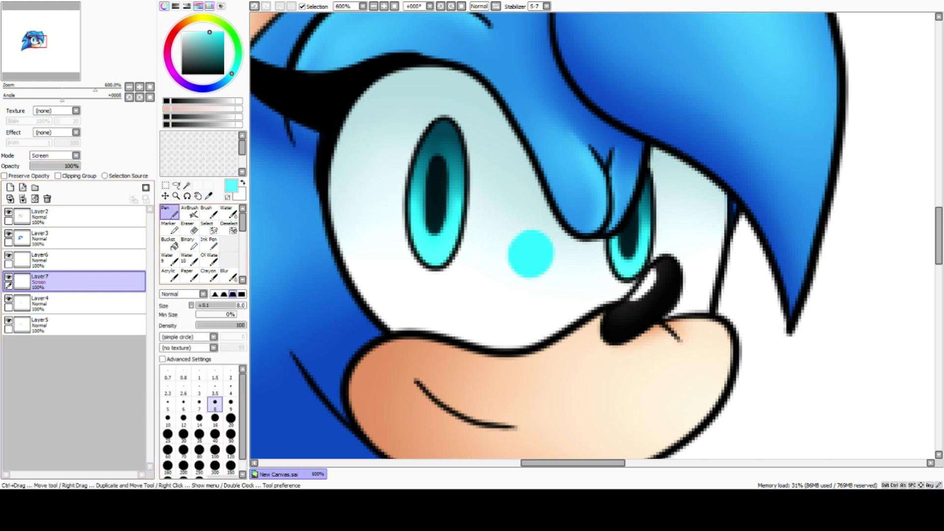
pyautogui.click(199, 418)
pyautogui.moveTo(408, 254)
pyautogui.mouseDown()
pyautogui.moveTo(416, 232)
pyautogui.moveTo(435, 221)
pyautogui.moveTo(452, 232)
pyautogui.moveTo(446, 263)
pyautogui.moveTo(428, 243)
pyautogui.mouseUp()
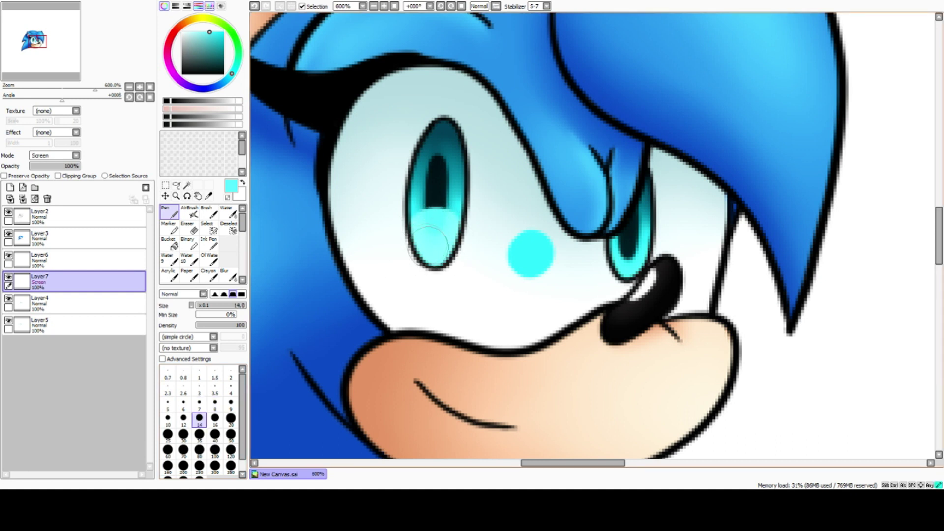
pyautogui.moveTo(639, 271)
pyautogui.mouseDown()
pyautogui.moveTo(610, 268)
pyautogui.moveTo(635, 252)
pyautogui.moveTo(622, 249)
pyautogui.moveTo(631, 259)
pyautogui.mouseUp()
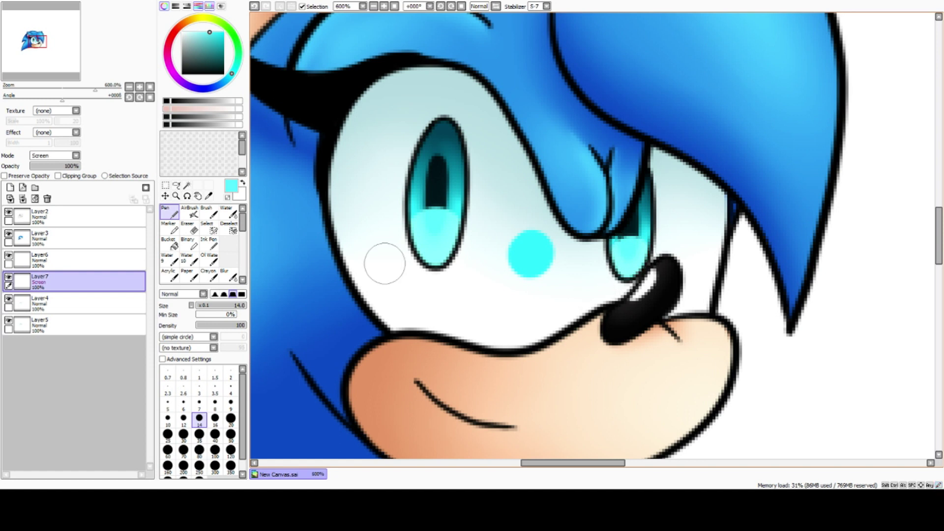
# Step: Clip the Screen highlight layer at 34% opacity and merge it down into Layer4
pyautogui.click(58, 175)
pyautogui.moveTo(74, 166); pyautogui.dragTo(50, 166)
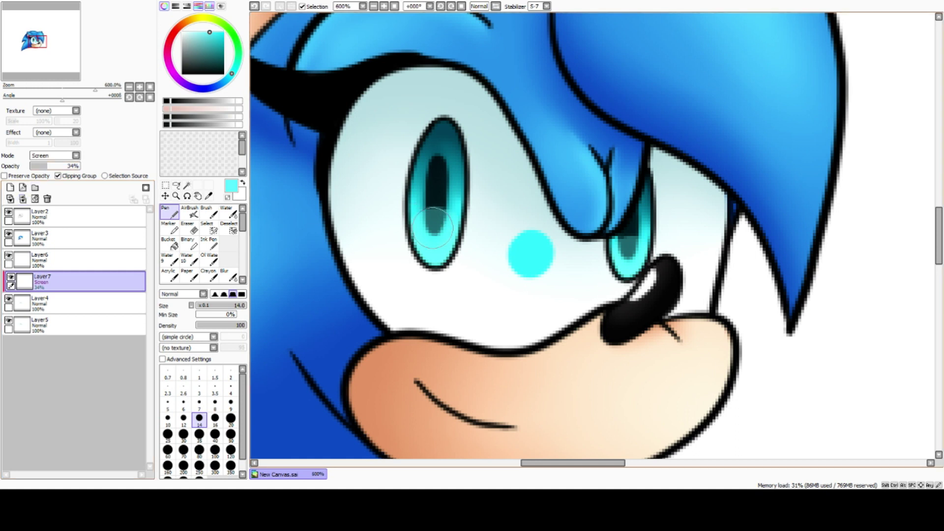
pyautogui.click(23, 198)
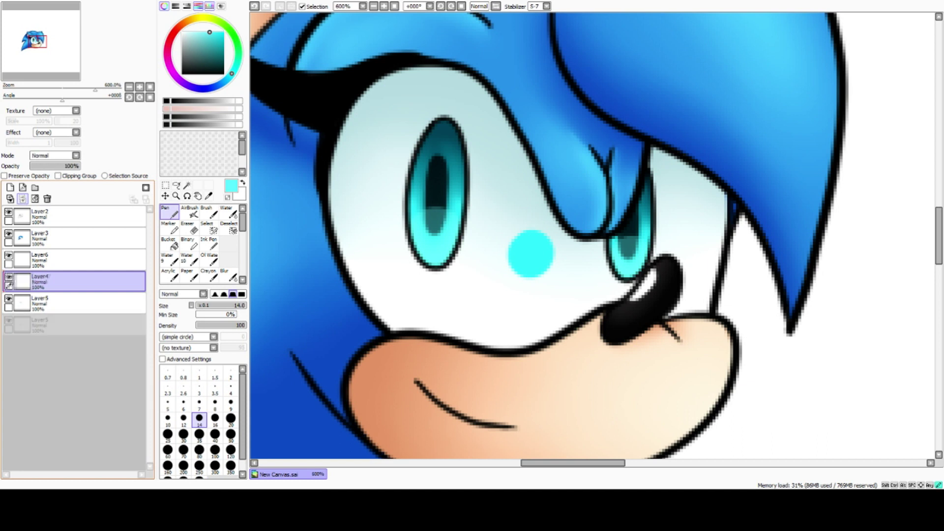
# Step: Add a Luminosity layer and paint short light streaks around the lower rim of both irises with the Pen at size 3
pyautogui.click(10, 187)
pyautogui.scroll(-4, 53, 156)
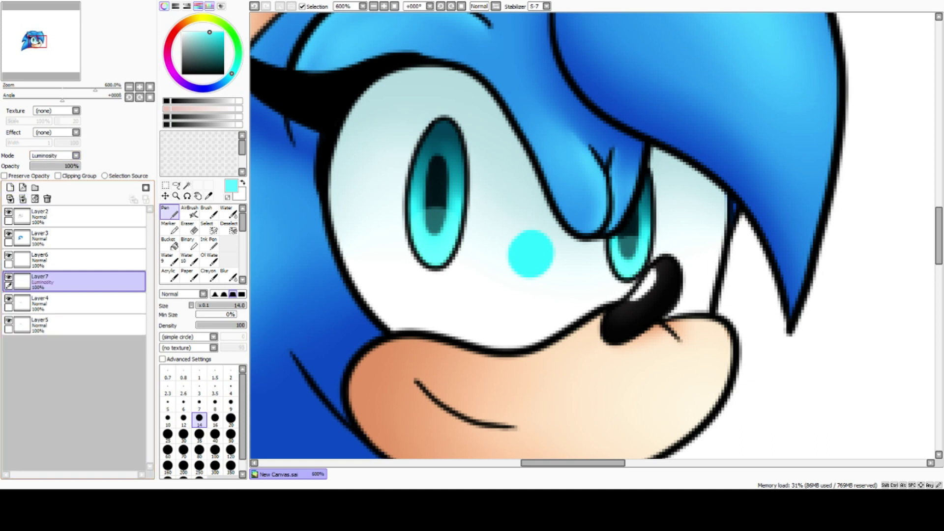
pyautogui.click(199, 388)
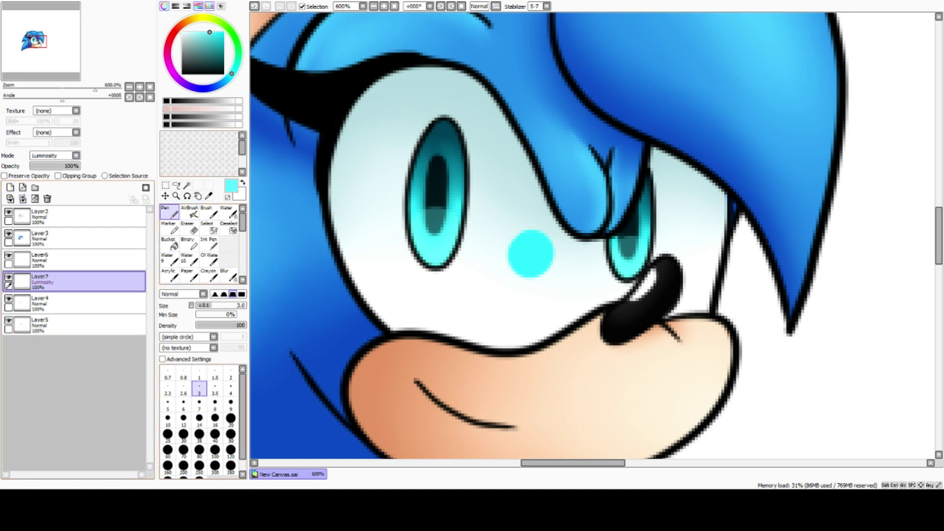
pyautogui.click(139, 87)
pyautogui.click(139, 86)
pyautogui.moveTo(571, 462); pyautogui.dragTo(552, 462)
pyautogui.moveTo(477, 194); pyautogui.dragTo(425, 185)
pyautogui.moveTo(472, 228); pyautogui.dragTo(417, 224)
pyautogui.moveTo(490, 254)
pyautogui.mouseDown()
pyautogui.moveTo(485, 273)
pyautogui.moveTo(508, 279)
pyautogui.mouseUp()
pyautogui.moveTo(525, 227)
pyautogui.mouseDown()
pyautogui.moveTo(554, 220)
pyautogui.moveTo(551, 193)
pyautogui.mouseUp()
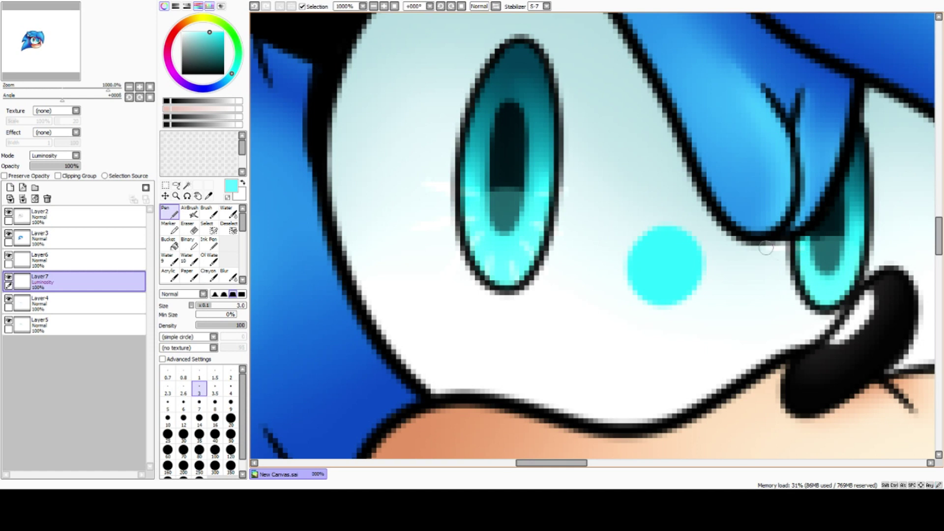
pyautogui.moveTo(804, 262)
pyautogui.mouseDown()
pyautogui.moveTo(759, 289)
pyautogui.moveTo(791, 317)
pyautogui.mouseUp()
pyautogui.moveTo(825, 290); pyautogui.dragTo(827, 308)
pyautogui.moveTo(853, 259); pyautogui.dragTo(891, 224)
# Step: Clip the streak layer, lower its opacity slightly and merge it down into Layer4
pyautogui.click(60, 176)
pyautogui.moveTo(72, 166); pyautogui.dragTo(66, 166)
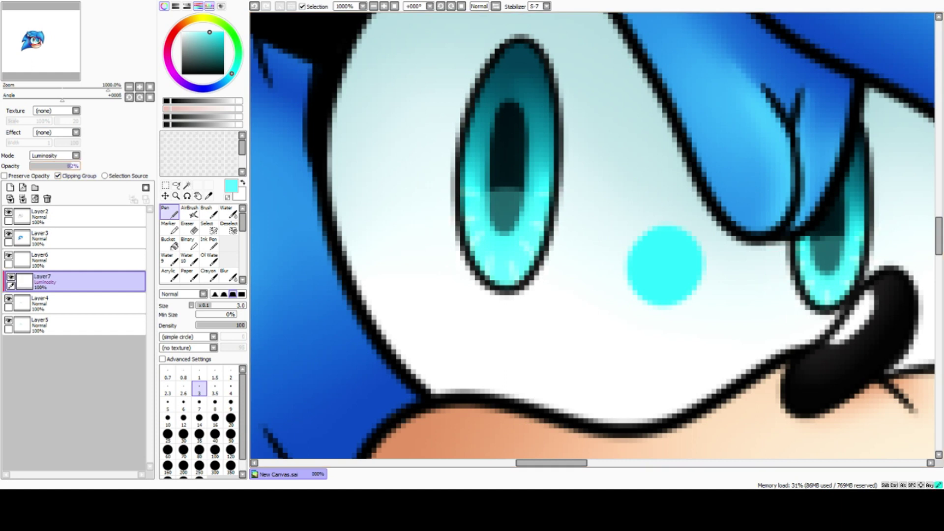
pyautogui.moveTo(73, 166); pyautogui.dragTo(74, 166)
pyautogui.click(22, 198)
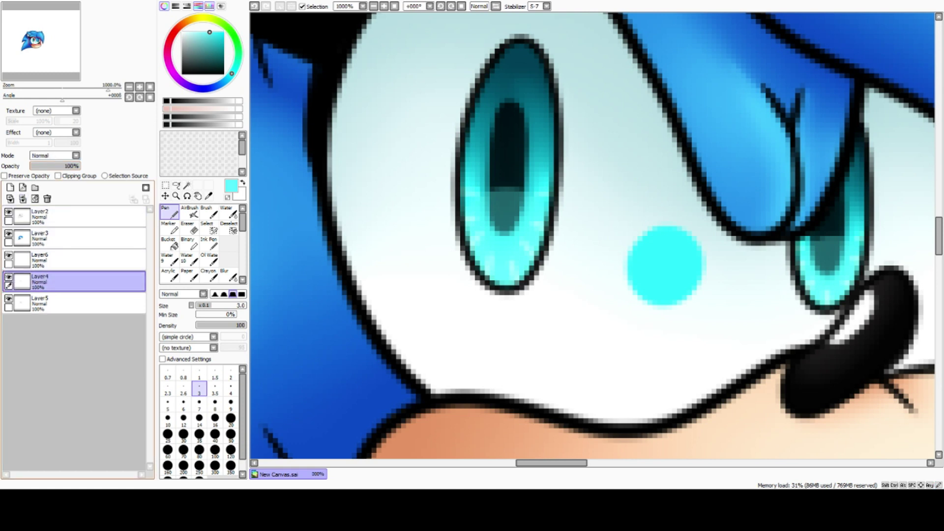
# Step: Sample the cyan swatch and dab small highlights at the lower edge of the pupils on a new clipped Luminosity layer
pyautogui.click(208, 196)
pyautogui.click(665, 266)
pyautogui.click(504, 254)
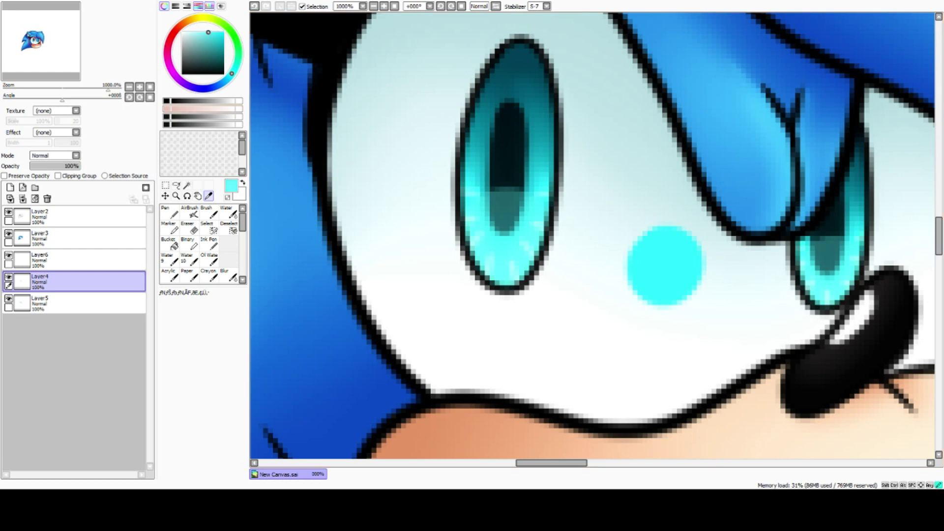
pyautogui.click(170, 212)
pyautogui.click(8, 277)
pyautogui.click(8, 277)
pyautogui.click(10, 187)
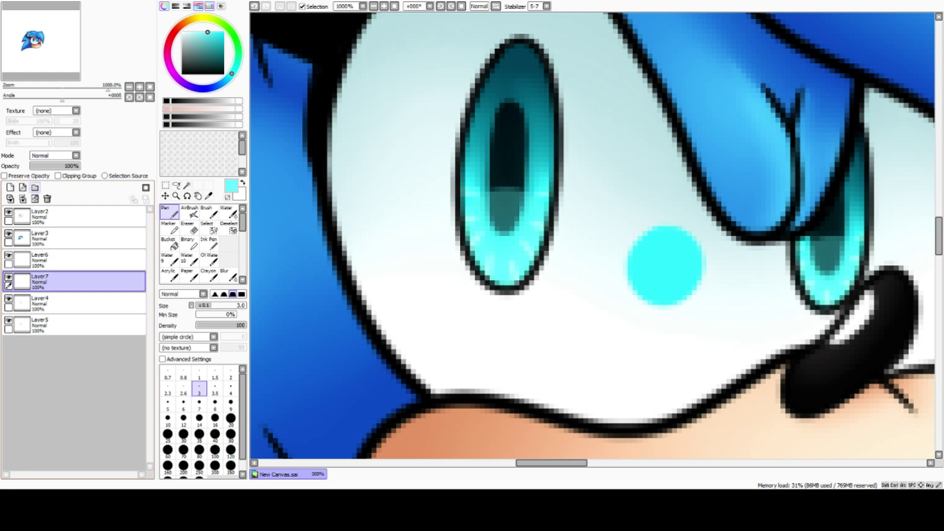
pyautogui.click(75, 156)
pyautogui.click(49, 203)
pyautogui.click(58, 175)
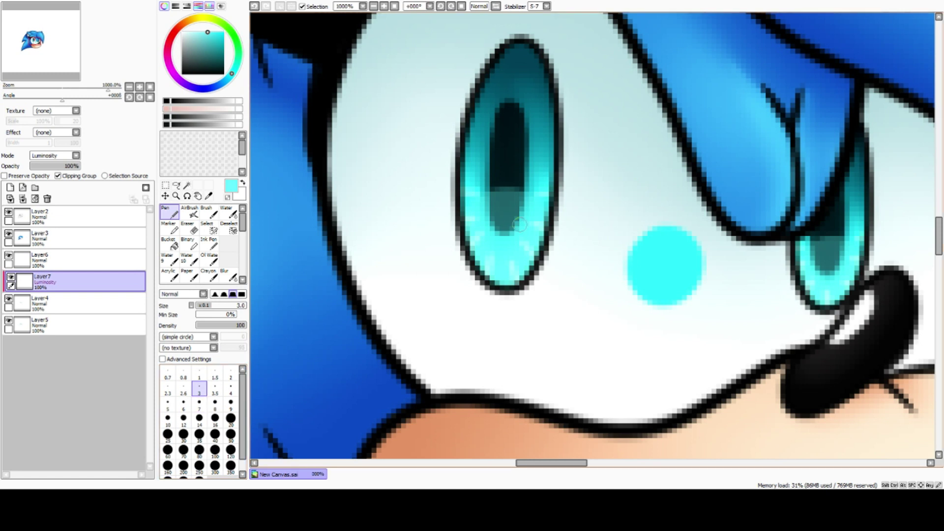
pyautogui.moveTo(515, 223); pyautogui.dragTo(519, 220)
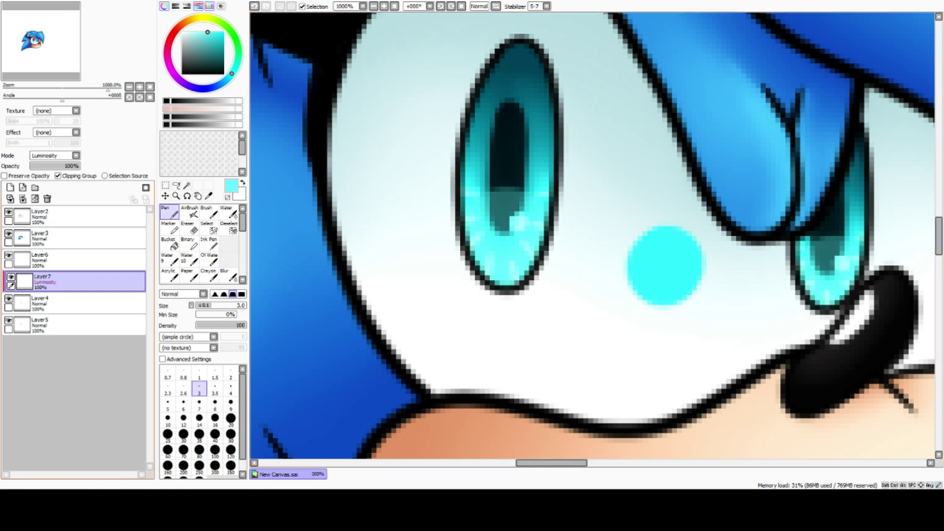
# Step: Reduce the opacity of the pupil highlight layer and merge it down into Layer4
pyautogui.click(64, 166)
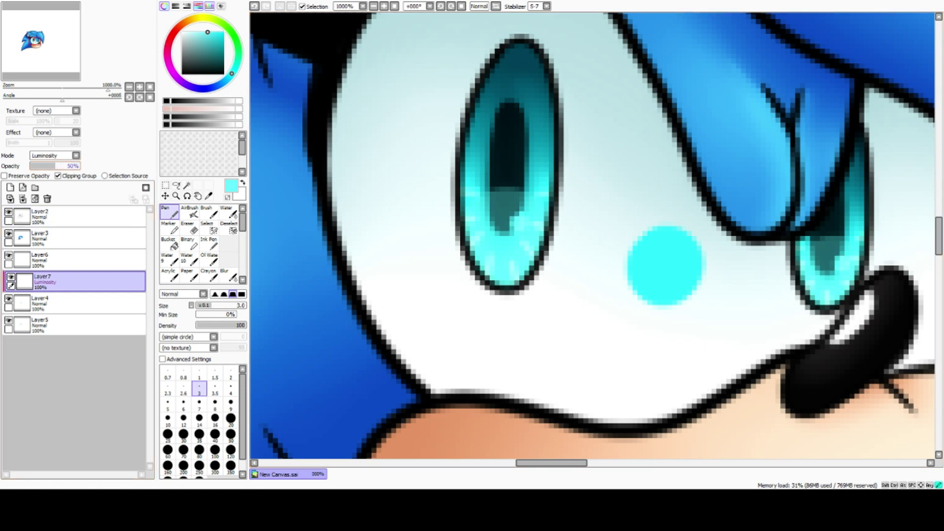
pyautogui.click(52, 166)
pyautogui.click(22, 199)
# Step: Paint a thin streak across the lower iris on a new clipped Luminosity layer, set it to 67% opacity and merge it into Layer4
pyautogui.click(10, 187)
pyautogui.click(55, 156)
pyautogui.click(48, 196)
pyautogui.click(58, 176)
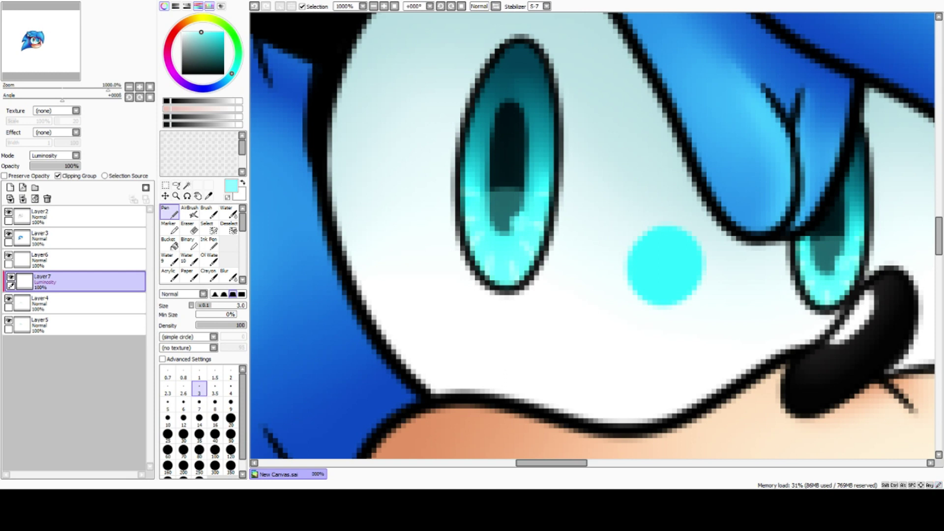
pyautogui.moveTo(468, 244); pyautogui.dragTo(516, 241)
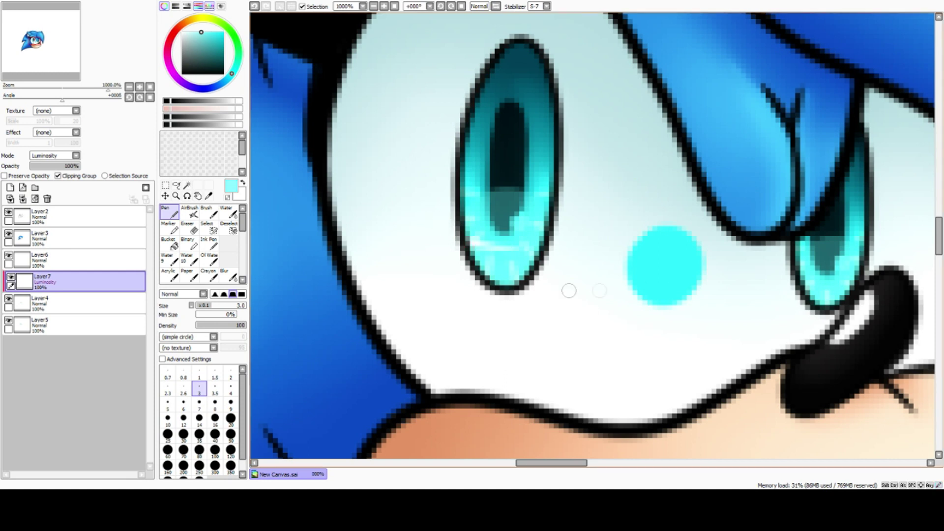
pyautogui.moveTo(74, 166); pyautogui.dragTo(63, 166)
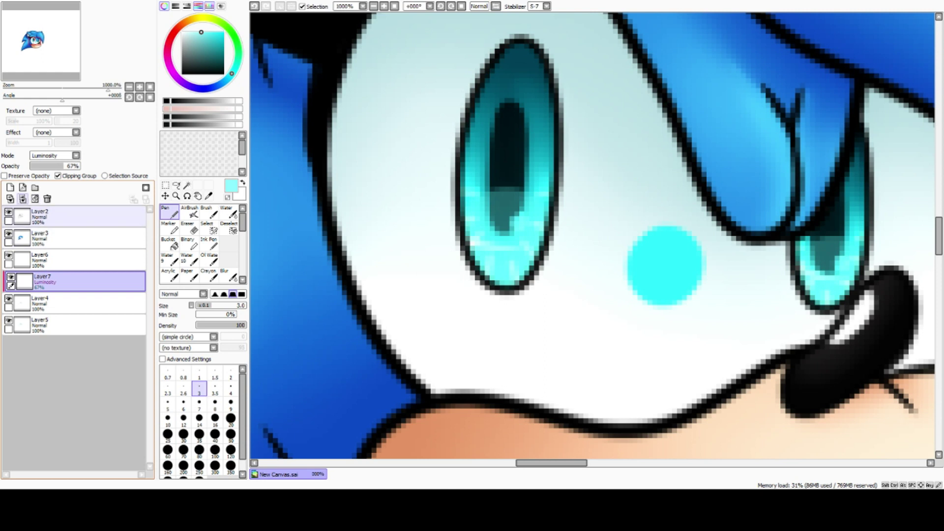
pyautogui.click(23, 199)
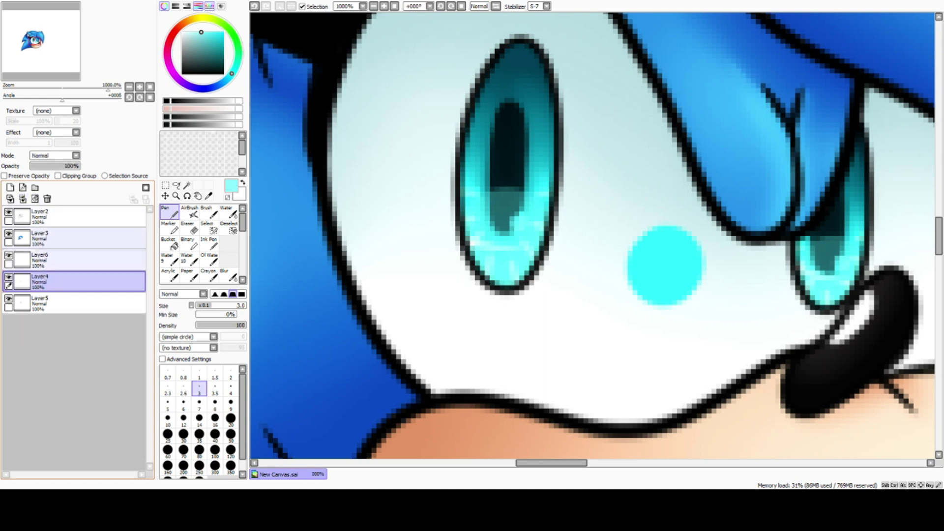
# Step: Paint a white shine in the upper part of each iris with the Pen at size 9 on a new layer, clipped and merged into Layer4
pyautogui.click(74, 260)
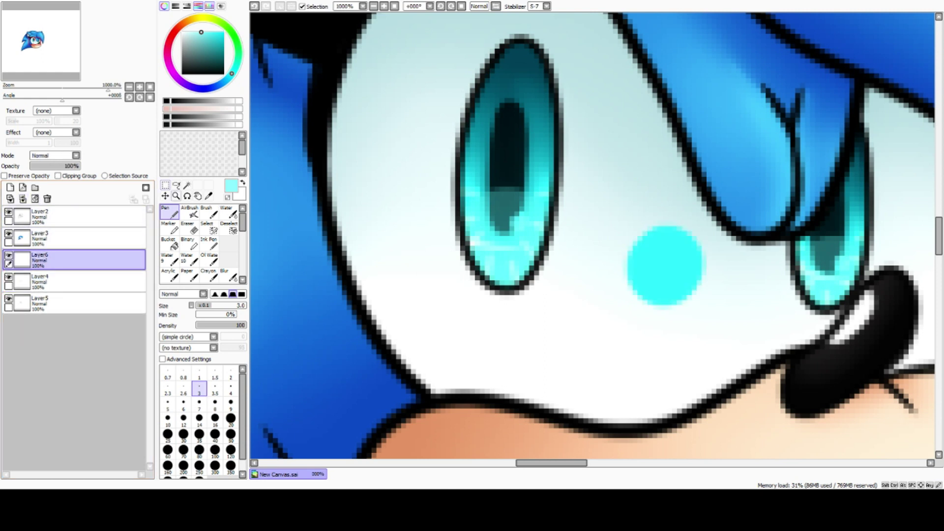
pyautogui.click(74, 281)
pyautogui.click(10, 187)
pyautogui.click(182, 32)
pyautogui.click(199, 418)
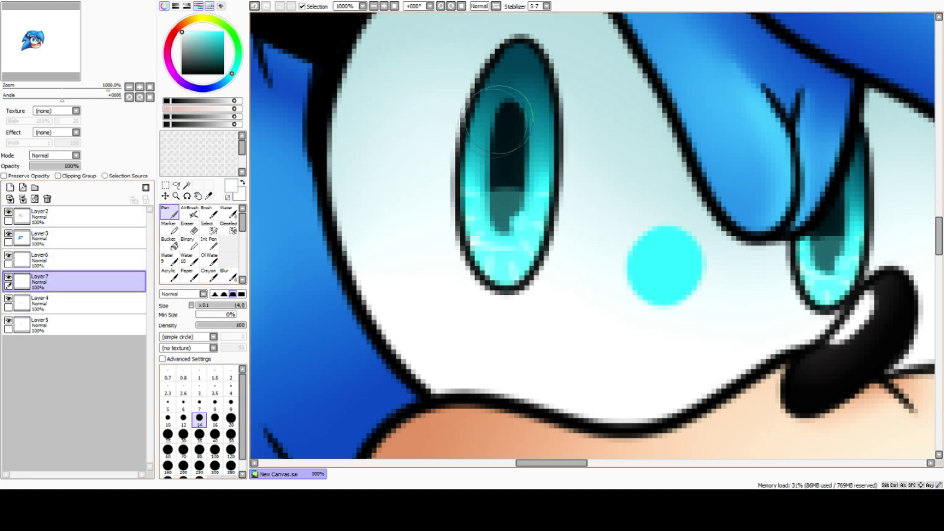
pyautogui.click(231, 404)
pyautogui.moveTo(556, 94)
pyautogui.mouseDown()
pyautogui.moveTo(537, 107)
pyautogui.moveTo(533, 84)
pyautogui.moveTo(551, 75)
pyautogui.moveTo(540, 104)
pyautogui.moveTo(530, 81)
pyautogui.moveTo(545, 76)
pyautogui.moveTo(535, 106)
pyautogui.moveTo(530, 79)
pyautogui.mouseUp()
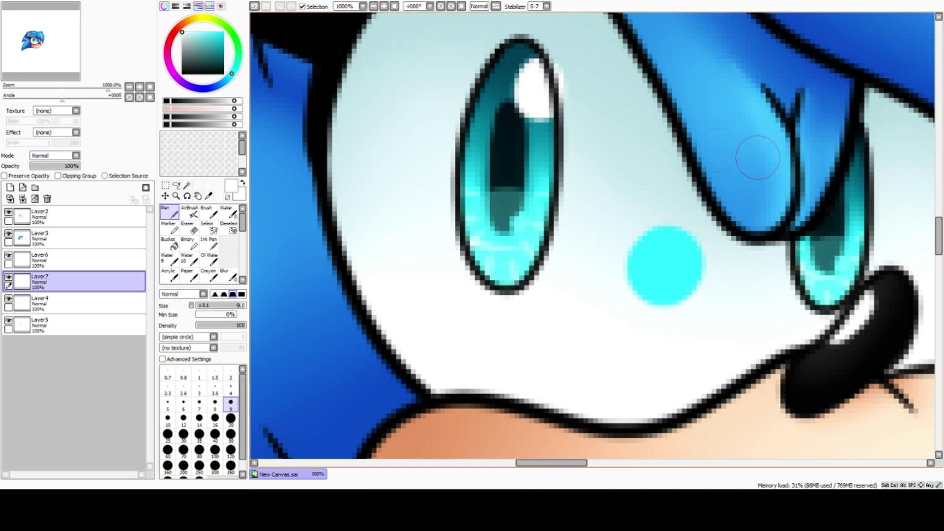
pyautogui.moveTo(855, 133)
pyautogui.mouseDown()
pyautogui.moveTo(853, 182)
pyautogui.moveTo(851, 145)
pyautogui.moveTo(855, 165)
pyautogui.mouseUp()
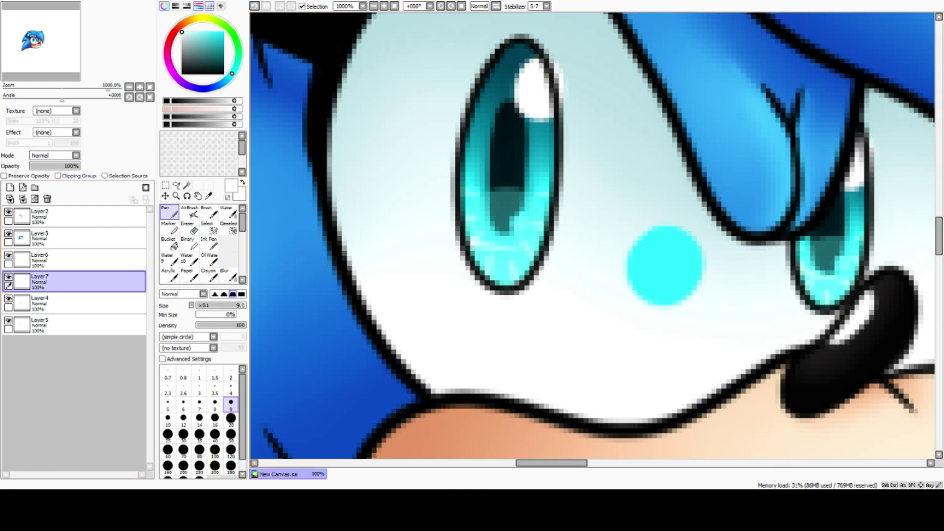
pyautogui.click(58, 176)
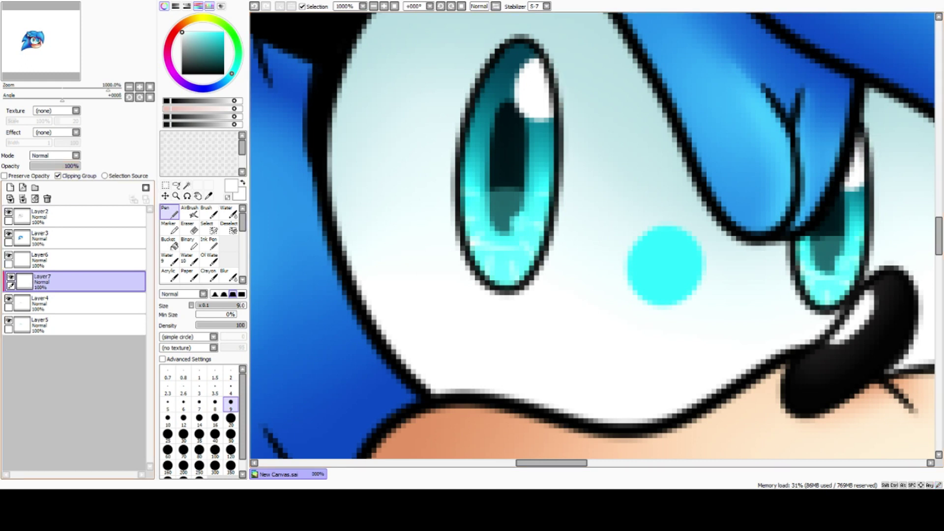
pyautogui.click(23, 199)
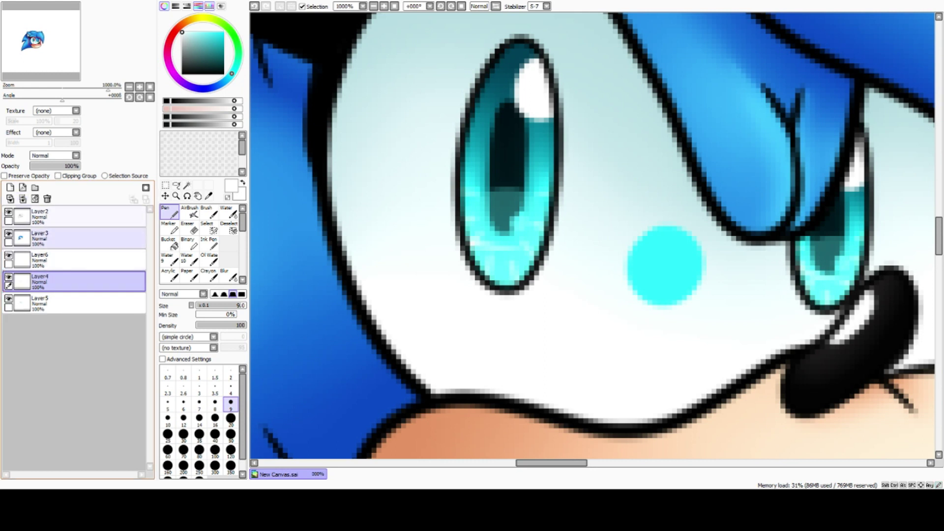
# Step: Examine the finished eyes in the whole drawing at 100% and up close at 500%
pyautogui.click(130, 87)
pyautogui.click(130, 87)
pyautogui.click(129, 87)
pyautogui.click(129, 87)
pyautogui.click(129, 87)
pyautogui.click(129, 87)
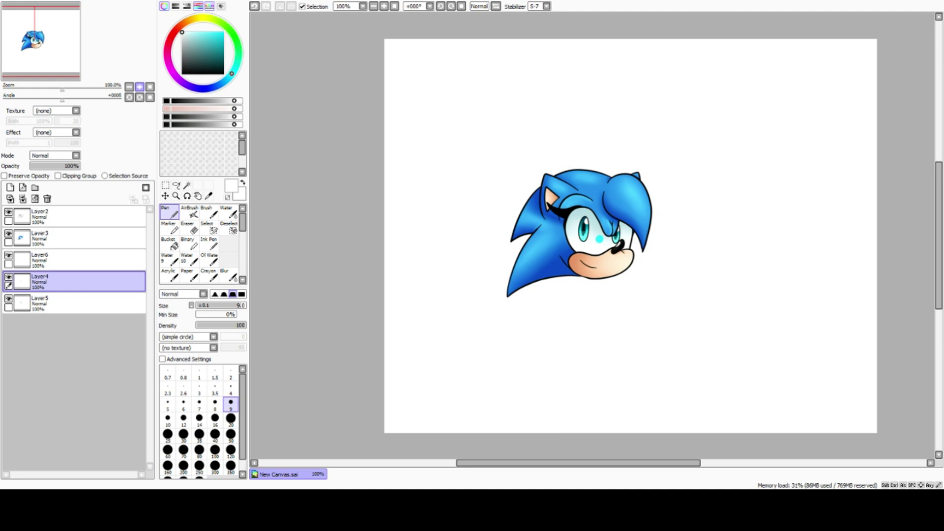
pyautogui.click(139, 87)
pyautogui.click(139, 87)
pyautogui.click(139, 87)
pyautogui.click(140, 88)
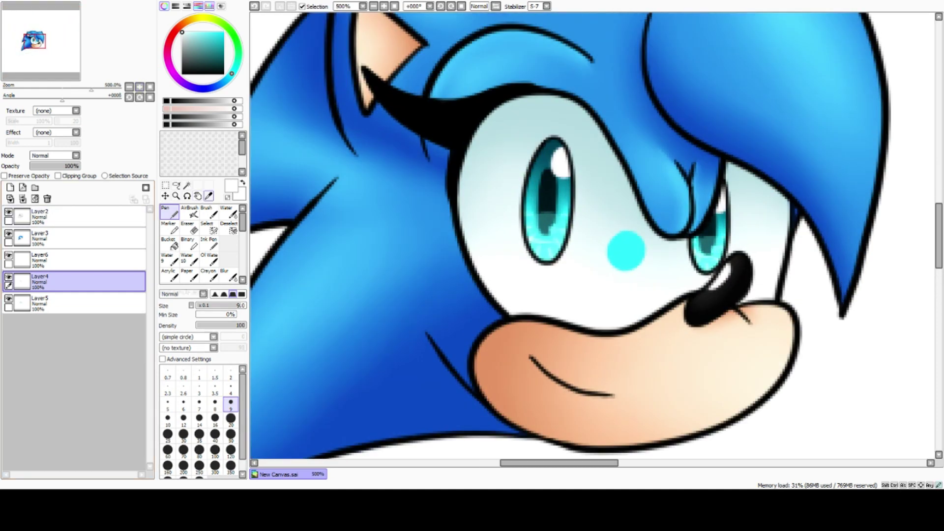
# Step: Sample the cyan swatch between the eyes and delete its layer, Layer6
pyautogui.click(209, 195)
pyautogui.click(9, 255)
pyautogui.click(9, 256)
pyautogui.click(79, 259)
pyautogui.click(625, 251)
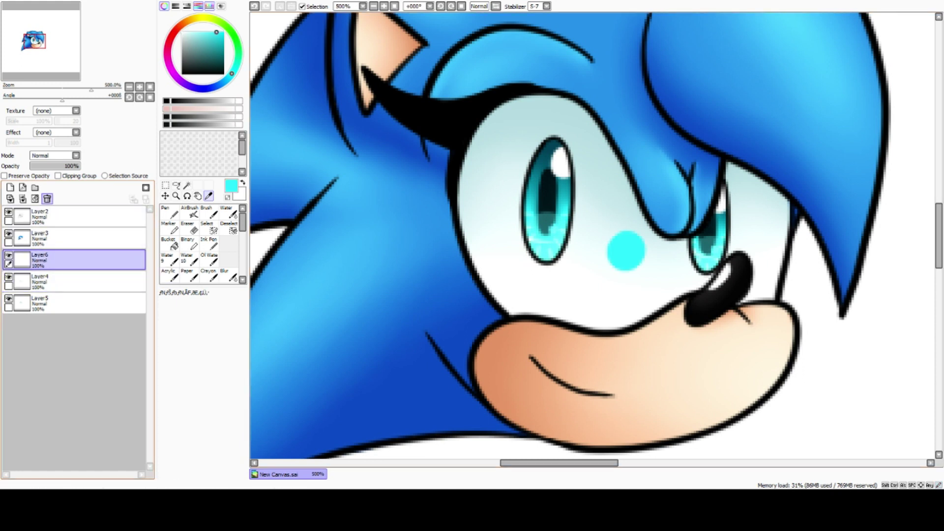
pyautogui.click(47, 198)
pyautogui.click(48, 200)
# Step: Fill a new Luminosity layer above Layer4 with pale cyan using the Bucket
pyautogui.click(170, 244)
pyautogui.click(129, 87)
pyautogui.click(129, 87)
pyautogui.click(129, 87)
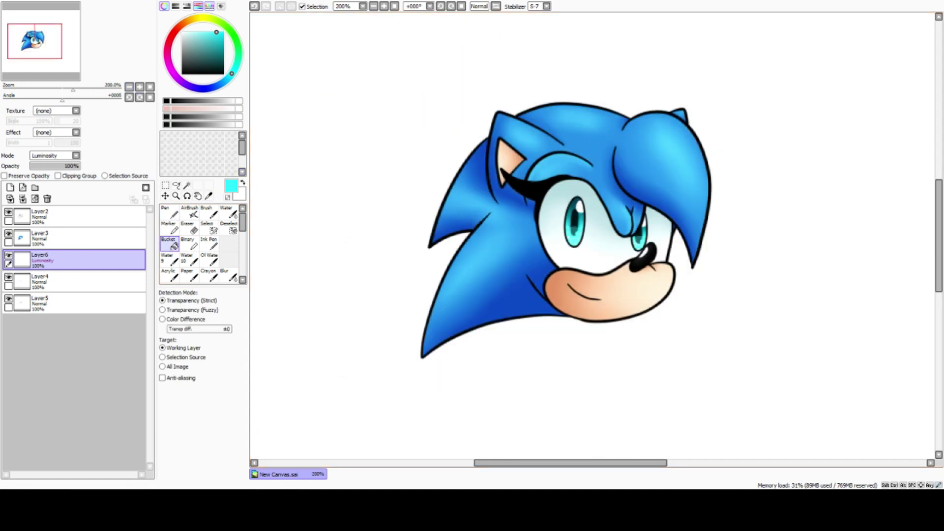
pyautogui.moveTo(190, 32); pyautogui.dragTo(193, 32)
pyautogui.click(574, 222)
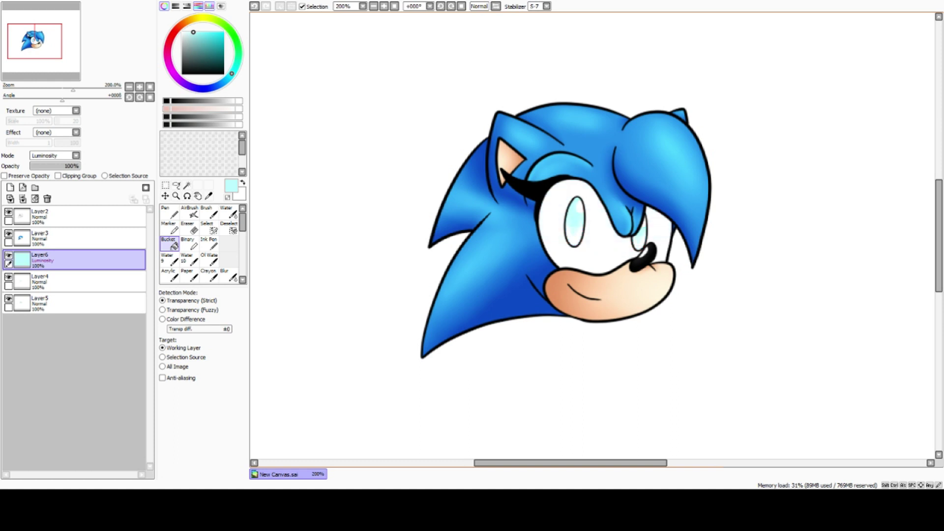
# Step: Clip the pale cyan Luminosity layer at 25% opacity and merge it down into Layer4
pyautogui.click(58, 175)
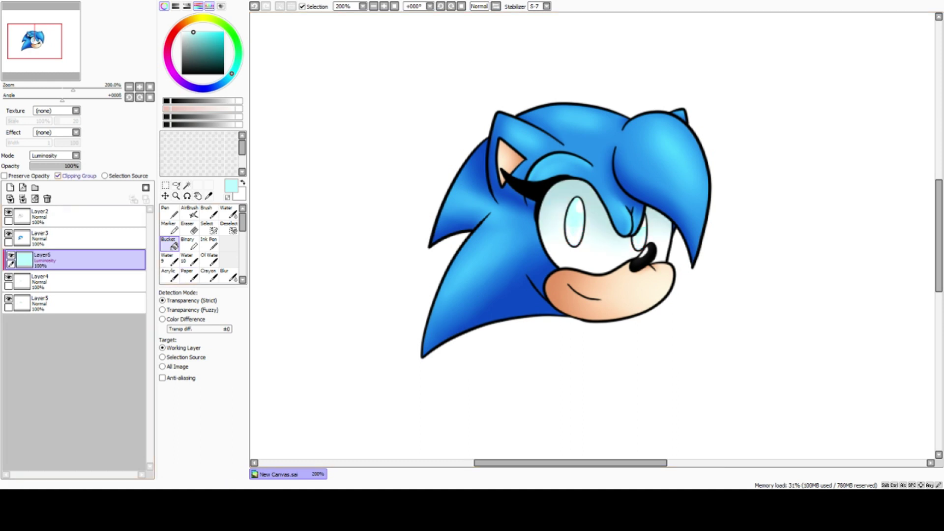
pyautogui.moveTo(79, 166); pyautogui.dragTo(44, 166)
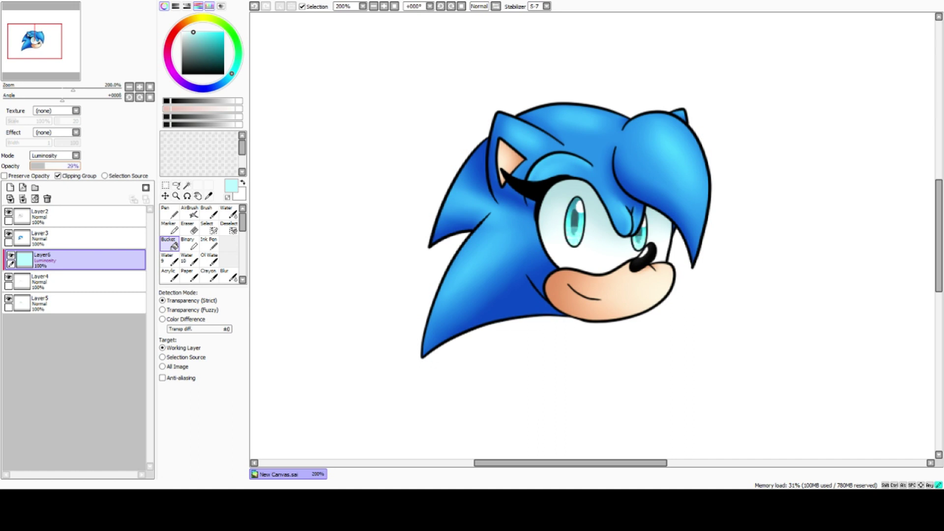
pyautogui.moveTo(43, 165); pyautogui.dragTo(43, 166)
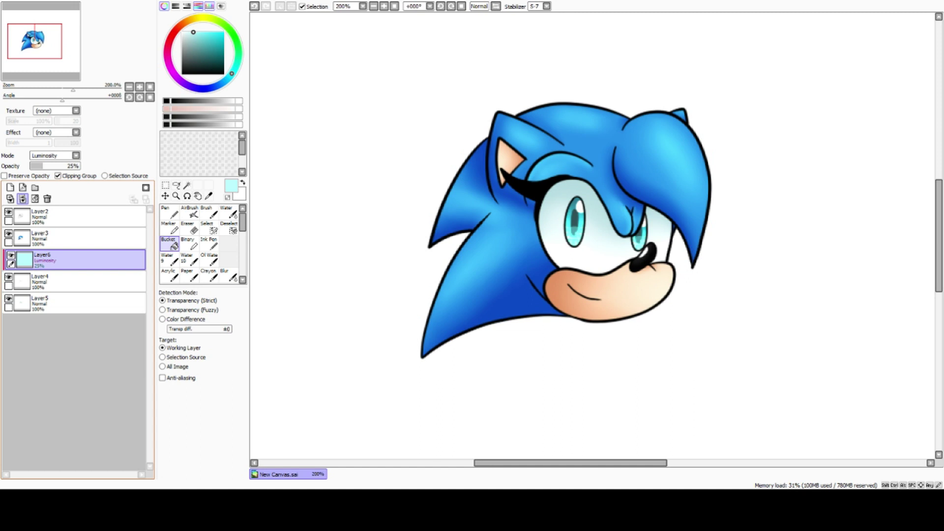
pyautogui.click(23, 199)
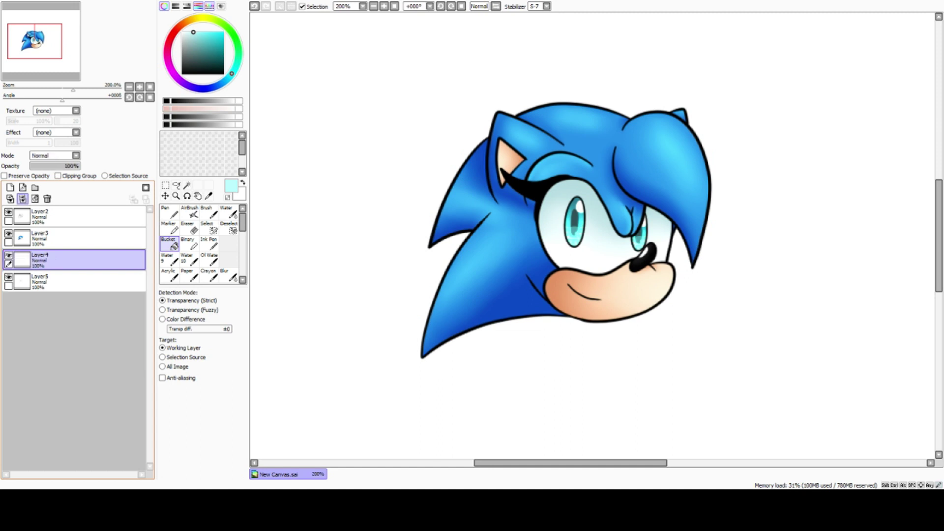
# Step: Merge all the layers of the head down into the single layer Layer5
pyautogui.click(64, 238)
pyautogui.click(23, 198)
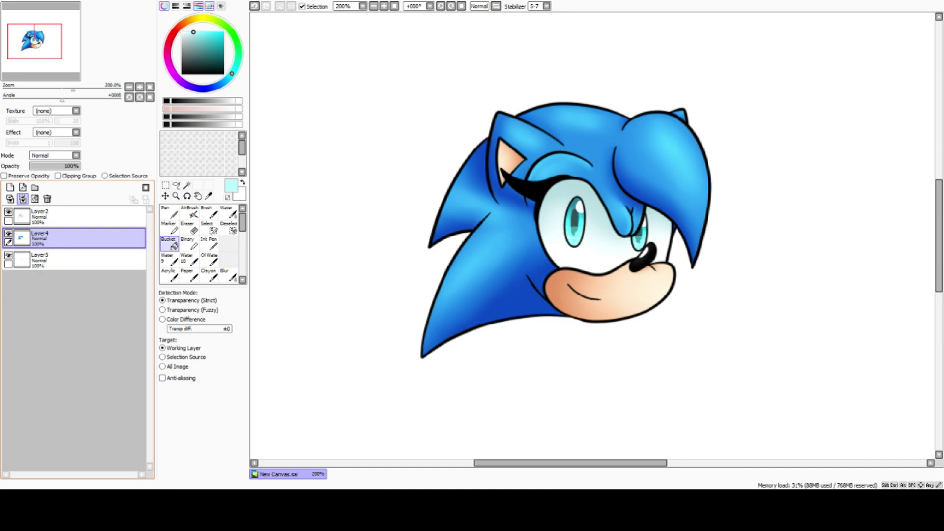
pyautogui.click(22, 199)
pyautogui.click(64, 217)
pyautogui.click(22, 199)
# Step: Add a new layer beneath the head and fill it with dark green as the background using the Bucket
pyautogui.click(10, 187)
pyautogui.moveTo(73, 217); pyautogui.dragTo(74, 244)
pyautogui.moveTo(231, 74); pyautogui.dragTo(238, 58)
pyautogui.click(220, 54)
pyautogui.click(344, 393)
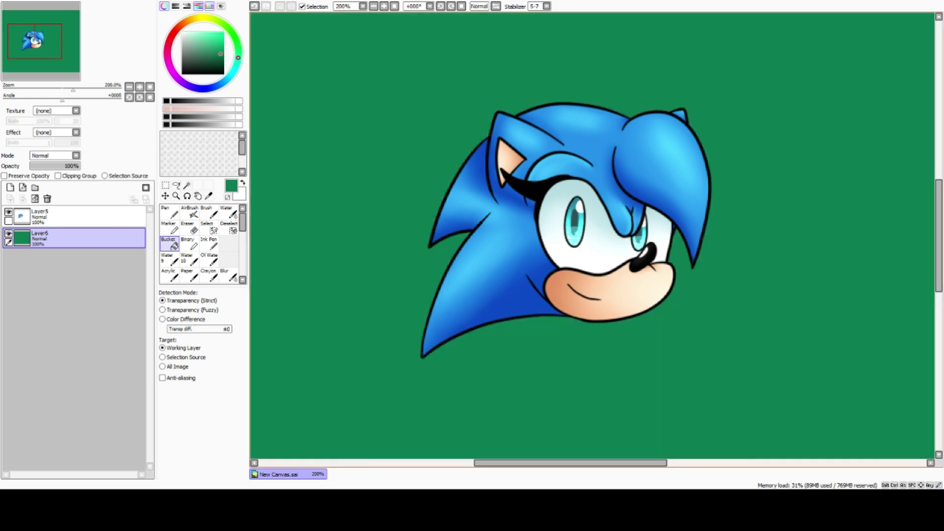
pyautogui.hotkey('ctrl', '-')
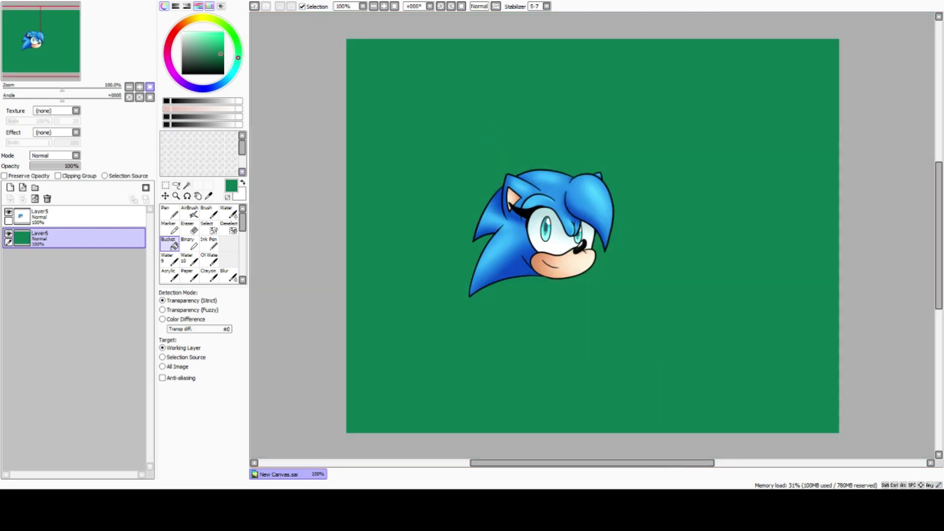